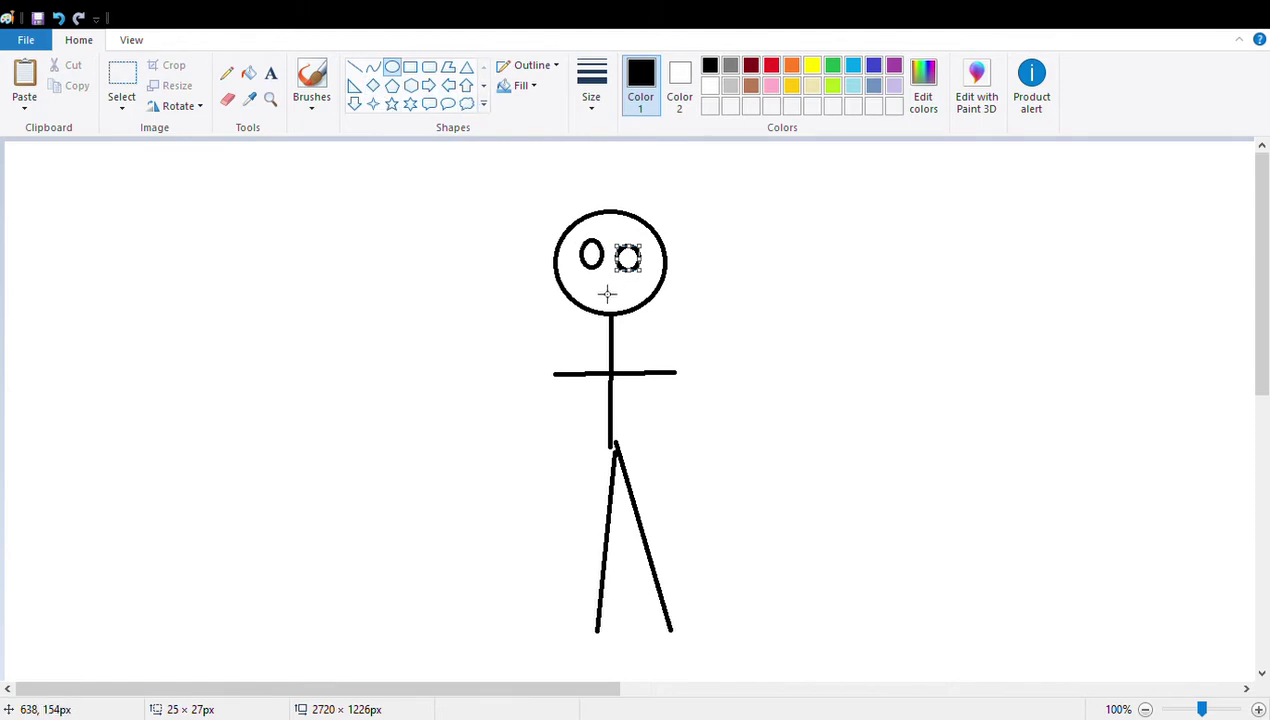
- Draw an oval mouth below the big figure's eyes and flatten it into a thin closed line
{"action": "left_click_drag", "start_coordinate": [586, 282], "coordinate": [643, 306]}
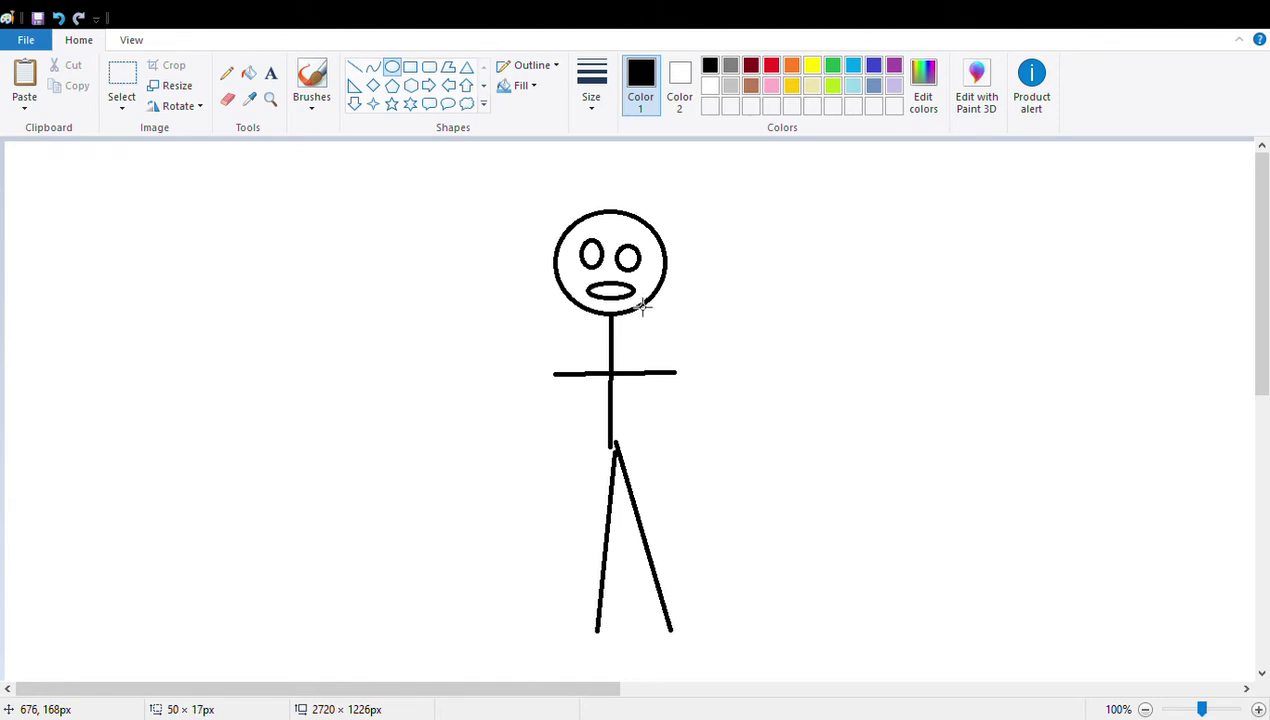
{"action": "mouse_move", "coordinate": [643, 307]}
{"action": "left_mouse_down"}
{"action": "mouse_move", "coordinate": [634, 282]}
{"action": "mouse_move", "coordinate": [649, 300]}
{"action": "mouse_move", "coordinate": [629, 294]}
{"action": "mouse_move", "coordinate": [647, 275]}
{"action": "mouse_move", "coordinate": [646, 300]}
{"action": "left_mouse_up"}
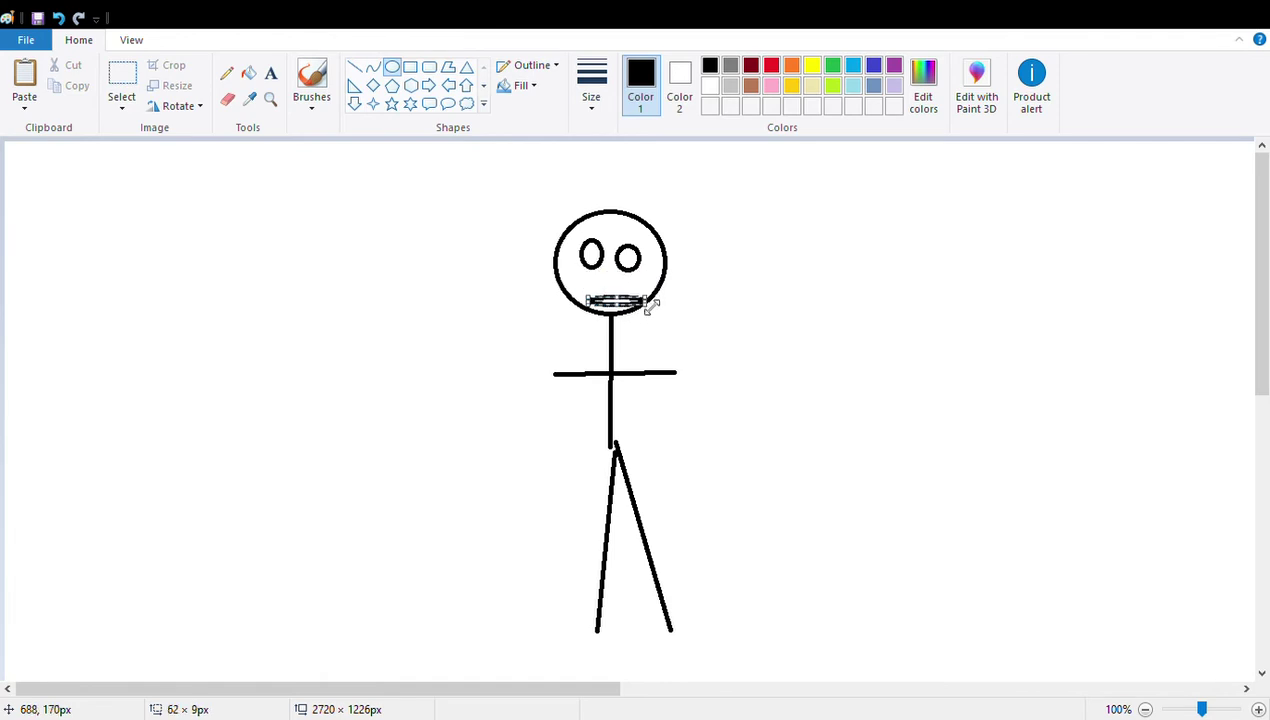
- Draw a smaller figure's inverted-V legs, body and arms with straight lines left of the big one
{"action": "left_click", "coordinate": [354, 67]}
{"action": "left_click_drag", "start_coordinate": [264, 651], "coordinate": [307, 476]}
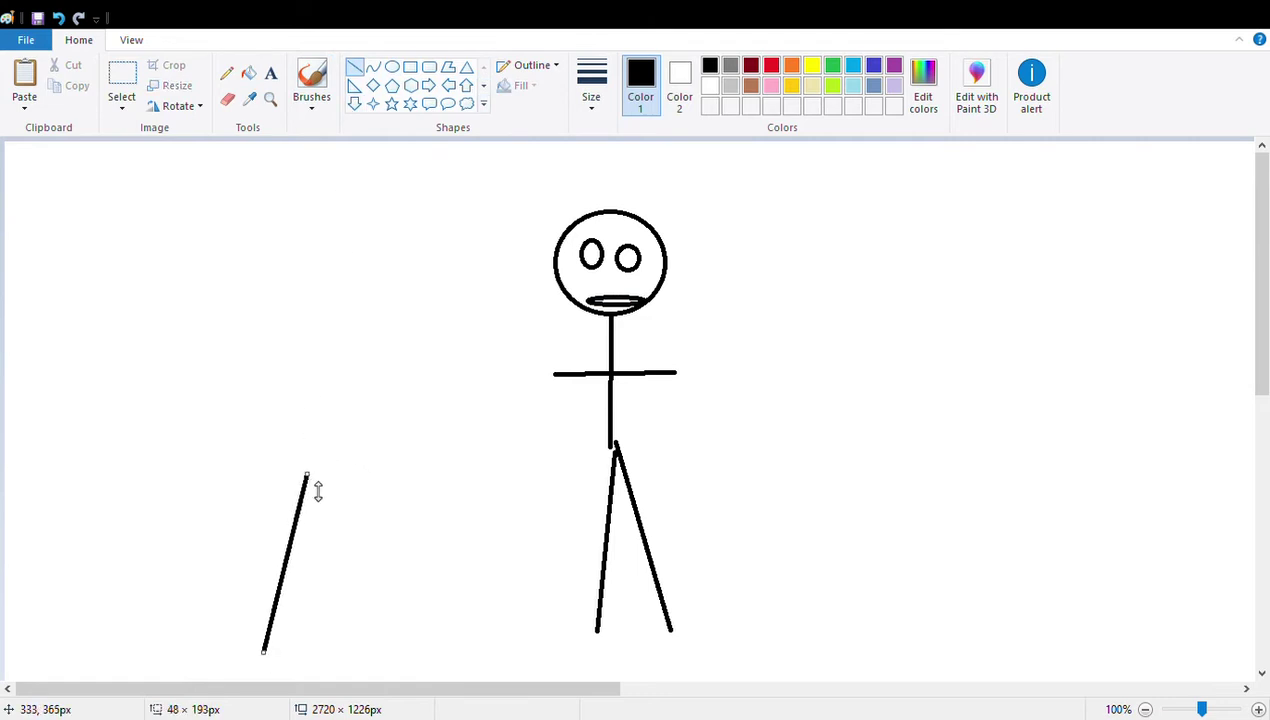
{"action": "left_click_drag", "start_coordinate": [361, 651], "coordinate": [311, 482]}
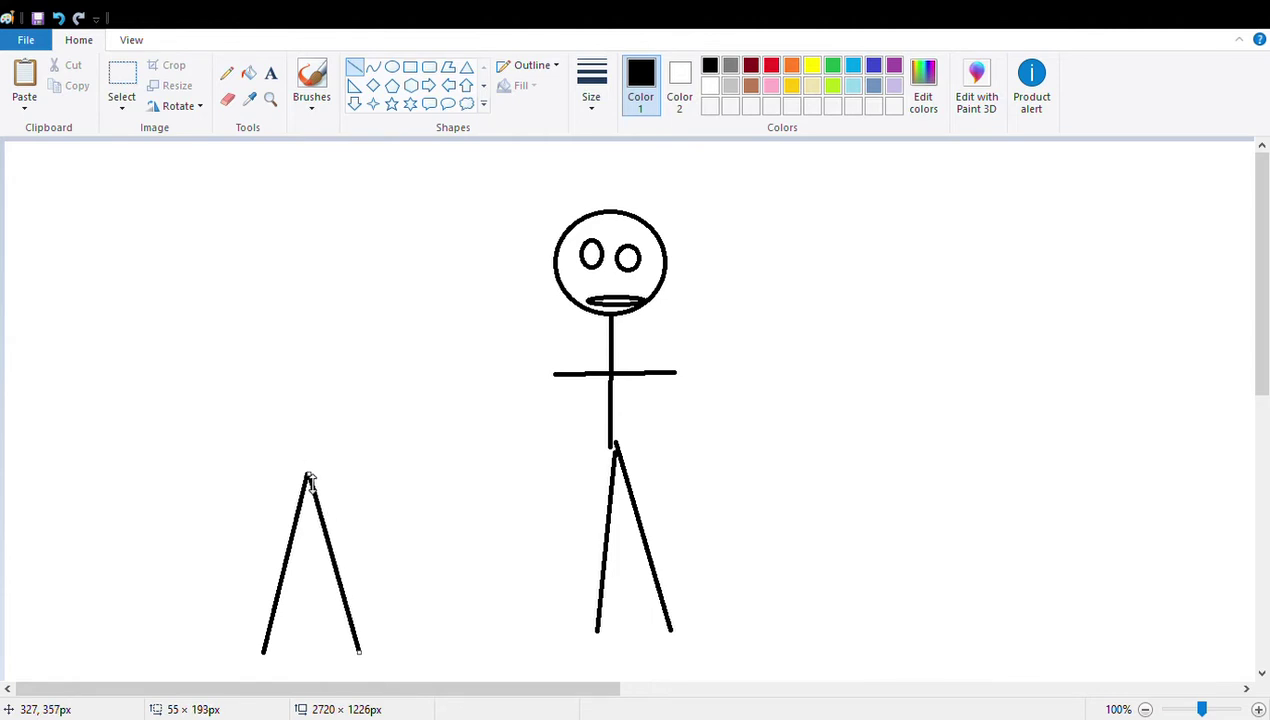
{"action": "left_click_drag", "start_coordinate": [316, 361], "coordinate": [306, 476]}
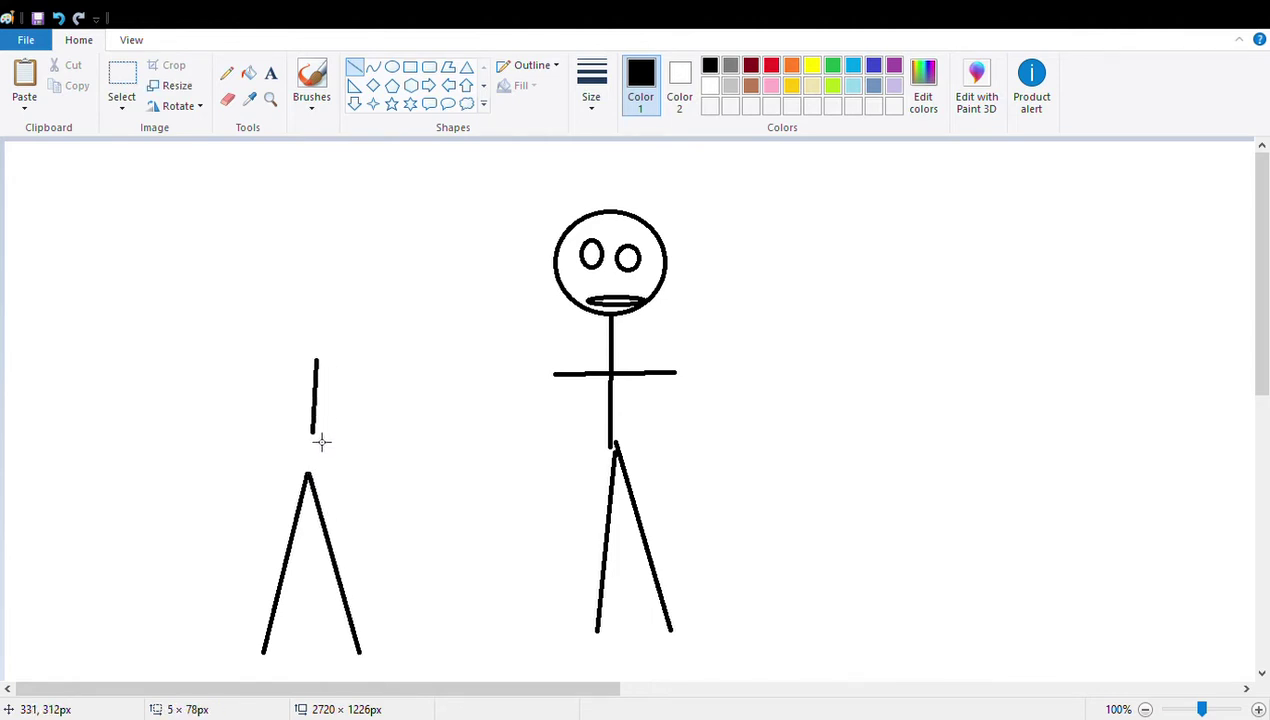
{"action": "left_click_drag", "start_coordinate": [283, 413], "coordinate": [356, 419]}
- Give the small figure a round oval head above its body
{"action": "left_click", "coordinate": [392, 66]}
{"action": "left_click_drag", "start_coordinate": [301, 299], "coordinate": [353, 365]}
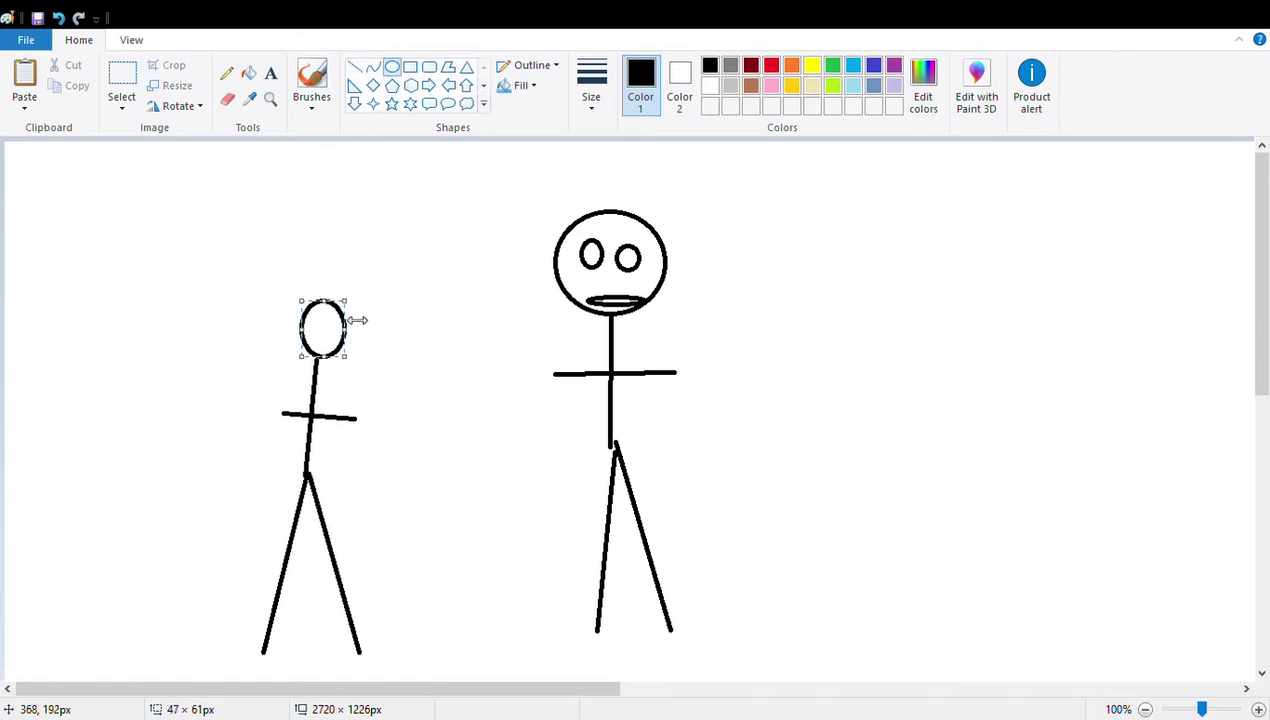
{"action": "mouse_move", "coordinate": [349, 328]}
{"action": "left_mouse_down"}
{"action": "mouse_move", "coordinate": [374, 330]}
{"action": "mouse_move", "coordinate": [321, 314]}
{"action": "mouse_move", "coordinate": [321, 301]}
{"action": "left_mouse_up"}
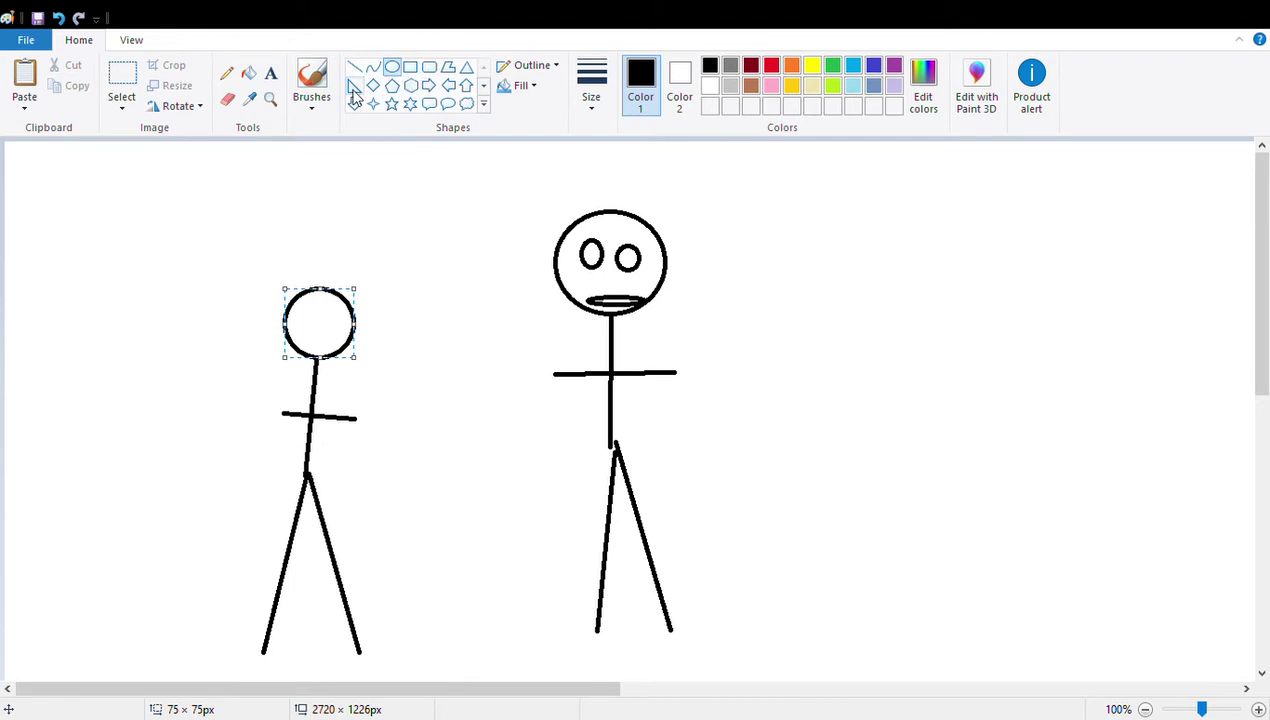
{"action": "left_click", "coordinate": [272, 313]}
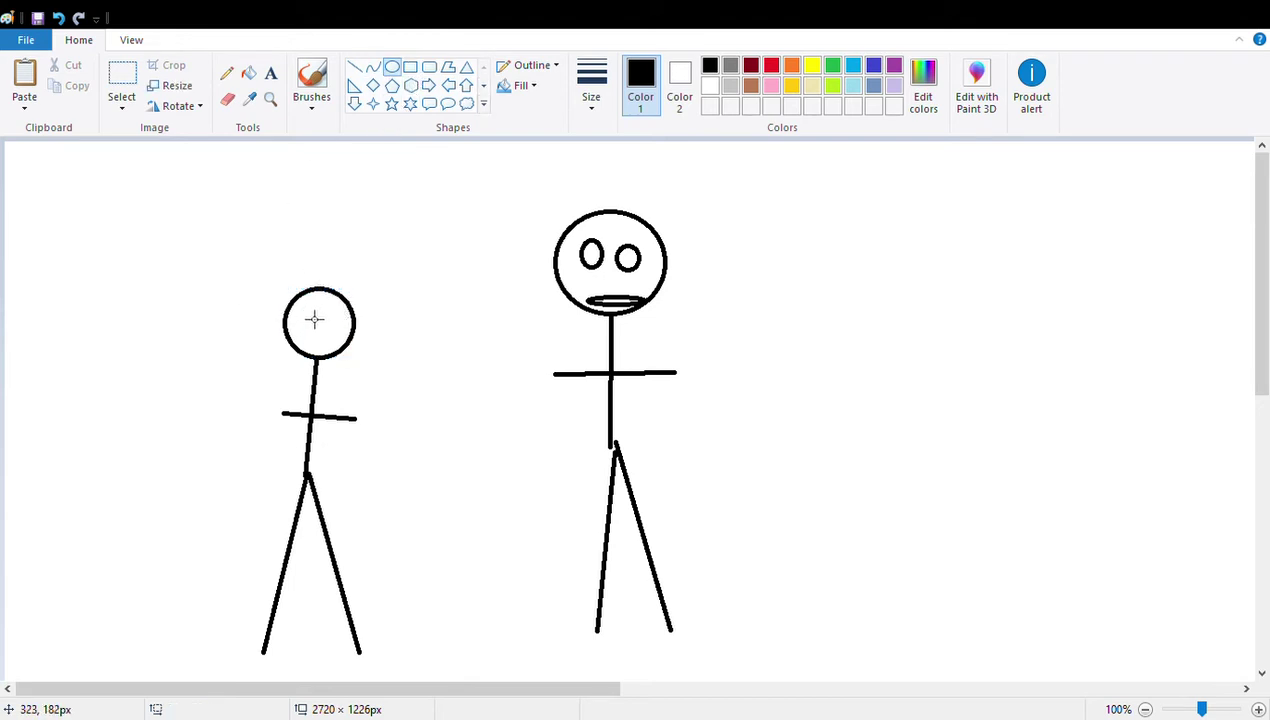
- Add two oval eyes and a flattened oval mouth to the small figure's head
{"action": "left_click_drag", "start_coordinate": [294, 307], "coordinate": [306, 324]}
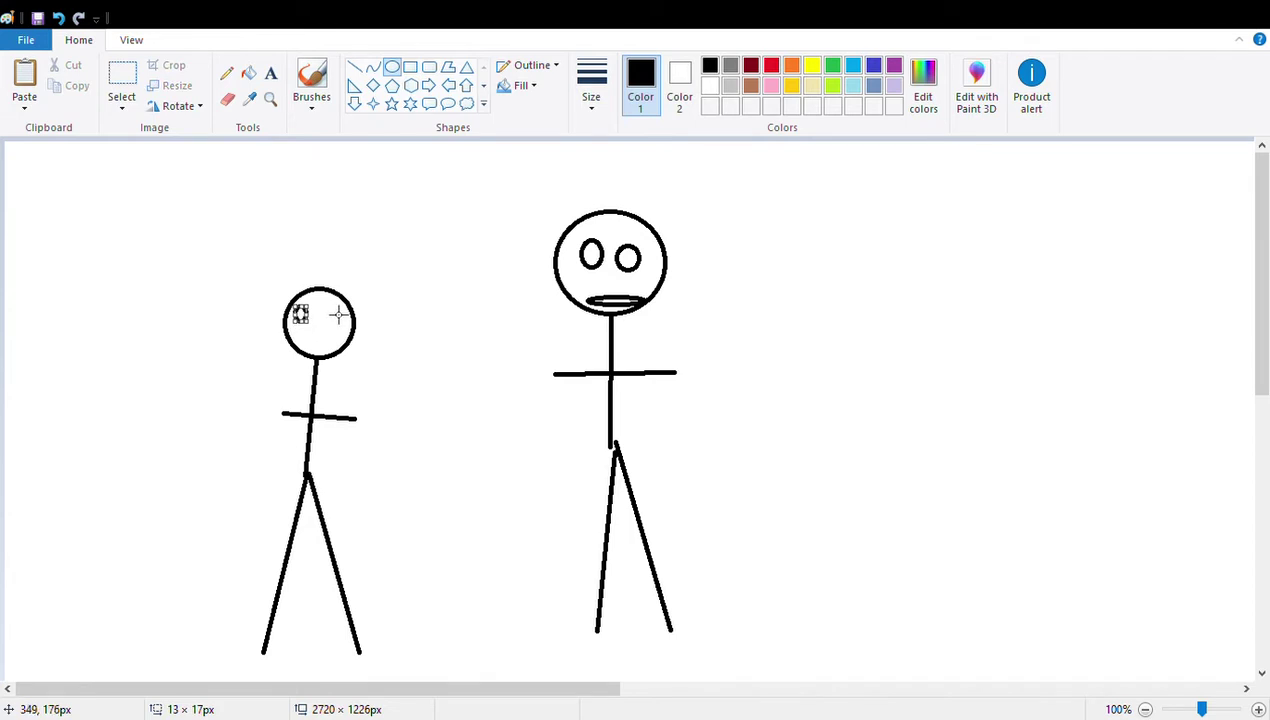
{"action": "left_click_drag", "start_coordinate": [316, 304], "coordinate": [330, 323]}
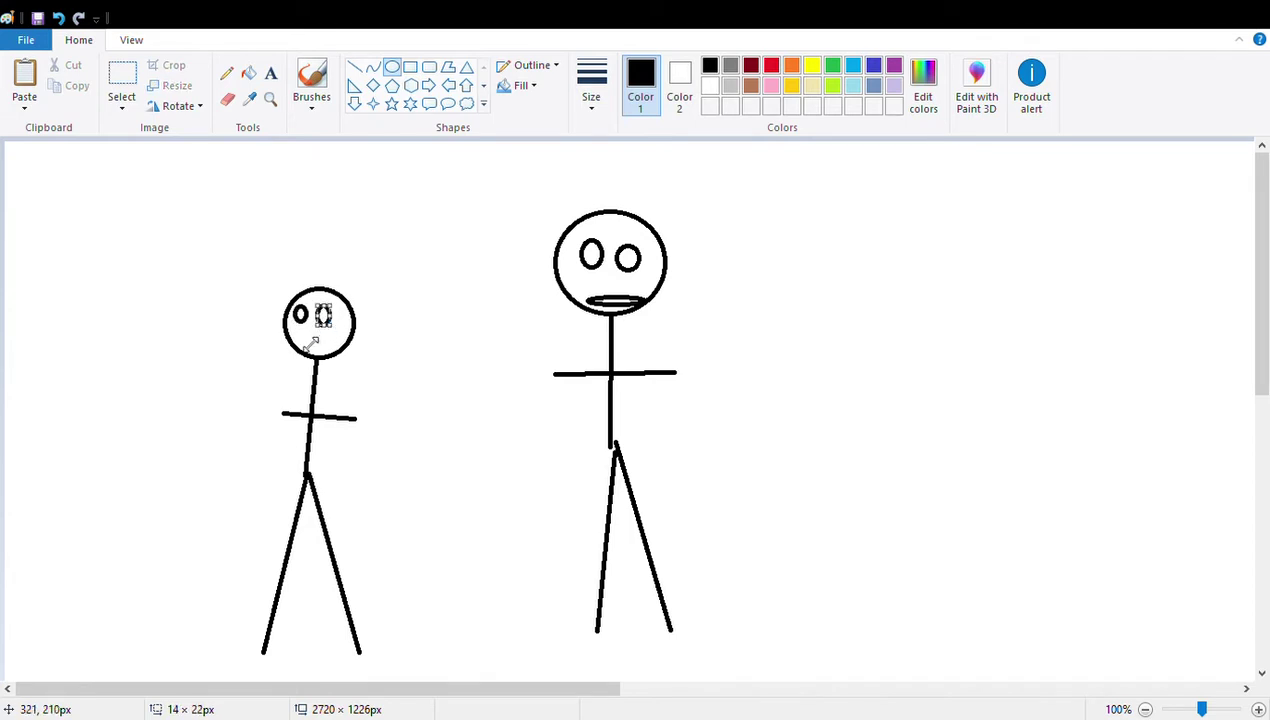
{"action": "left_click", "coordinate": [308, 348]}
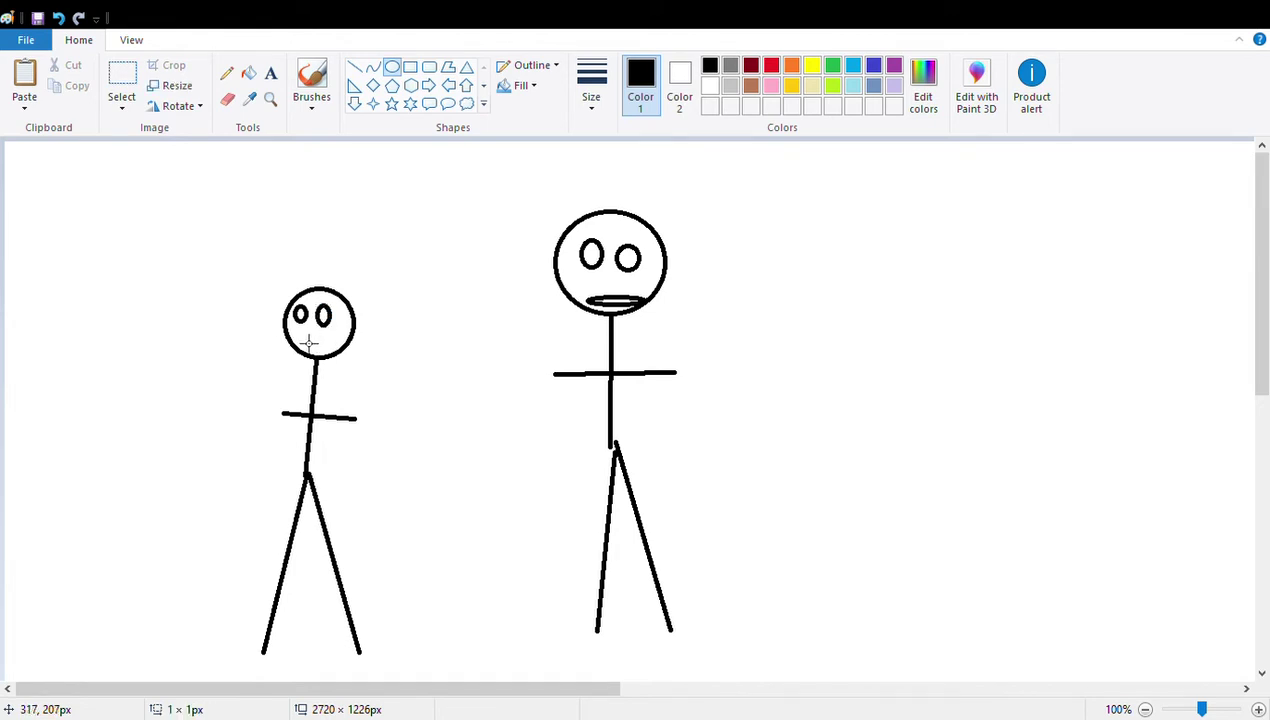
{"action": "left_click_drag", "start_coordinate": [309, 343], "coordinate": [341, 357]}
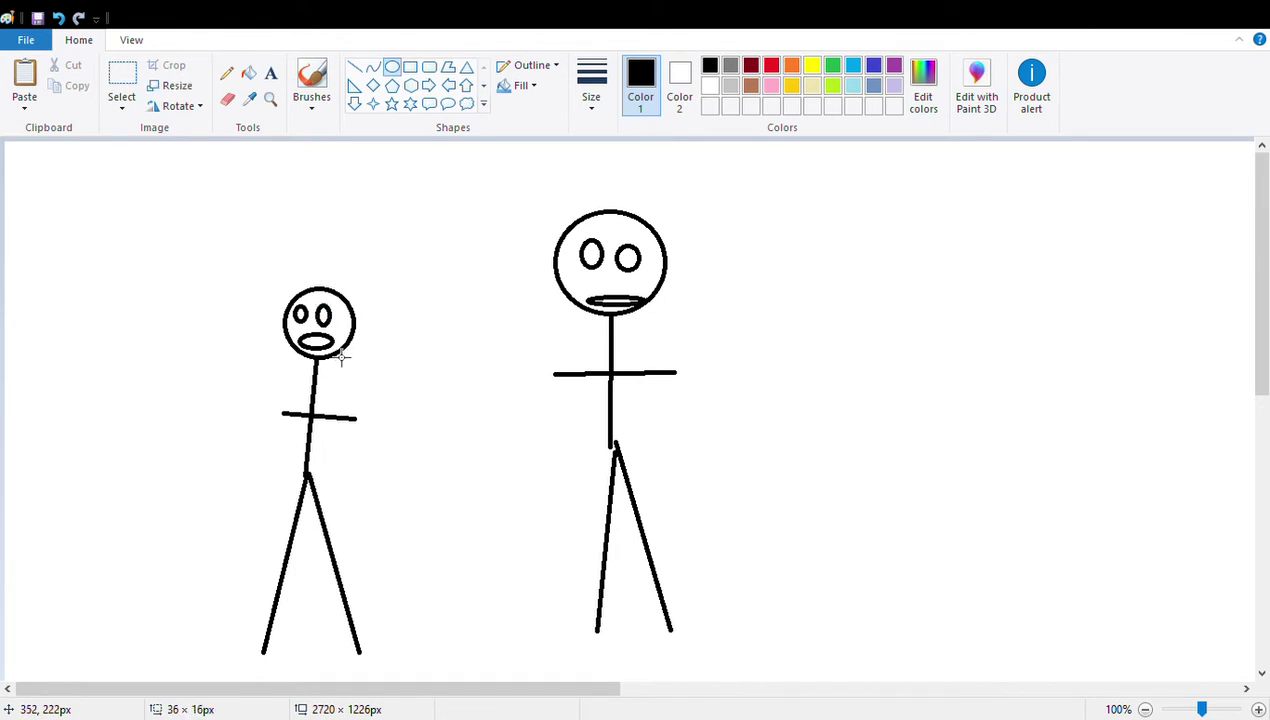
{"action": "left_click_drag", "start_coordinate": [341, 357], "coordinate": [319, 344]}
- Undo the small figure entirely along with the big figure's mouth
{"action": "left_click", "coordinate": [59, 18]}
{"action": "left_click", "coordinate": [59, 18]}
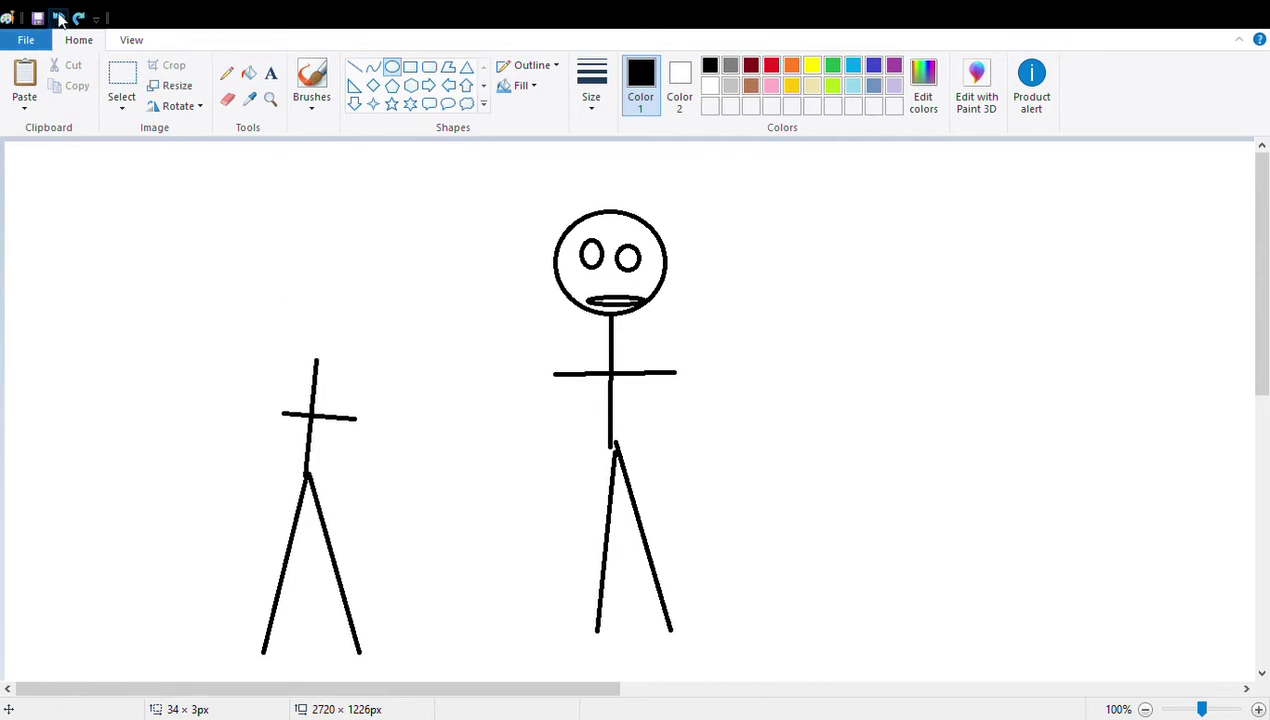
{"action": "left_click", "coordinate": [59, 18]}
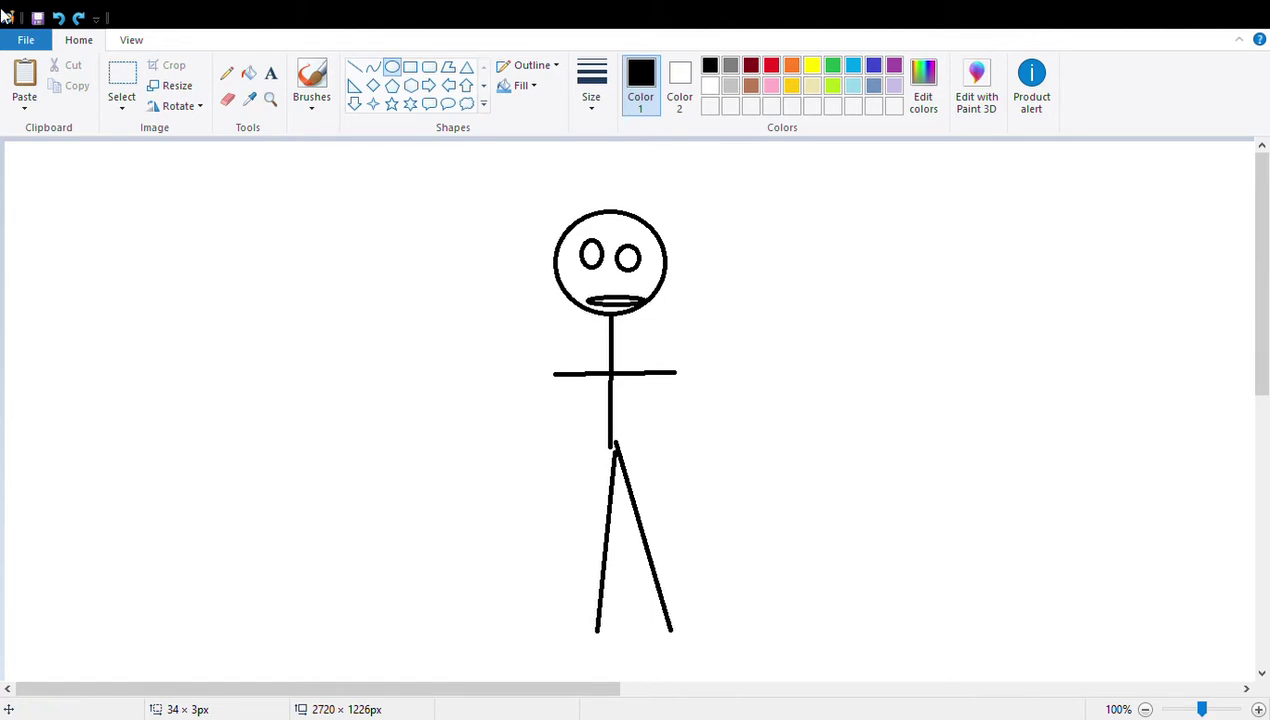
{"action": "left_click", "coordinate": [59, 18]}
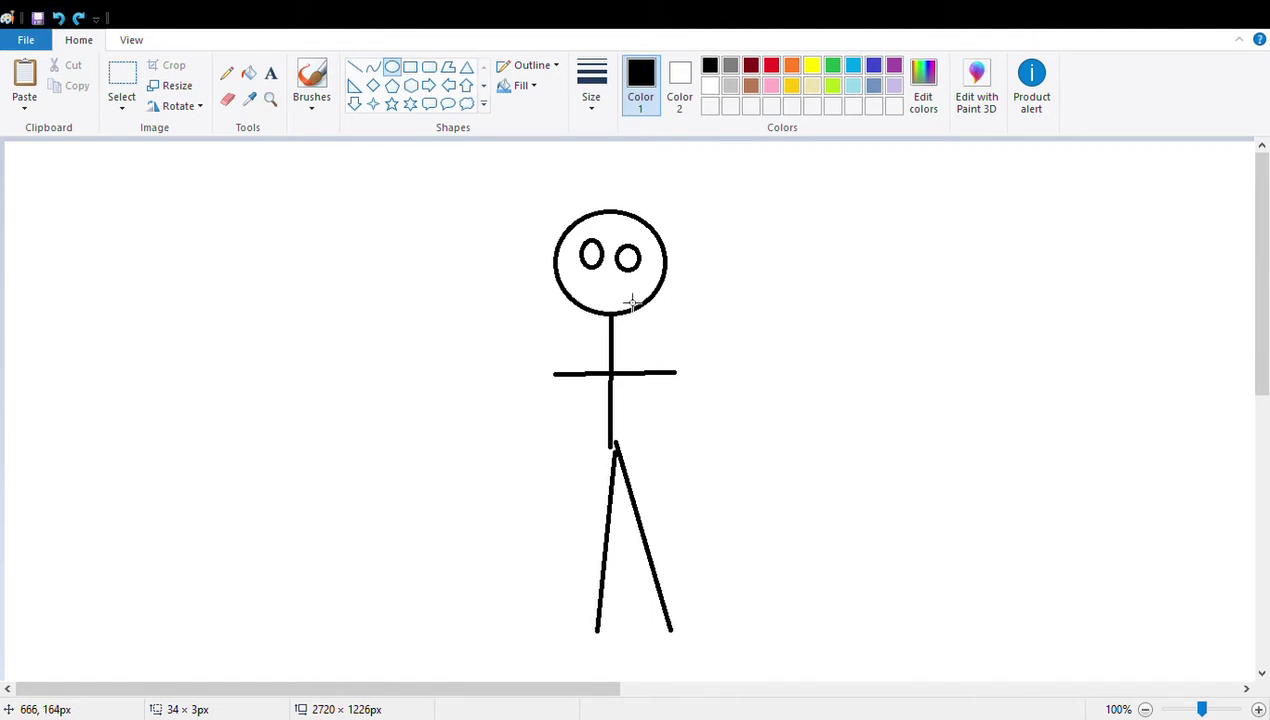
- Replace a rejected flat oval mouth with a straight-line mouth below the big figure's eyes
{"action": "left_click_drag", "start_coordinate": [584, 278], "coordinate": [636, 283]}
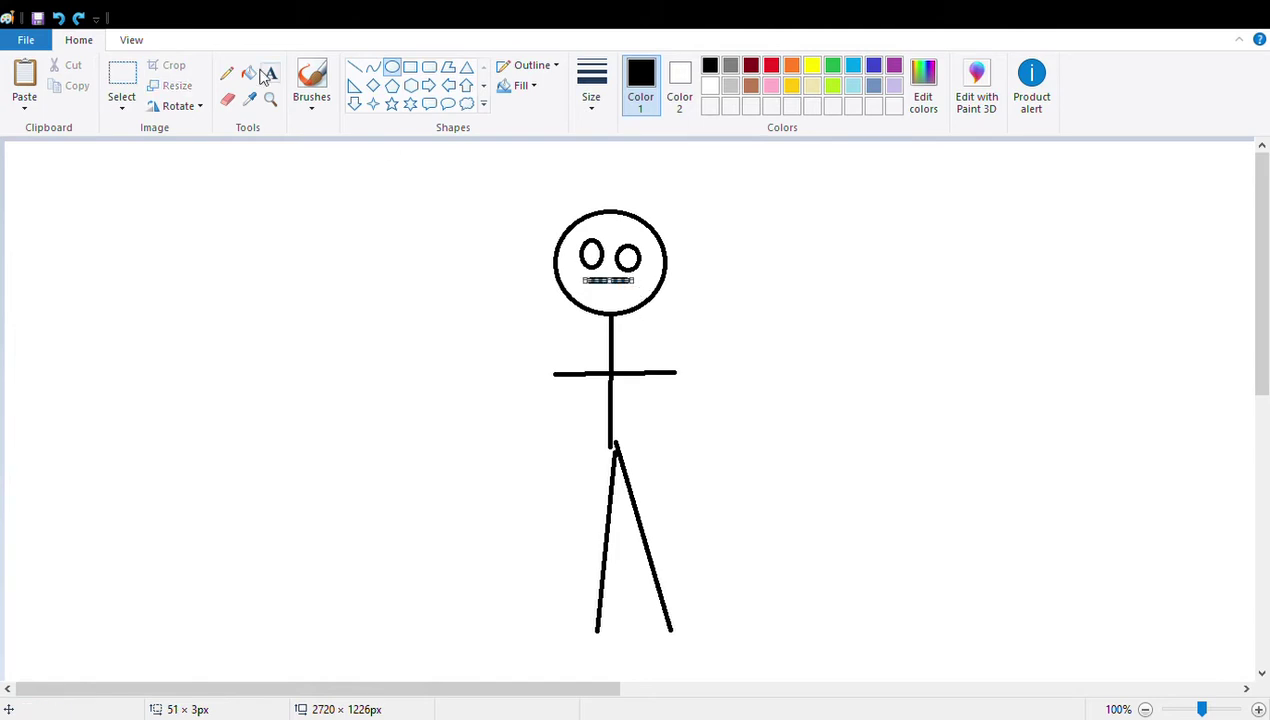
{"action": "left_click", "coordinate": [58, 18]}
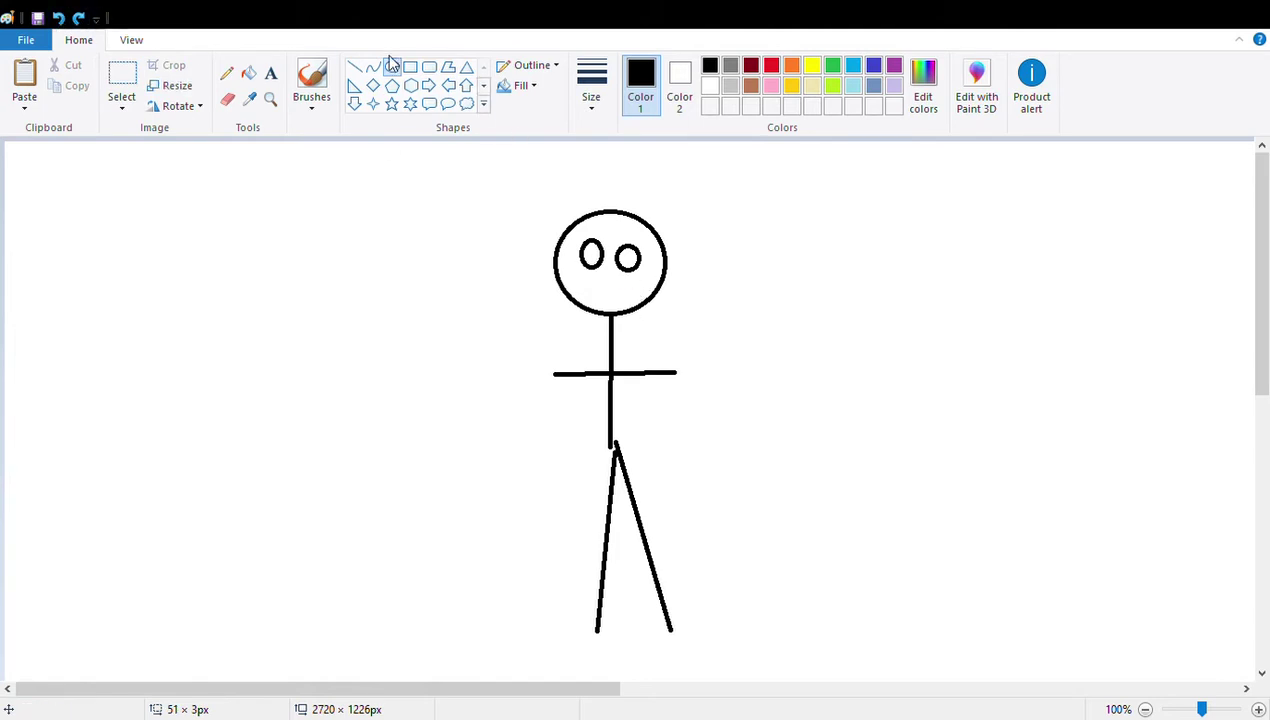
{"action": "left_click", "coordinate": [355, 68]}
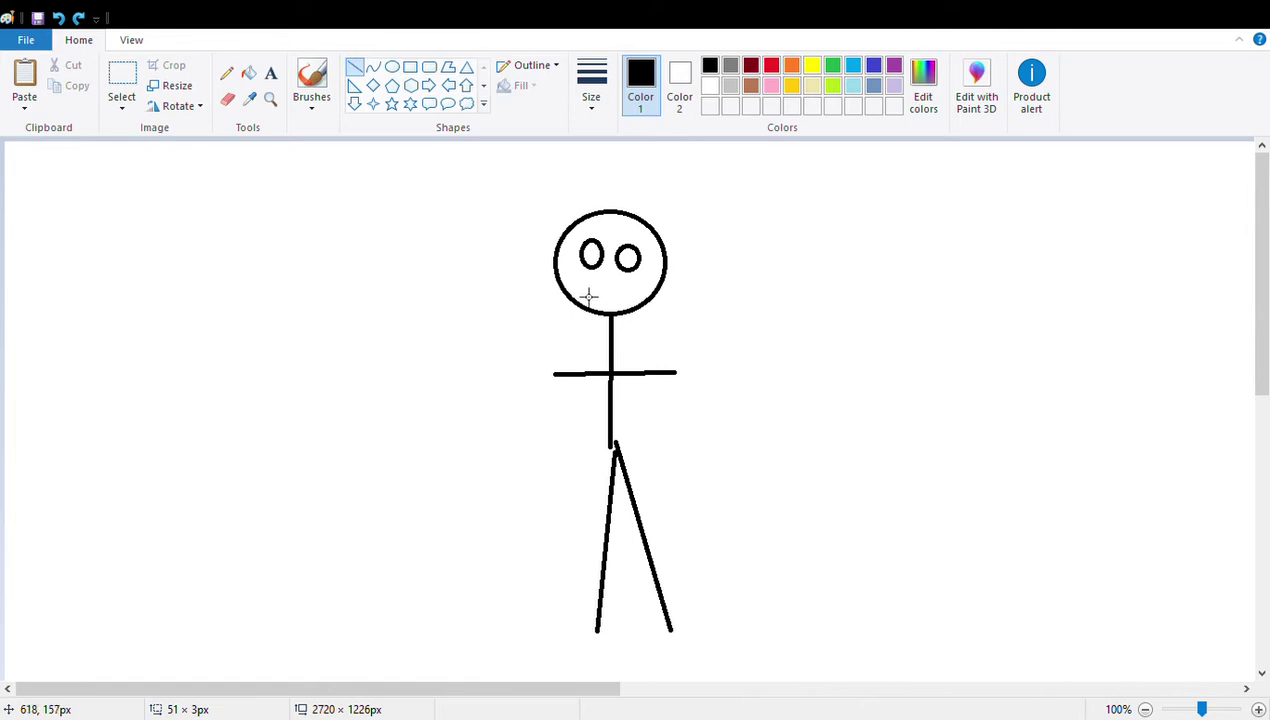
{"action": "left_click_drag", "start_coordinate": [577, 289], "coordinate": [625, 289]}
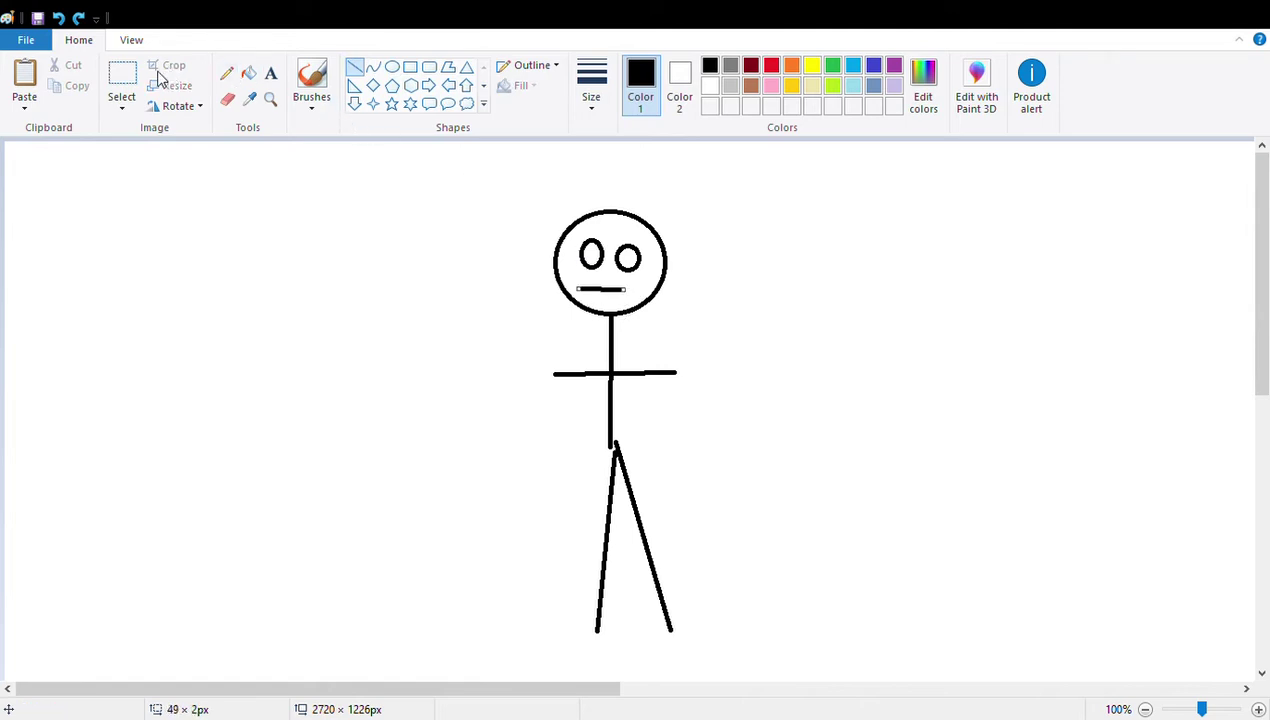
- Select the big figure and move it up and to the right
{"action": "left_click", "coordinate": [124, 78]}
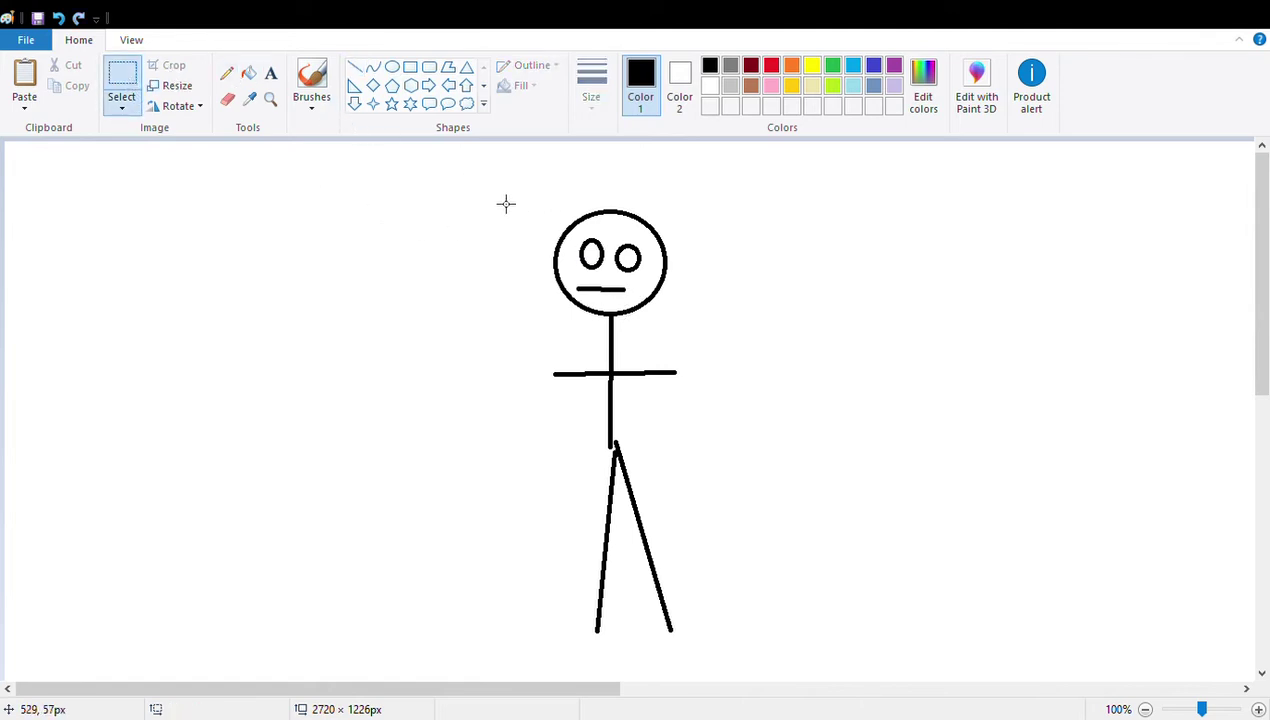
{"action": "mouse_move", "coordinate": [497, 196]}
{"action": "left_mouse_down"}
{"action": "mouse_move", "coordinate": [463, 609]}
{"action": "mouse_move", "coordinate": [768, 660]}
{"action": "left_mouse_up"}
{"action": "mouse_move", "coordinate": [612, 499]}
{"action": "left_mouse_down"}
{"action": "mouse_move", "coordinate": [761, 449]}
{"action": "mouse_move", "coordinate": [564, 462]}
{"action": "mouse_move", "coordinate": [456, 439]}
{"action": "mouse_move", "coordinate": [564, 488]}
{"action": "mouse_move", "coordinate": [669, 484]}
{"action": "left_mouse_up"}
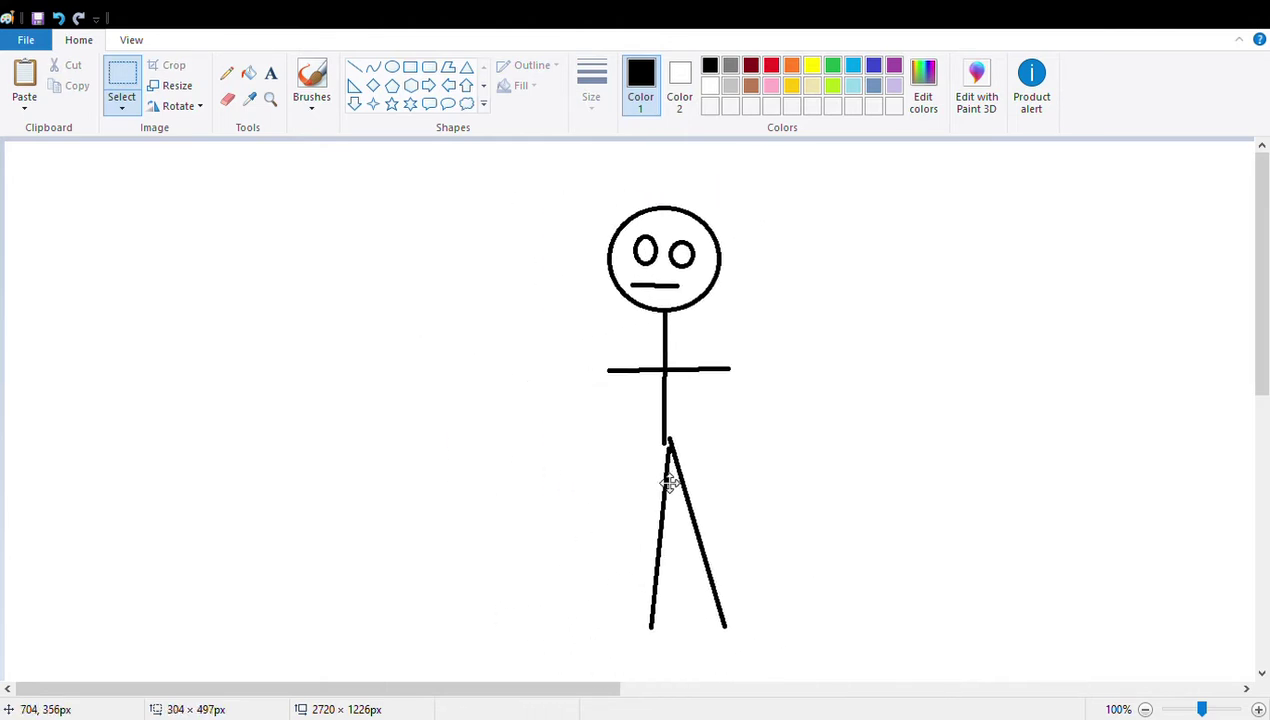
{"action": "left_click", "coordinate": [355, 67]}
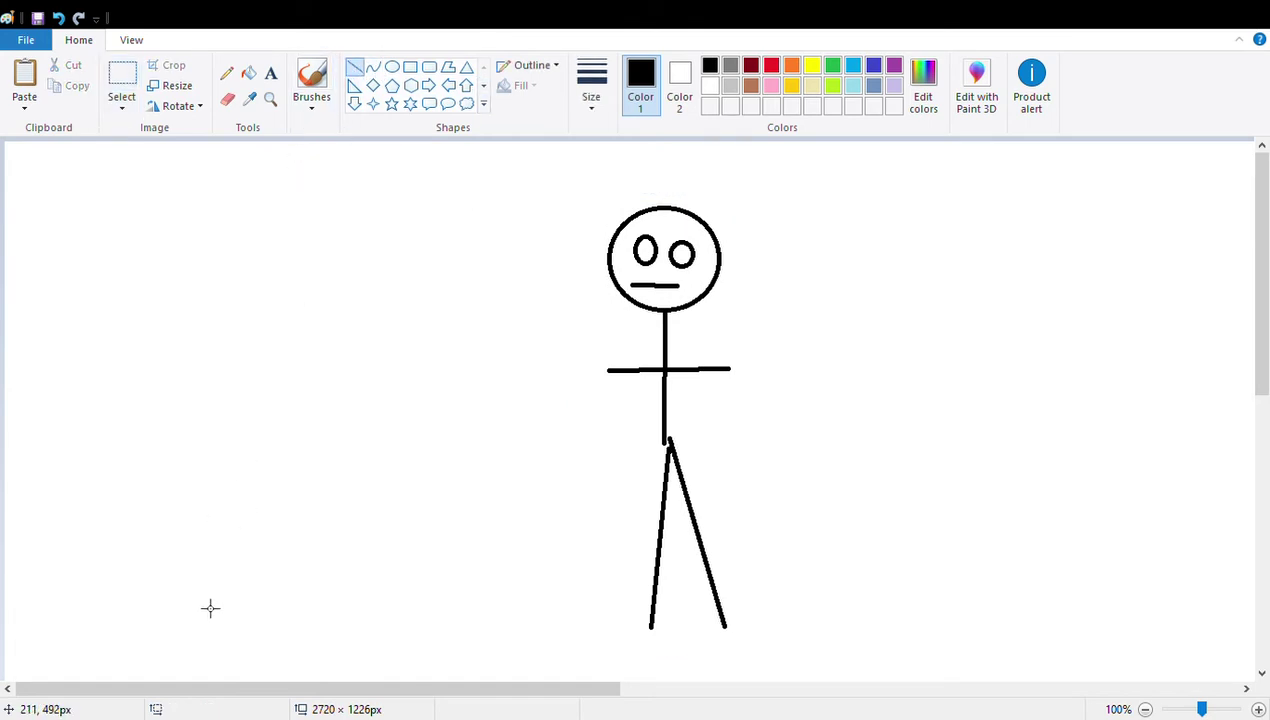
- Draw a new left-hand figure's two legs, body and arms with straight lines
{"action": "mouse_move", "coordinate": [201, 600]}
{"action": "left_mouse_down"}
{"action": "mouse_move", "coordinate": [264, 503]}
{"action": "mouse_move", "coordinate": [270, 425]}
{"action": "left_mouse_up"}
{"action": "left_click_drag", "start_coordinate": [348, 632], "coordinate": [273, 428]}
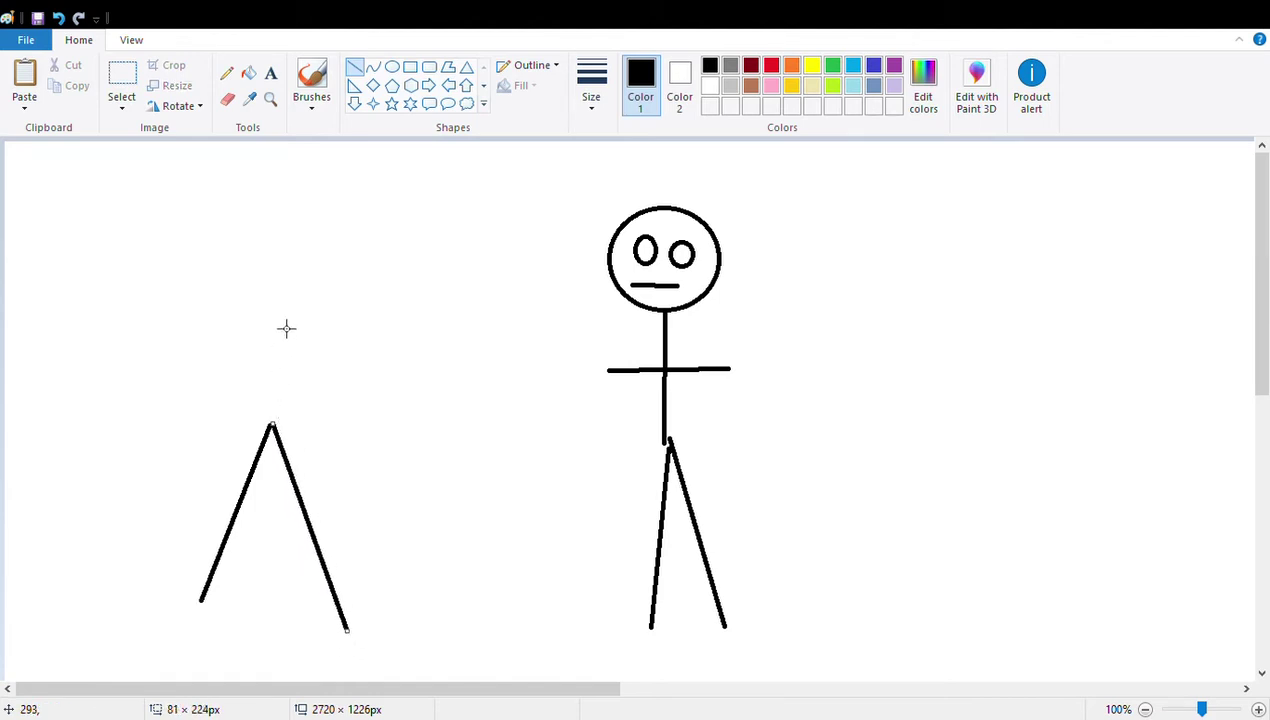
{"action": "left_click_drag", "start_coordinate": [281, 278], "coordinate": [266, 428]}
{"action": "left_click_drag", "start_coordinate": [227, 327], "coordinate": [364, 331]}
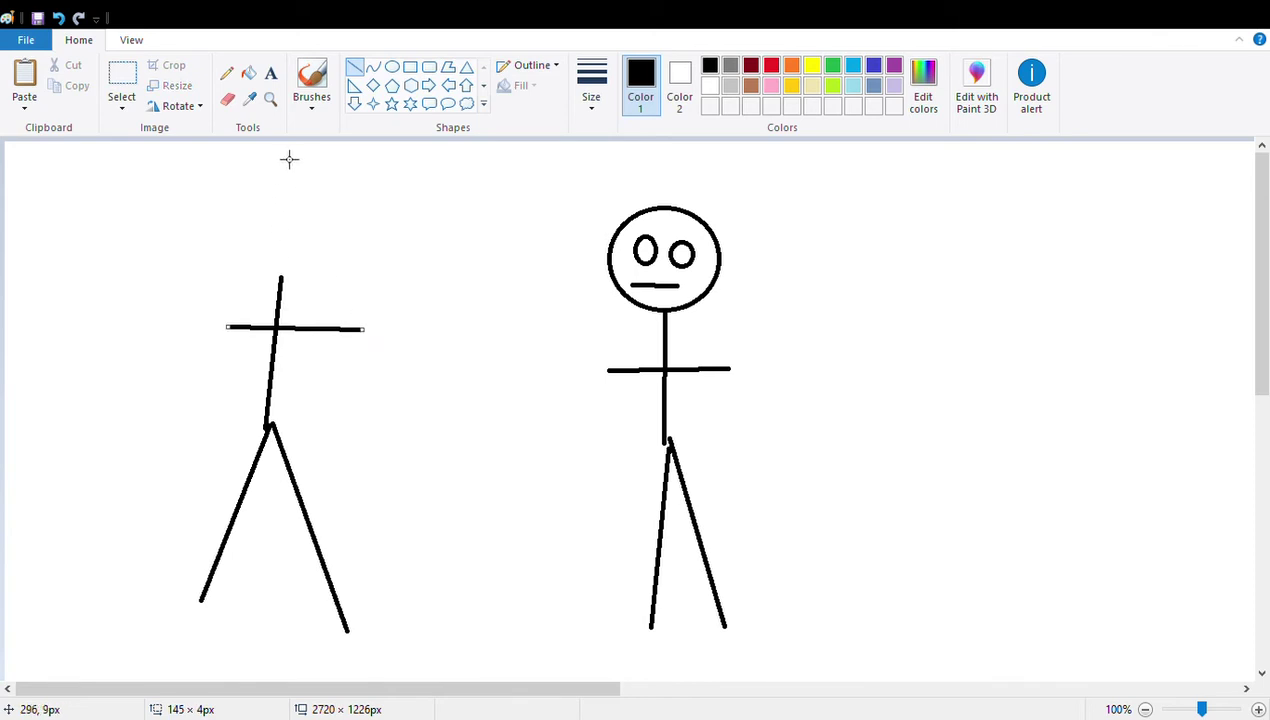
{"action": "left_click", "coordinate": [309, 78]}
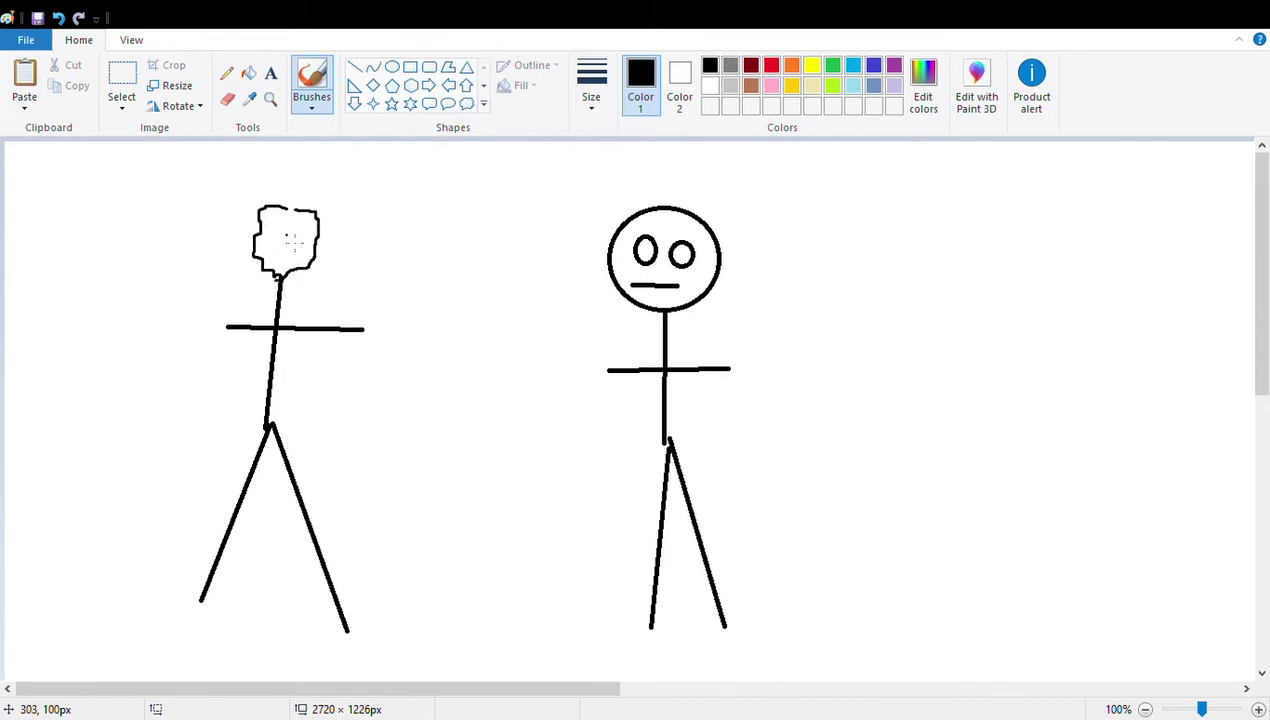
- Try several small eye ovals inside the rough head, then undo two of them
{"action": "left_click", "coordinate": [391, 67]}
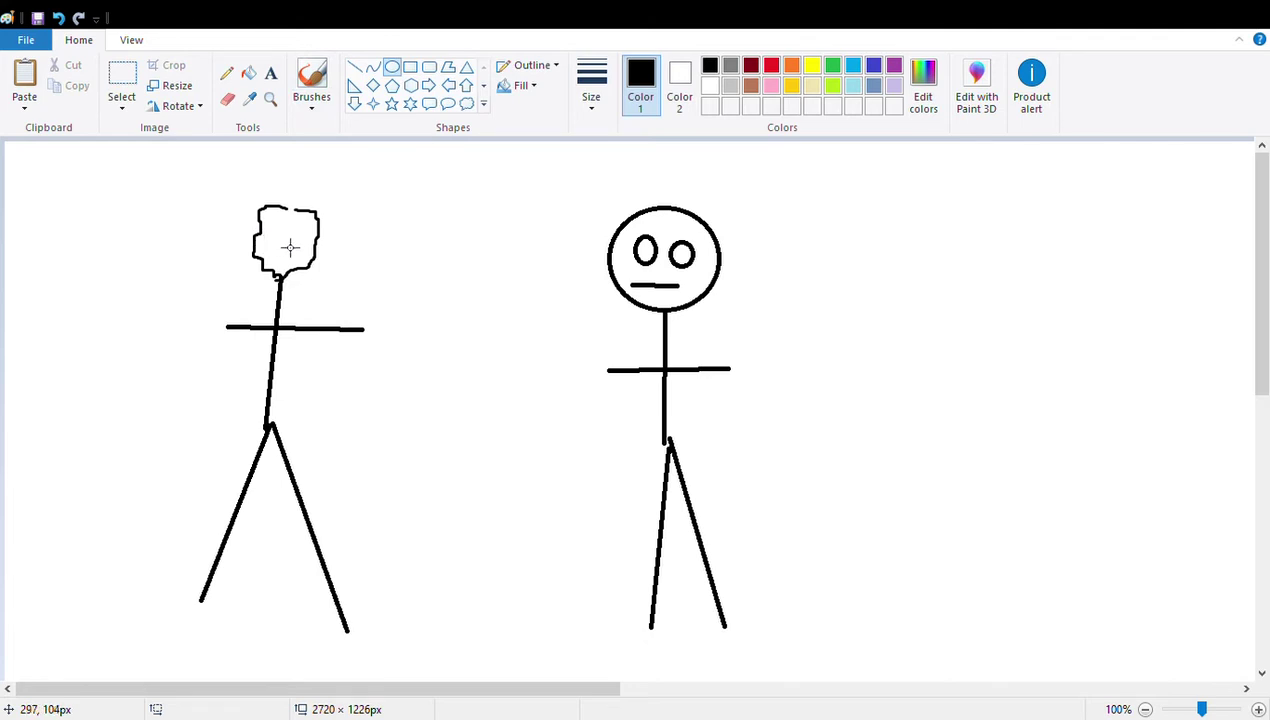
{"action": "left_click_drag", "start_coordinate": [274, 247], "coordinate": [296, 271]}
{"action": "left_click_drag", "start_coordinate": [271, 212], "coordinate": [262, 239]}
{"action": "mouse_move", "coordinate": [274, 236]}
{"action": "left_mouse_down"}
{"action": "mouse_move", "coordinate": [257, 228]}
{"action": "mouse_move", "coordinate": [291, 240]}
{"action": "mouse_move", "coordinate": [265, 222]}
{"action": "left_mouse_up"}
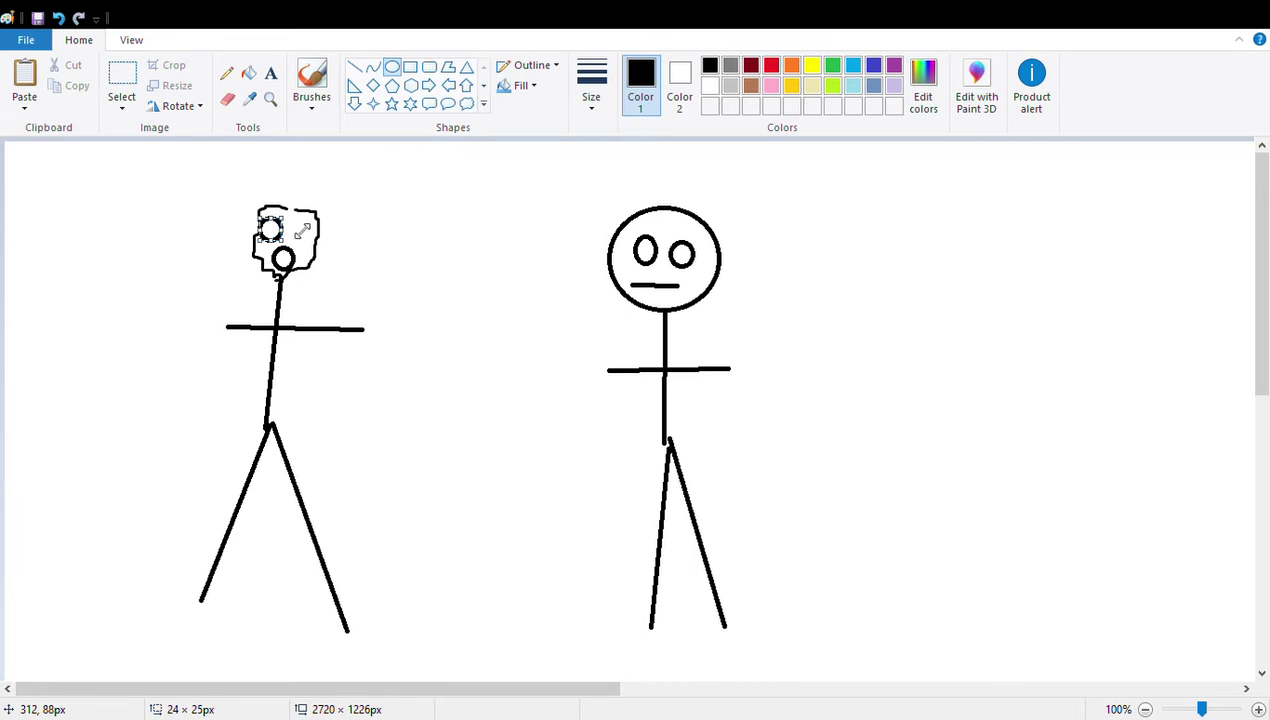
{"action": "left_click_drag", "start_coordinate": [306, 228], "coordinate": [320, 248]}
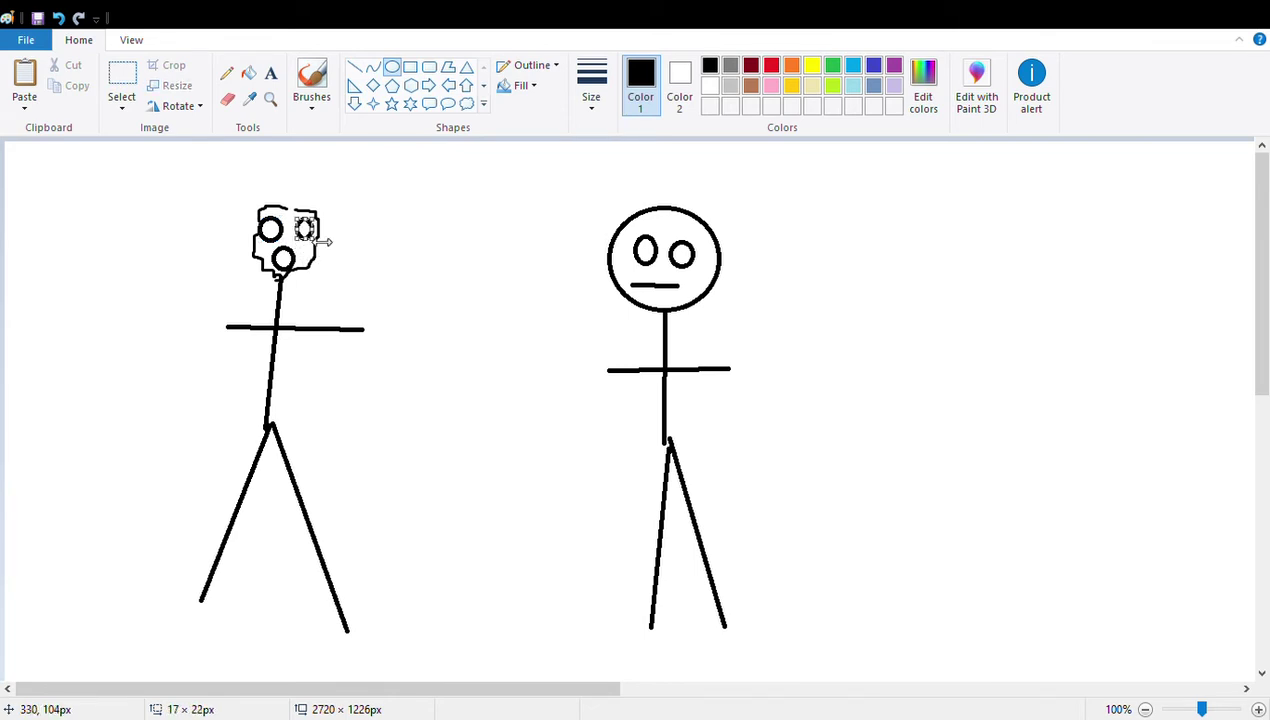
{"action": "left_click", "coordinate": [58, 18]}
{"action": "left_click", "coordinate": [58, 18]}
- Add a straight mouth line, two oval eyes and an oval across the head's top
{"action": "left_click", "coordinate": [354, 68]}
{"action": "left_click_drag", "start_coordinate": [263, 251], "coordinate": [312, 253]}
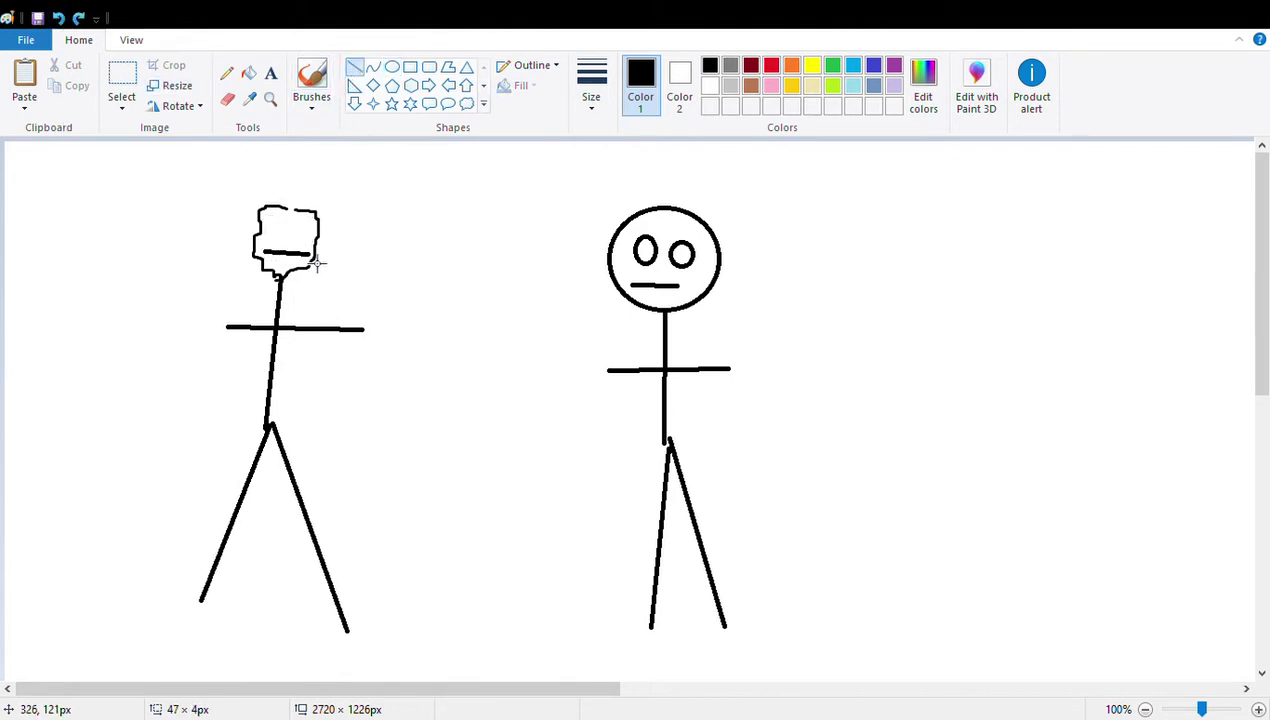
{"action": "left_click", "coordinate": [392, 68]}
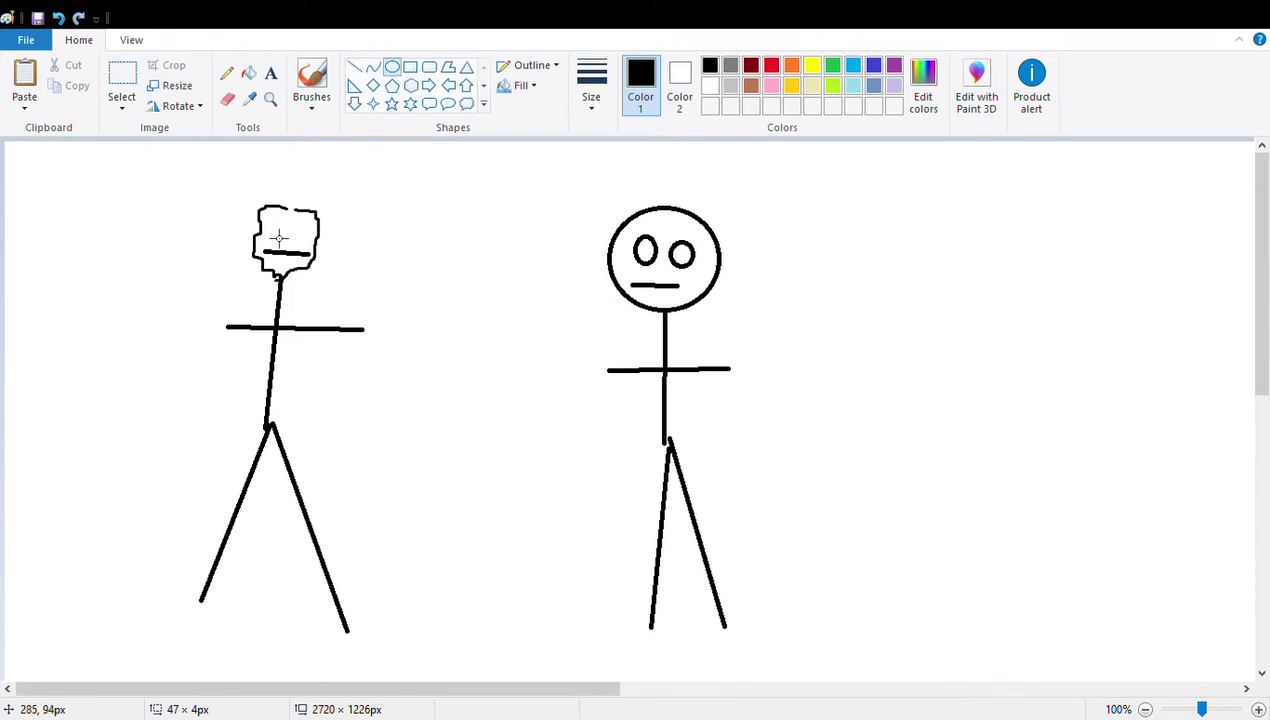
{"action": "left_click_drag", "start_coordinate": [283, 233], "coordinate": [270, 218]}
{"action": "left_click_drag", "start_coordinate": [296, 219], "coordinate": [308, 237]}
{"action": "mouse_move", "coordinate": [243, 199]}
{"action": "left_mouse_down"}
{"action": "mouse_move", "coordinate": [270, 224]}
{"action": "mouse_move", "coordinate": [334, 218]}
{"action": "left_mouse_up"}
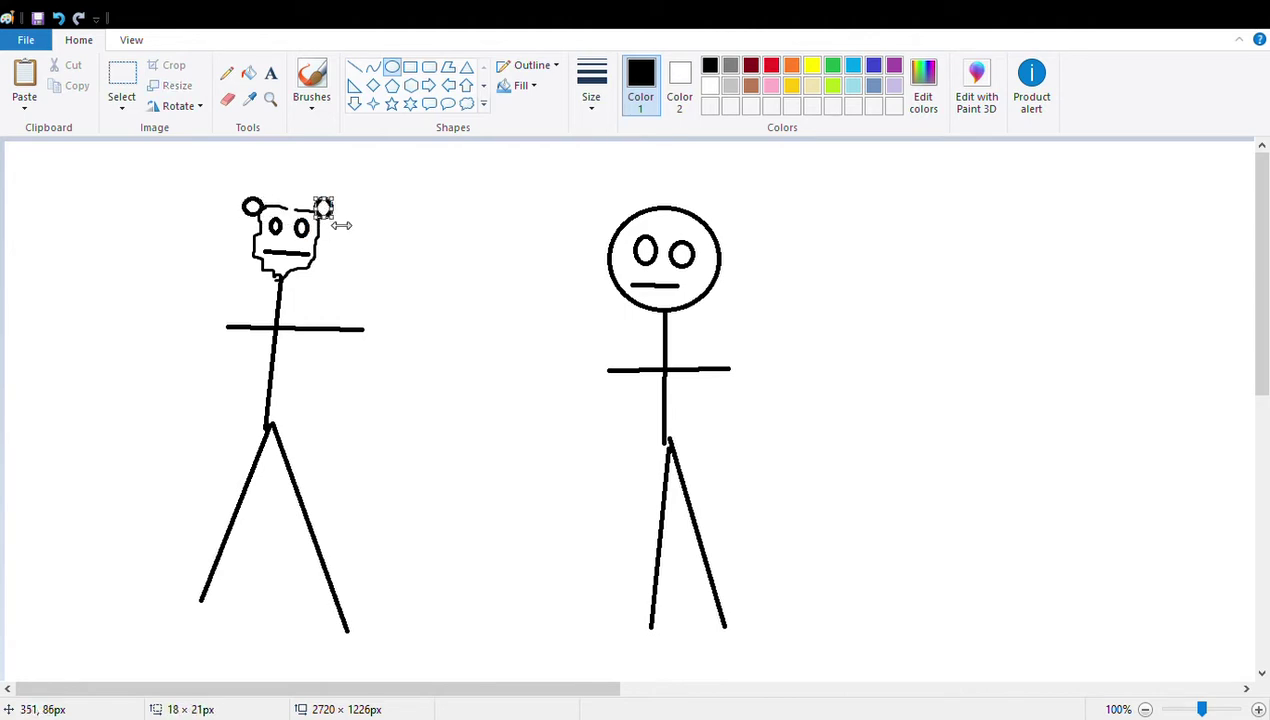
- Brush freehand glove hands onto both arm ends, the right one pointing
{"action": "left_click", "coordinate": [311, 80]}
{"action": "left_click_drag", "start_coordinate": [368, 330], "coordinate": [369, 317]}
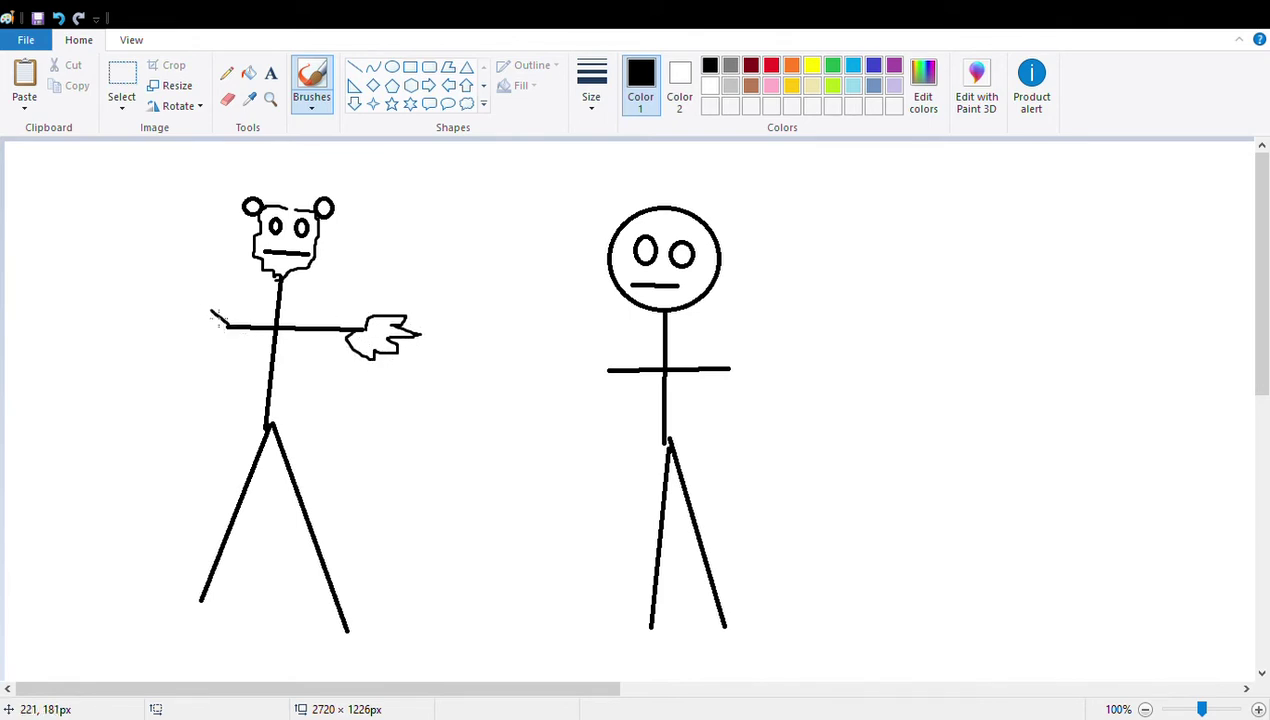
{"action": "left_click_drag", "start_coordinate": [182, 338], "coordinate": [240, 349]}
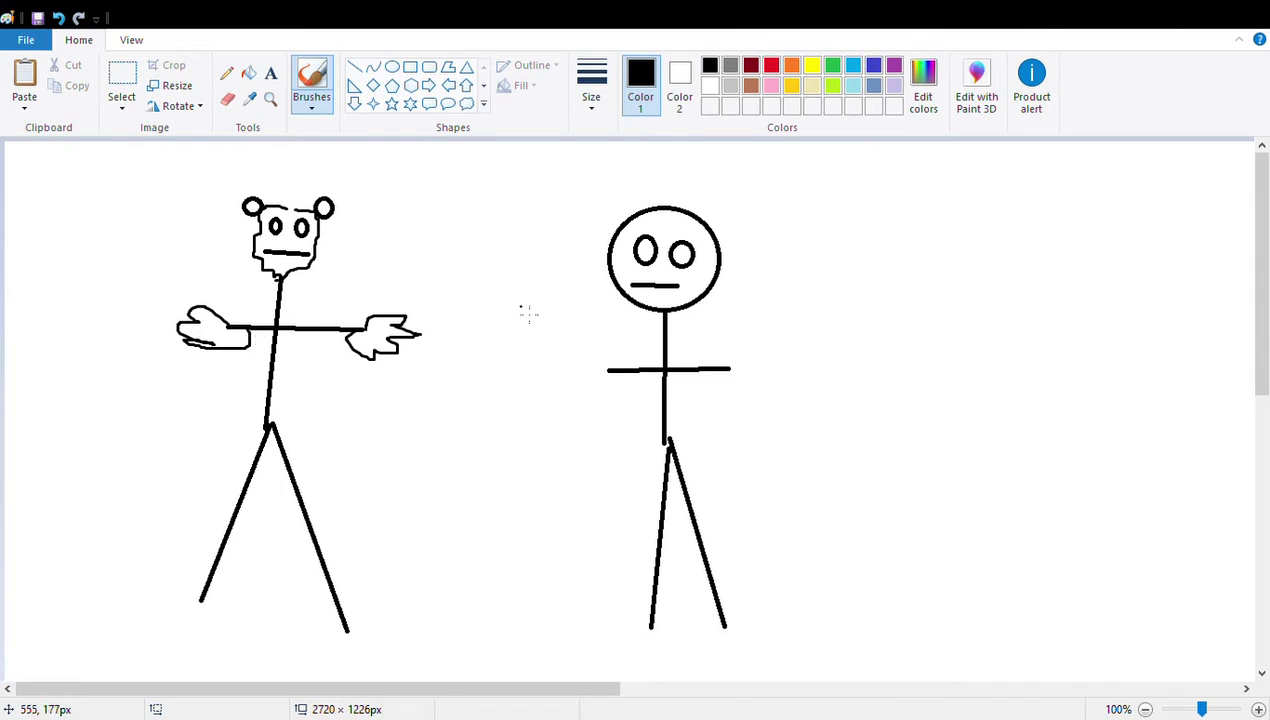
{"action": "left_click", "coordinate": [121, 78]}
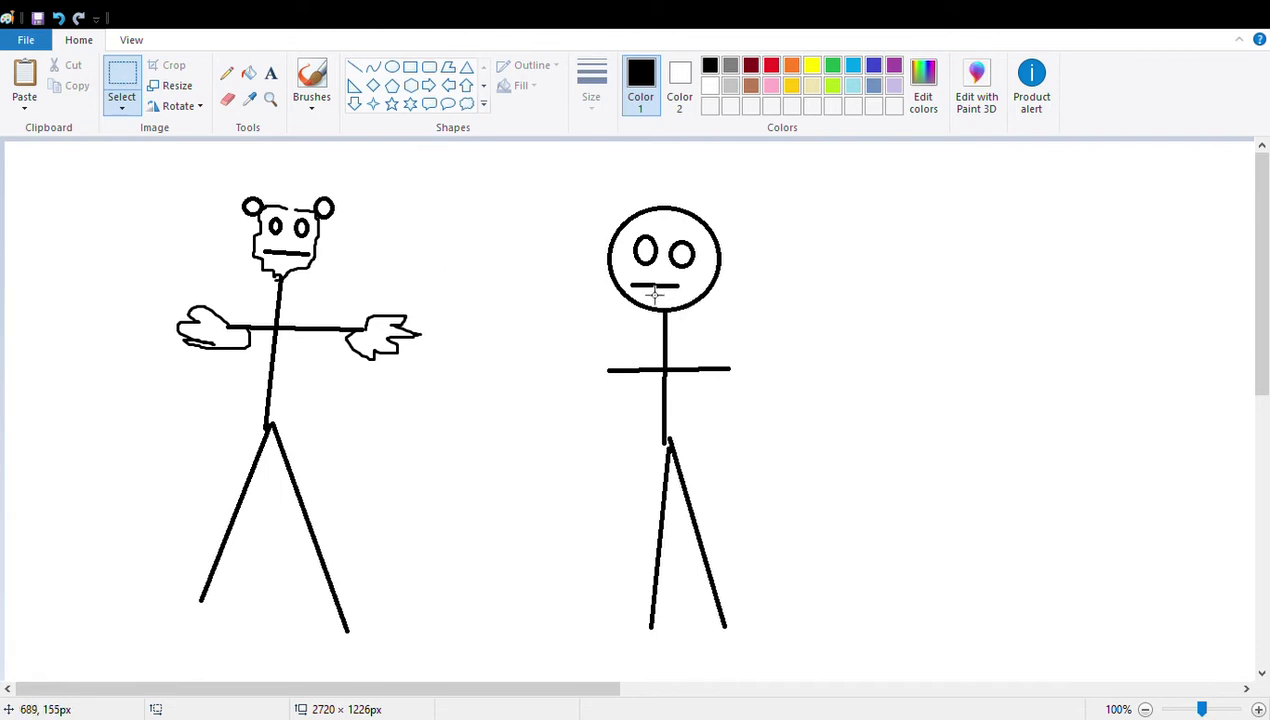
- Try an oval over the right figure's mouth and undo it
{"action": "left_click", "coordinate": [391, 67]}
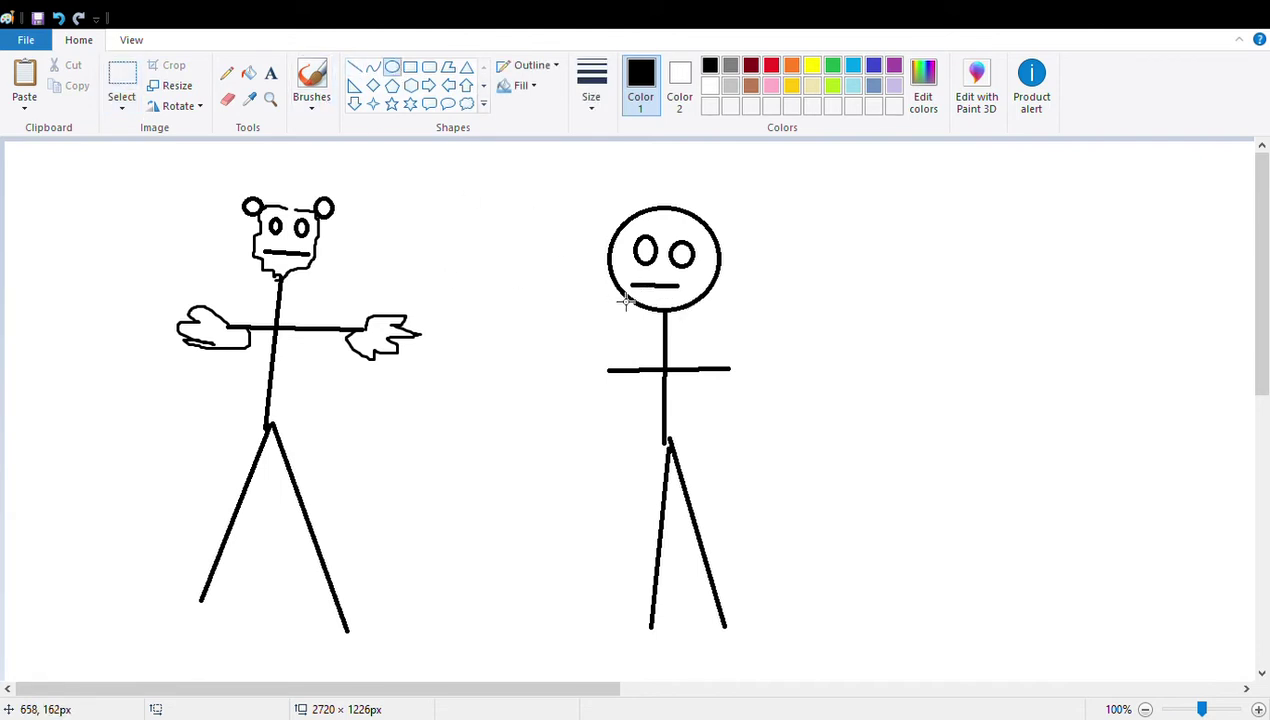
{"action": "mouse_move", "coordinate": [640, 293]}
{"action": "left_mouse_down"}
{"action": "mouse_move", "coordinate": [684, 316]}
{"action": "mouse_move", "coordinate": [718, 300]}
{"action": "left_mouse_up"}
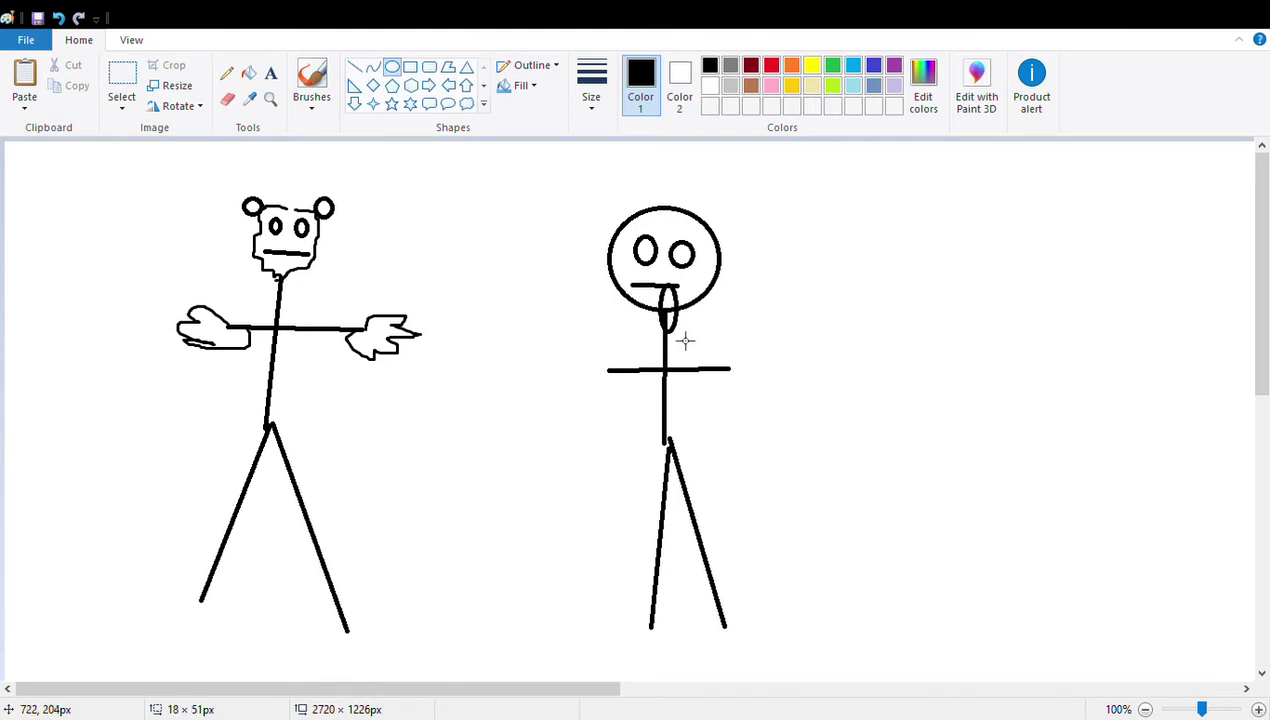
{"action": "left_click", "coordinate": [58, 20]}
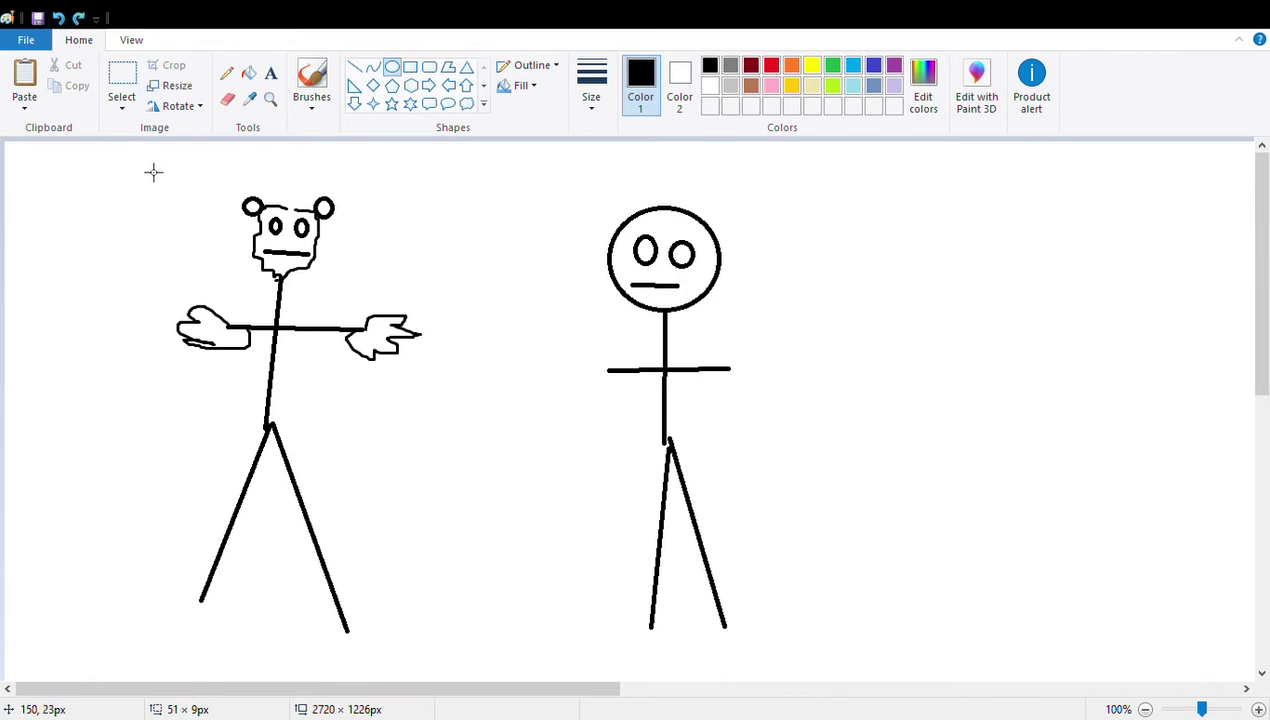
{"action": "left_click", "coordinate": [137, 75]}
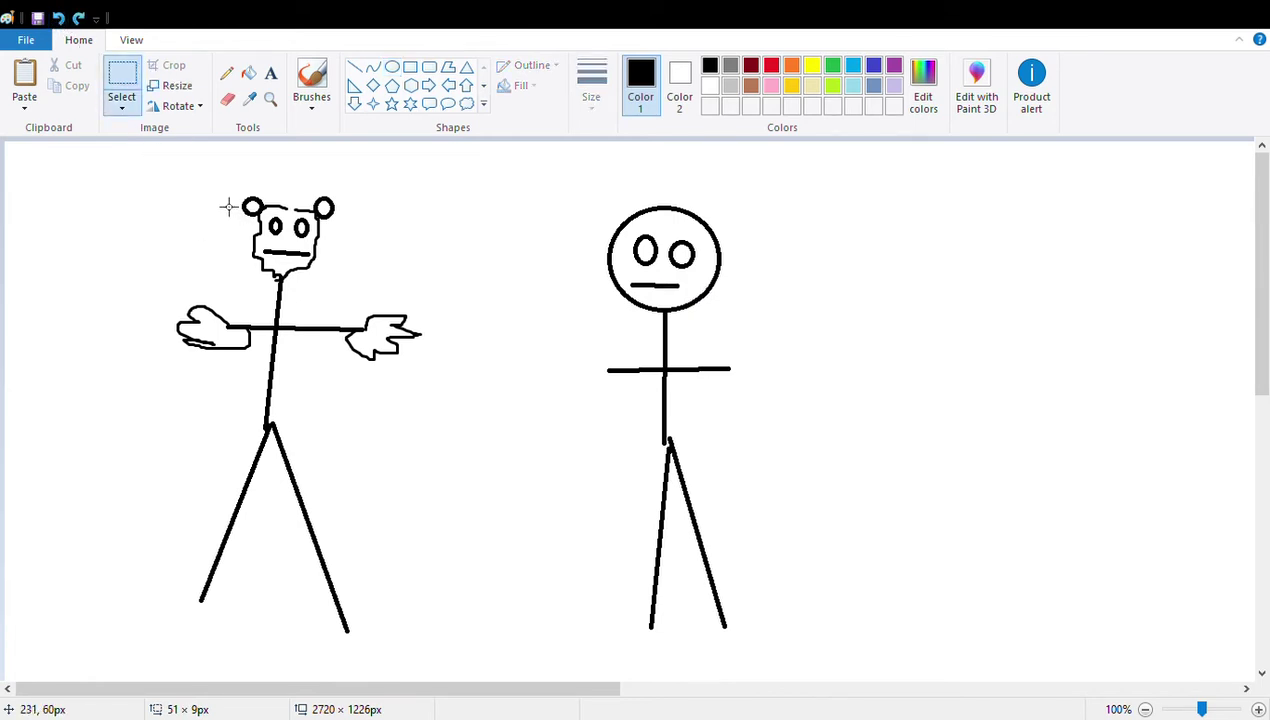
- Brush puffy cartoon shoes under the left figure's legs, redrawing a failed attempt
{"action": "left_click", "coordinate": [311, 78]}
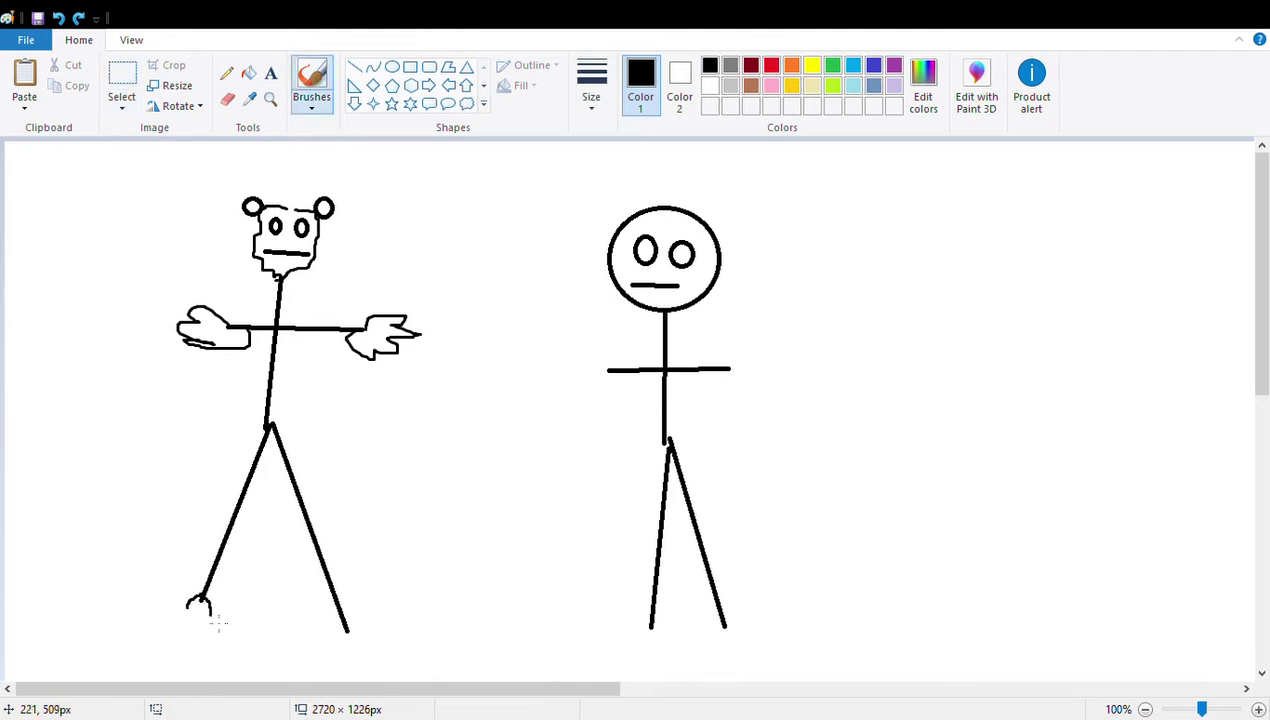
{"action": "left_click_drag", "start_coordinate": [258, 638], "coordinate": [249, 668]}
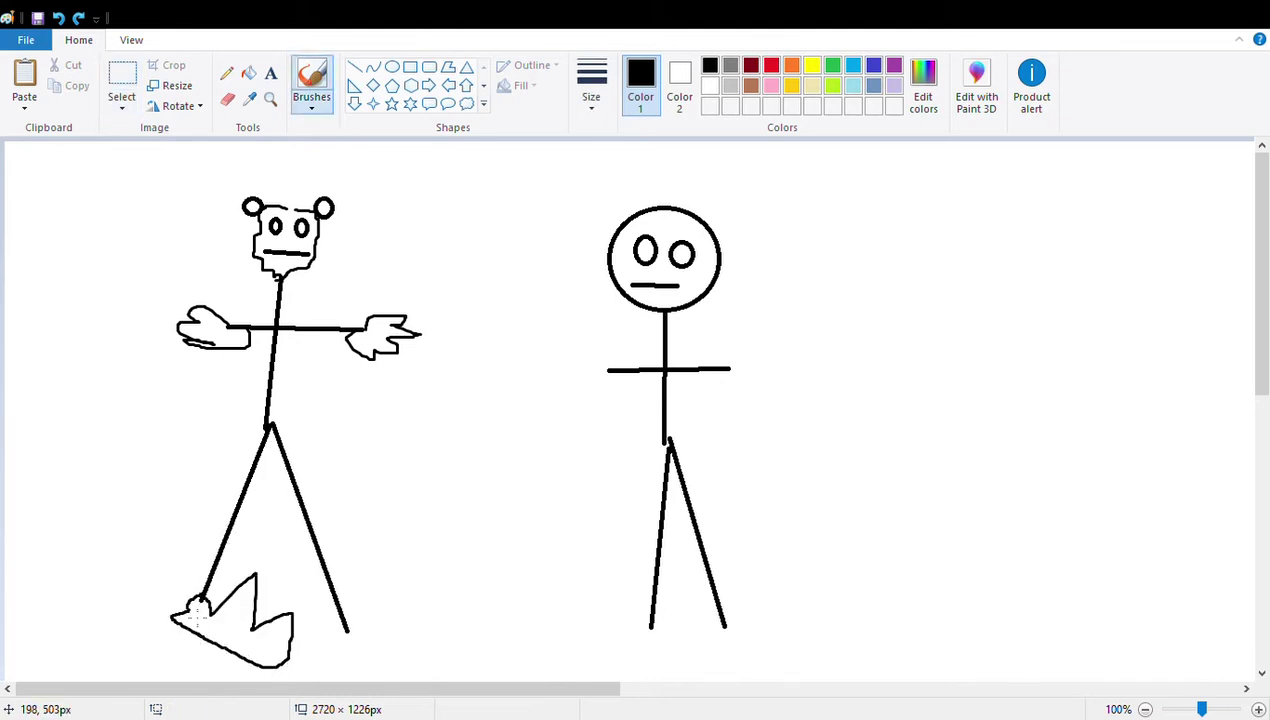
{"action": "left_click", "coordinate": [58, 18]}
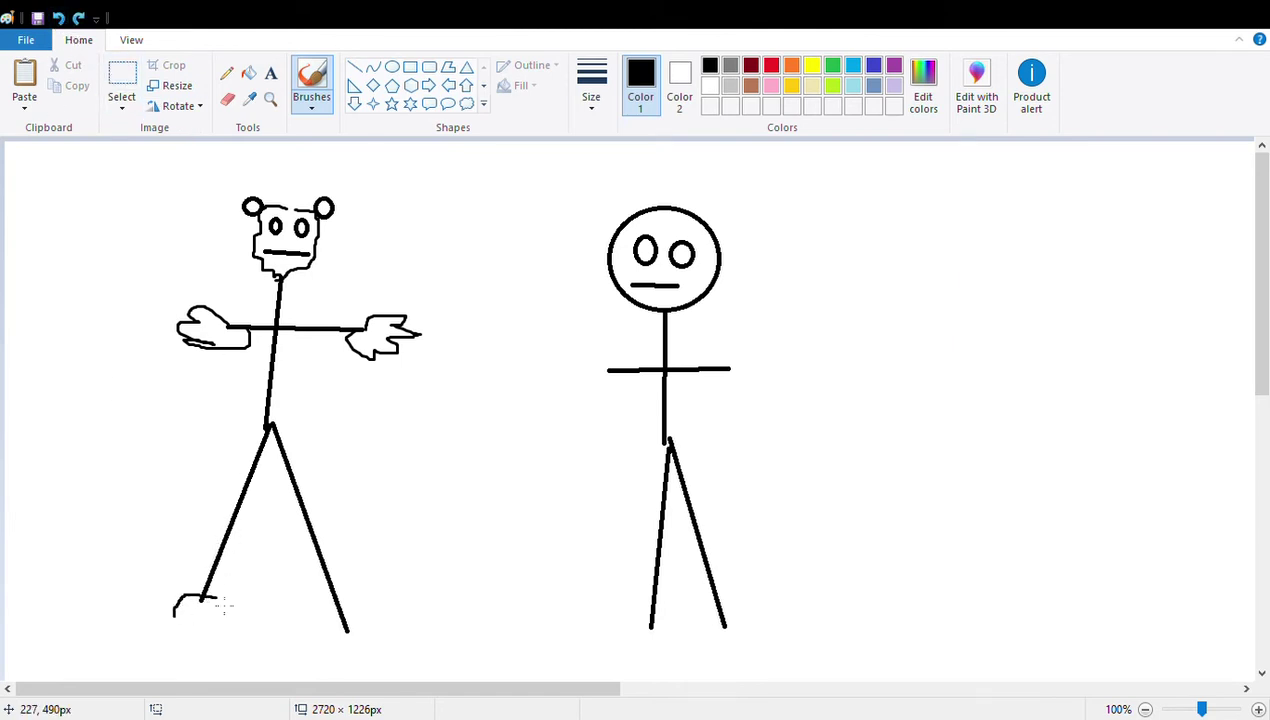
{"action": "left_click_drag", "start_coordinate": [192, 634], "coordinate": [176, 624]}
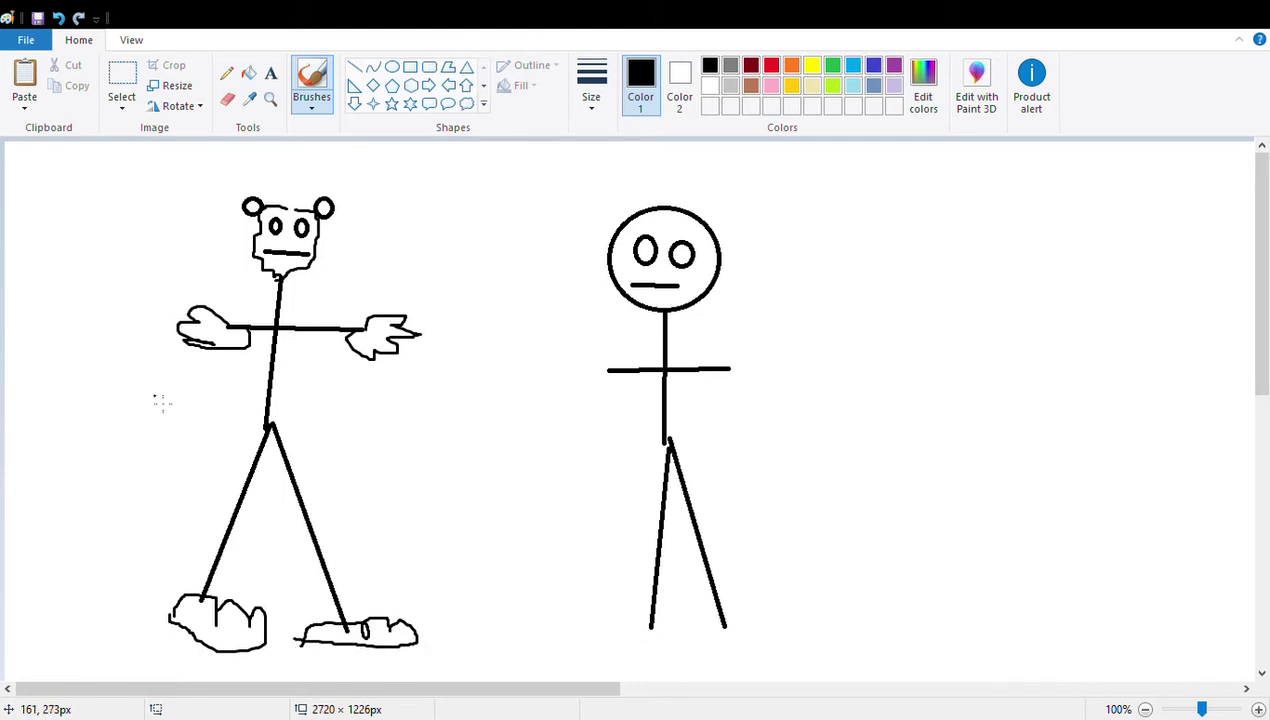
{"action": "left_click", "coordinate": [120, 78]}
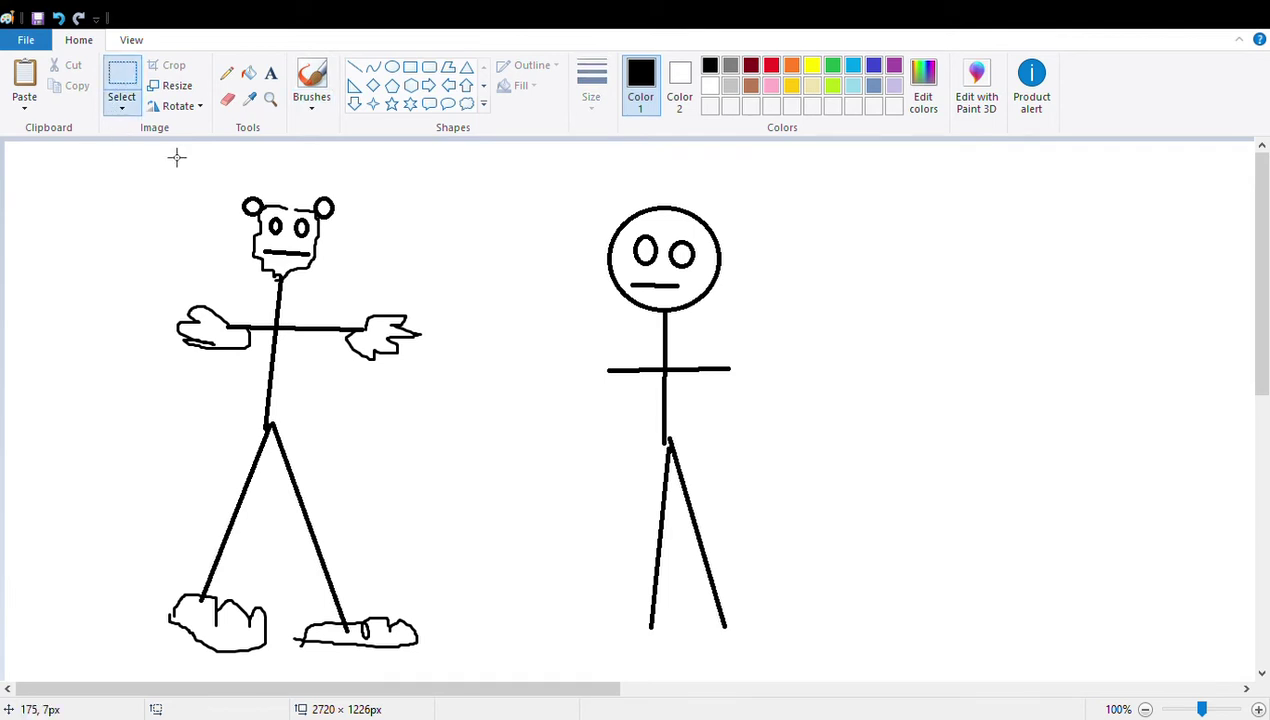
- Draw and resize a flat oval across the right figure's mouth, then undo it
{"action": "left_click", "coordinate": [392, 67]}
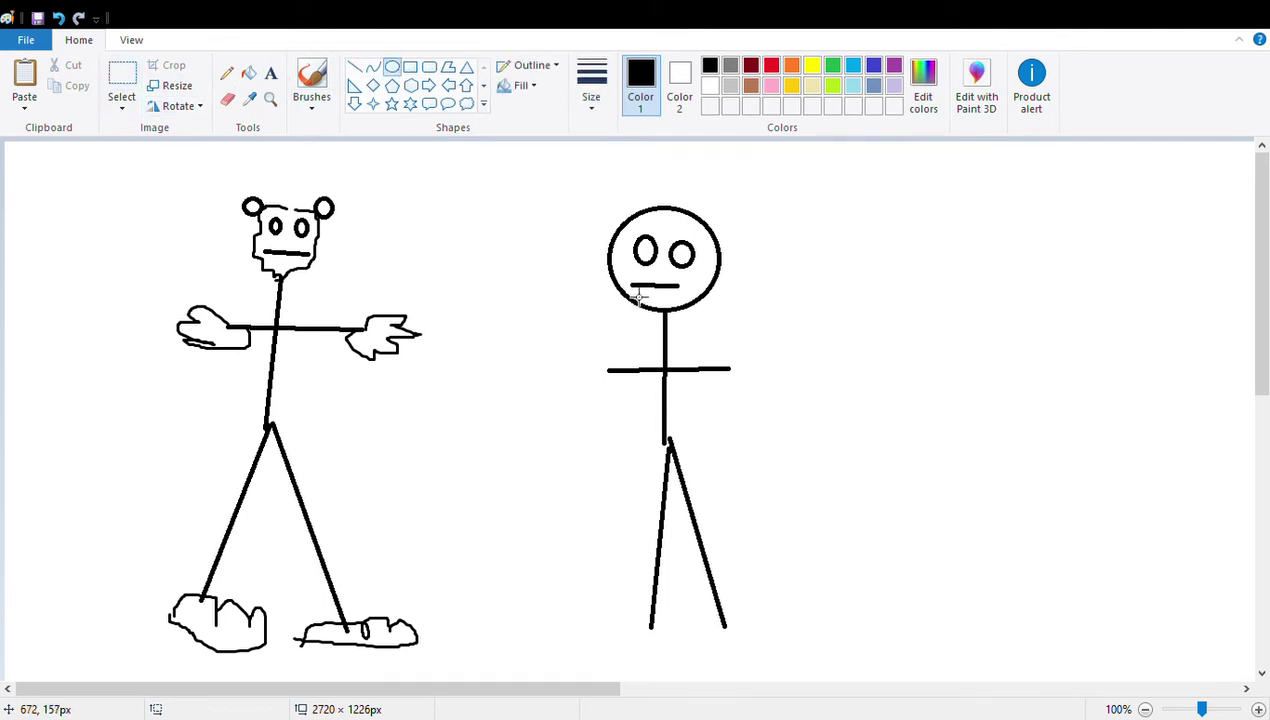
{"action": "left_click_drag", "start_coordinate": [634, 293], "coordinate": [701, 300]}
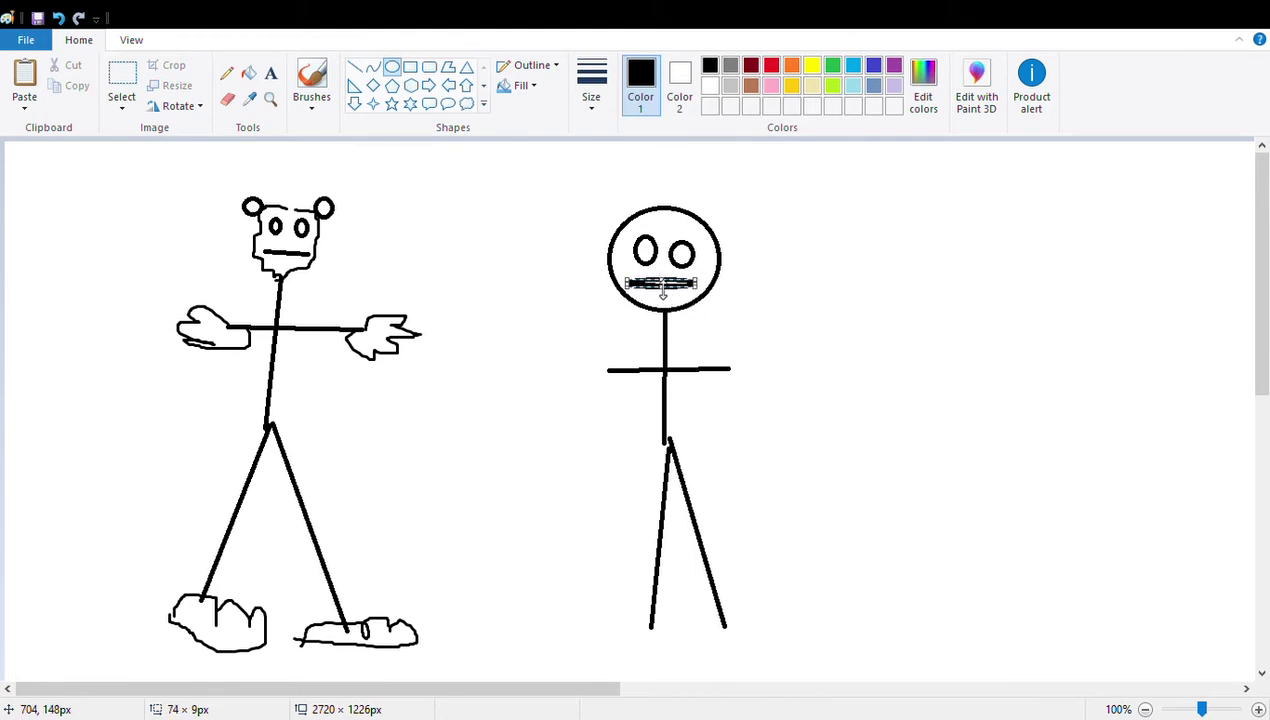
{"action": "left_click_drag", "start_coordinate": [662, 293], "coordinate": [667, 296]}
{"action": "left_click", "coordinate": [58, 18]}
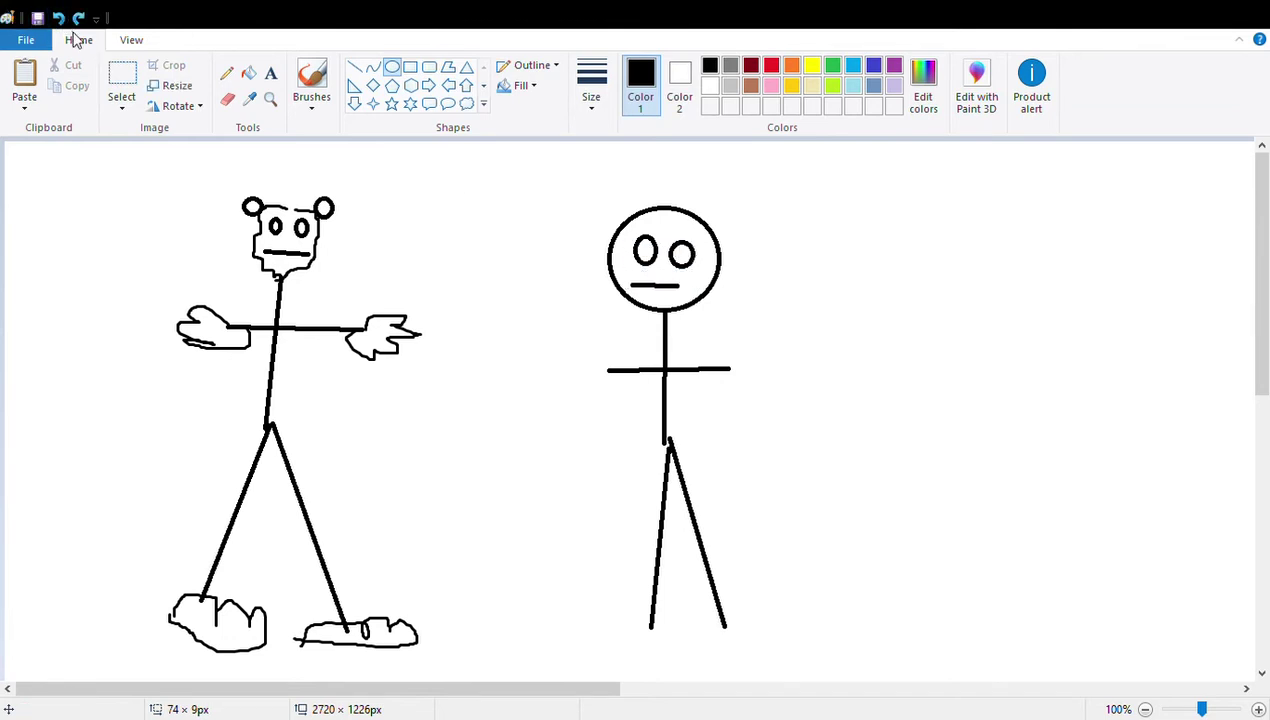
{"action": "left_click", "coordinate": [122, 80]}
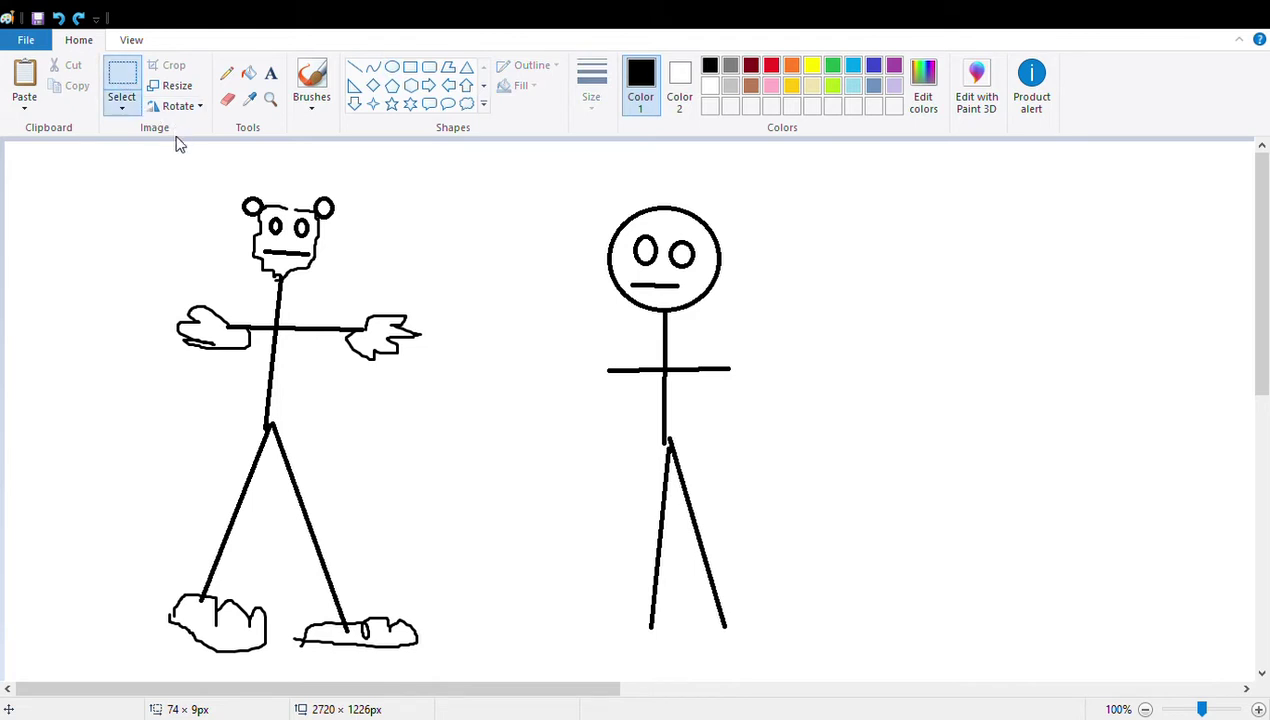
- Centre an oval torso over the left figure's body line, fill its top dark and erase the stick line
{"action": "left_click", "coordinate": [392, 67]}
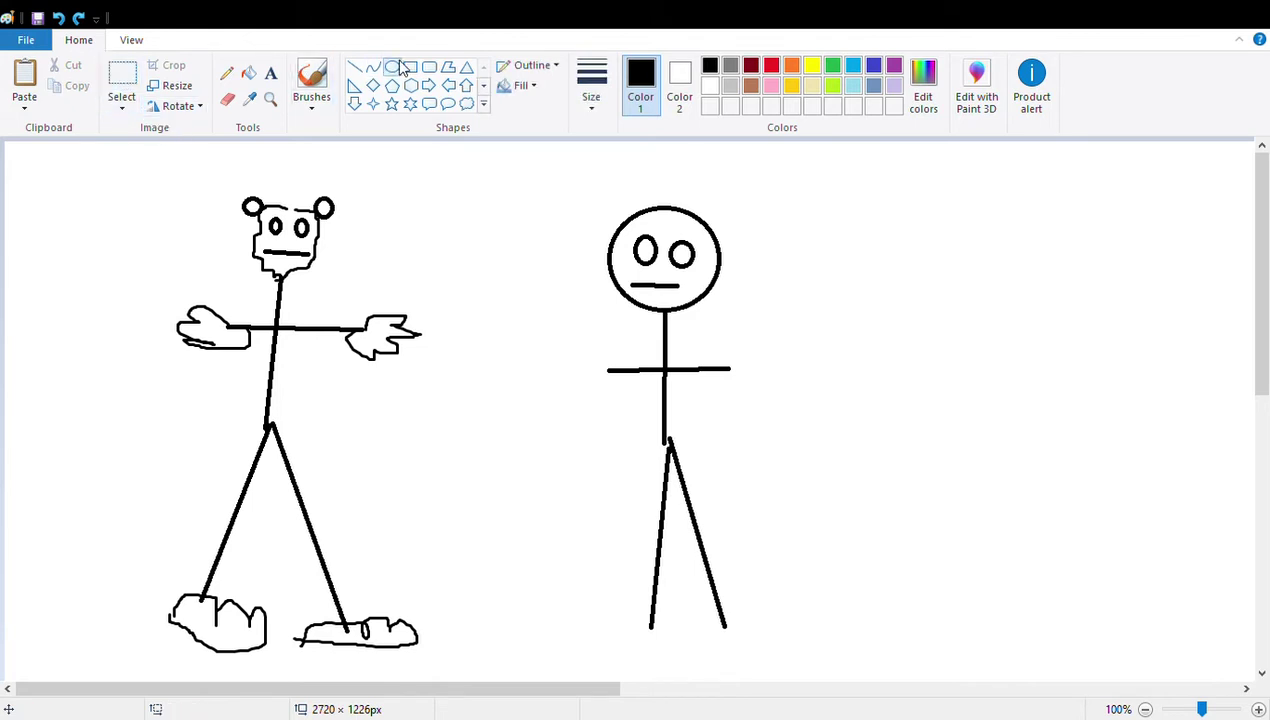
{"action": "left_click_drag", "start_coordinate": [276, 298], "coordinate": [333, 458]}
{"action": "left_click_drag", "start_coordinate": [292, 407], "coordinate": [283, 407]}
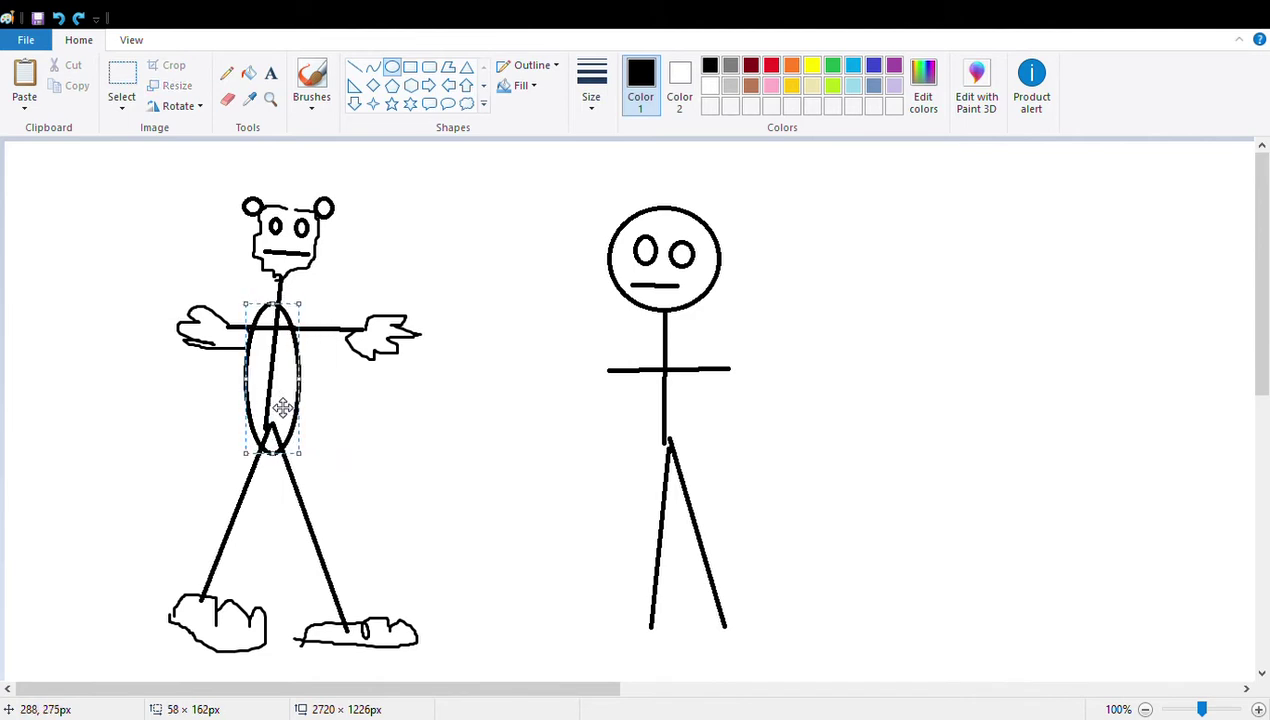
{"action": "left_click", "coordinate": [249, 73]}
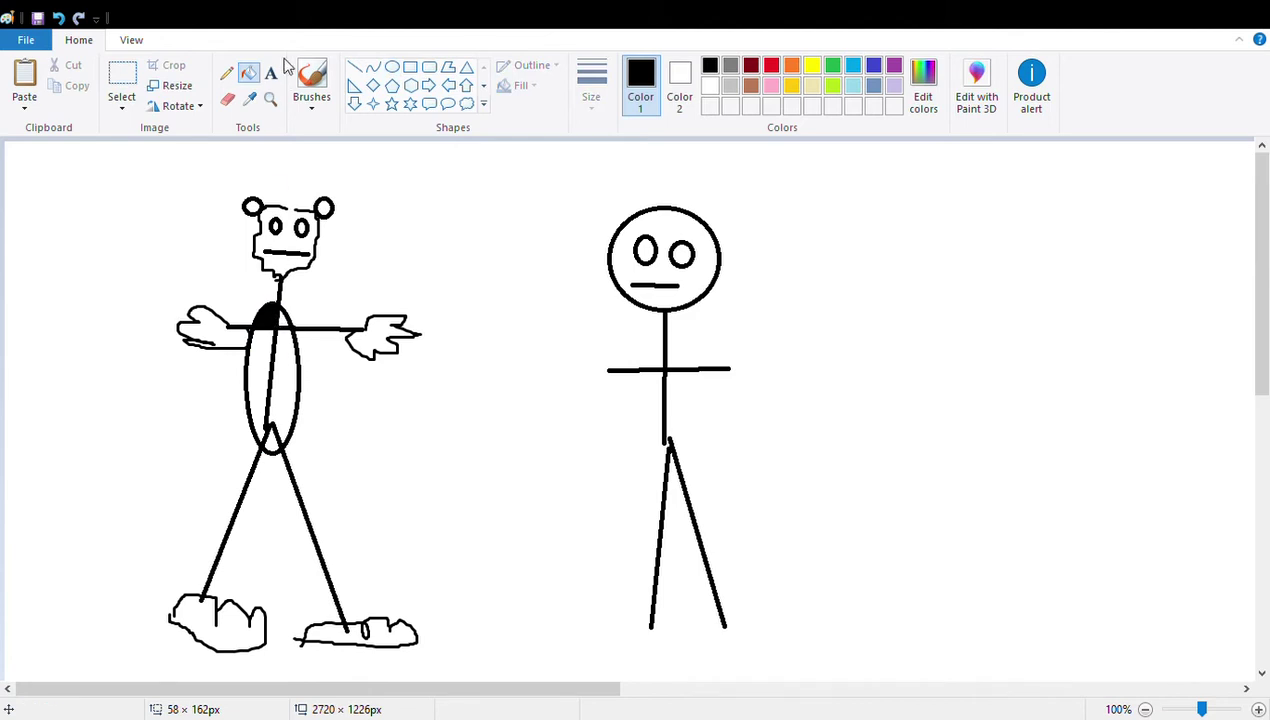
{"action": "left_click", "coordinate": [231, 100]}
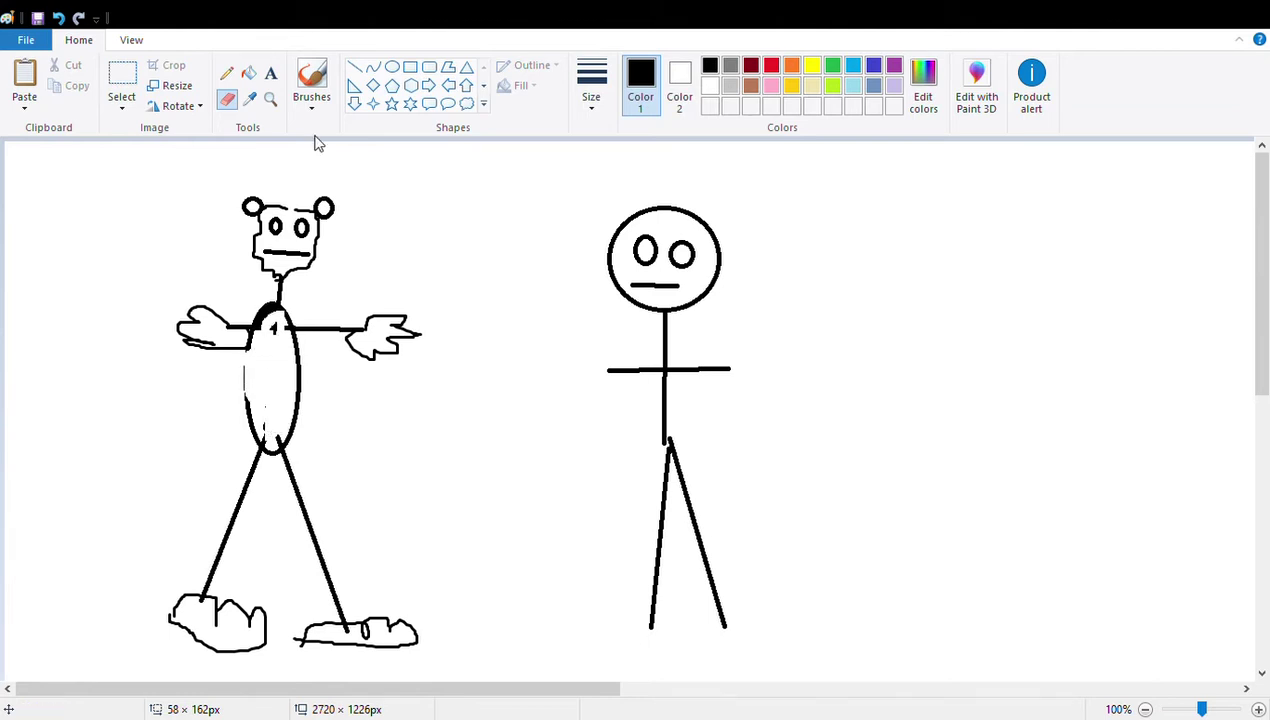
{"action": "left_click", "coordinate": [311, 85]}
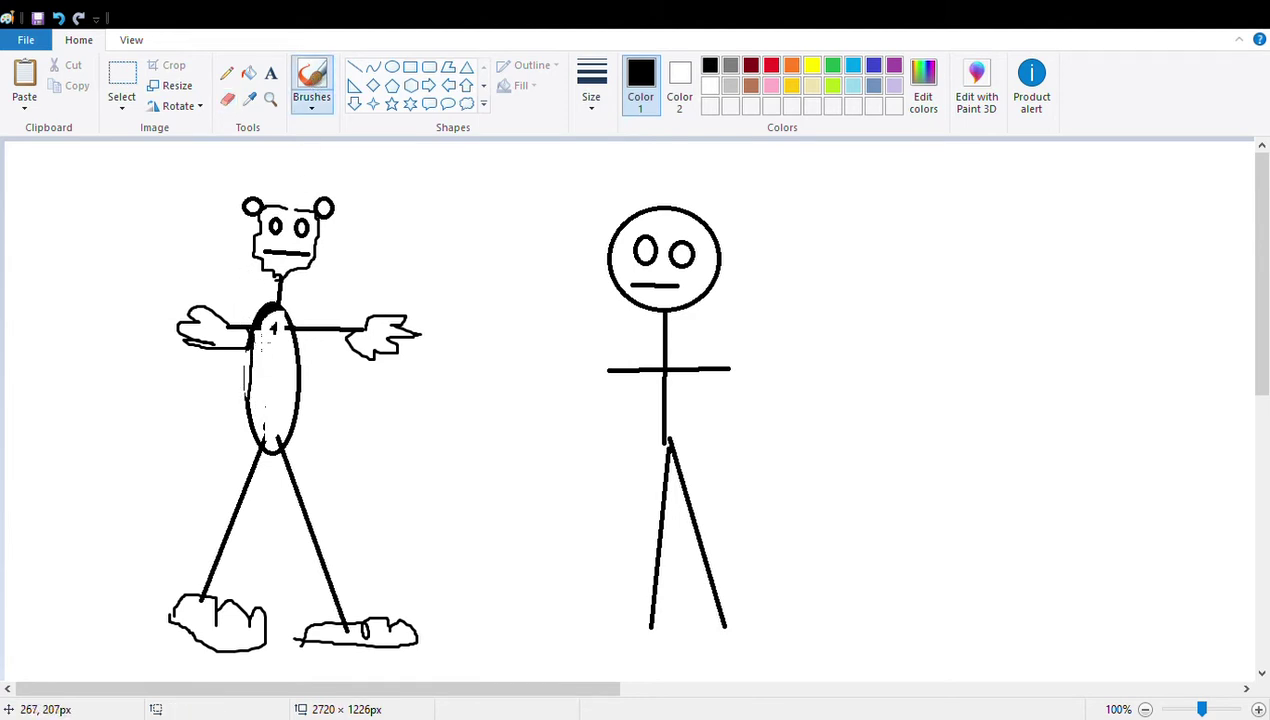
{"action": "left_click", "coordinate": [121, 78]}
- Select the whole left figure and move it higher up the canvas
{"action": "mouse_move", "coordinate": [201, 196]}
{"action": "left_mouse_down"}
{"action": "mouse_move", "coordinate": [367, 263]}
{"action": "mouse_move", "coordinate": [400, 571]}
{"action": "left_mouse_up"}
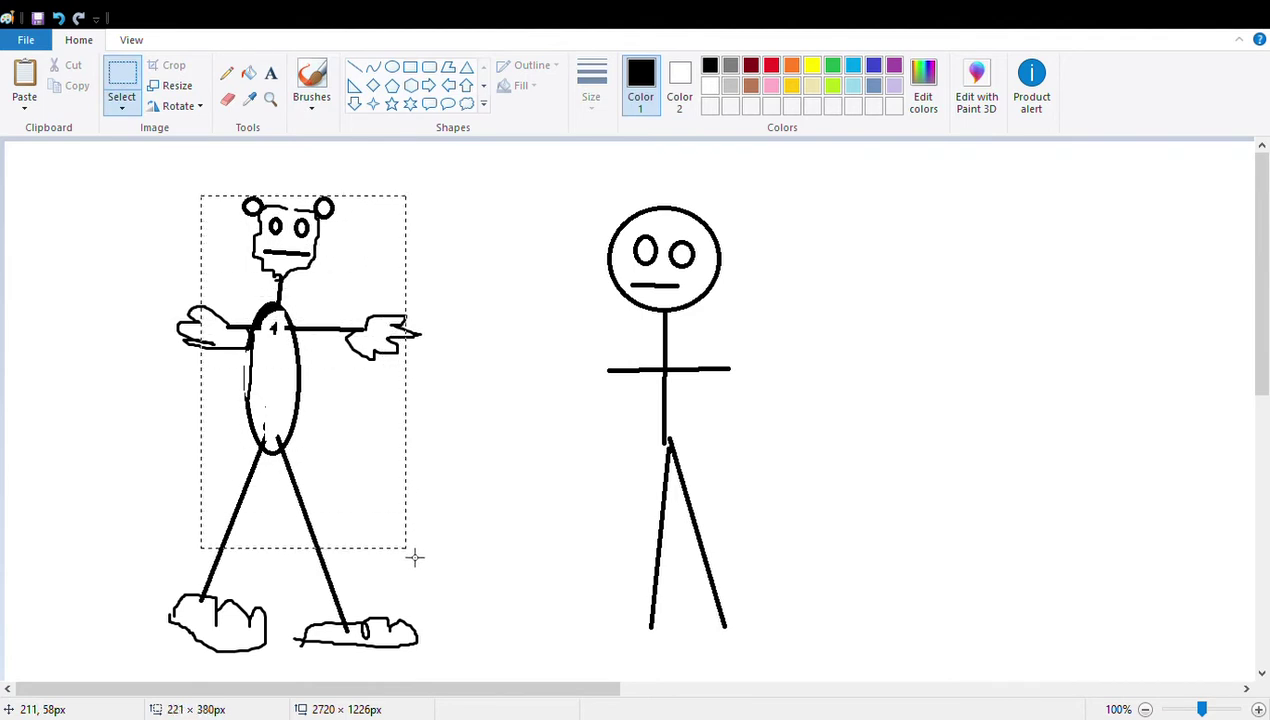
{"action": "mouse_move", "coordinate": [188, 160]}
{"action": "left_mouse_down"}
{"action": "mouse_move", "coordinate": [202, 197]}
{"action": "mouse_move", "coordinate": [2, 180]}
{"action": "left_mouse_up"}
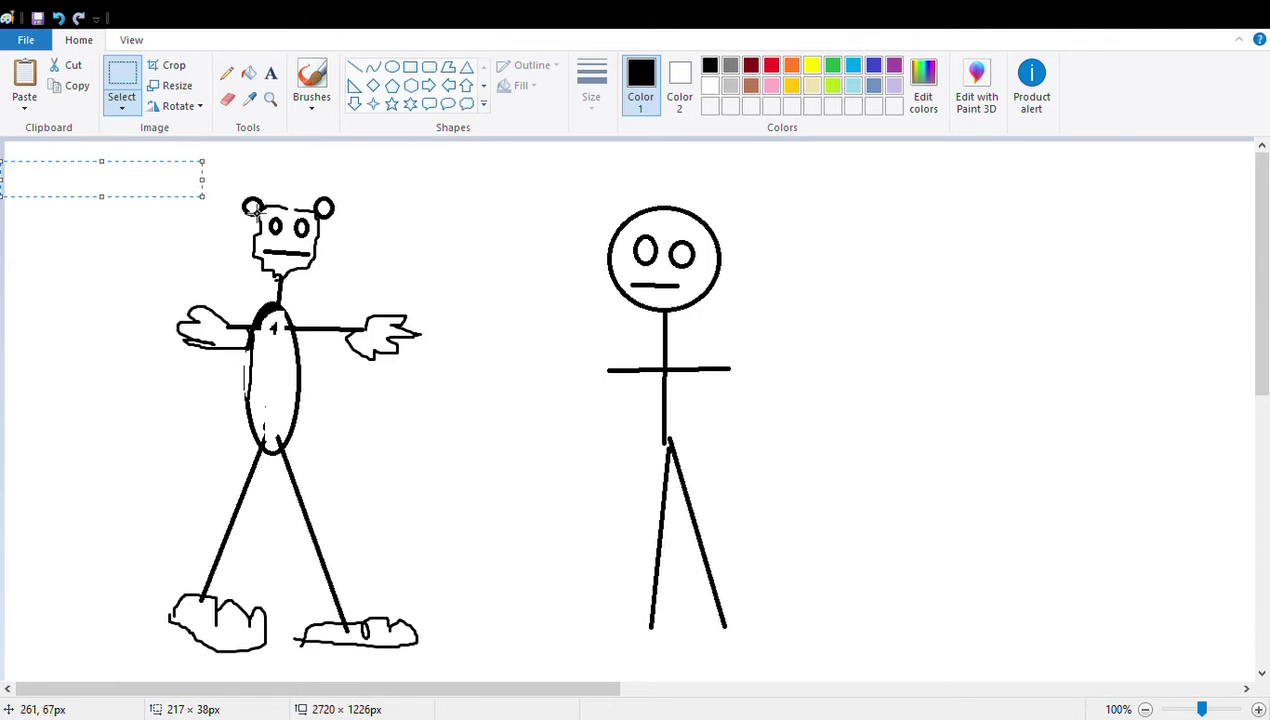
{"action": "left_click", "coordinate": [260, 173]}
{"action": "mouse_move", "coordinate": [191, 172]}
{"action": "left_mouse_down"}
{"action": "mouse_move", "coordinate": [487, 614]}
{"action": "mouse_move", "coordinate": [493, 668]}
{"action": "left_mouse_up"}
{"action": "mouse_move", "coordinate": [288, 468]}
{"action": "left_mouse_down"}
{"action": "mouse_move", "coordinate": [371, 431]}
{"action": "mouse_move", "coordinate": [468, 431]}
{"action": "mouse_move", "coordinate": [411, 454]}
{"action": "mouse_move", "coordinate": [248, 436]}
{"action": "left_mouse_up"}
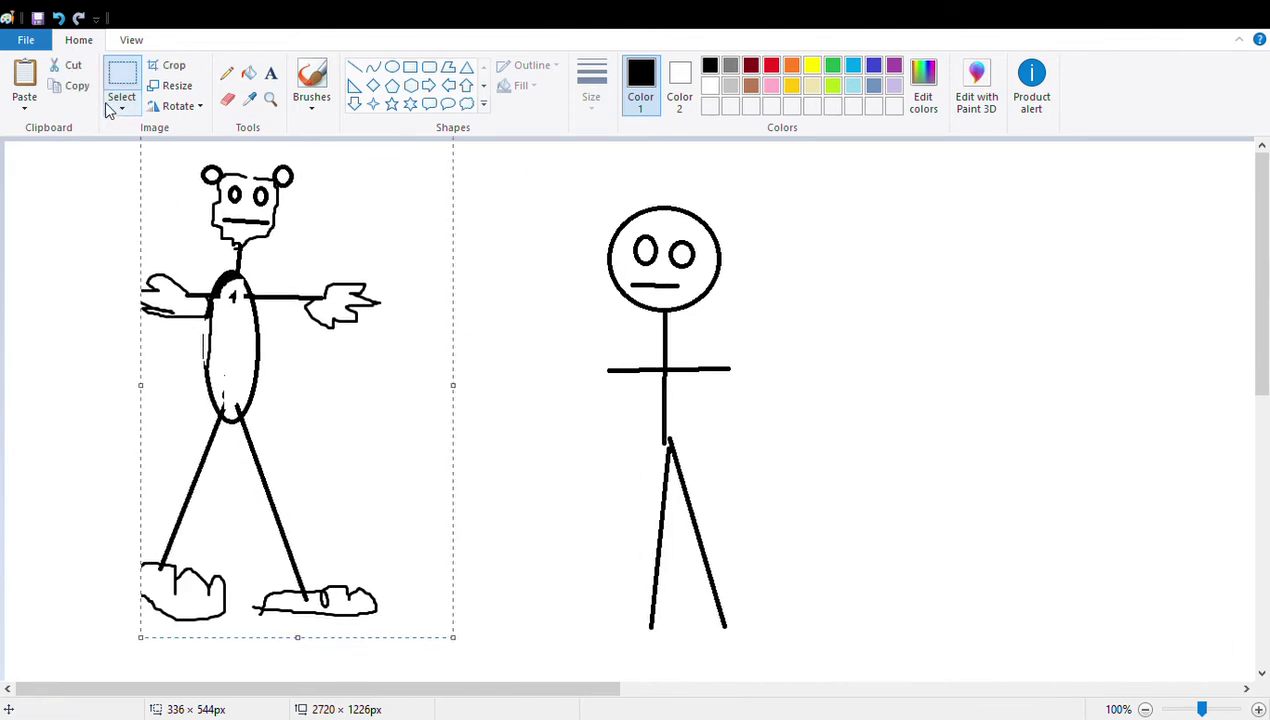
- Move the round-headed right figure off to the far right of the canvas
{"action": "left_click_drag", "start_coordinate": [565, 210], "coordinate": [824, 656]}
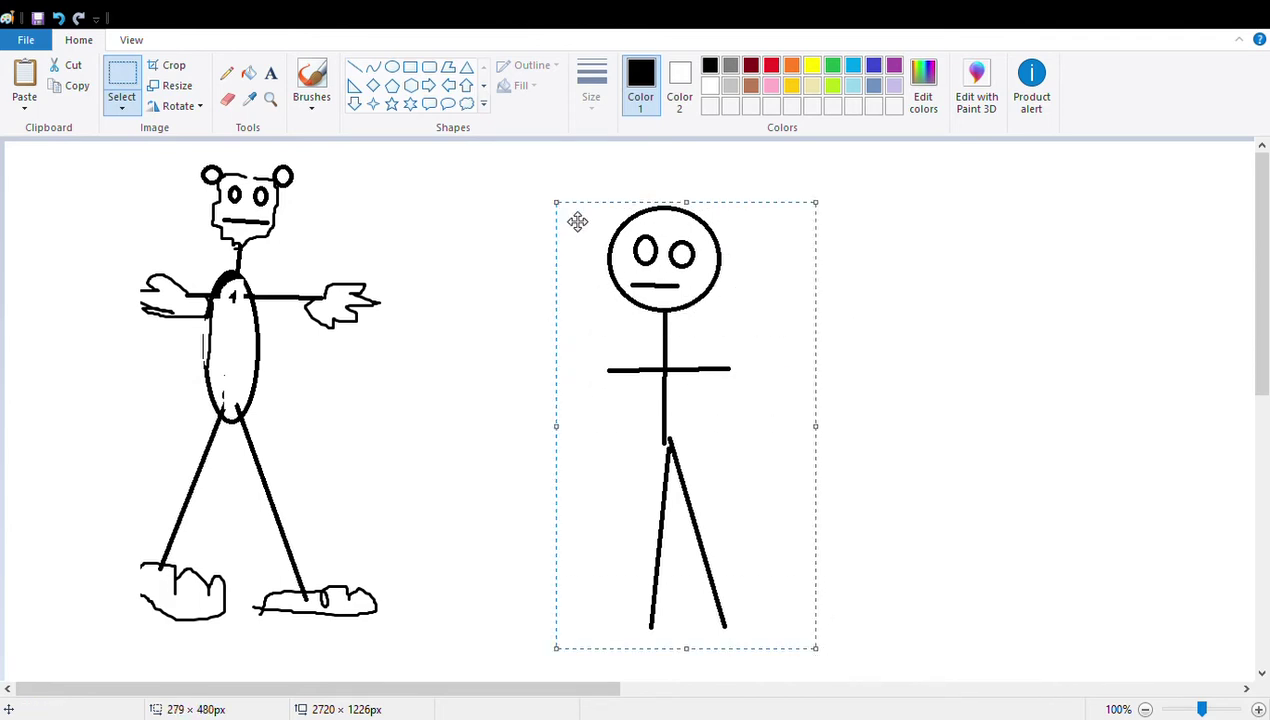
{"action": "left_click_drag", "start_coordinate": [629, 275], "coordinate": [1205, 338]}
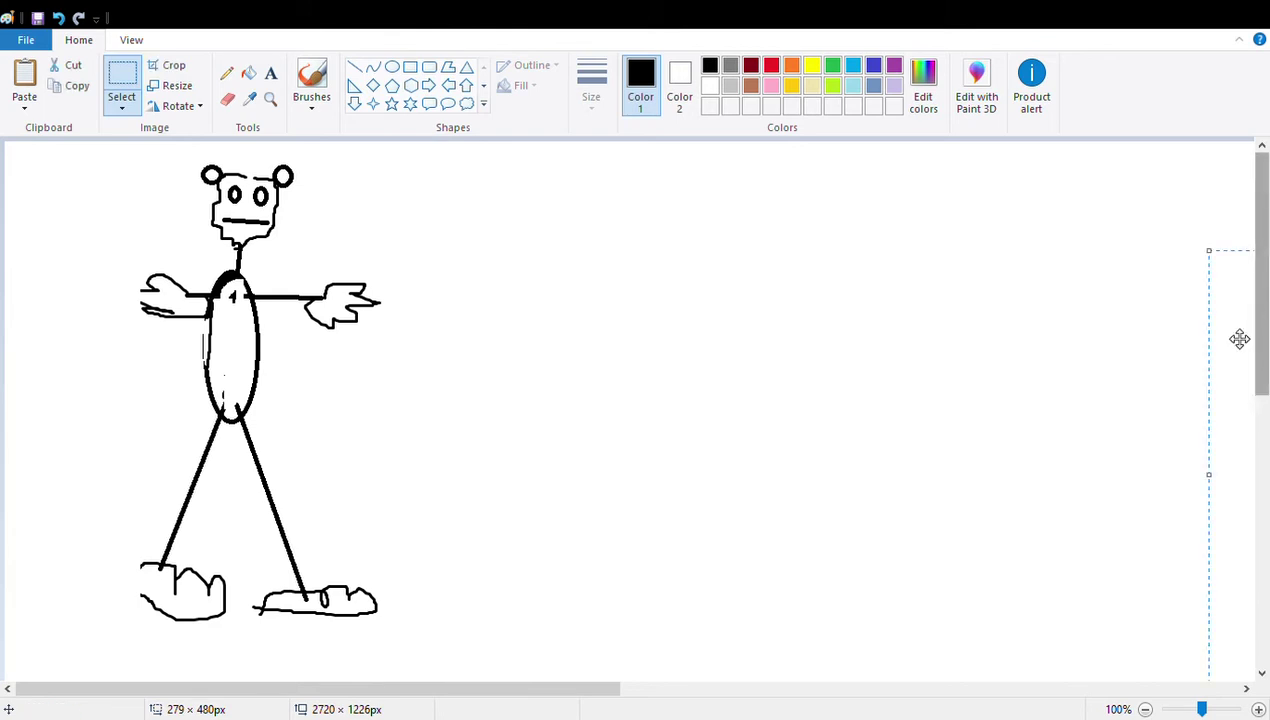
{"action": "left_click", "coordinate": [1125, 295]}
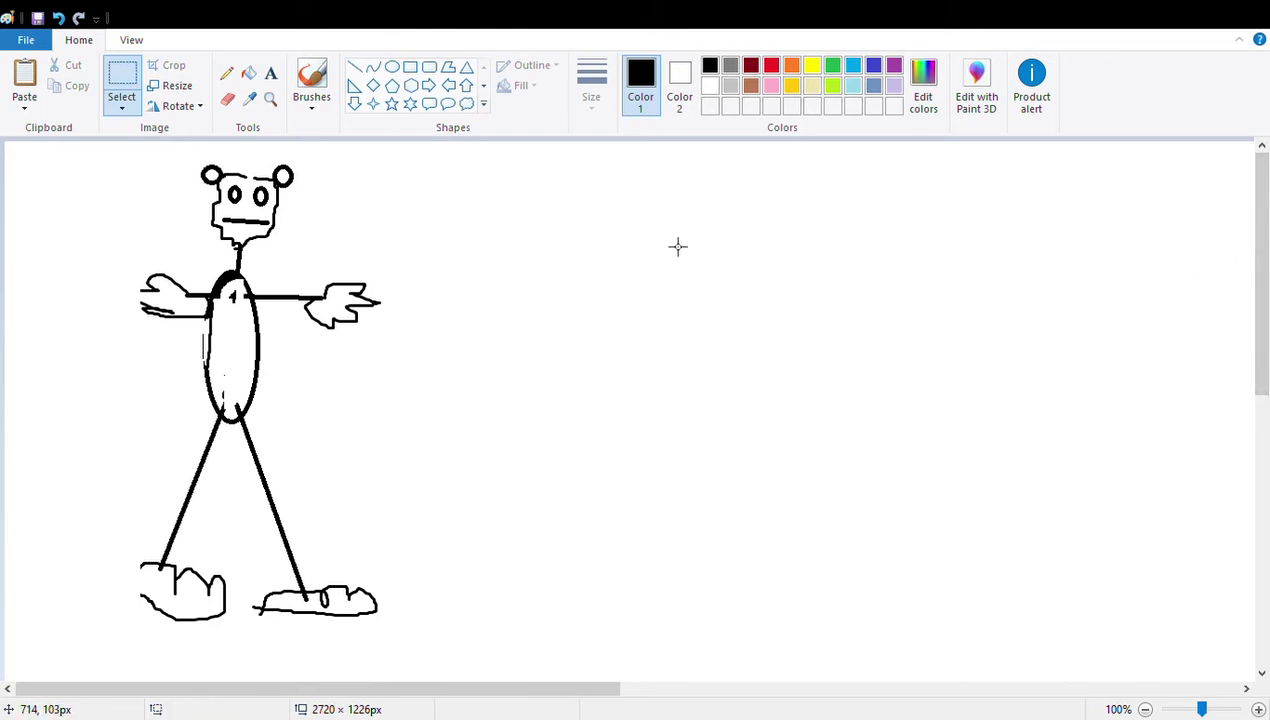
- Resize the left figure slightly shorter and move it toward the canvas middle
{"action": "mouse_move", "coordinate": [181, 169]}
{"action": "left_mouse_down"}
{"action": "mouse_move", "coordinate": [375, 424]}
{"action": "mouse_move", "coordinate": [440, 640]}
{"action": "left_mouse_up"}
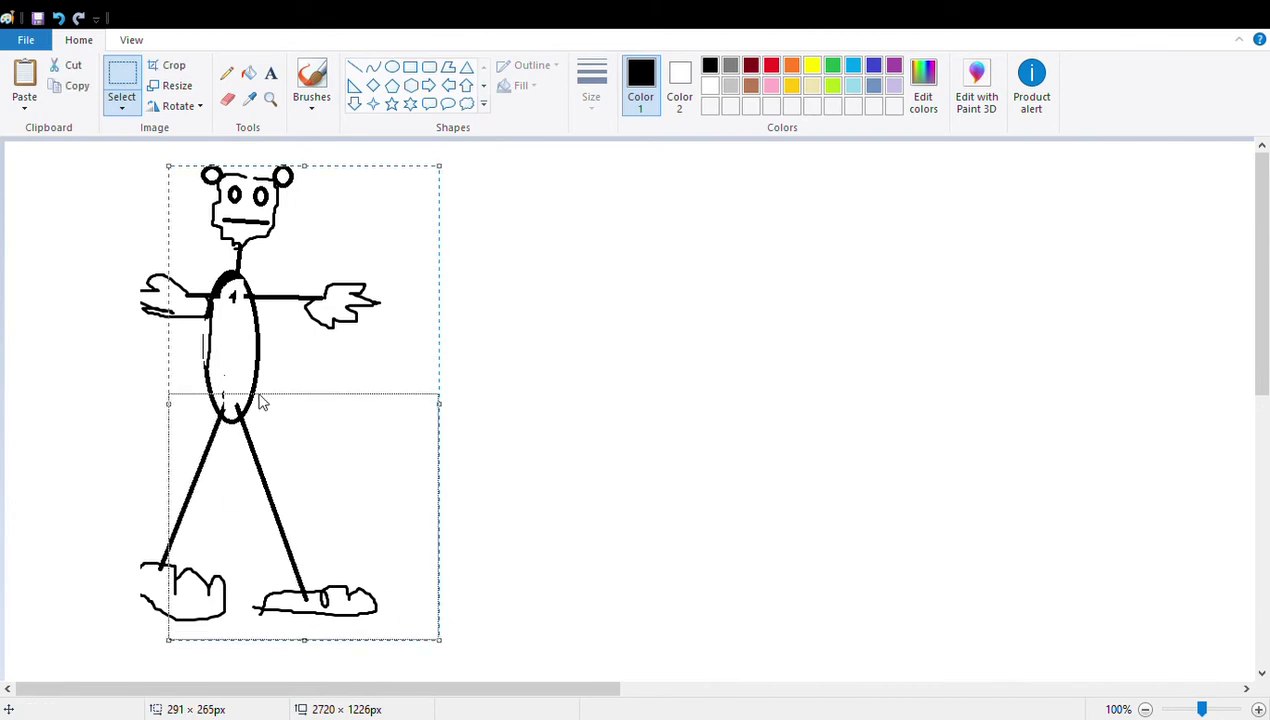
{"action": "mouse_move", "coordinate": [262, 402]}
{"action": "left_mouse_down"}
{"action": "mouse_move", "coordinate": [262, 480]}
{"action": "mouse_move", "coordinate": [332, 222]}
{"action": "mouse_move", "coordinate": [321, 179]}
{"action": "left_mouse_up"}
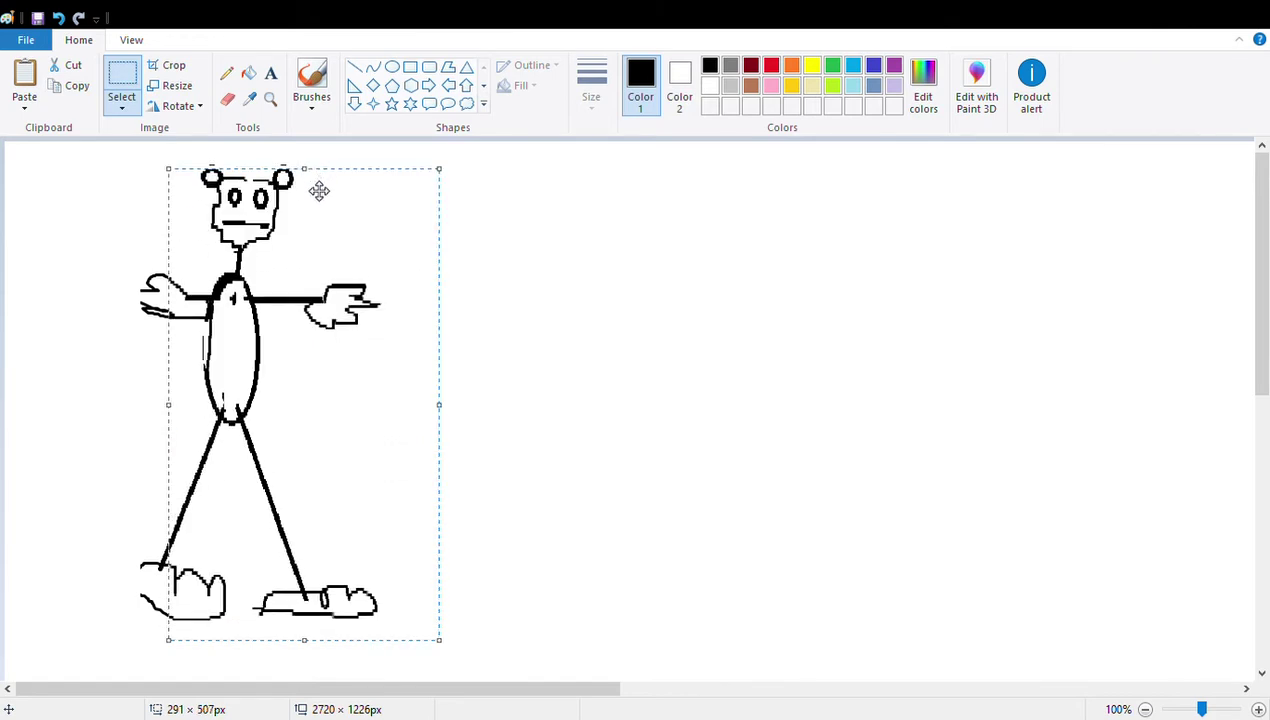
{"action": "left_click", "coordinate": [100, 175]}
{"action": "mouse_move", "coordinate": [100, 175]}
{"action": "left_mouse_down"}
{"action": "mouse_move", "coordinate": [202, 176]}
{"action": "mouse_move", "coordinate": [487, 656]}
{"action": "left_mouse_up"}
{"action": "left_click_drag", "start_coordinate": [269, 490], "coordinate": [496, 486]}
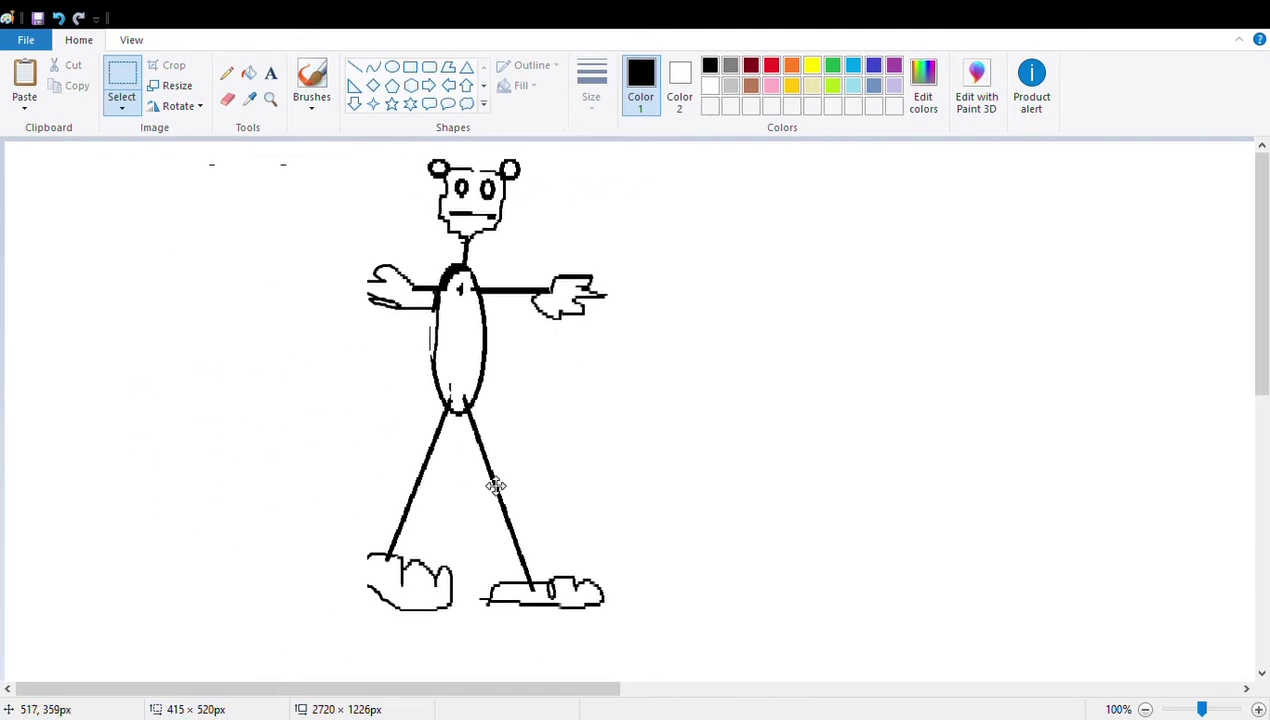
{"action": "left_click", "coordinate": [410, 67]}
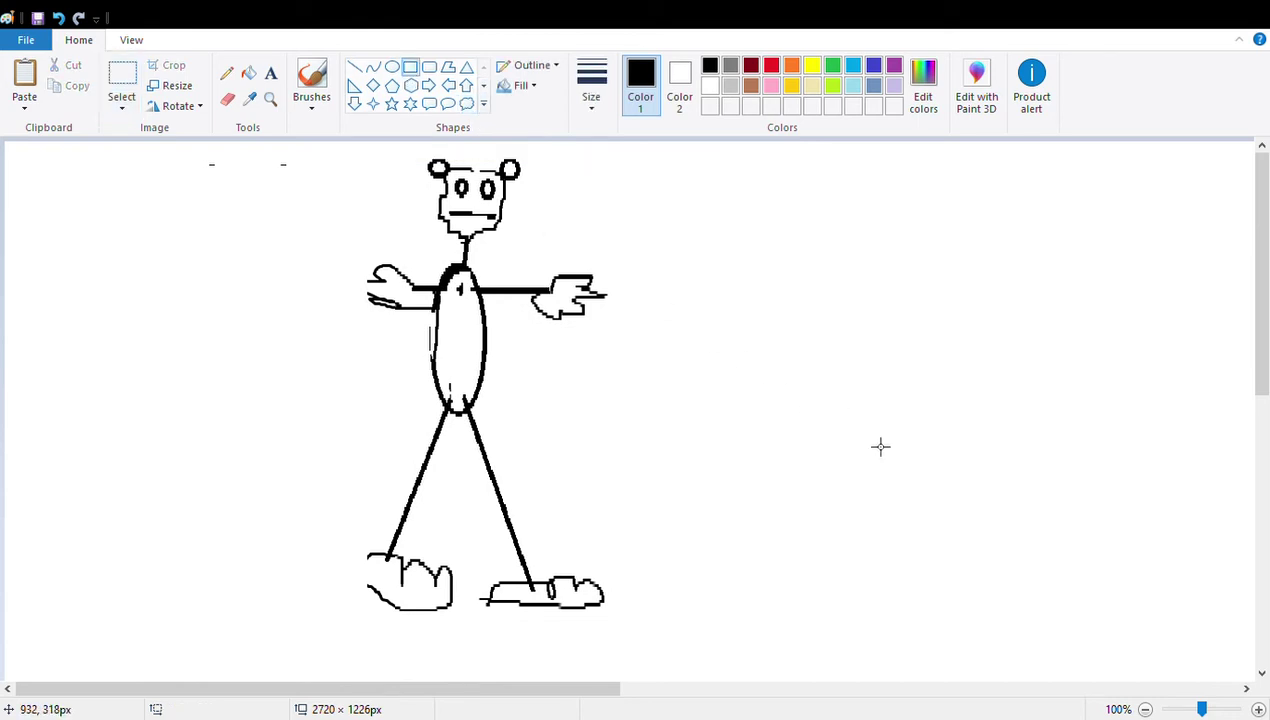
- Draw a tall rectangle, then move the gloved figure right and lower so its head shows
{"action": "left_click_drag", "start_coordinate": [839, 359], "coordinate": [916, 556]}
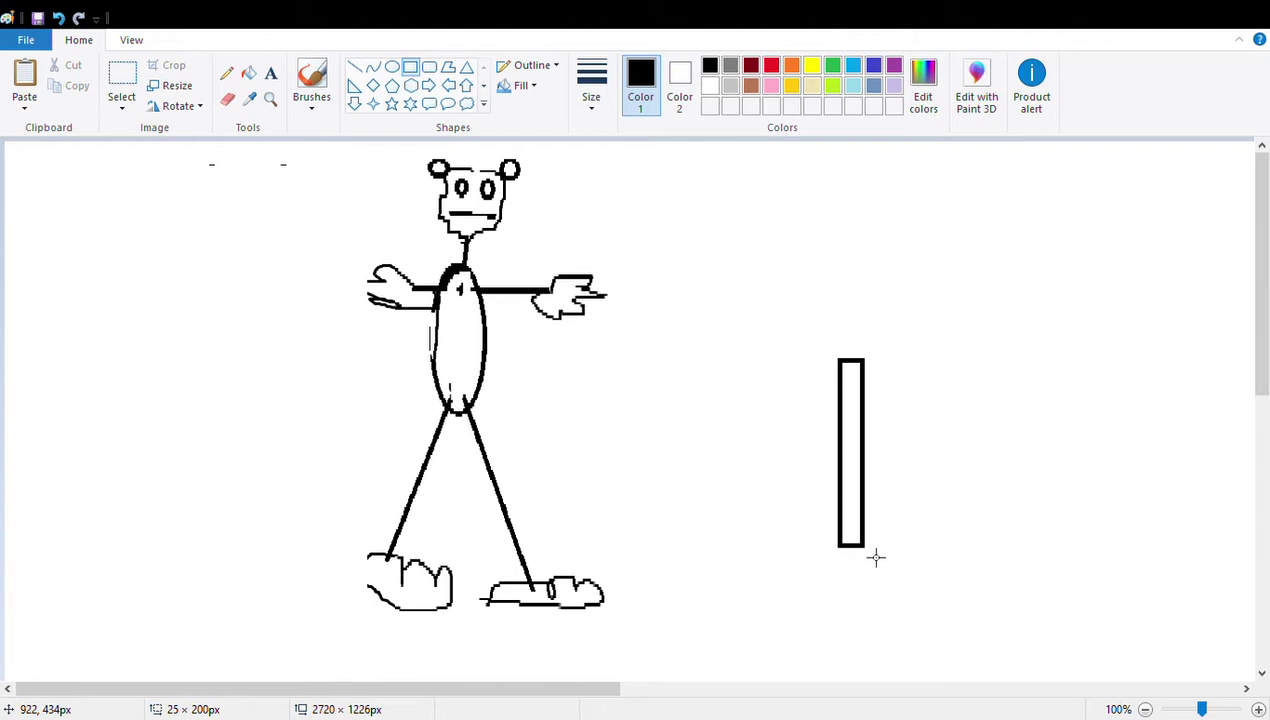
{"action": "left_click", "coordinate": [121, 80]}
{"action": "mouse_move", "coordinate": [306, 166]}
{"action": "left_mouse_down"}
{"action": "mouse_move", "coordinate": [533, 188]}
{"action": "mouse_move", "coordinate": [309, 204]}
{"action": "left_mouse_up"}
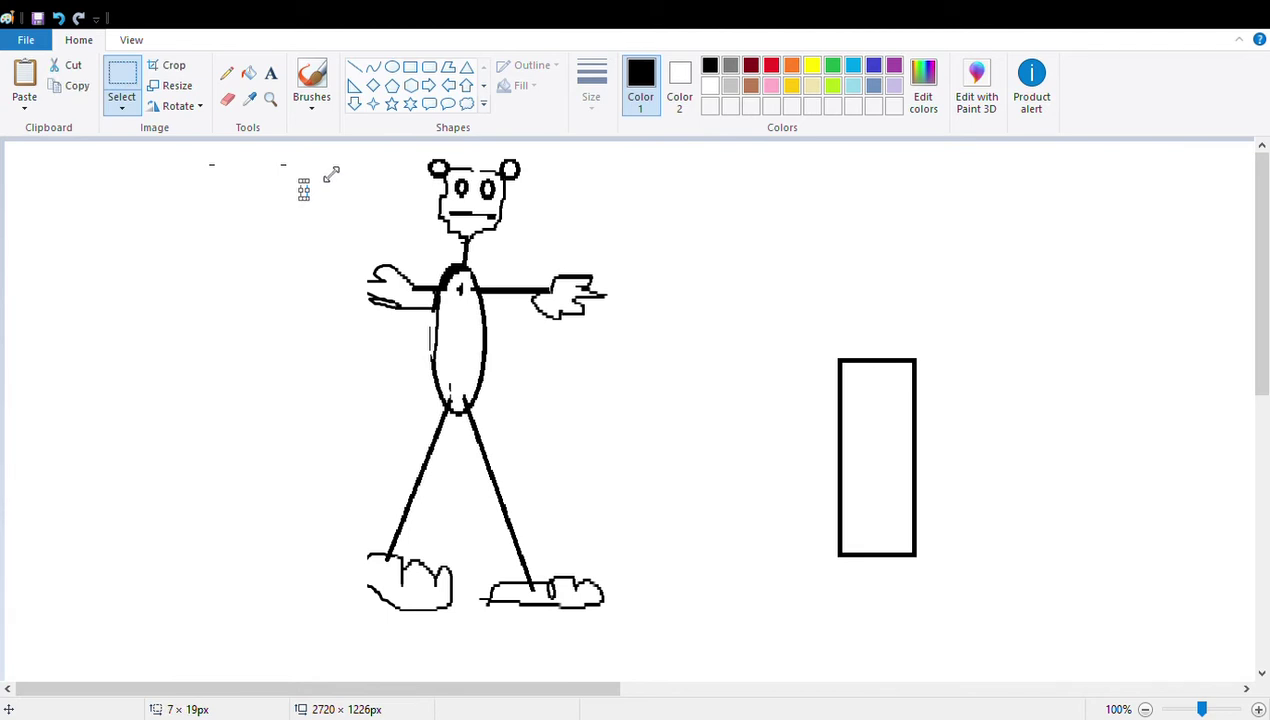
{"action": "mouse_move", "coordinate": [340, 154]}
{"action": "left_mouse_down"}
{"action": "mouse_move", "coordinate": [548, 160]}
{"action": "mouse_move", "coordinate": [684, 651]}
{"action": "left_mouse_up"}
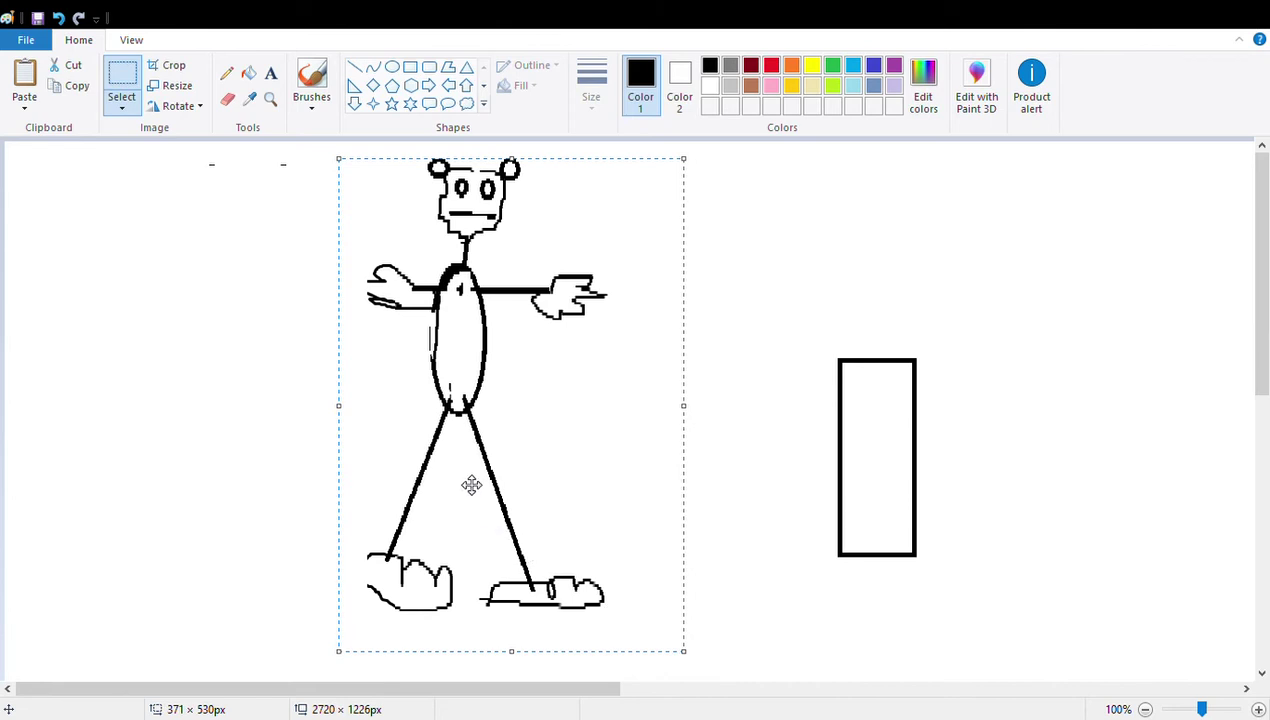
{"action": "mouse_move", "coordinate": [465, 472]}
{"action": "left_mouse_down"}
{"action": "mouse_move", "coordinate": [723, 430]}
{"action": "mouse_move", "coordinate": [162, 482]}
{"action": "mouse_move", "coordinate": [641, 397]}
{"action": "mouse_move", "coordinate": [598, 419]}
{"action": "left_mouse_up"}
{"action": "mouse_move", "coordinate": [590, 363]}
{"action": "left_mouse_down"}
{"action": "mouse_move", "coordinate": [587, 429]}
{"action": "mouse_move", "coordinate": [636, 401]}
{"action": "mouse_move", "coordinate": [547, 366]}
{"action": "mouse_move", "coordinate": [547, 397]}
{"action": "mouse_move", "coordinate": [612, 391]}
{"action": "mouse_move", "coordinate": [1094, 492]}
{"action": "mouse_move", "coordinate": [1097, 457]}
{"action": "left_mouse_up"}
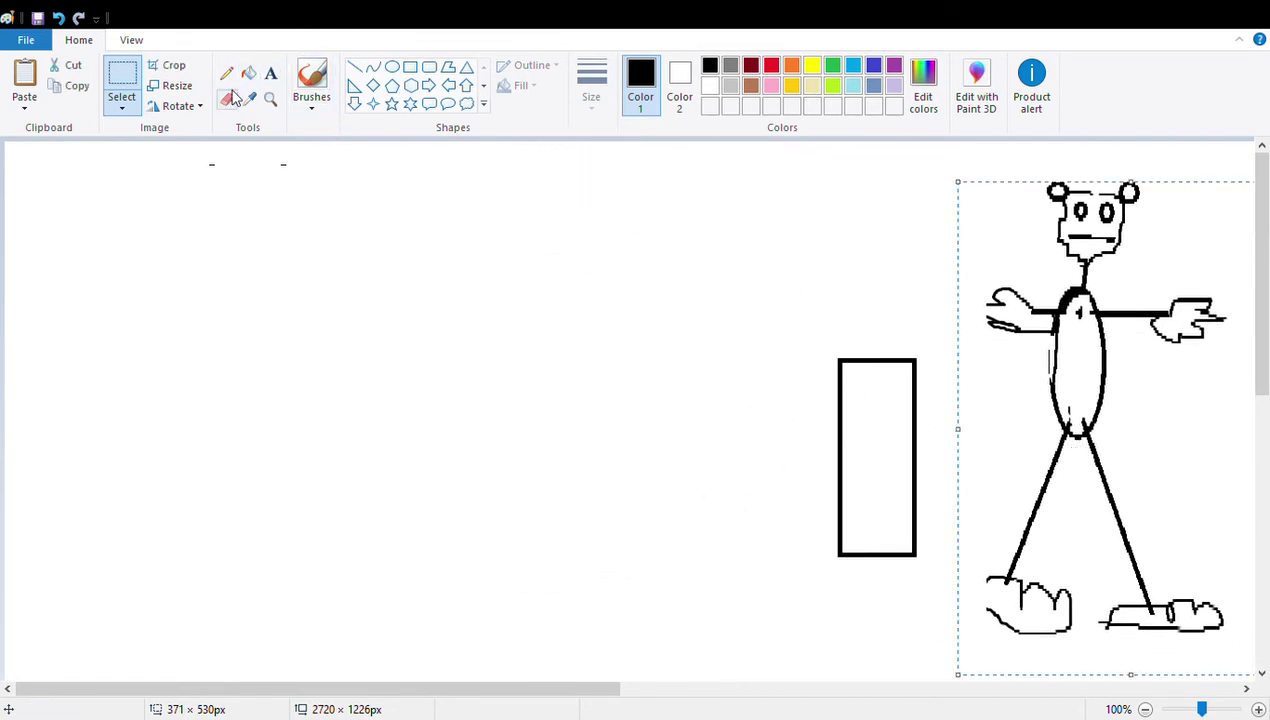
- Remove the tall rectangle by shrinking it down to nothing
{"action": "mouse_move", "coordinate": [766, 329]}
{"action": "left_mouse_down"}
{"action": "mouse_move", "coordinate": [955, 323]}
{"action": "mouse_move", "coordinate": [962, 617]}
{"action": "left_mouse_up"}
{"action": "left_click_drag", "start_coordinate": [896, 539], "coordinate": [109, 448]}
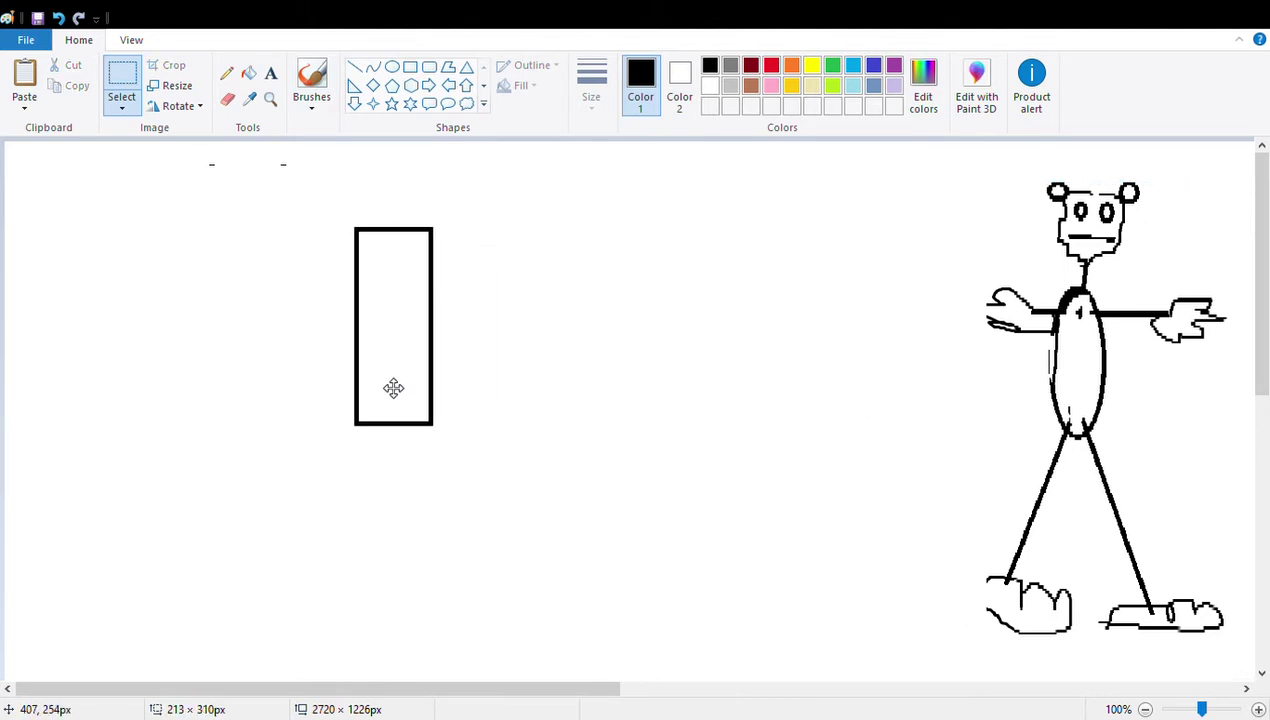
{"action": "key", "text": "ctrl+z"}
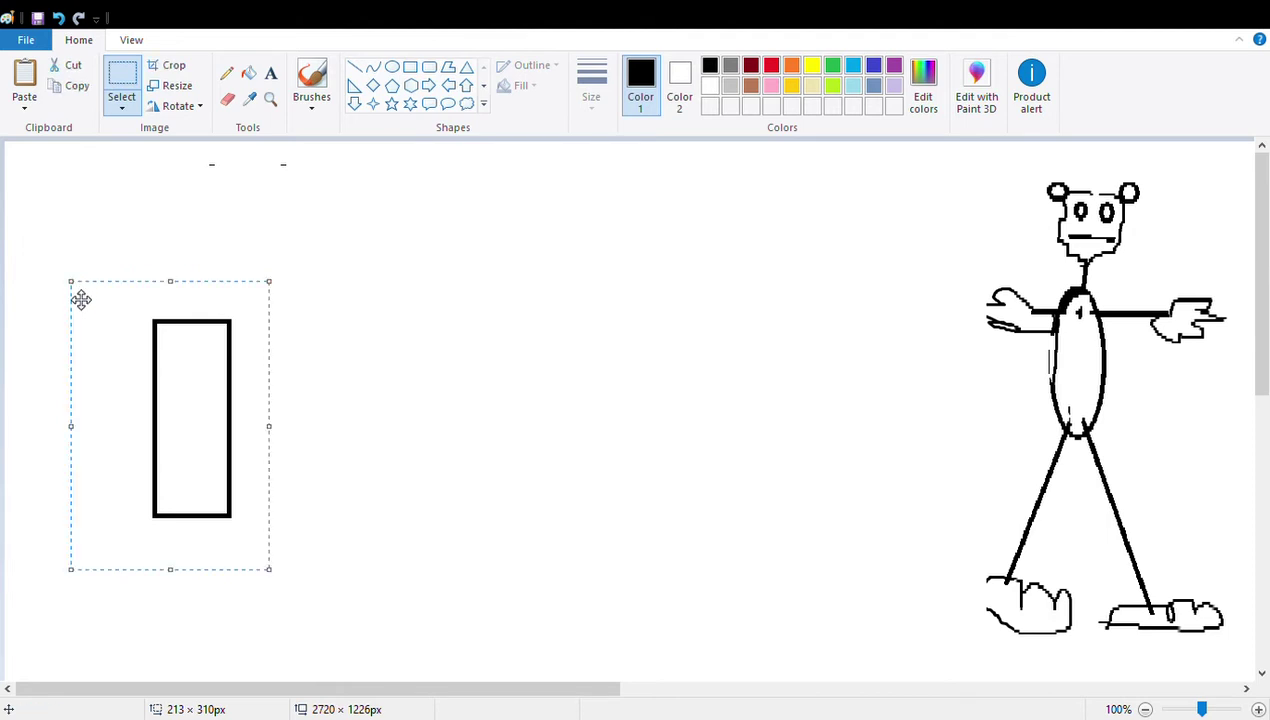
{"action": "left_click_drag", "start_coordinate": [72, 283], "coordinate": [267, 569]}
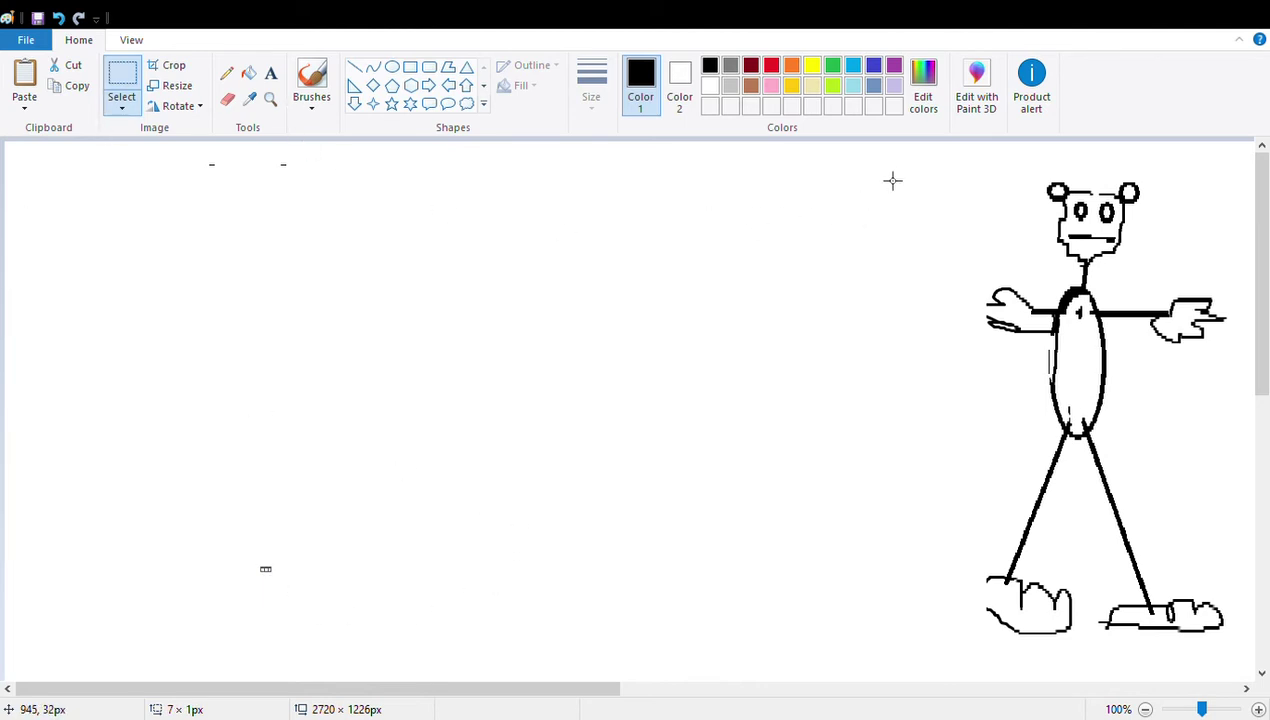
- Move the gloved figure back to just left of the canvas centre
{"action": "mouse_move", "coordinate": [884, 176]}
{"action": "left_mouse_down"}
{"action": "mouse_move", "coordinate": [1001, 176]}
{"action": "mouse_move", "coordinate": [1259, 652]}
{"action": "left_mouse_up"}
{"action": "mouse_move", "coordinate": [1133, 507]}
{"action": "left_mouse_down"}
{"action": "mouse_move", "coordinate": [211, 519]}
{"action": "mouse_move", "coordinate": [412, 477]}
{"action": "mouse_move", "coordinate": [496, 485]}
{"action": "mouse_move", "coordinate": [568, 456]}
{"action": "mouse_move", "coordinate": [578, 493]}
{"action": "mouse_move", "coordinate": [635, 497]}
{"action": "left_mouse_up"}
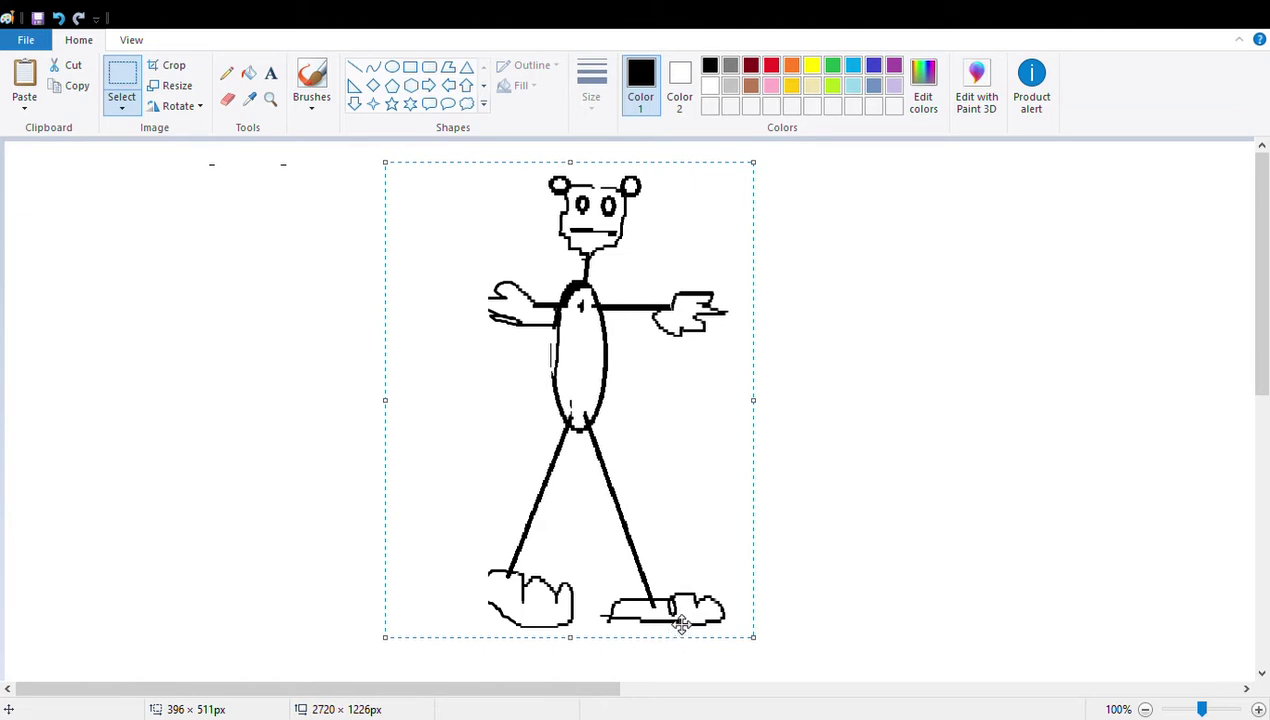
{"action": "mouse_move", "coordinate": [566, 474]}
{"action": "left_mouse_down"}
{"action": "mouse_move", "coordinate": [626, 483]}
{"action": "mouse_move", "coordinate": [450, 499]}
{"action": "left_mouse_up"}
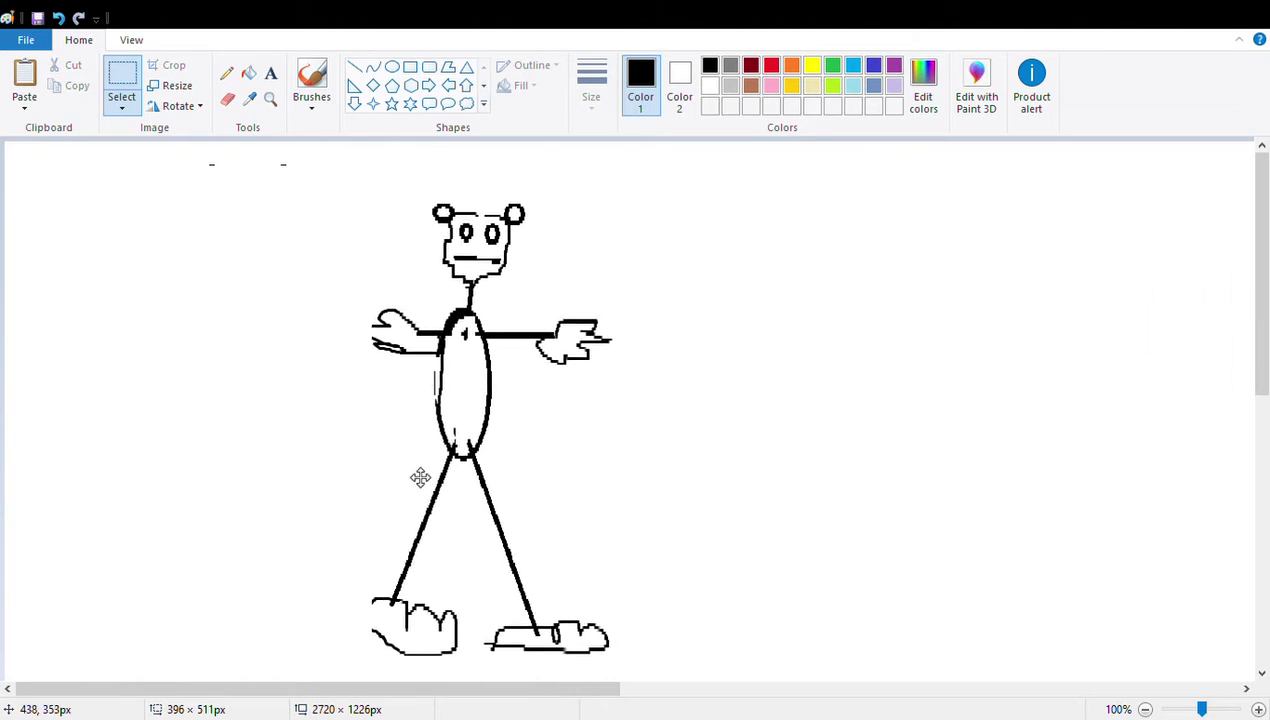
- Draw an oval head right of the first figure with a small oval eye inside
{"action": "left_click", "coordinate": [392, 67]}
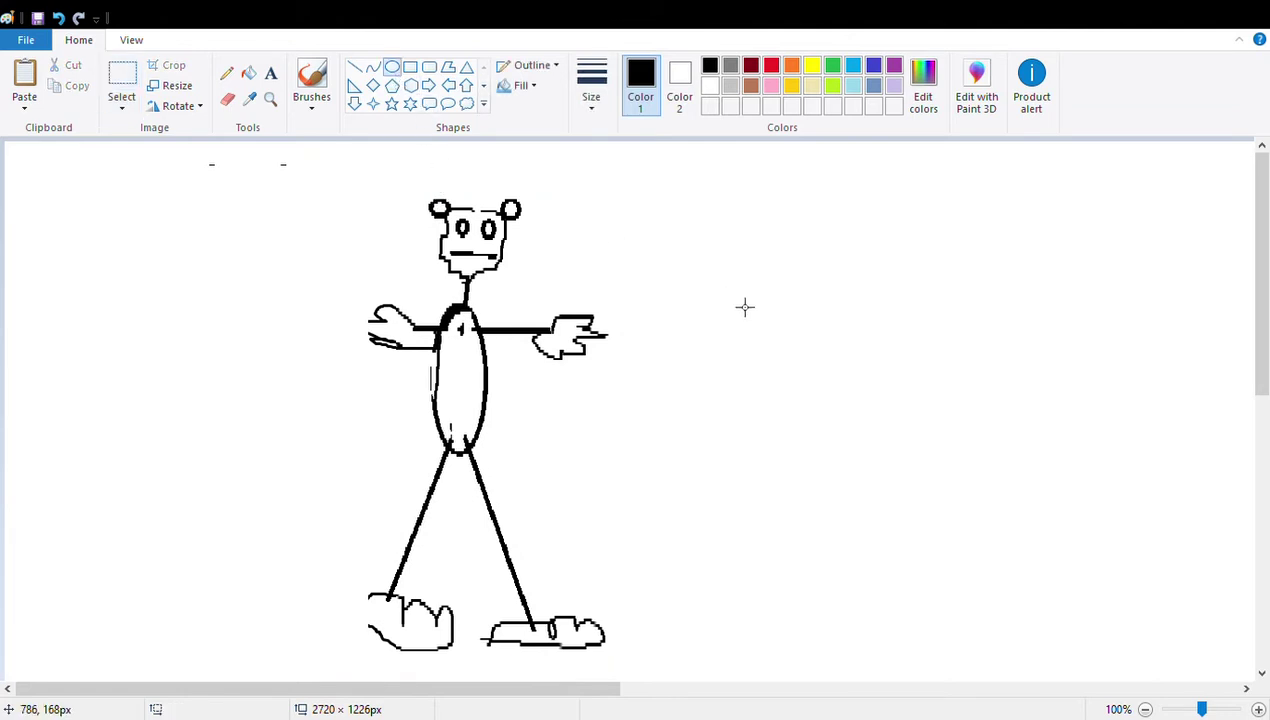
{"action": "left_click_drag", "start_coordinate": [865, 229], "coordinate": [984, 320]}
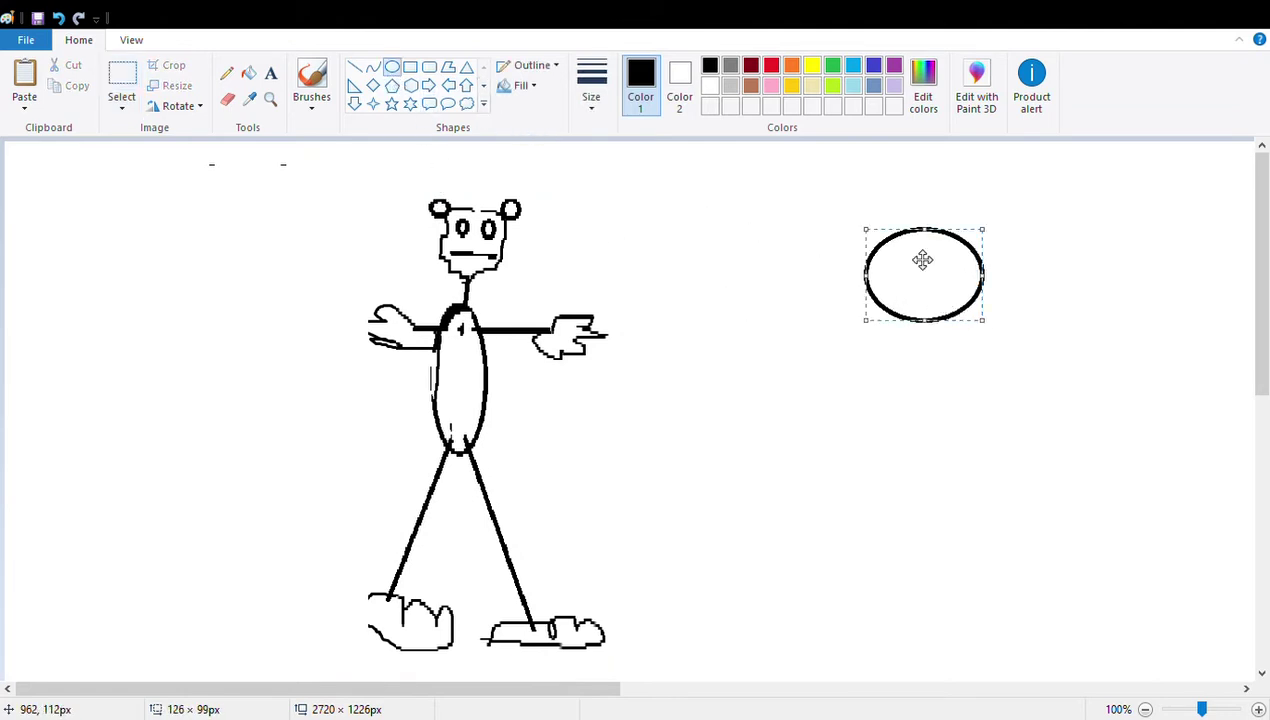
{"action": "left_click", "coordinate": [728, 238]}
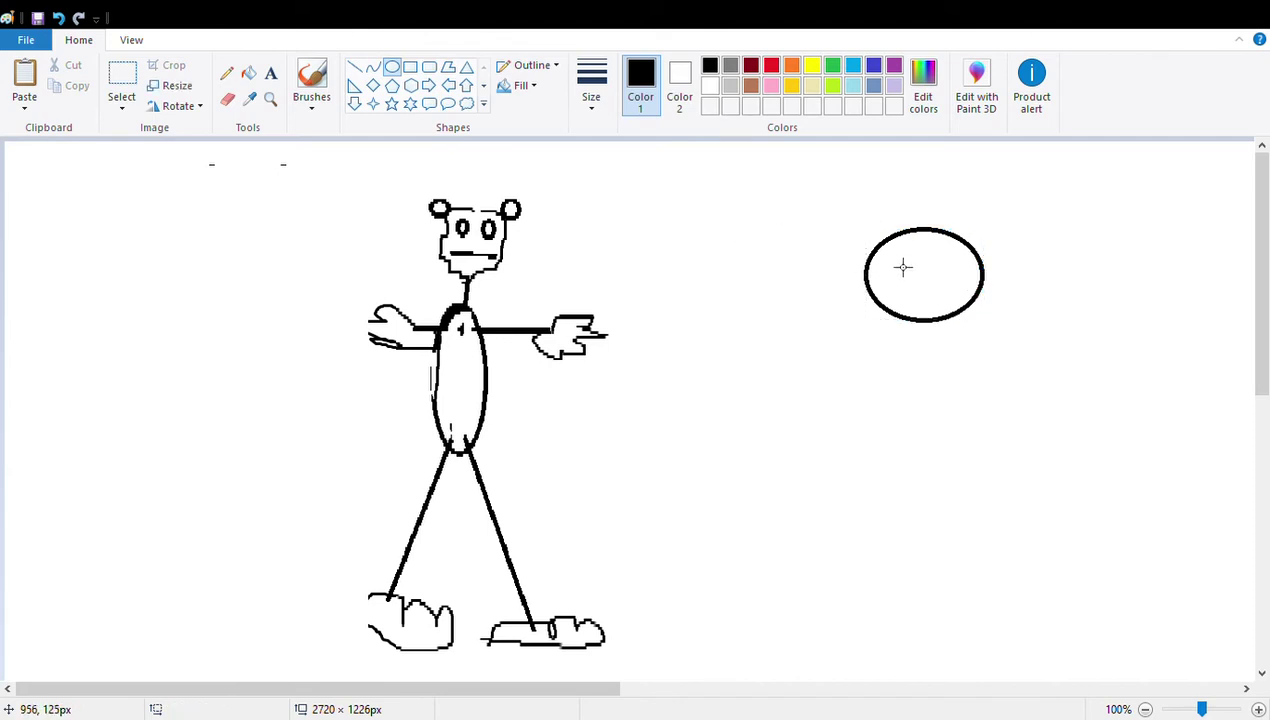
{"action": "left_click_drag", "start_coordinate": [896, 271], "coordinate": [962, 285]}
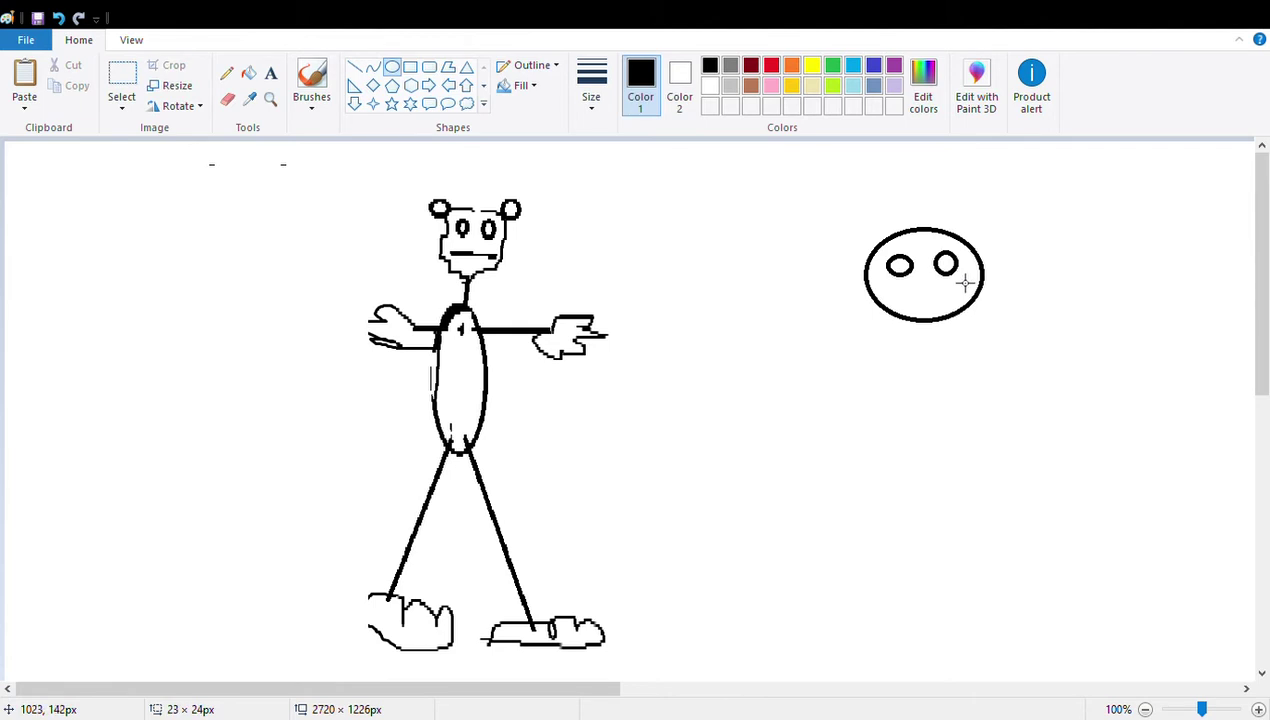
- Draw the figure's body, a horizontal arm line and two legs with straight lines
{"action": "left_click", "coordinate": [355, 68]}
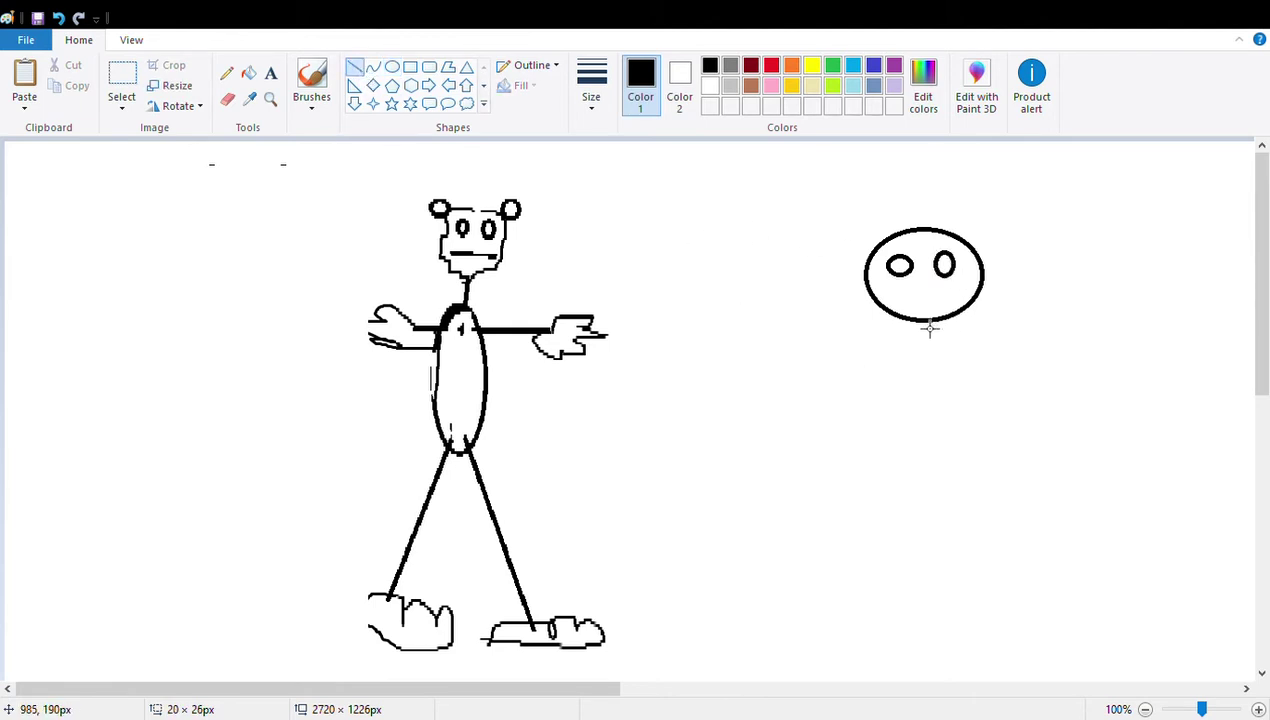
{"action": "left_click_drag", "start_coordinate": [921, 326], "coordinate": [925, 497]}
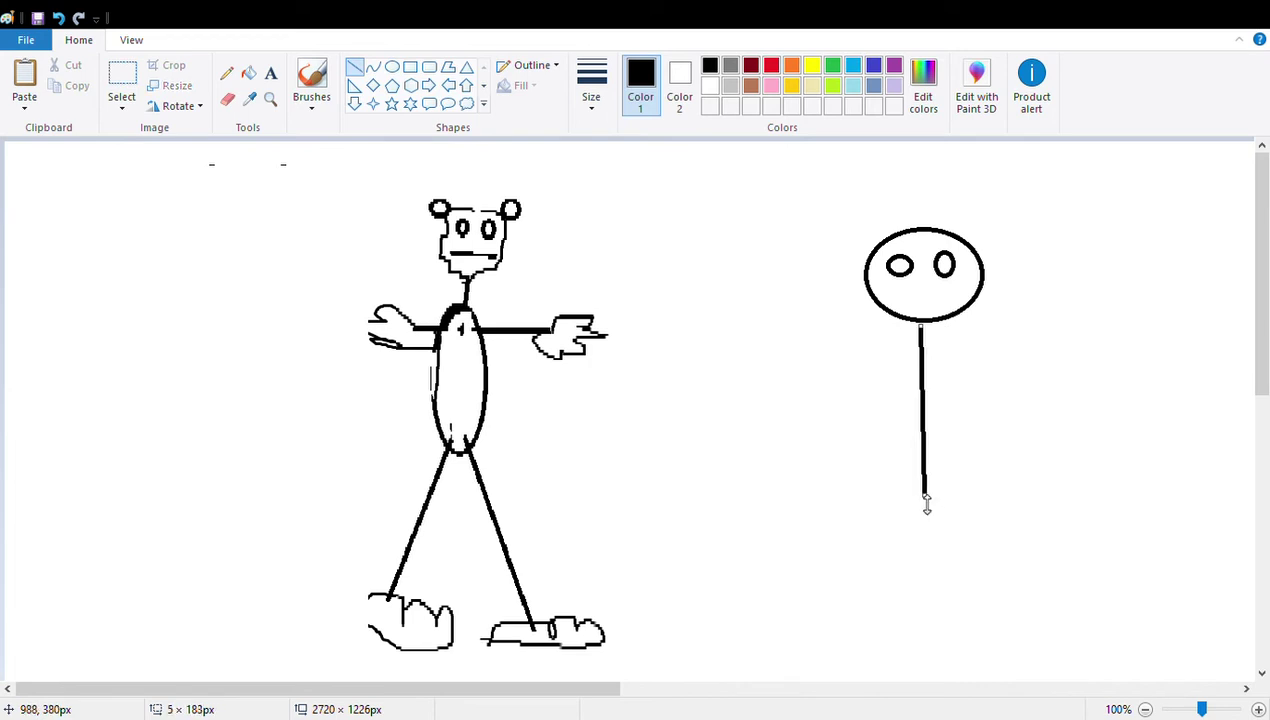
{"action": "left_click_drag", "start_coordinate": [858, 362], "coordinate": [1010, 365]}
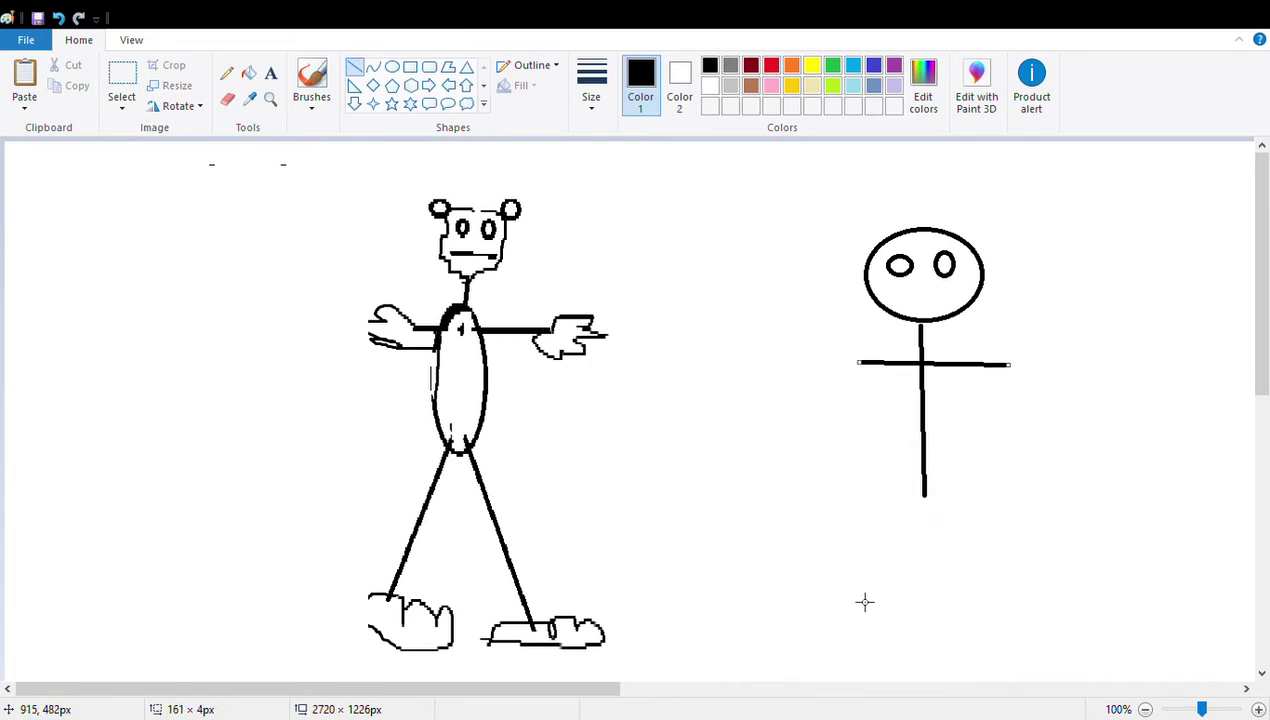
{"action": "left_click_drag", "start_coordinate": [855, 600], "coordinate": [926, 487]}
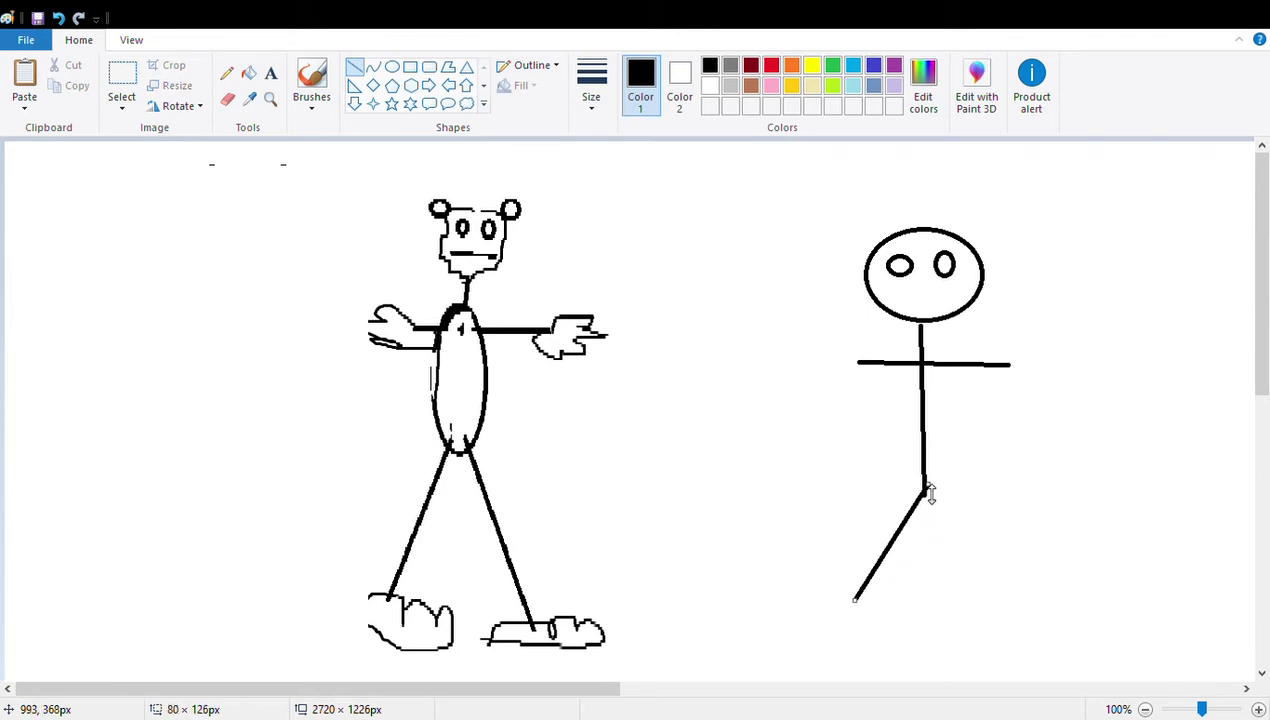
{"action": "left_click_drag", "start_coordinate": [979, 621], "coordinate": [925, 486]}
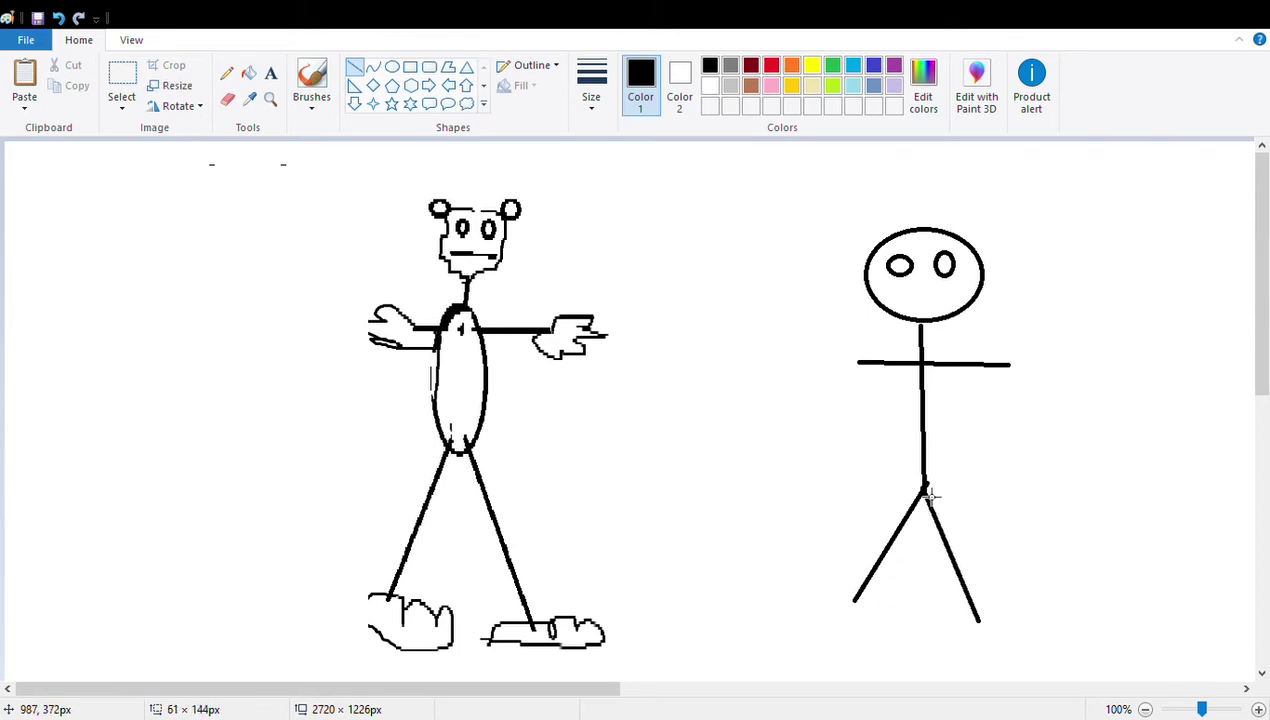
- Add brushed long hair and a flat oval mouth to the face
{"action": "left_click", "coordinate": [309, 85]}
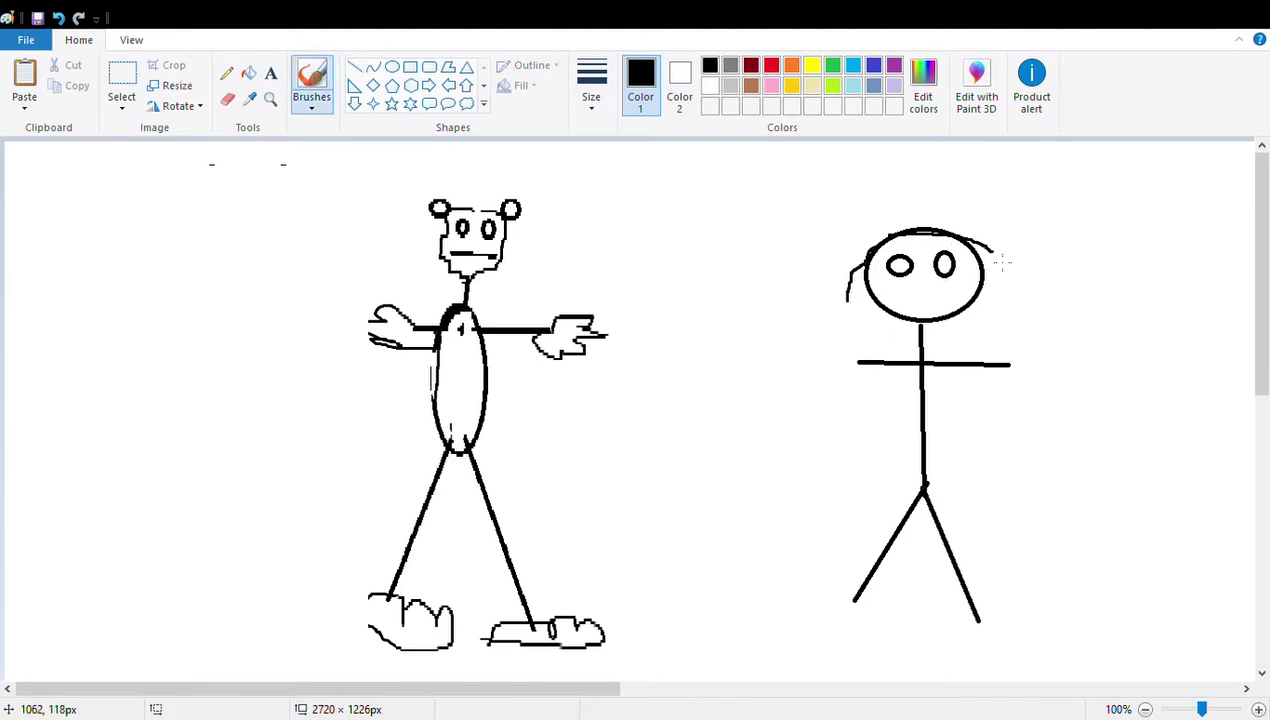
{"action": "left_click", "coordinate": [393, 70]}
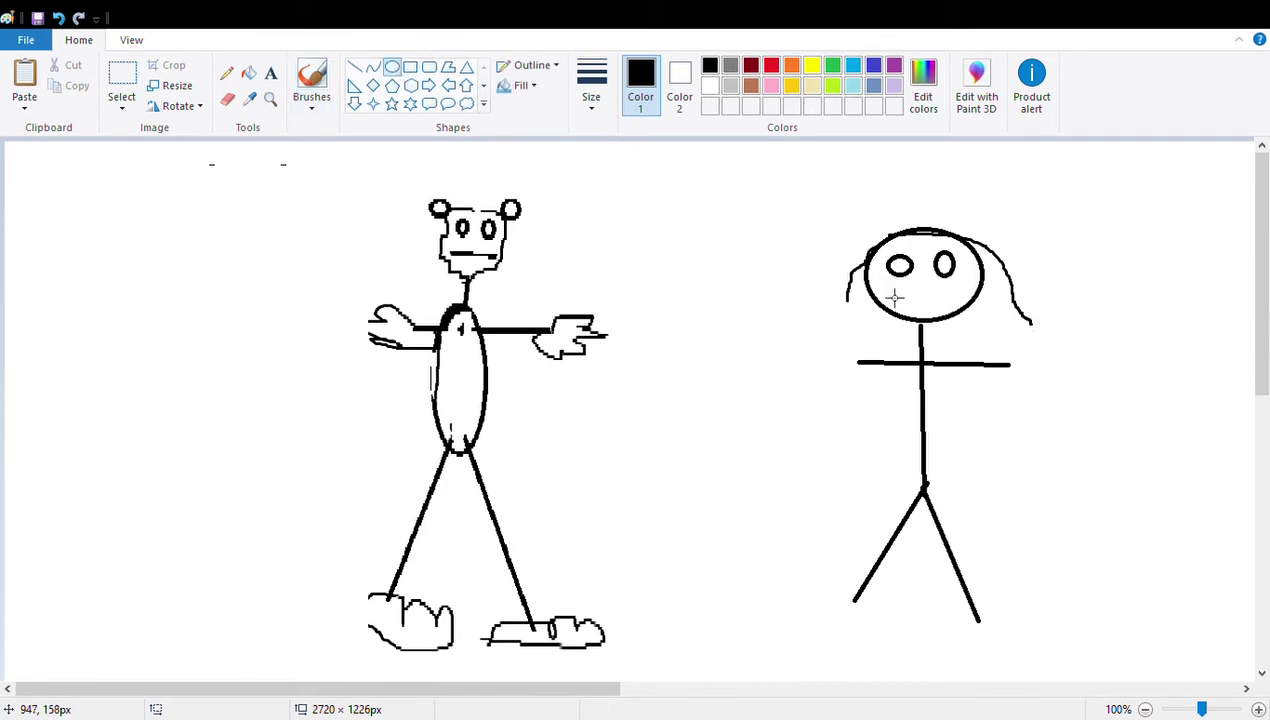
{"action": "left_click_drag", "start_coordinate": [899, 300], "coordinate": [968, 302]}
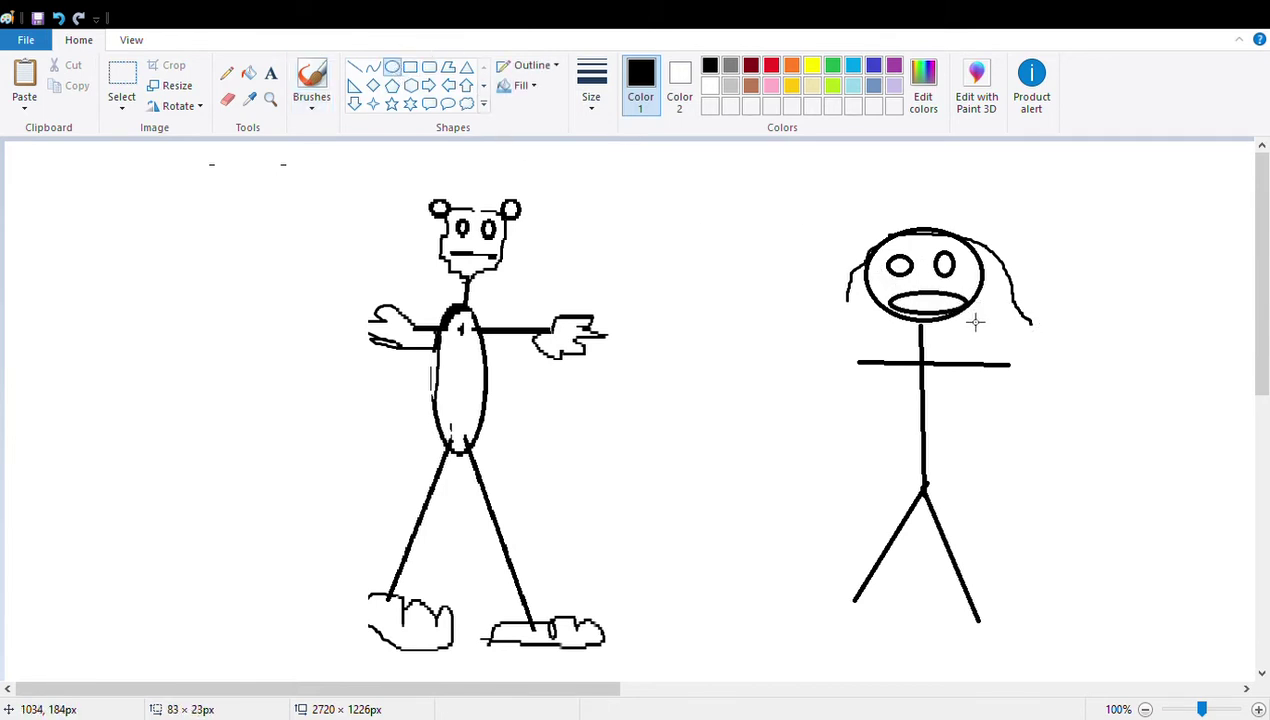
{"action": "left_click_drag", "start_coordinate": [977, 323], "coordinate": [973, 303]}
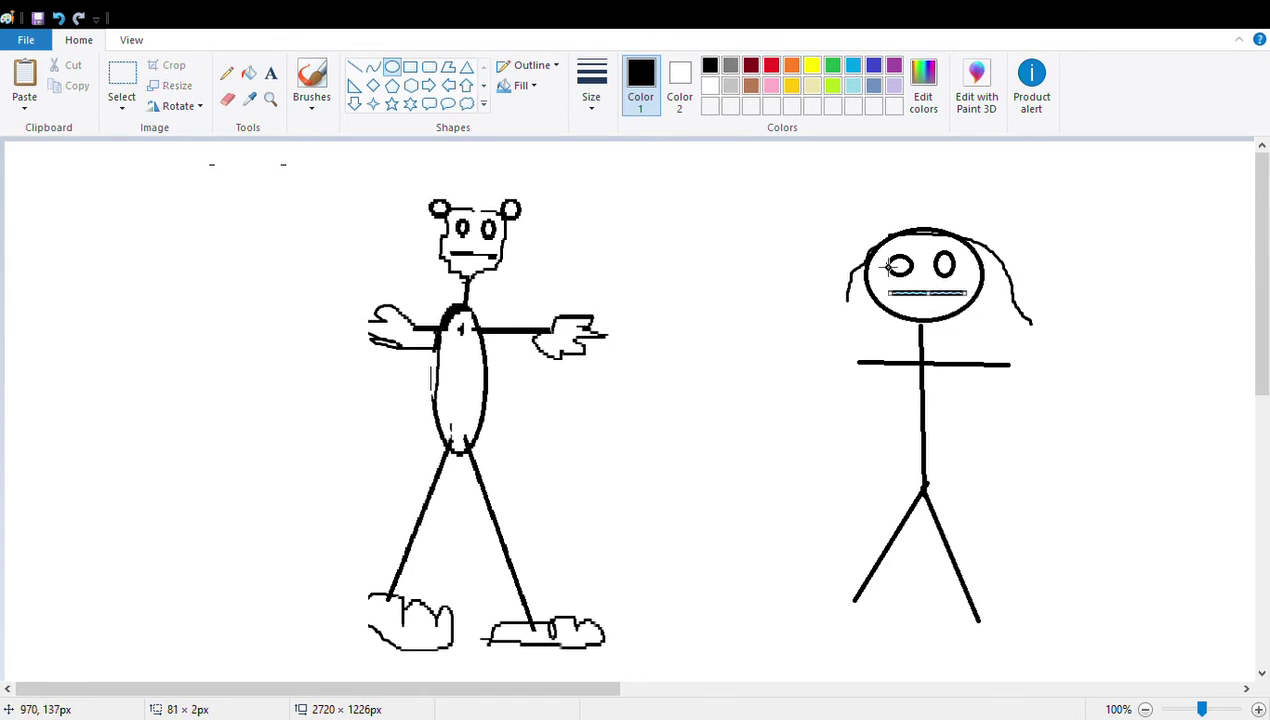
{"action": "left_click", "coordinate": [121, 78]}
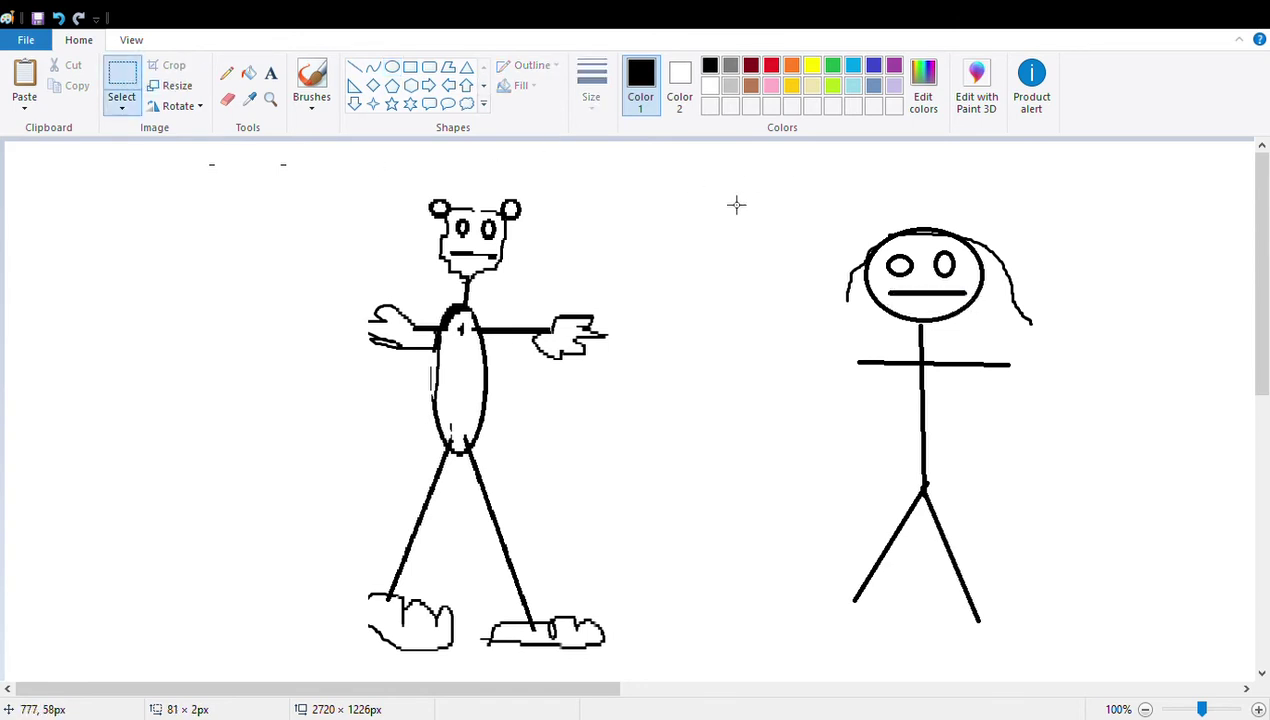
- Move the long-haired stick figure off the right side of the canvas
{"action": "left_click_drag", "start_coordinate": [727, 196], "coordinate": [1122, 645]}
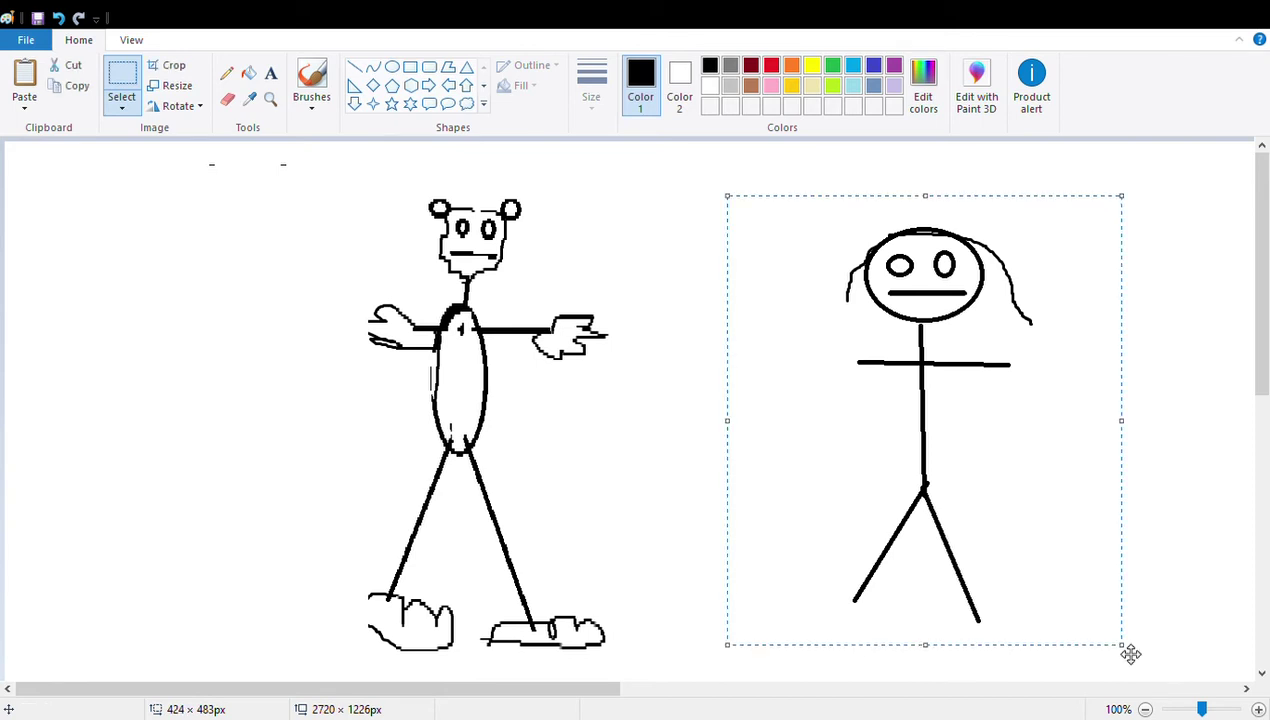
{"action": "left_click_drag", "start_coordinate": [855, 490], "coordinate": [1268, 457]}
{"action": "left_click", "coordinate": [779, 427]}
- Shift the gloved figure toward the left, then drag an oval mostly off the canvas
{"action": "mouse_move", "coordinate": [366, 160]}
{"action": "left_mouse_down"}
{"action": "mouse_move", "coordinate": [265, 172]}
{"action": "mouse_move", "coordinate": [758, 485]}
{"action": "mouse_move", "coordinate": [760, 672]}
{"action": "left_mouse_up"}
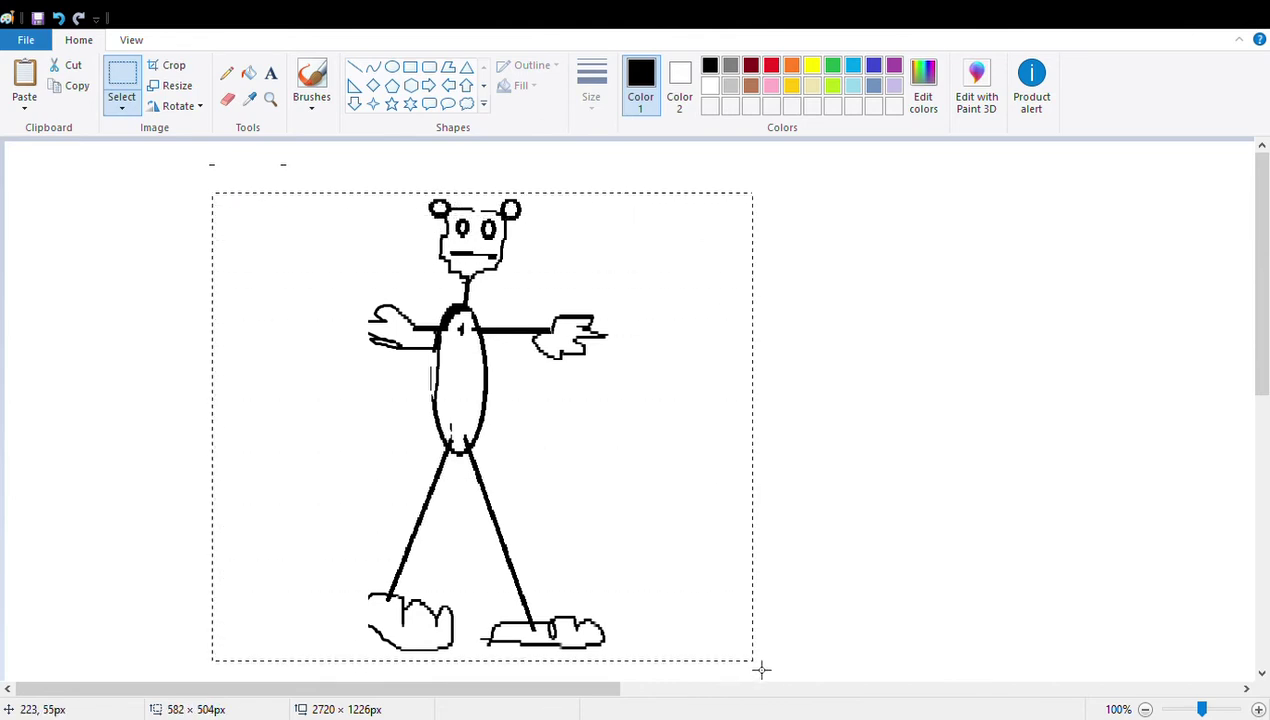
{"action": "mouse_move", "coordinate": [556, 539]}
{"action": "left_mouse_down"}
{"action": "mouse_move", "coordinate": [528, 518]}
{"action": "mouse_move", "coordinate": [626, 587]}
{"action": "mouse_move", "coordinate": [797, 564]}
{"action": "mouse_move", "coordinate": [1001, 448]}
{"action": "mouse_move", "coordinate": [221, 522]}
{"action": "mouse_move", "coordinate": [312, 530]}
{"action": "mouse_move", "coordinate": [442, 567]}
{"action": "mouse_move", "coordinate": [448, 476]}
{"action": "mouse_move", "coordinate": [639, 504]}
{"action": "mouse_move", "coordinate": [802, 567]}
{"action": "mouse_move", "coordinate": [941, 499]}
{"action": "mouse_move", "coordinate": [865, 482]}
{"action": "mouse_move", "coordinate": [931, 531]}
{"action": "mouse_move", "coordinate": [1106, 493]}
{"action": "mouse_move", "coordinate": [981, 539]}
{"action": "mouse_move", "coordinate": [703, 584]}
{"action": "mouse_move", "coordinate": [690, 563]}
{"action": "mouse_move", "coordinate": [839, 598]}
{"action": "mouse_move", "coordinate": [1265, 266]}
{"action": "left_mouse_up"}
{"action": "mouse_move", "coordinate": [1077, 295]}
{"action": "left_mouse_down"}
{"action": "mouse_move", "coordinate": [80, 487]}
{"action": "mouse_move", "coordinate": [17, 604]}
{"action": "mouse_move", "coordinate": [11, 576]}
{"action": "mouse_move", "coordinate": [11, 590]}
{"action": "left_mouse_up"}
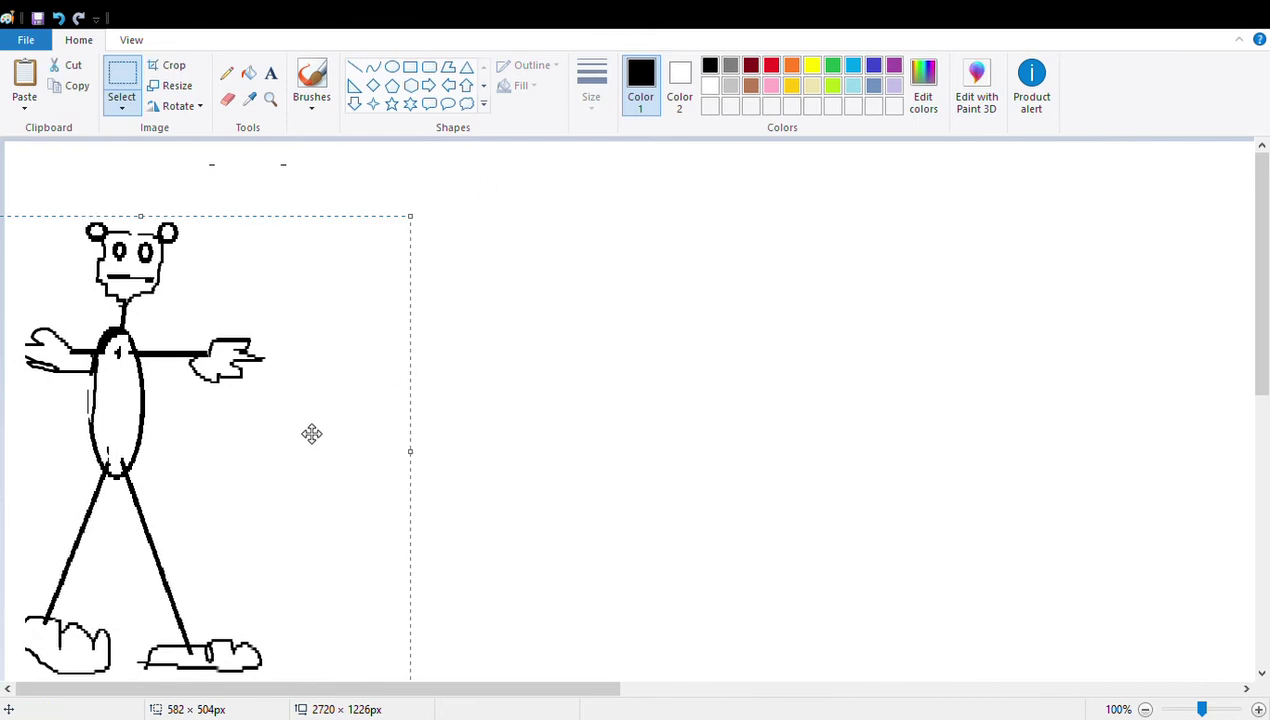
{"action": "mouse_move", "coordinate": [225, 432]}
{"action": "left_mouse_down"}
{"action": "mouse_move", "coordinate": [364, 431]}
{"action": "mouse_move", "coordinate": [420, 413]}
{"action": "left_mouse_up"}
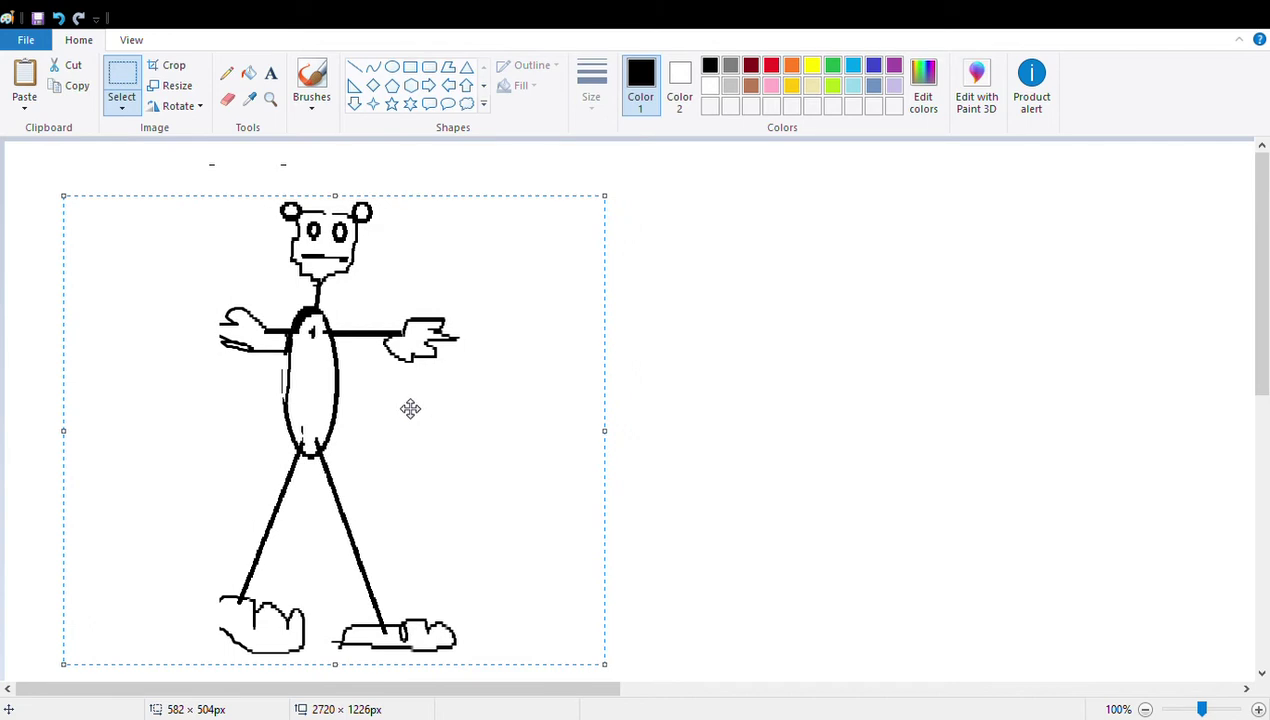
{"action": "left_click", "coordinate": [392, 67]}
{"action": "mouse_move", "coordinate": [317, 256]}
{"action": "left_mouse_down"}
{"action": "mouse_move", "coordinate": [348, 272]}
{"action": "mouse_move", "coordinate": [166, 255]}
{"action": "mouse_move", "coordinate": [221, 214]}
{"action": "mouse_move", "coordinate": [193, 232]}
{"action": "mouse_move", "coordinate": [10, 195]}
{"action": "left_mouse_up"}
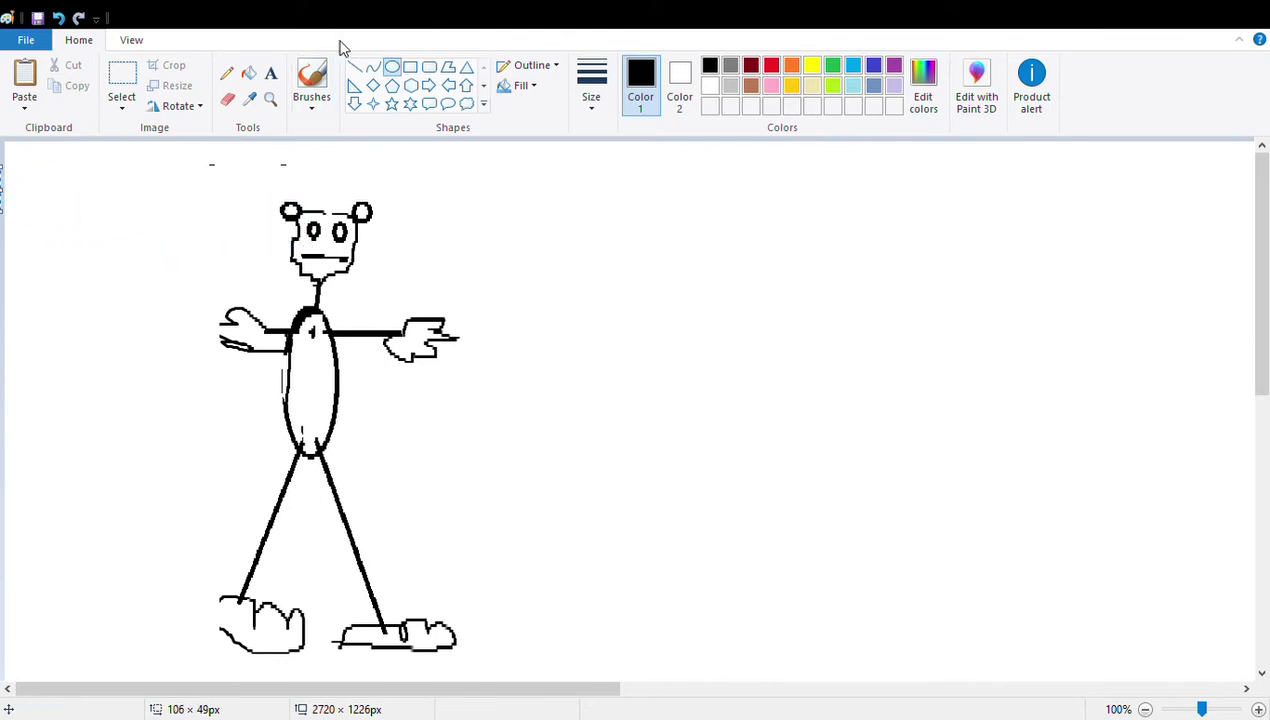
- Draw a body line, two legs and a horizontal arm line at the canvas's left edge
{"action": "left_click", "coordinate": [354, 68]}
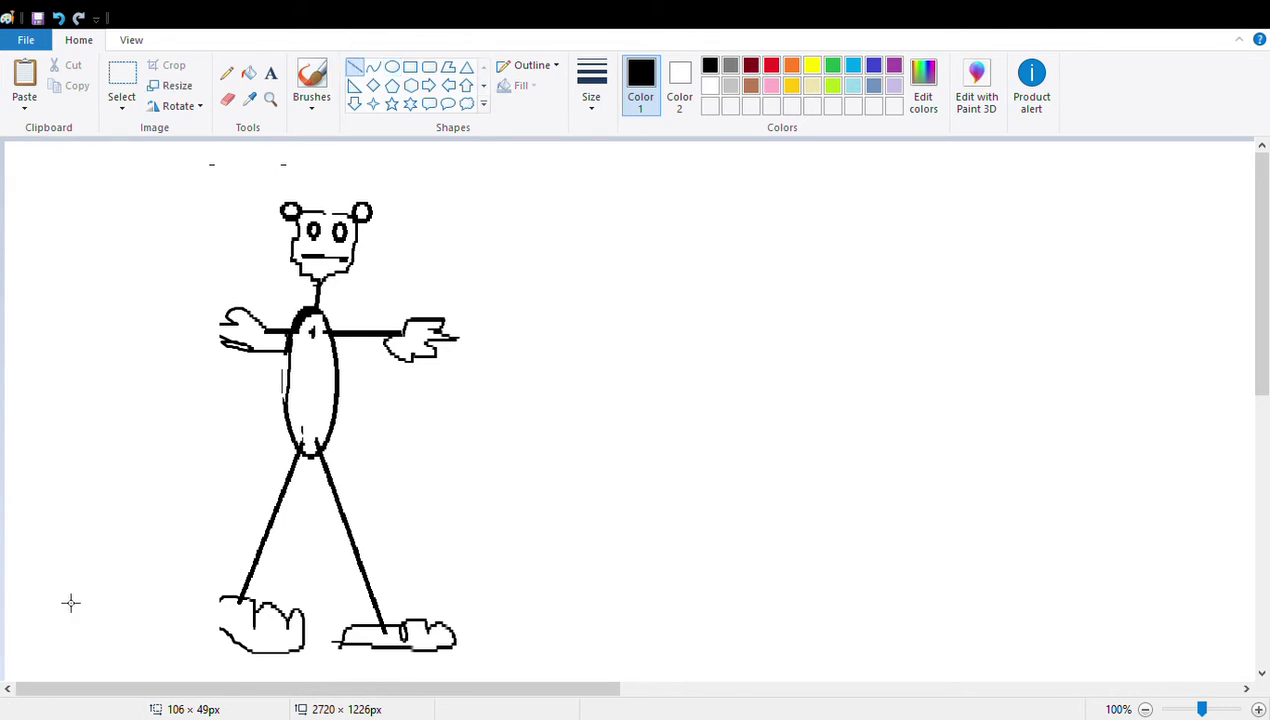
{"action": "mouse_move", "coordinate": [97, 617]}
{"action": "left_mouse_down"}
{"action": "mouse_move", "coordinate": [119, 367]}
{"action": "mouse_move", "coordinate": [118, 430]}
{"action": "left_mouse_up"}
{"action": "left_click_drag", "start_coordinate": [116, 501], "coordinate": [125, 392]}
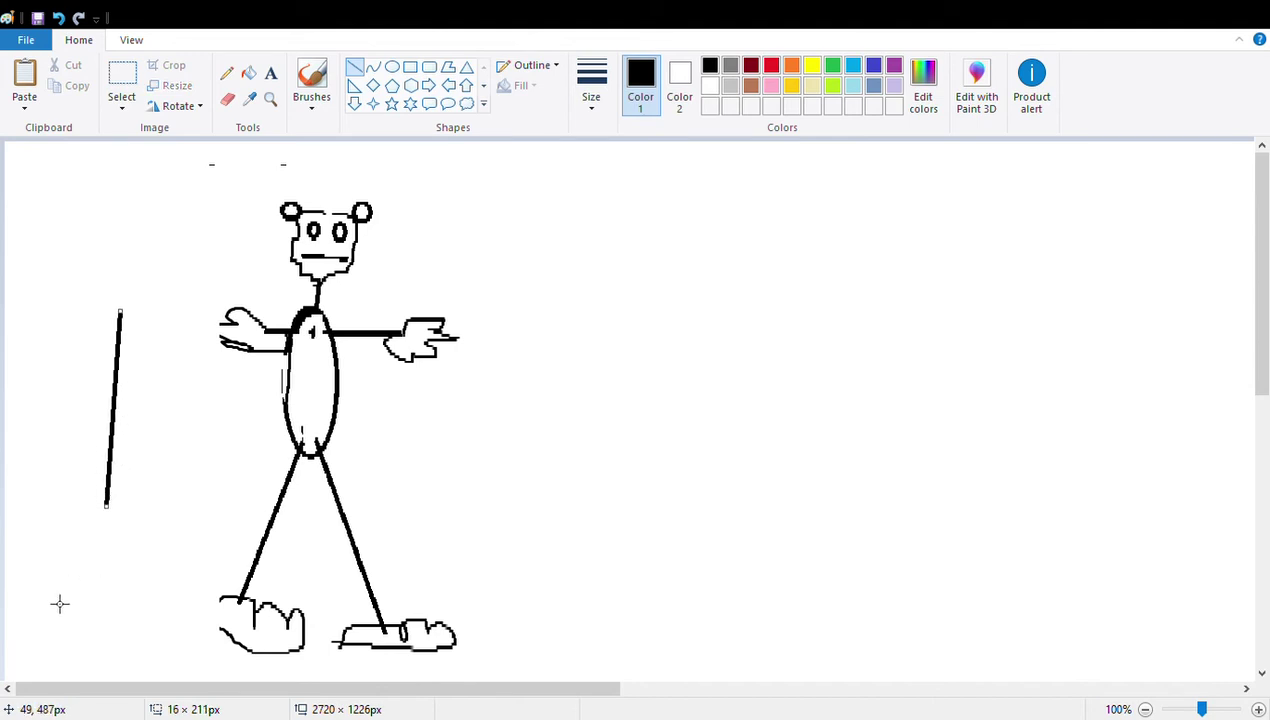
{"action": "mouse_move", "coordinate": [52, 594]}
{"action": "left_mouse_down"}
{"action": "mouse_move", "coordinate": [122, 512]}
{"action": "mouse_move", "coordinate": [110, 504]}
{"action": "left_mouse_up"}
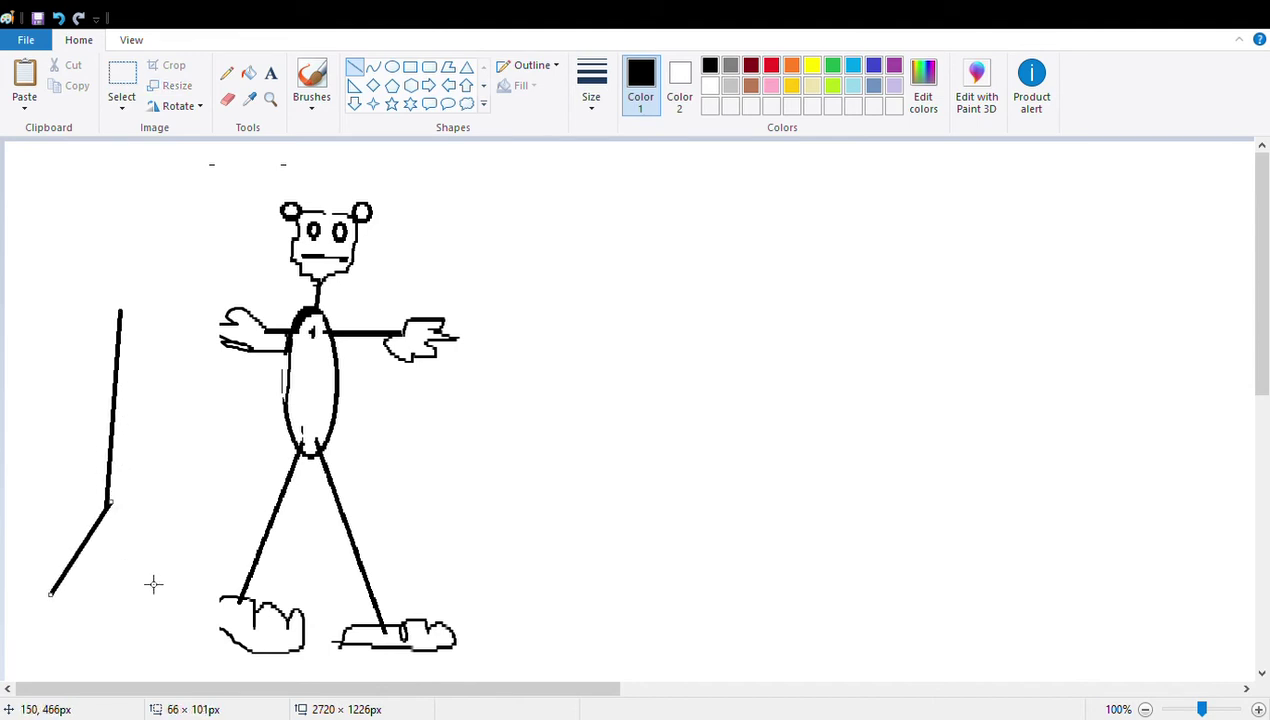
{"action": "left_click_drag", "start_coordinate": [145, 601], "coordinate": [107, 500]}
{"action": "left_click_drag", "start_coordinate": [50, 390], "coordinate": [193, 399]}
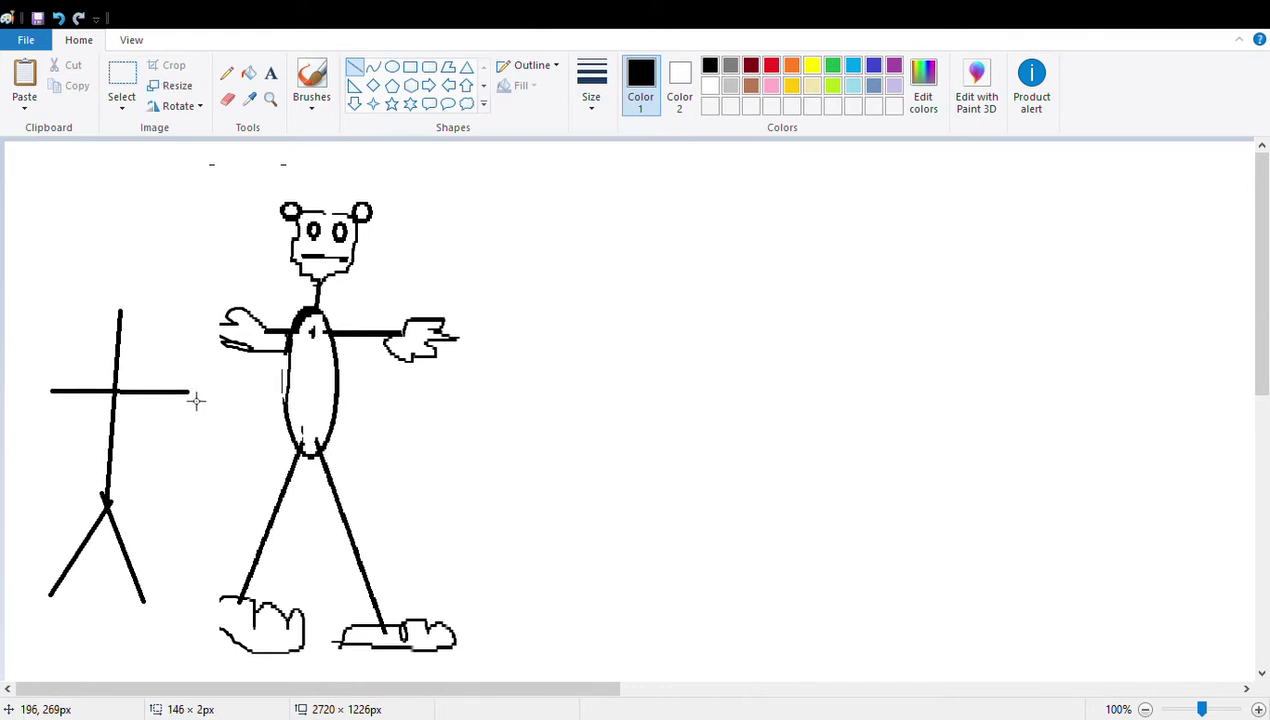
- Add a round oval head above the body, positioned on the neck
{"action": "left_click", "coordinate": [392, 68]}
{"action": "mouse_move", "coordinate": [91, 205]}
{"action": "left_mouse_down"}
{"action": "mouse_move", "coordinate": [171, 323]}
{"action": "mouse_move", "coordinate": [176, 308]}
{"action": "left_mouse_up"}
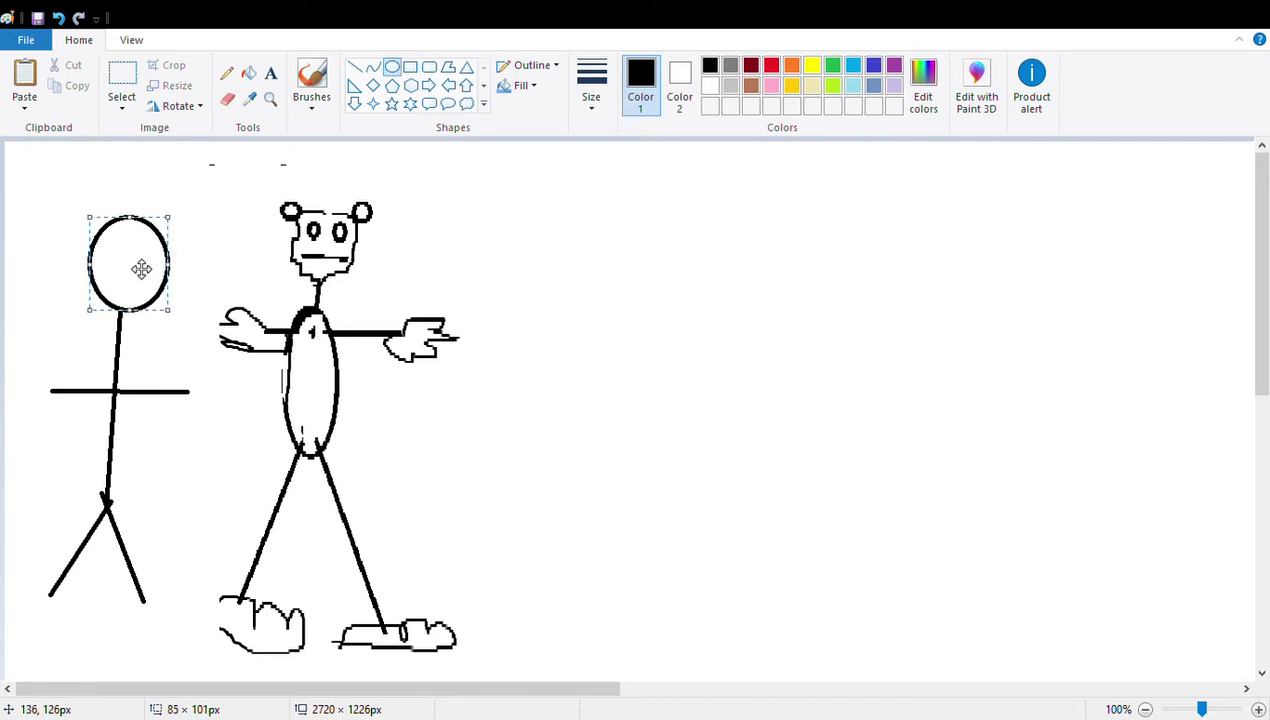
{"action": "left_click_drag", "start_coordinate": [141, 259], "coordinate": [128, 272]}
{"action": "left_click", "coordinate": [69, 199]}
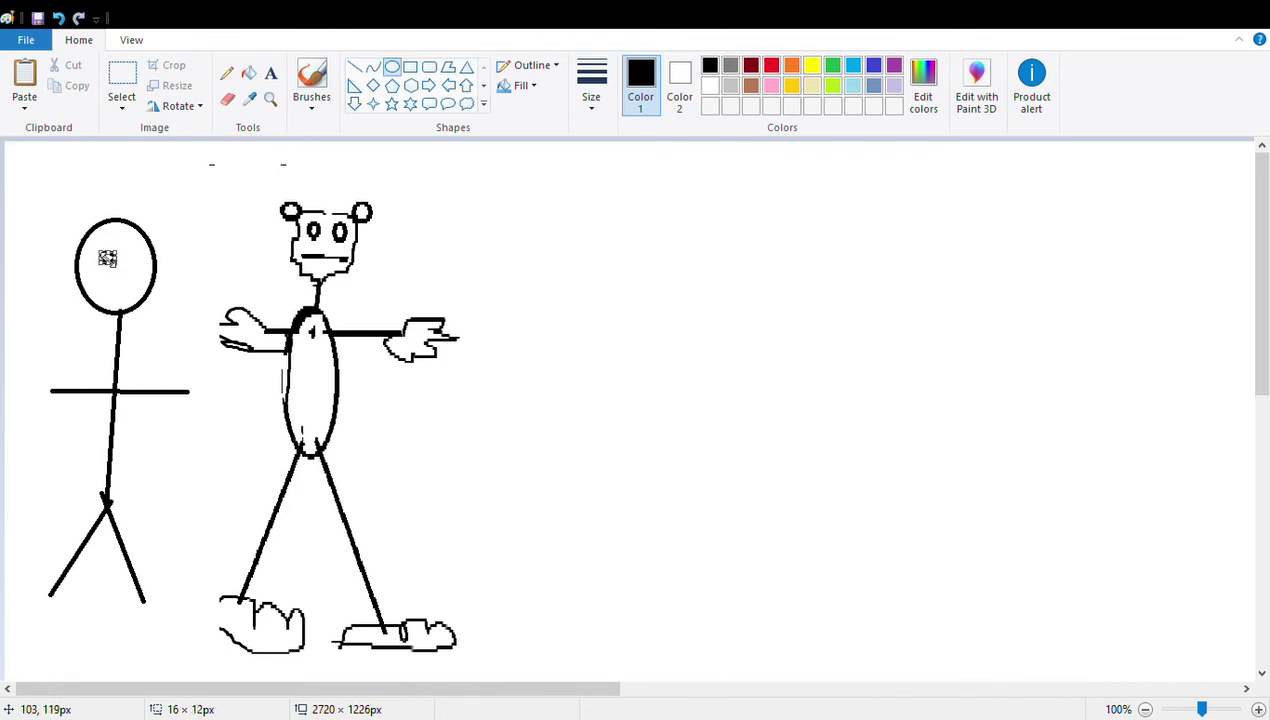
- Draw two small round eyes inside the head
{"action": "left_click_drag", "start_coordinate": [107, 257], "coordinate": [92, 235]}
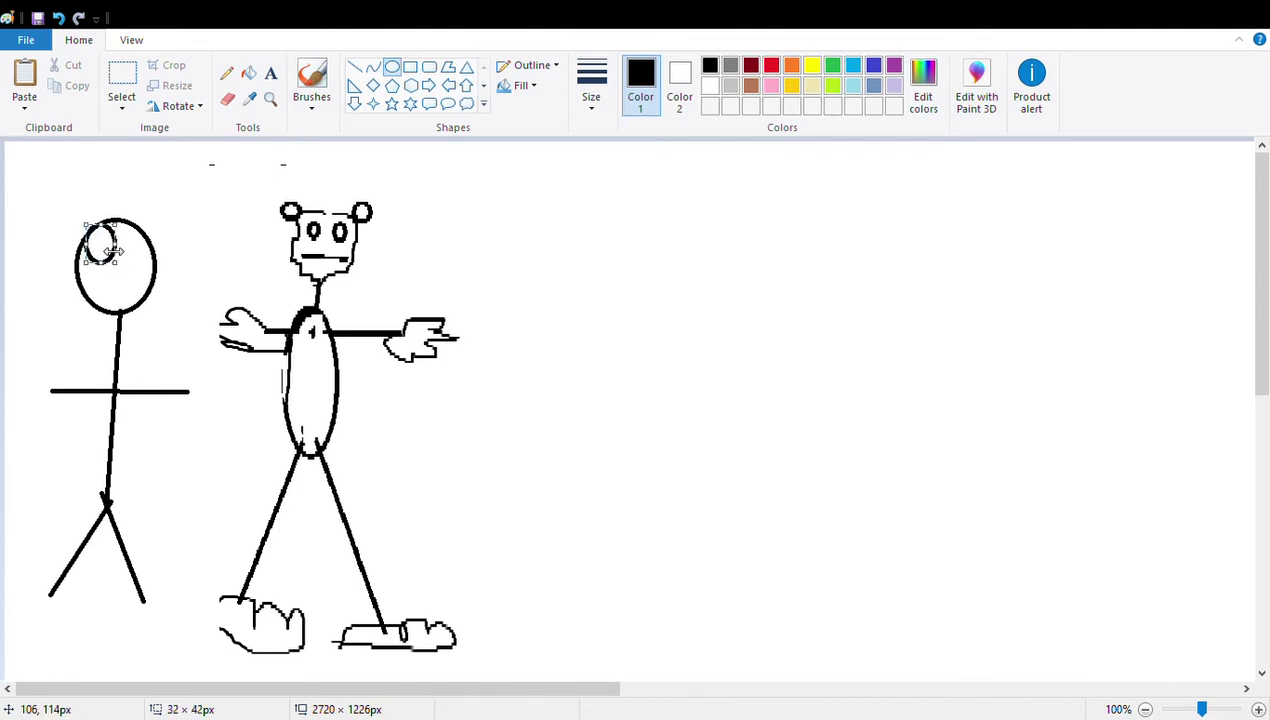
{"action": "left_click_drag", "start_coordinate": [100, 236], "coordinate": [100, 246]}
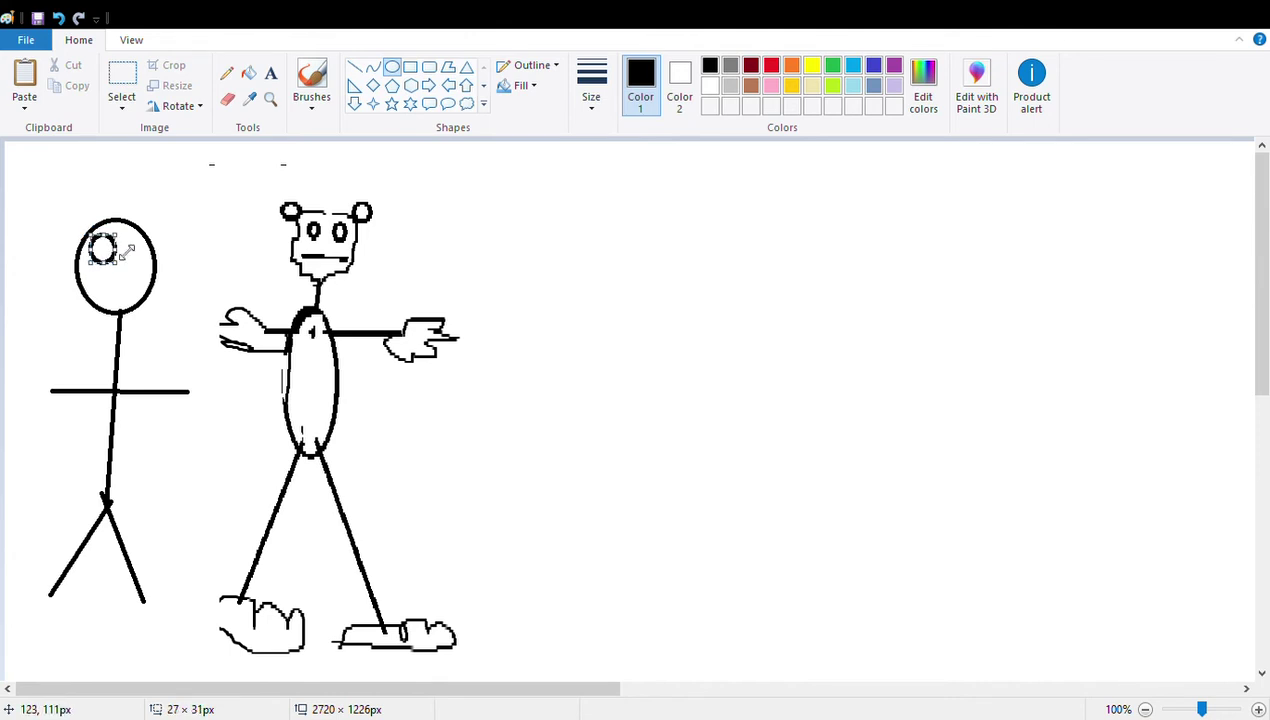
{"action": "left_click", "coordinate": [174, 236]}
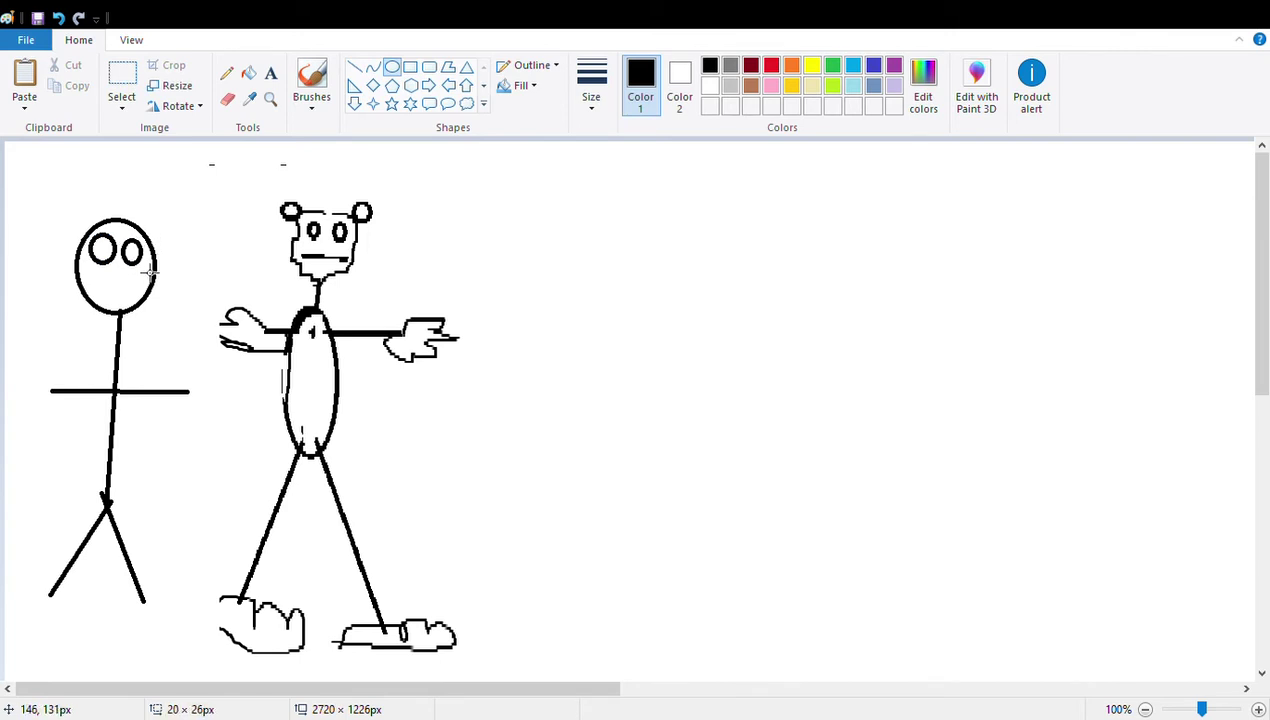
{"action": "left_click_drag", "start_coordinate": [130, 256], "coordinate": [147, 264]}
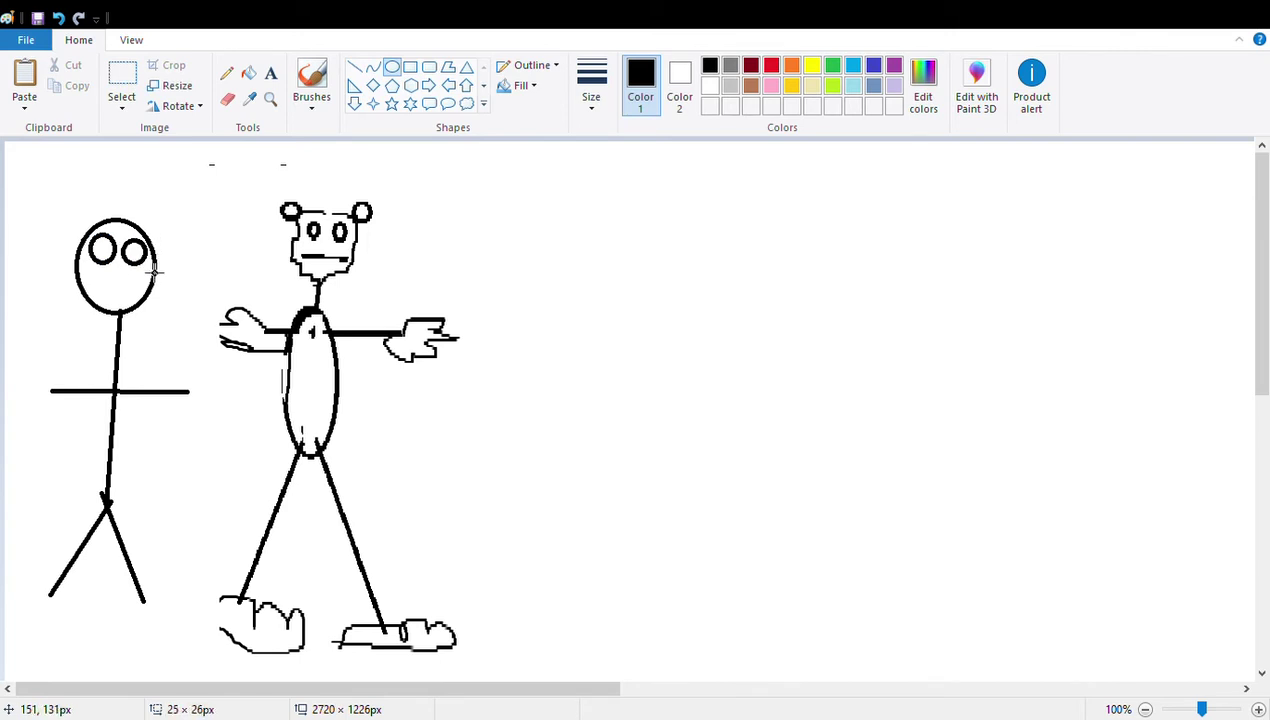
{"action": "left_click", "coordinate": [53, 296]}
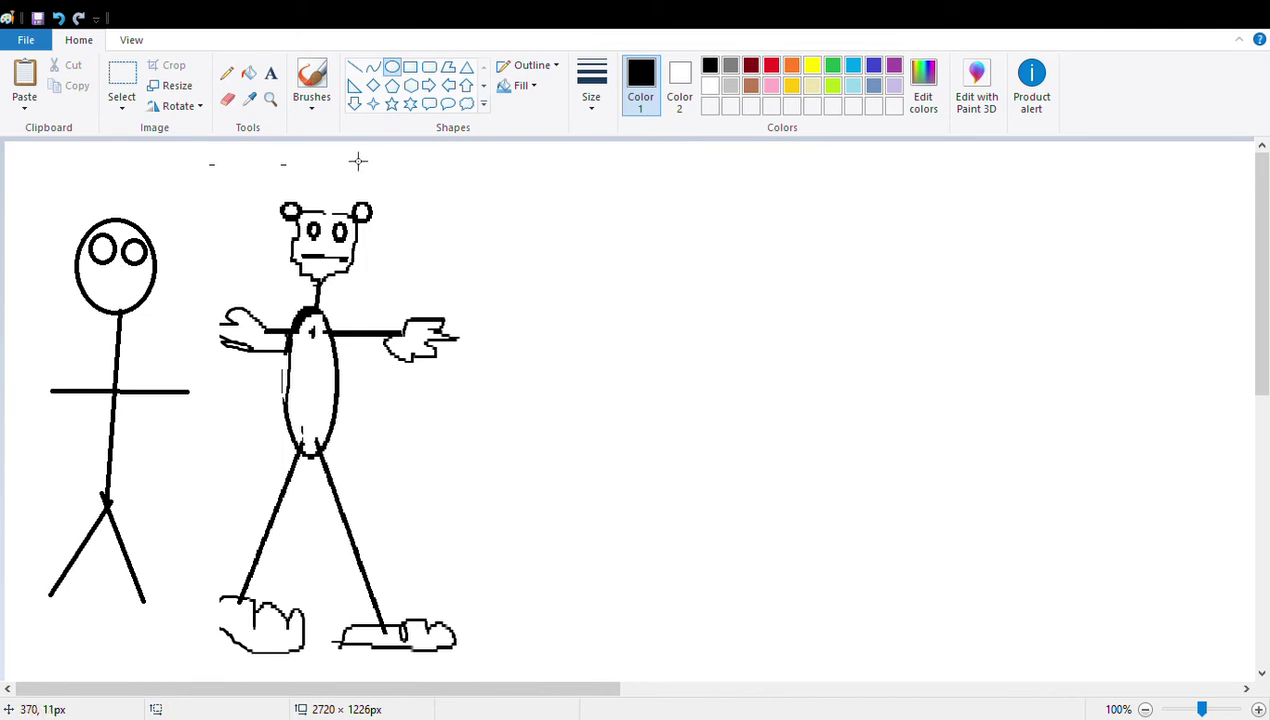
{"action": "left_click", "coordinate": [373, 67]}
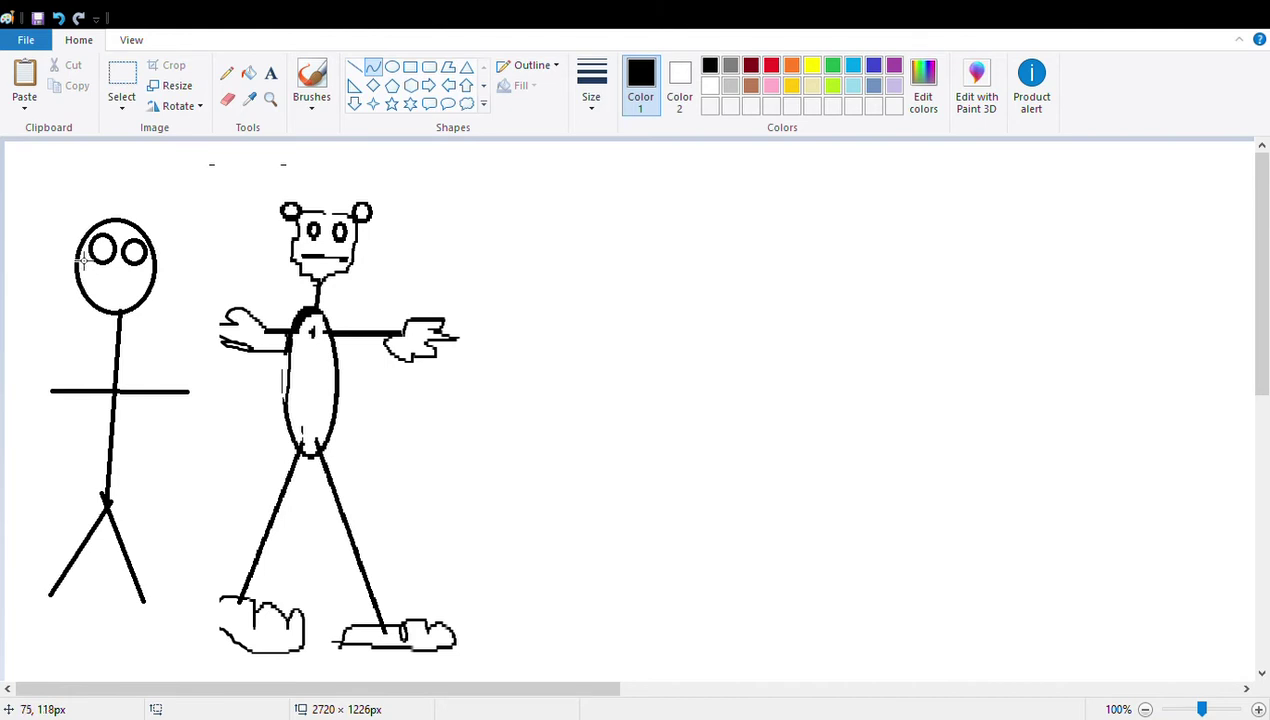
- Scribble hair and a flat oval mouth on the left figure, undoing a stray mouth on the right figure
{"action": "left_click", "coordinate": [311, 80]}
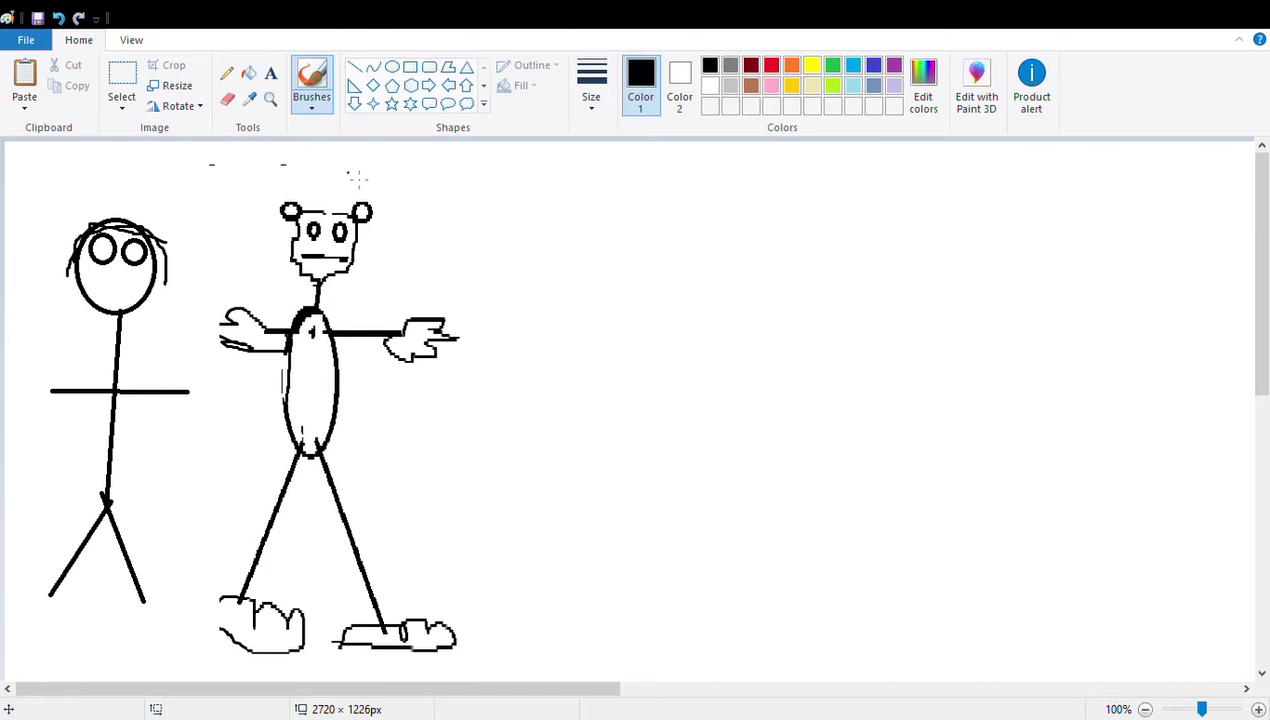
{"action": "left_click", "coordinate": [392, 67]}
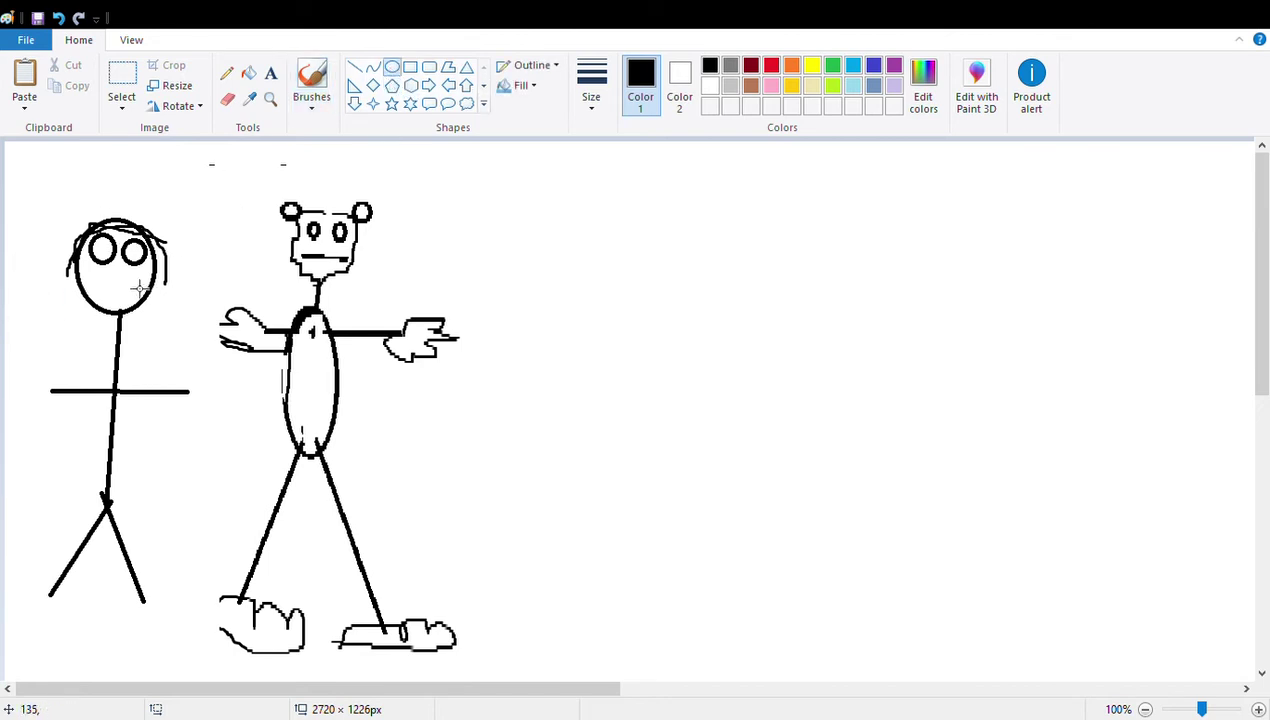
{"action": "left_click_drag", "start_coordinate": [100, 288], "coordinate": [139, 298]}
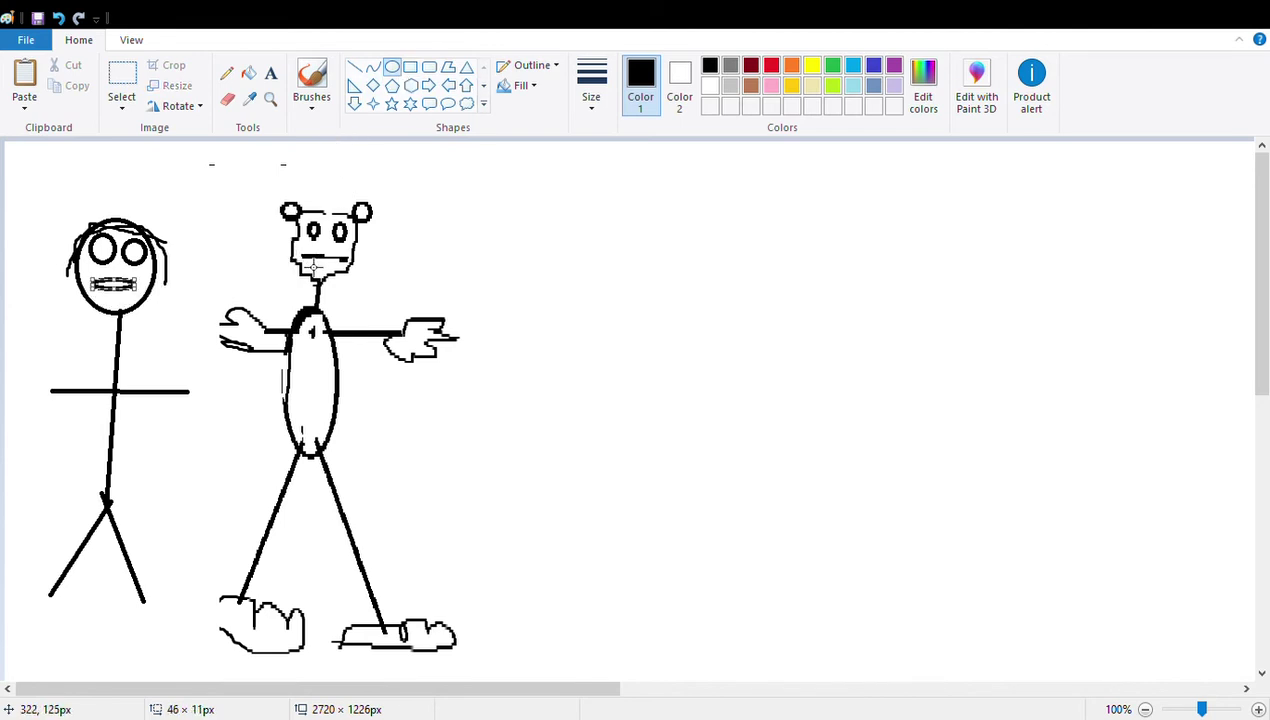
{"action": "mouse_move", "coordinate": [298, 256]}
{"action": "left_mouse_down"}
{"action": "mouse_move", "coordinate": [342, 284]}
{"action": "mouse_move", "coordinate": [358, 268]}
{"action": "mouse_move", "coordinate": [320, 284]}
{"action": "left_mouse_up"}
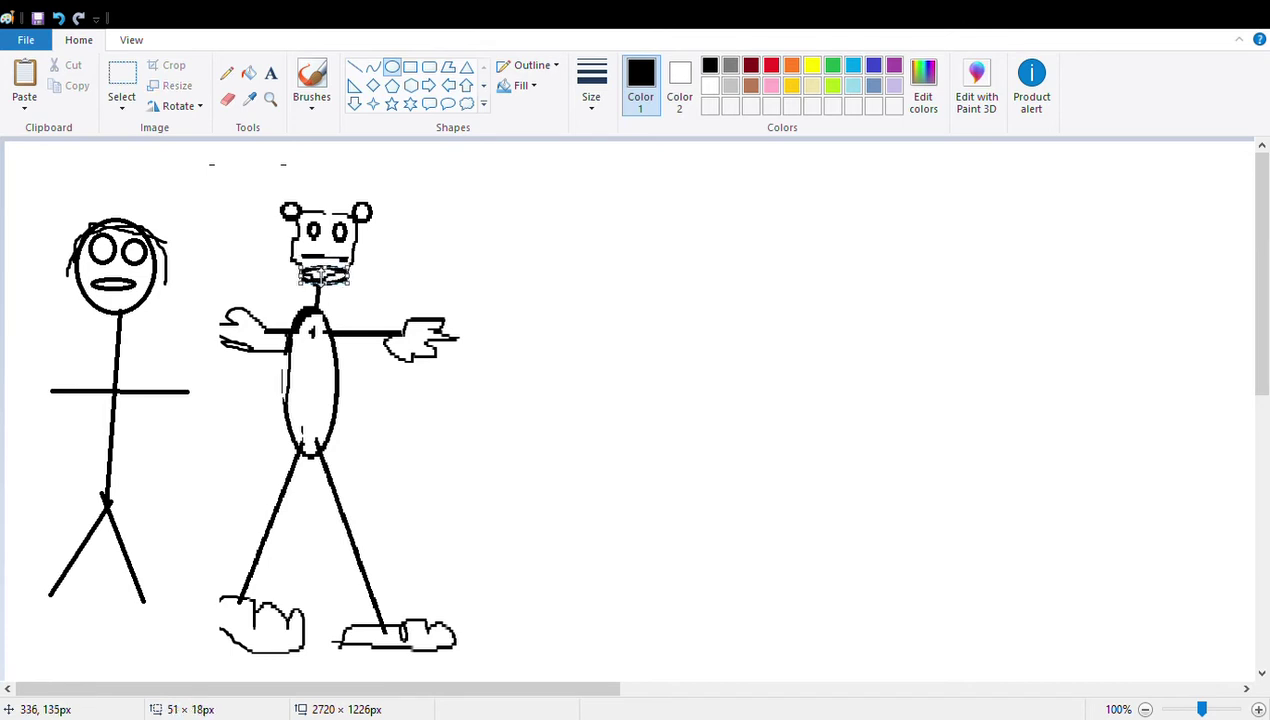
{"action": "left_click", "coordinate": [58, 17]}
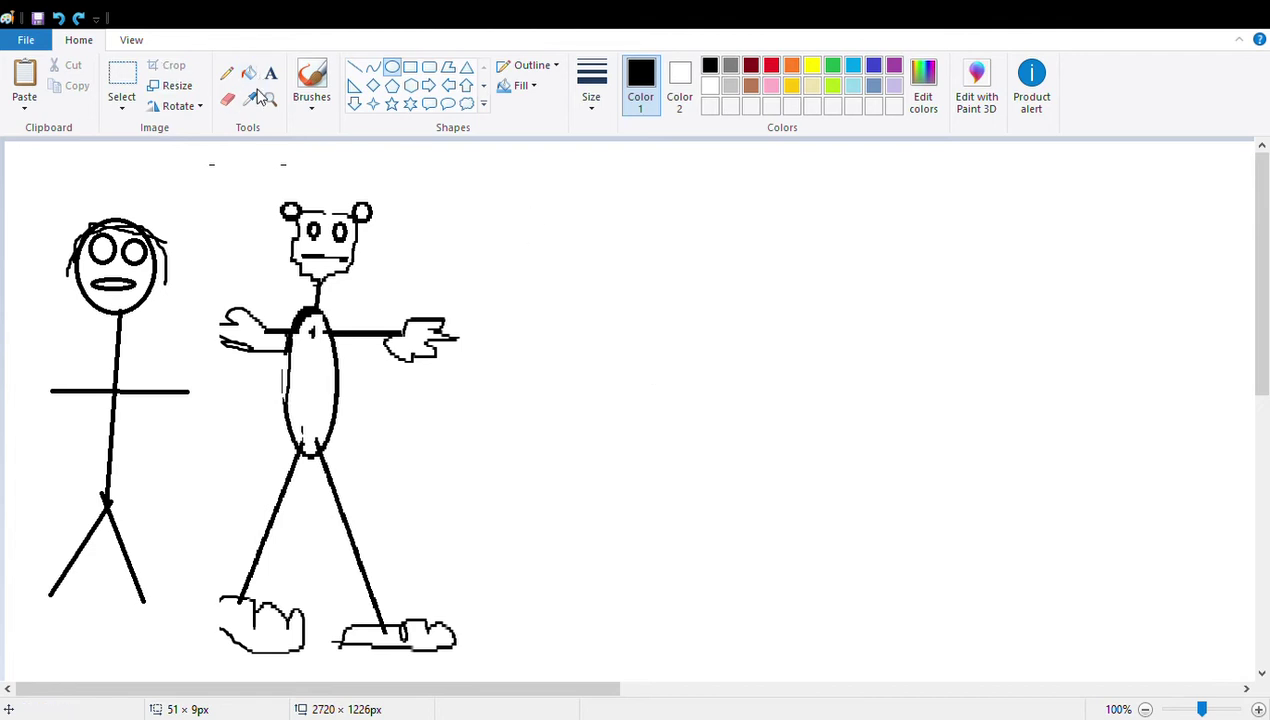
- Shift the cartoon character slightly right and up, then give it an oval mouth
{"action": "left_click", "coordinate": [121, 80]}
{"action": "mouse_move", "coordinate": [31, 184]}
{"action": "left_mouse_down"}
{"action": "mouse_move", "coordinate": [148, 218]}
{"action": "mouse_move", "coordinate": [197, 622]}
{"action": "mouse_move", "coordinate": [31, 229]}
{"action": "left_mouse_up"}
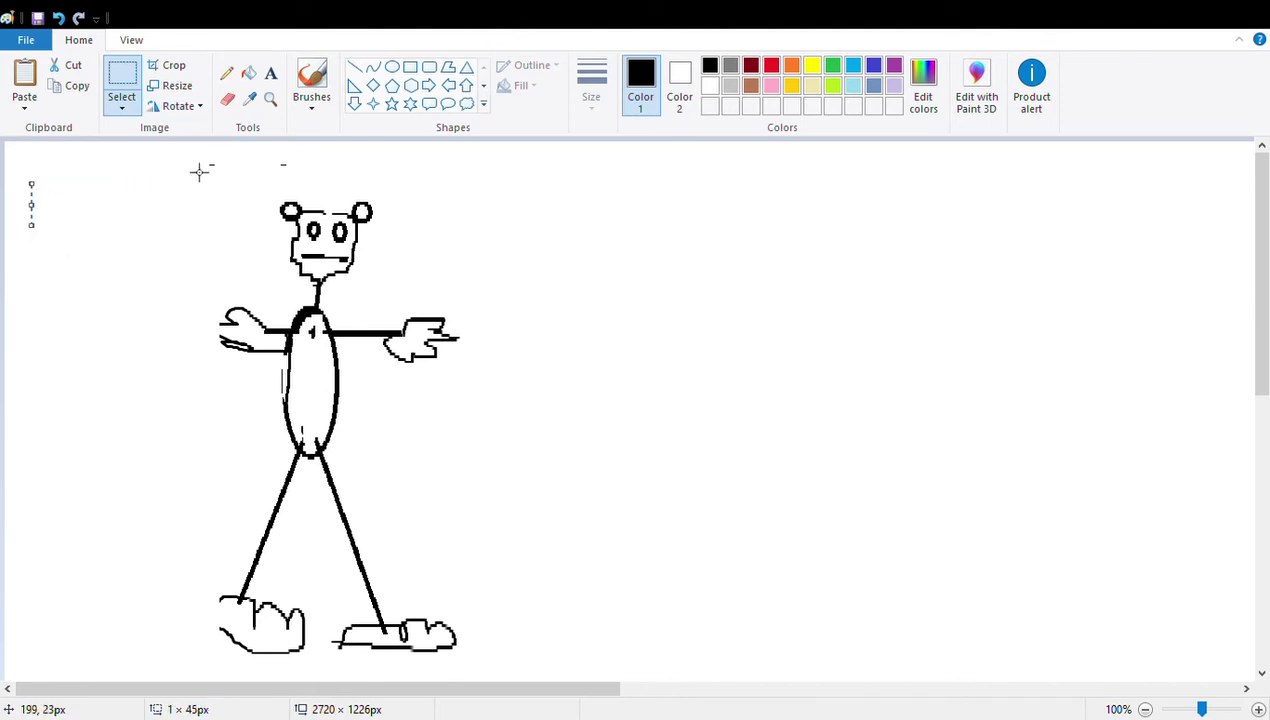
{"action": "mouse_move", "coordinate": [186, 182]}
{"action": "left_mouse_down"}
{"action": "mouse_move", "coordinate": [431, 194]}
{"action": "mouse_move", "coordinate": [492, 680]}
{"action": "left_mouse_up"}
{"action": "mouse_move", "coordinate": [355, 480]}
{"action": "left_mouse_down"}
{"action": "mouse_move", "coordinate": [370, 470]}
{"action": "mouse_move", "coordinate": [325, 460]}
{"action": "mouse_move", "coordinate": [354, 454]}
{"action": "mouse_move", "coordinate": [400, 482]}
{"action": "mouse_move", "coordinate": [445, 454]}
{"action": "mouse_move", "coordinate": [521, 454]}
{"action": "left_mouse_up"}
{"action": "left_click", "coordinate": [395, 70]}
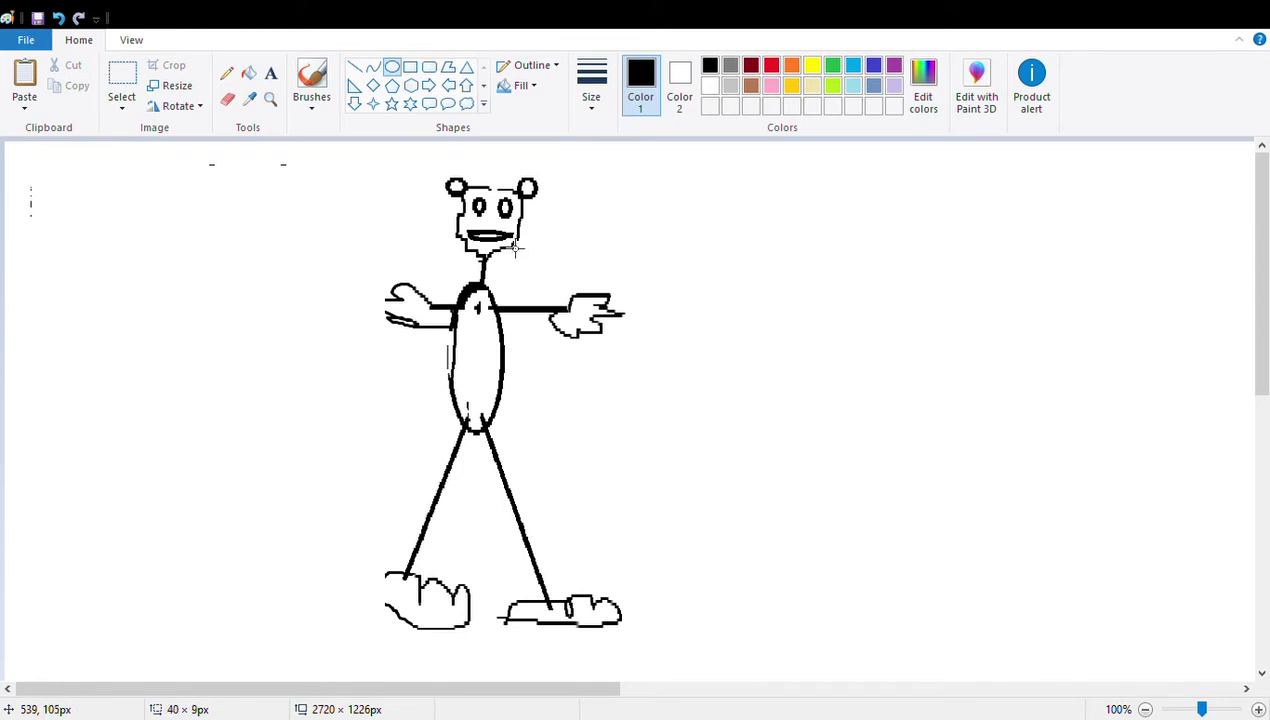
{"action": "mouse_move", "coordinate": [480, 236]}
{"action": "left_mouse_down"}
{"action": "mouse_move", "coordinate": [515, 270]}
{"action": "mouse_move", "coordinate": [516, 243]}
{"action": "left_mouse_up"}
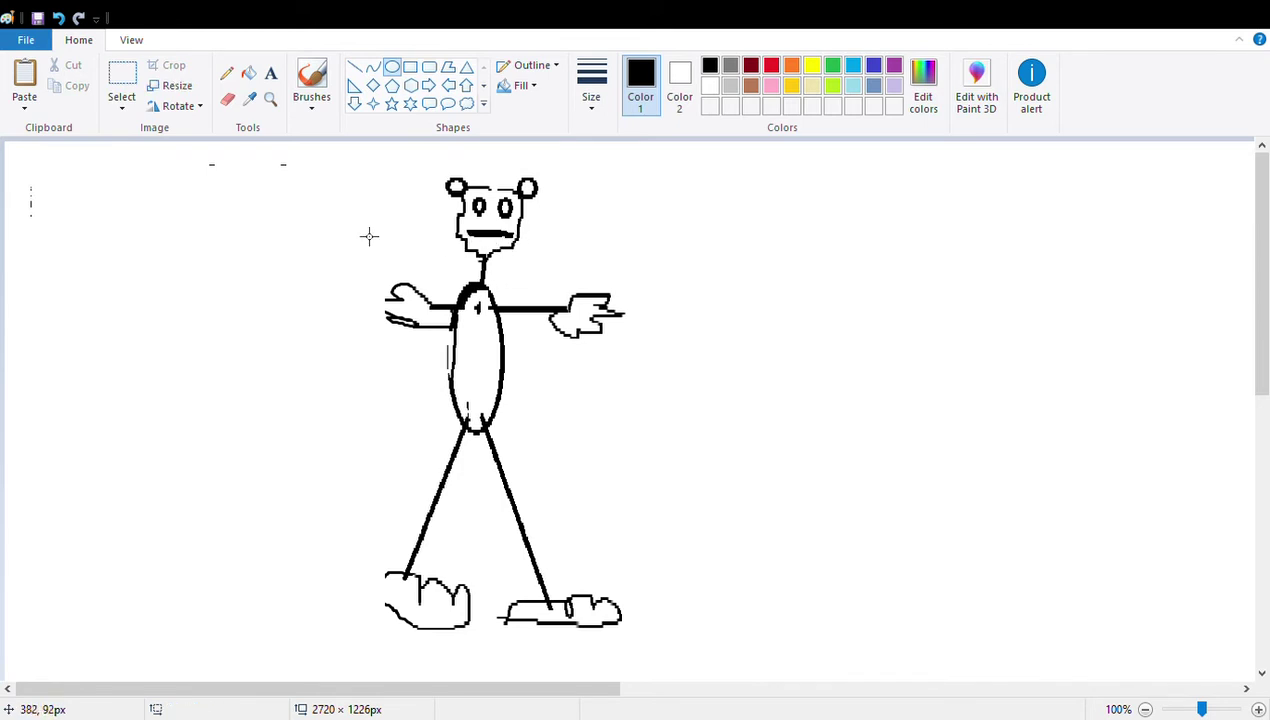
- Delete the character, undo the deletion, then move it right and down
{"action": "left_click", "coordinate": [119, 82]}
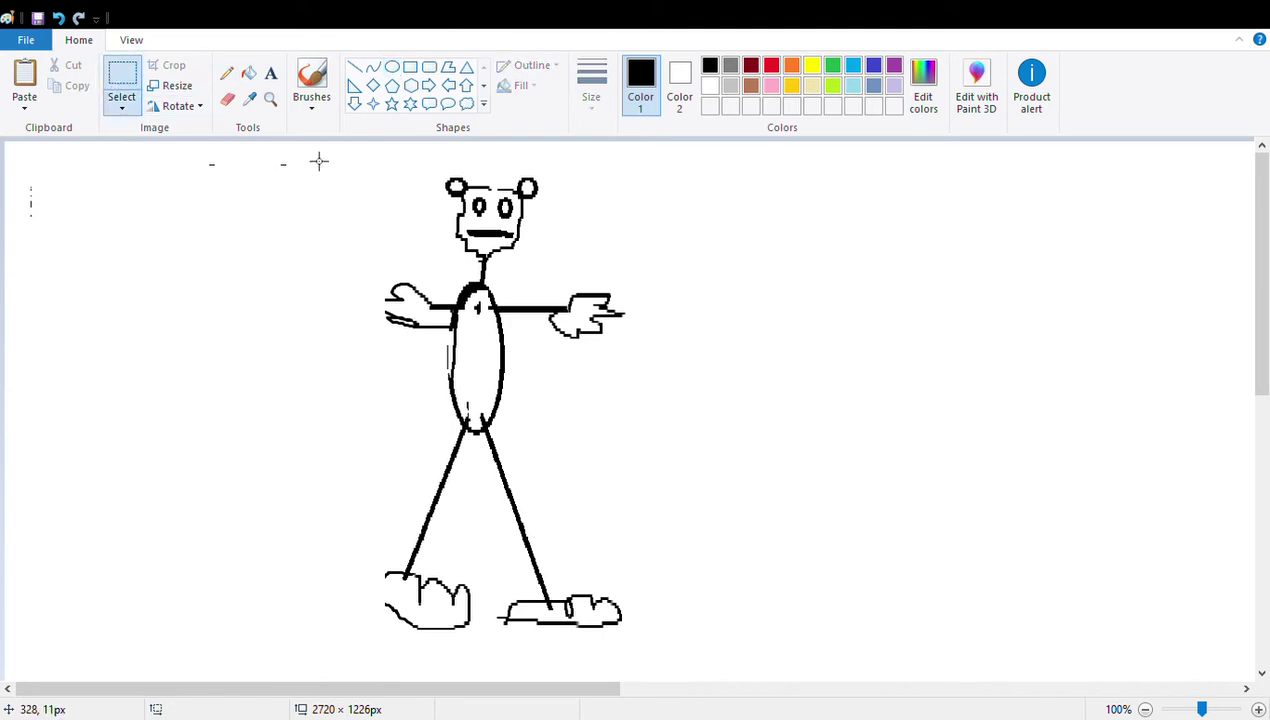
{"action": "left_click_drag", "start_coordinate": [287, 159], "coordinate": [727, 668]}
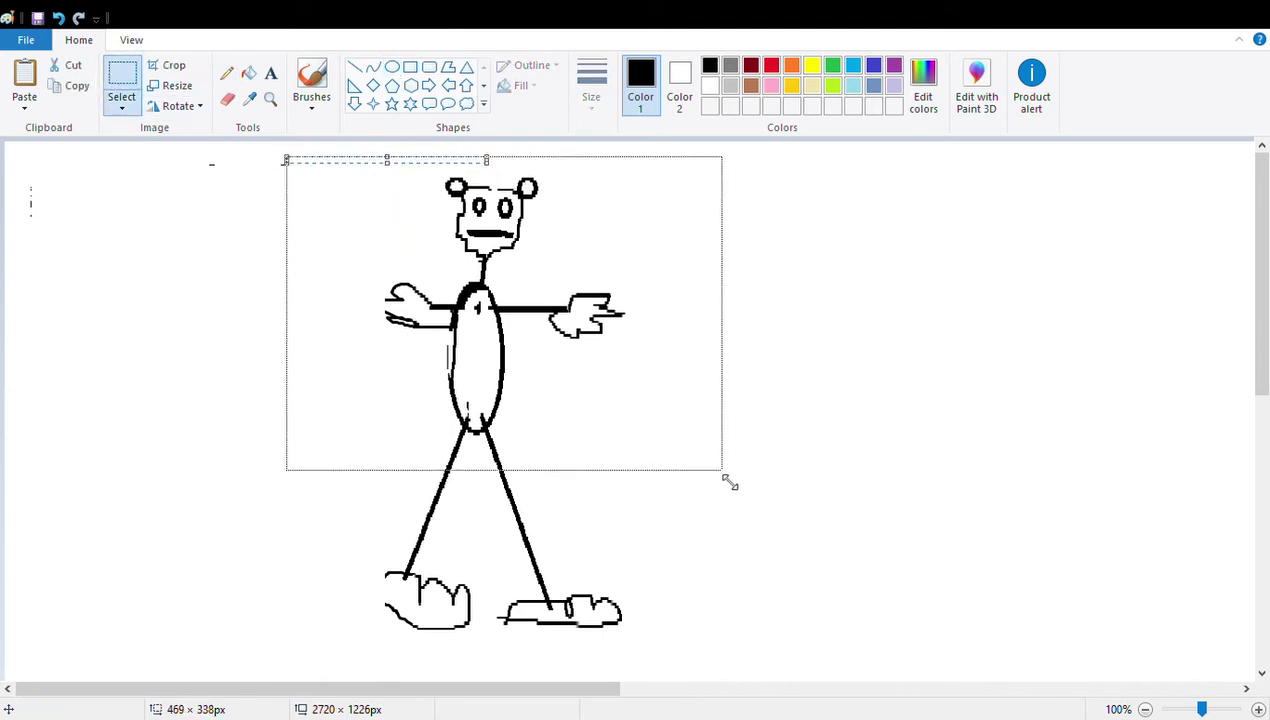
{"action": "key", "text": "Delete"}
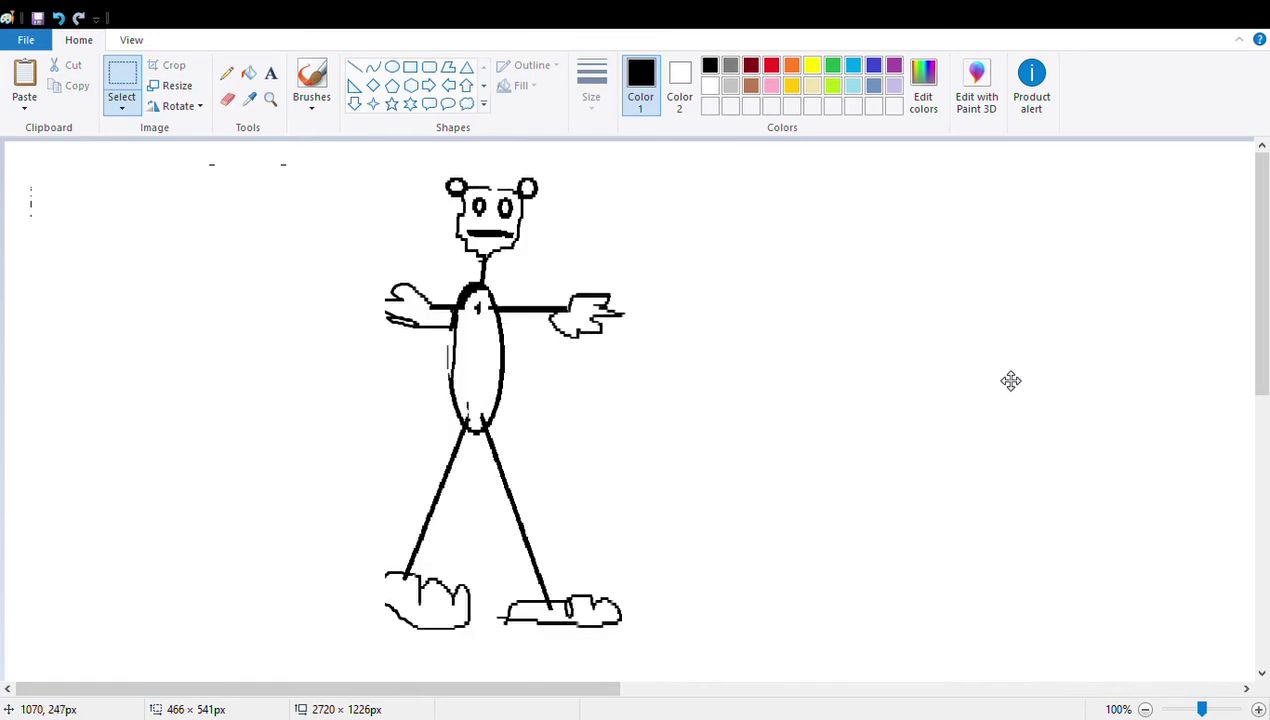
{"action": "left_click_drag", "start_coordinate": [1255, 374], "coordinate": [58, 142]}
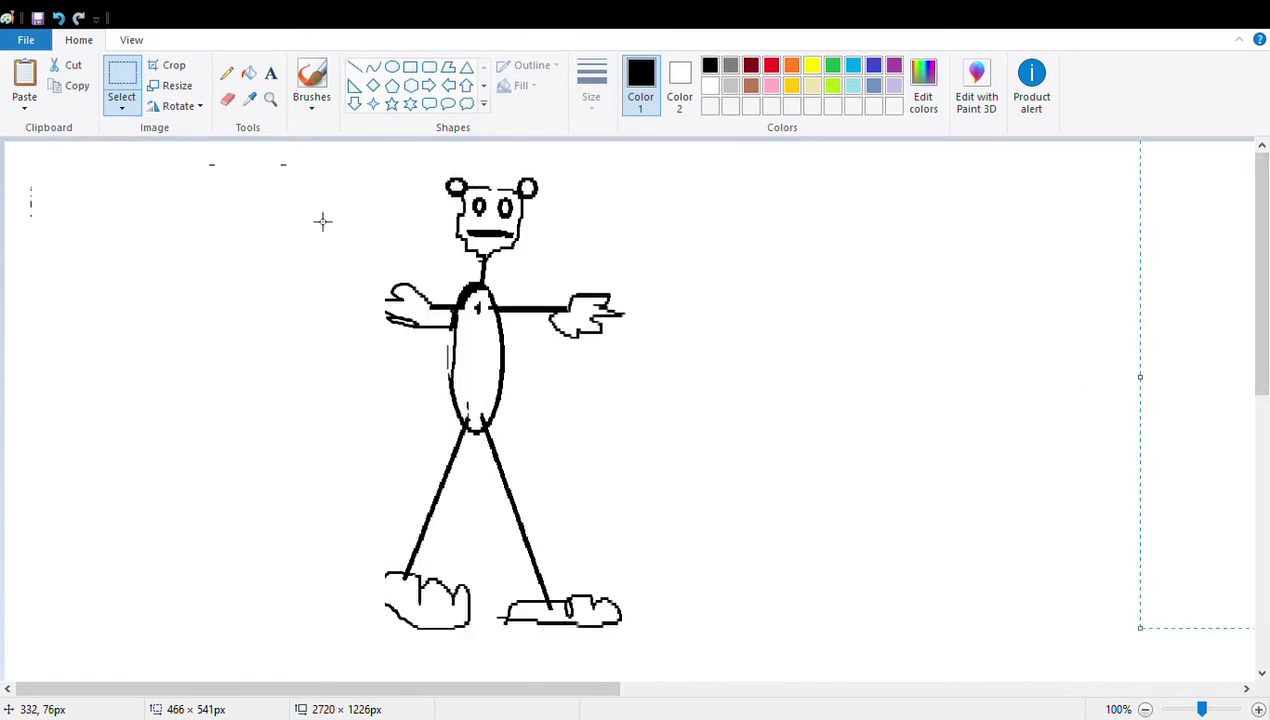
{"action": "mouse_move", "coordinate": [346, 167]}
{"action": "left_mouse_down"}
{"action": "mouse_move", "coordinate": [714, 553]}
{"action": "mouse_move", "coordinate": [714, 658]}
{"action": "left_mouse_up"}
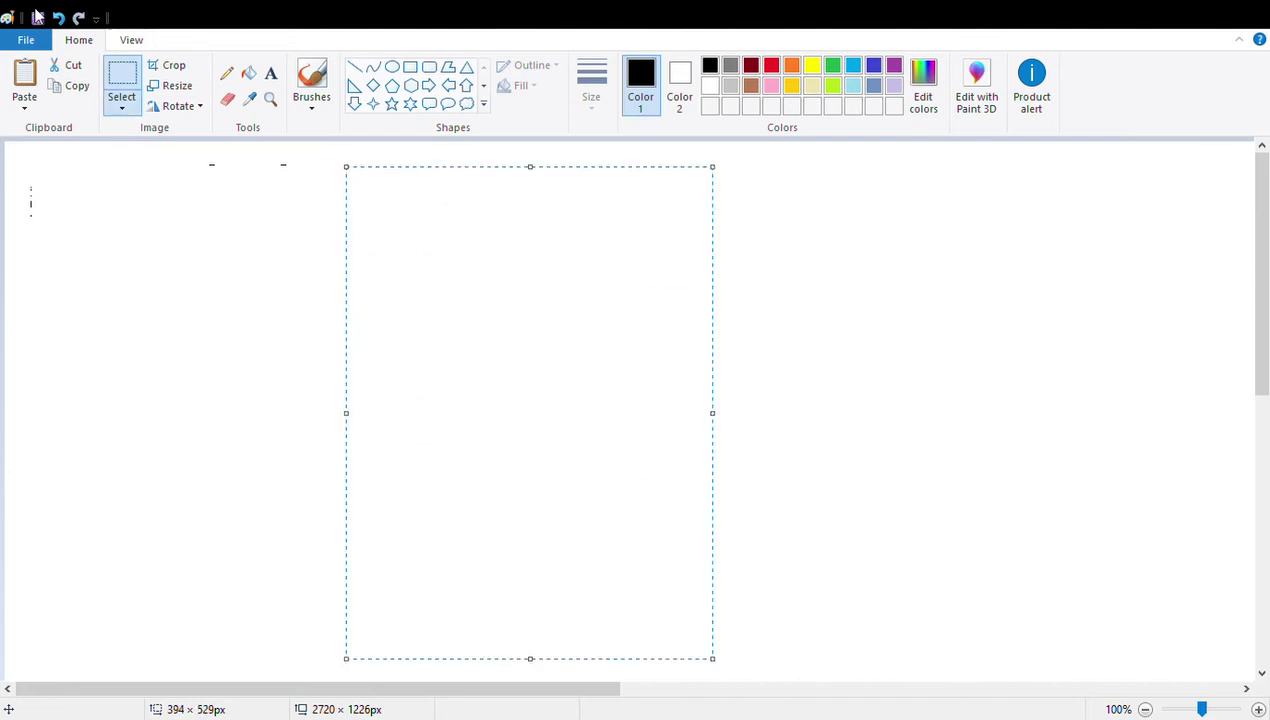
{"action": "left_click", "coordinate": [46, 308]}
{"action": "left_click", "coordinate": [58, 18]}
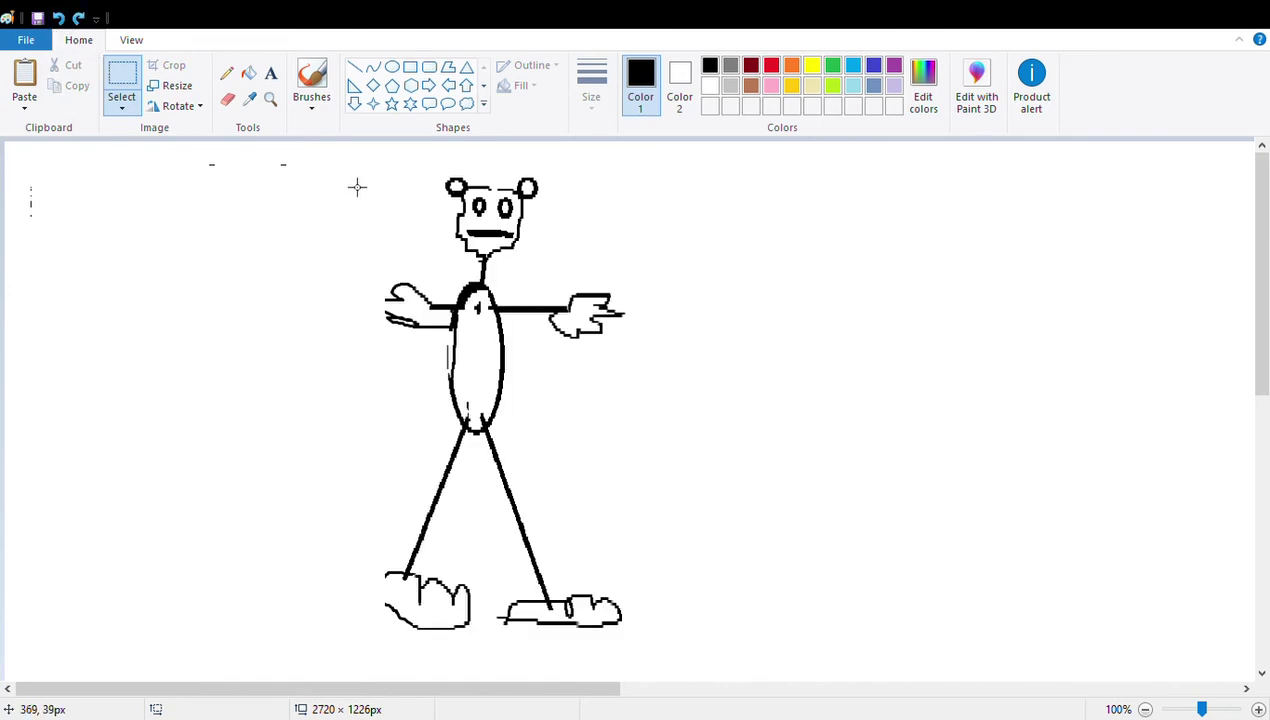
{"action": "mouse_move", "coordinate": [365, 162]}
{"action": "left_mouse_down"}
{"action": "mouse_move", "coordinate": [688, 636]}
{"action": "mouse_move", "coordinate": [683, 660]}
{"action": "left_mouse_up"}
{"action": "mouse_move", "coordinate": [513, 527]}
{"action": "left_mouse_down"}
{"action": "mouse_move", "coordinate": [706, 582]}
{"action": "mouse_move", "coordinate": [947, 519]}
{"action": "mouse_move", "coordinate": [329, 544]}
{"action": "mouse_move", "coordinate": [561, 578]}
{"action": "mouse_move", "coordinate": [541, 569]}
{"action": "left_mouse_up"}
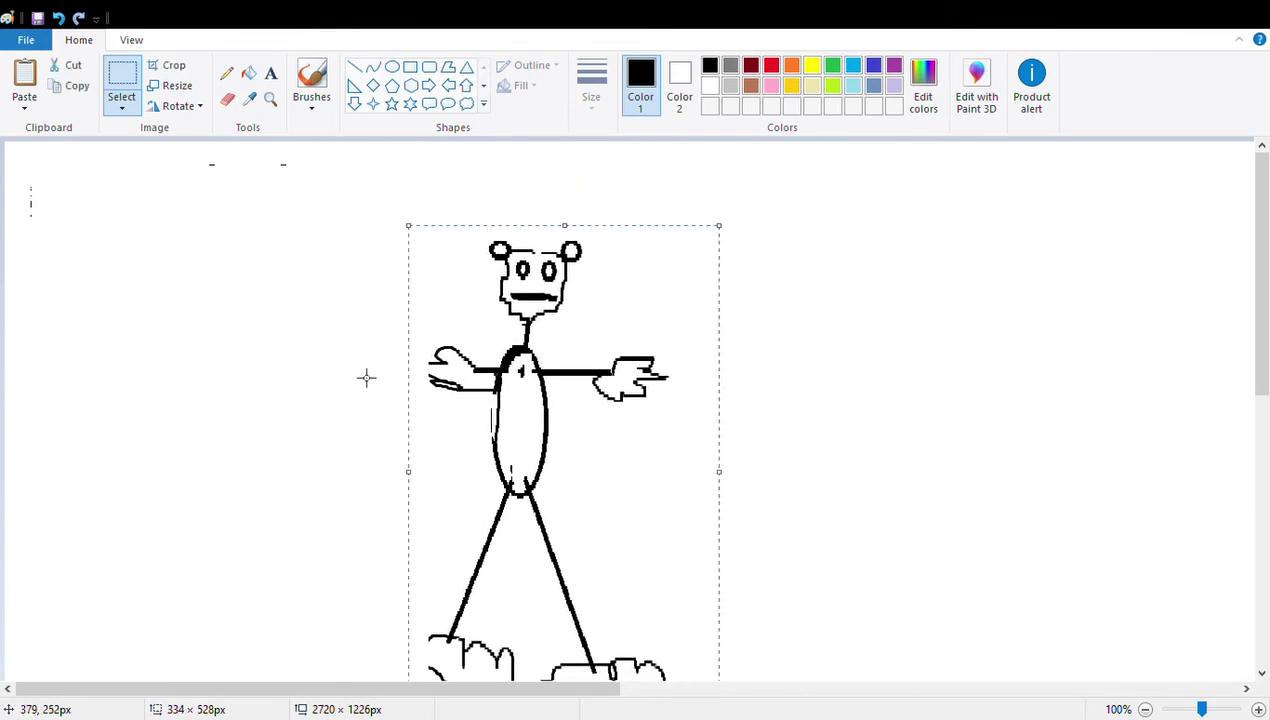
- Draw two wide stacked rectangles left of the character as a tabletop
{"action": "left_click", "coordinate": [415, 69]}
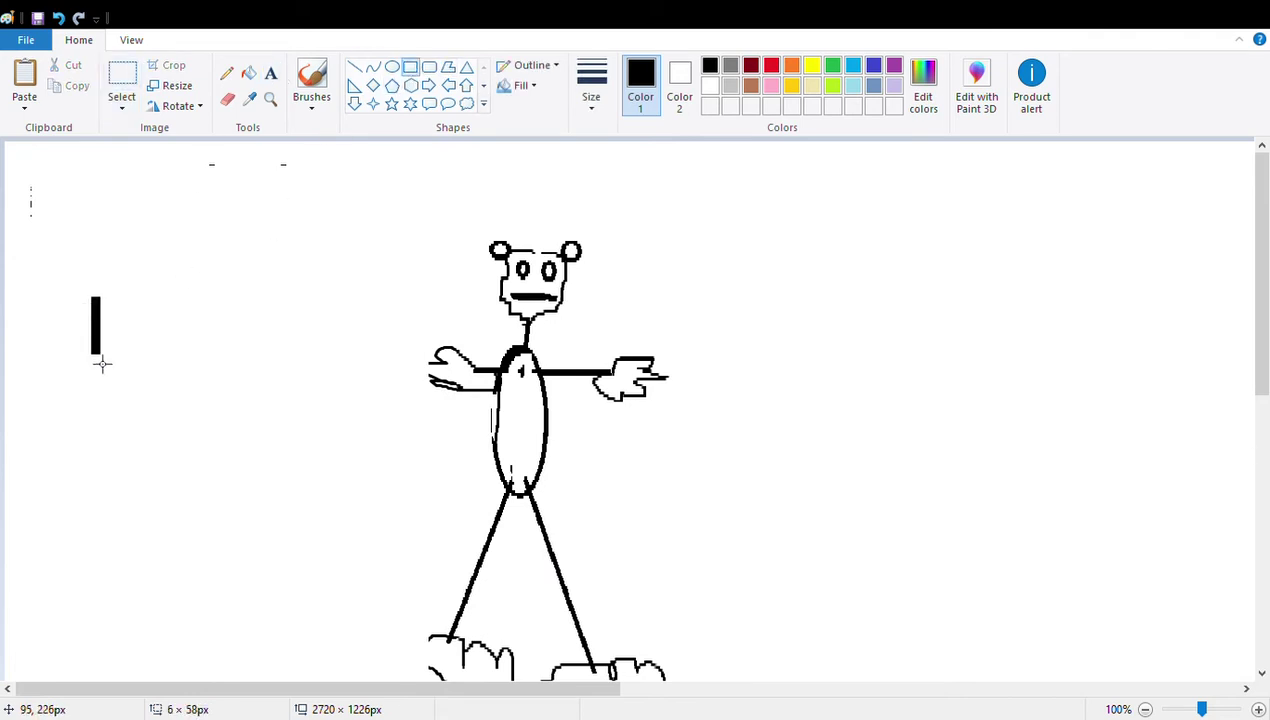
{"action": "left_click_drag", "start_coordinate": [100, 376], "coordinate": [400, 429]}
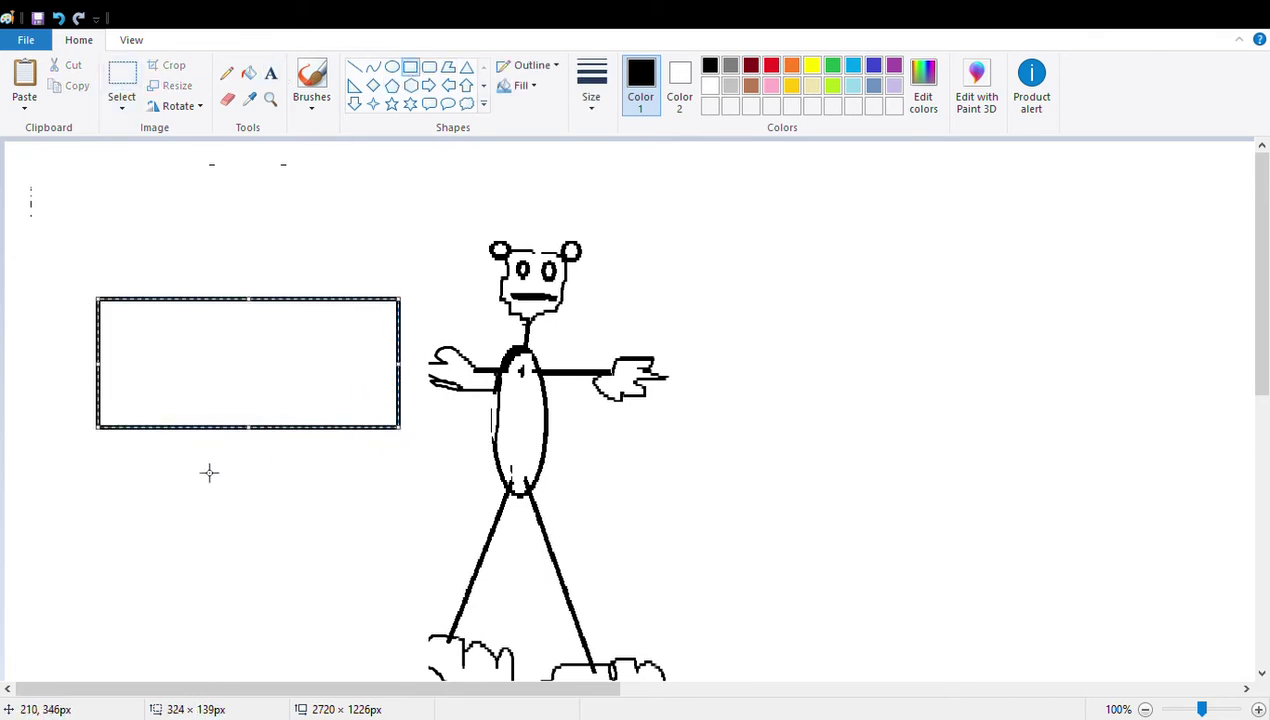
{"action": "left_click", "coordinate": [70, 488]}
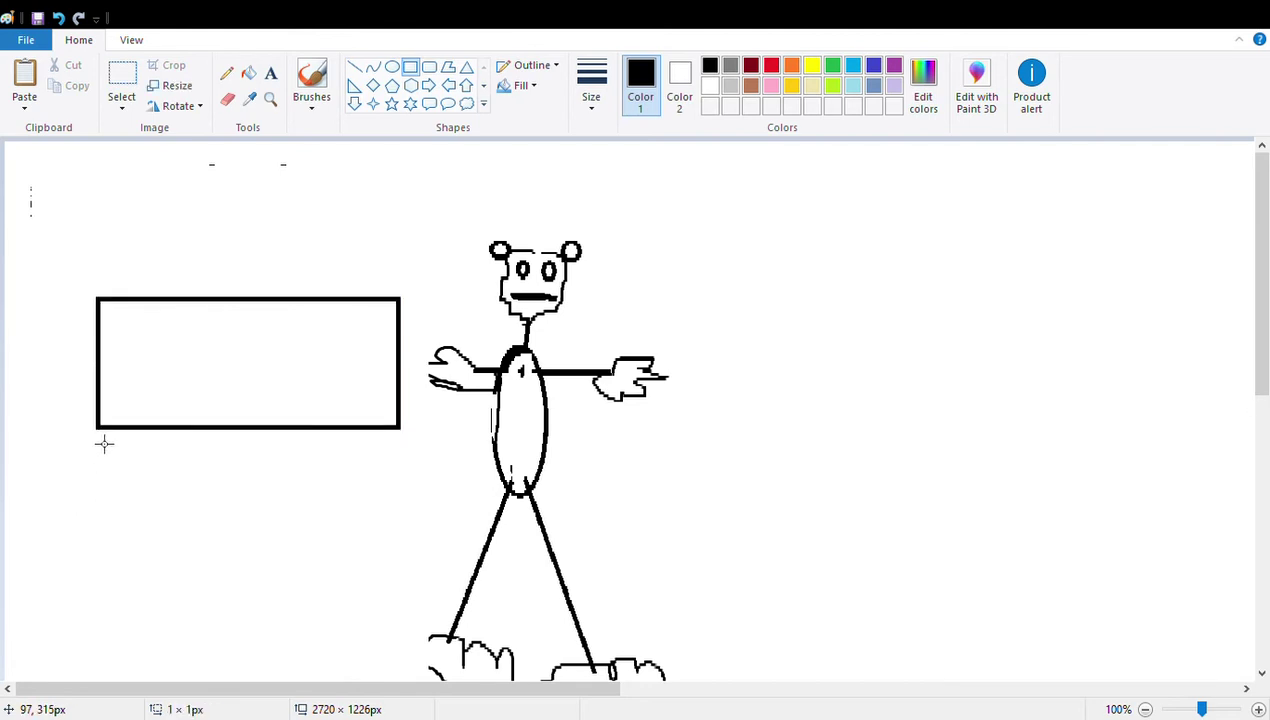
{"action": "left_click_drag", "start_coordinate": [104, 444], "coordinate": [417, 509]}
{"action": "left_click_drag", "start_coordinate": [291, 485], "coordinate": [287, 477]}
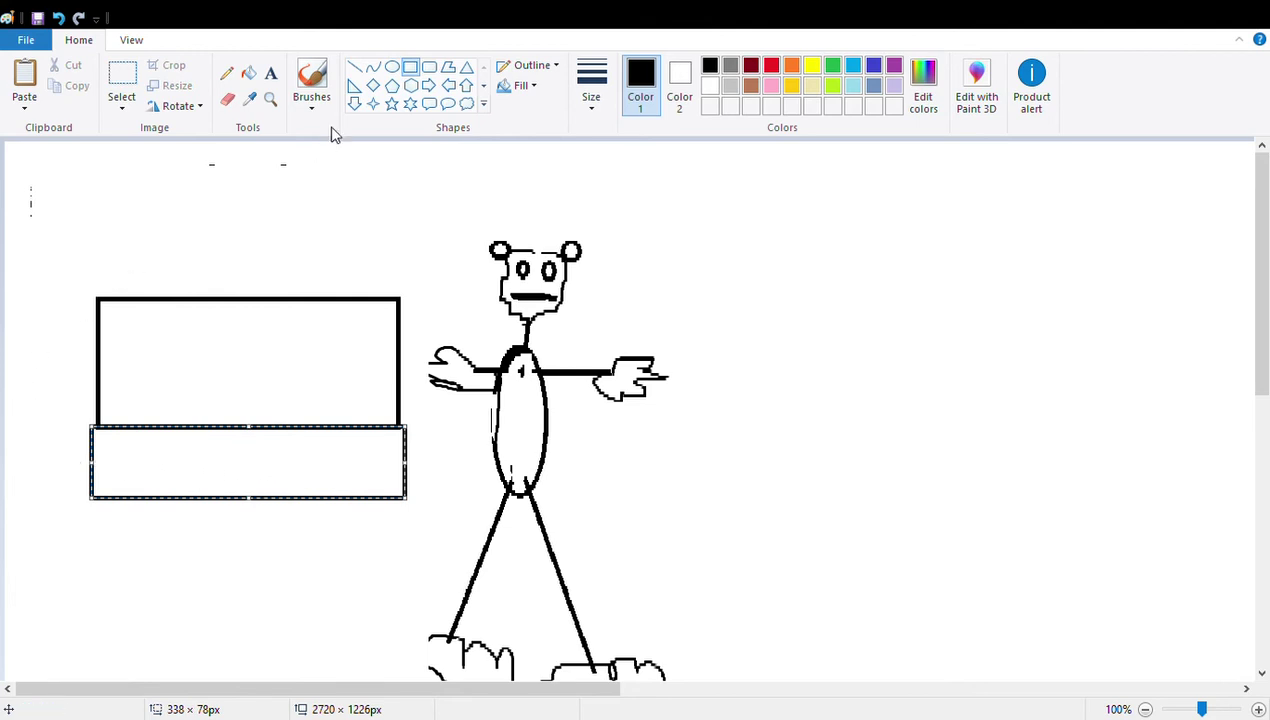
- Add four straight-line legs under and beside the stacked rectangles
{"action": "left_click", "coordinate": [355, 66]}
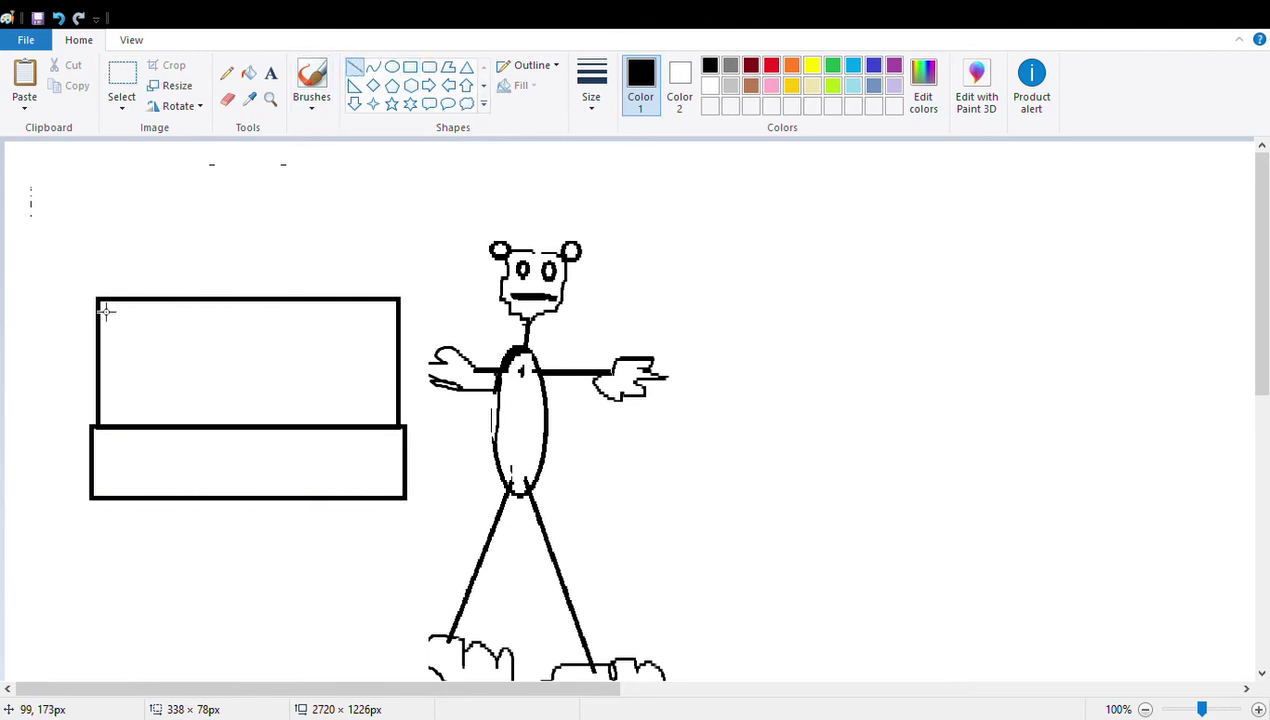
{"action": "left_click_drag", "start_coordinate": [97, 301], "coordinate": [86, 565]}
{"action": "left_click_drag", "start_coordinate": [107, 499], "coordinate": [115, 577]}
{"action": "left_click_drag", "start_coordinate": [359, 507], "coordinate": [361, 577]}
{"action": "left_click_drag", "start_coordinate": [405, 349], "coordinate": [428, 588]}
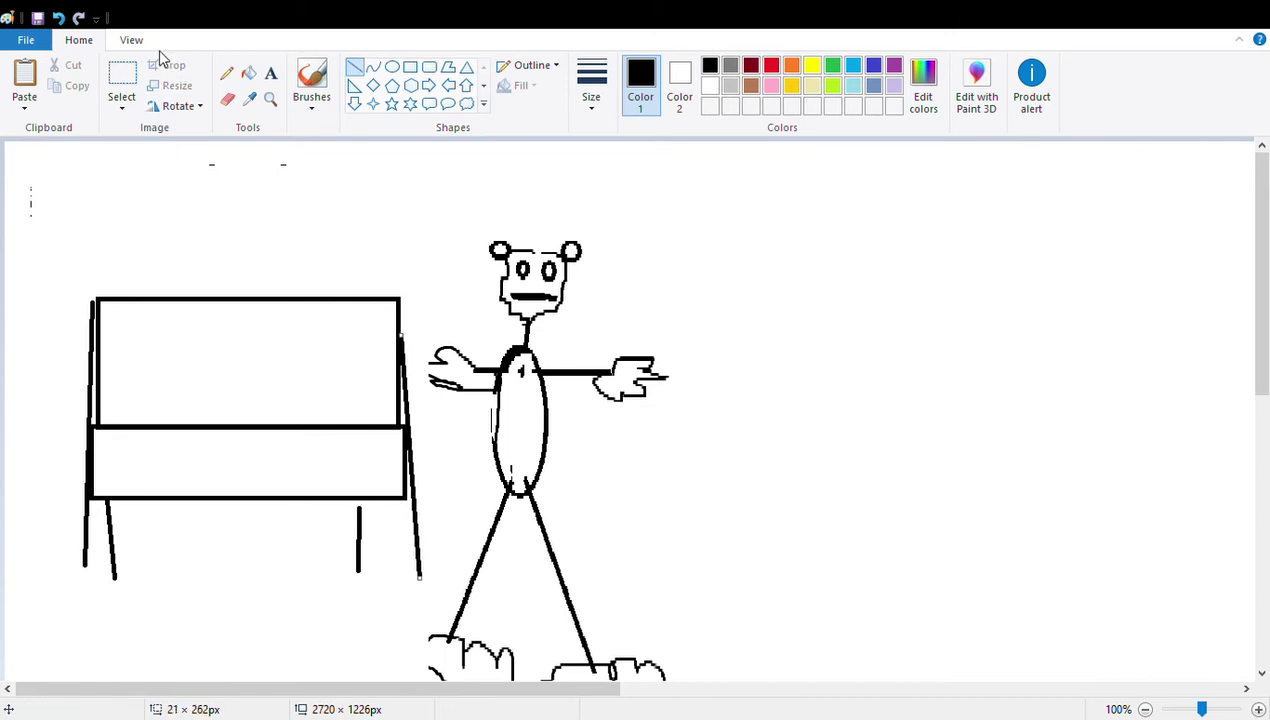
- Move the whole stick figure over onto the left board
{"action": "left_click", "coordinate": [122, 76]}
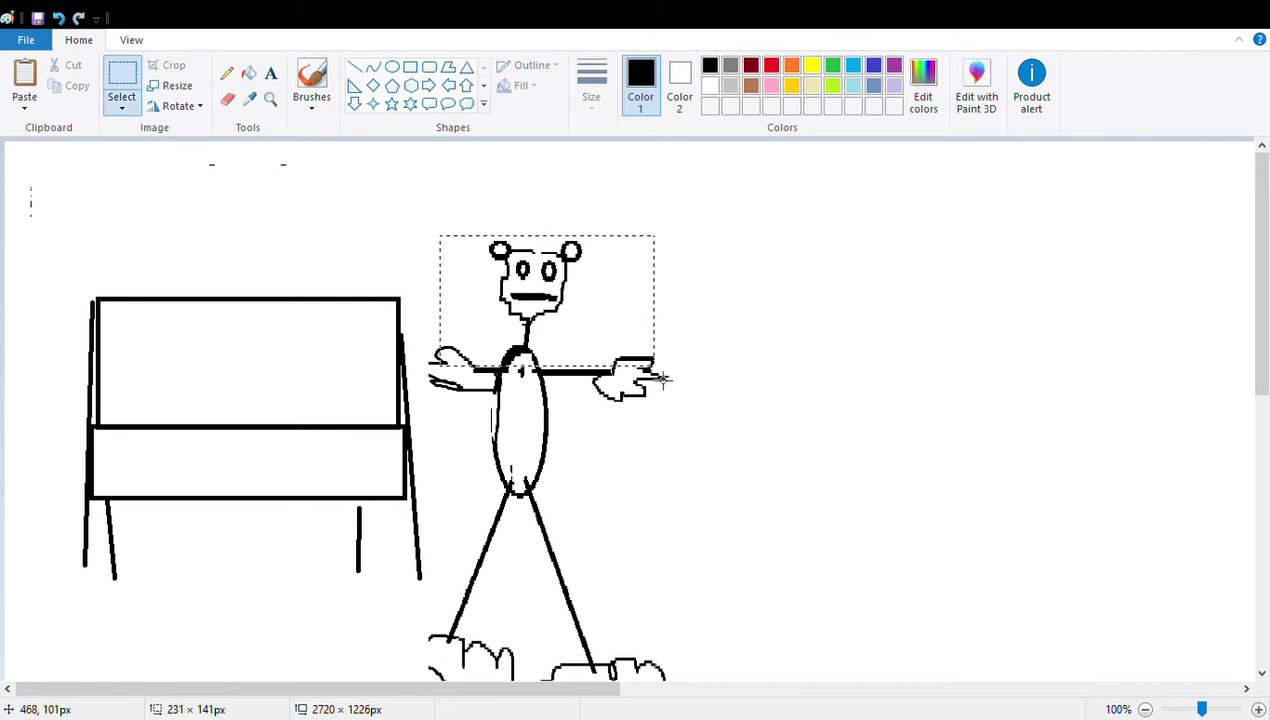
{"action": "left_click_drag", "start_coordinate": [532, 249], "coordinate": [689, 703]}
{"action": "left_click_drag", "start_coordinate": [614, 649], "coordinate": [333, 622]}
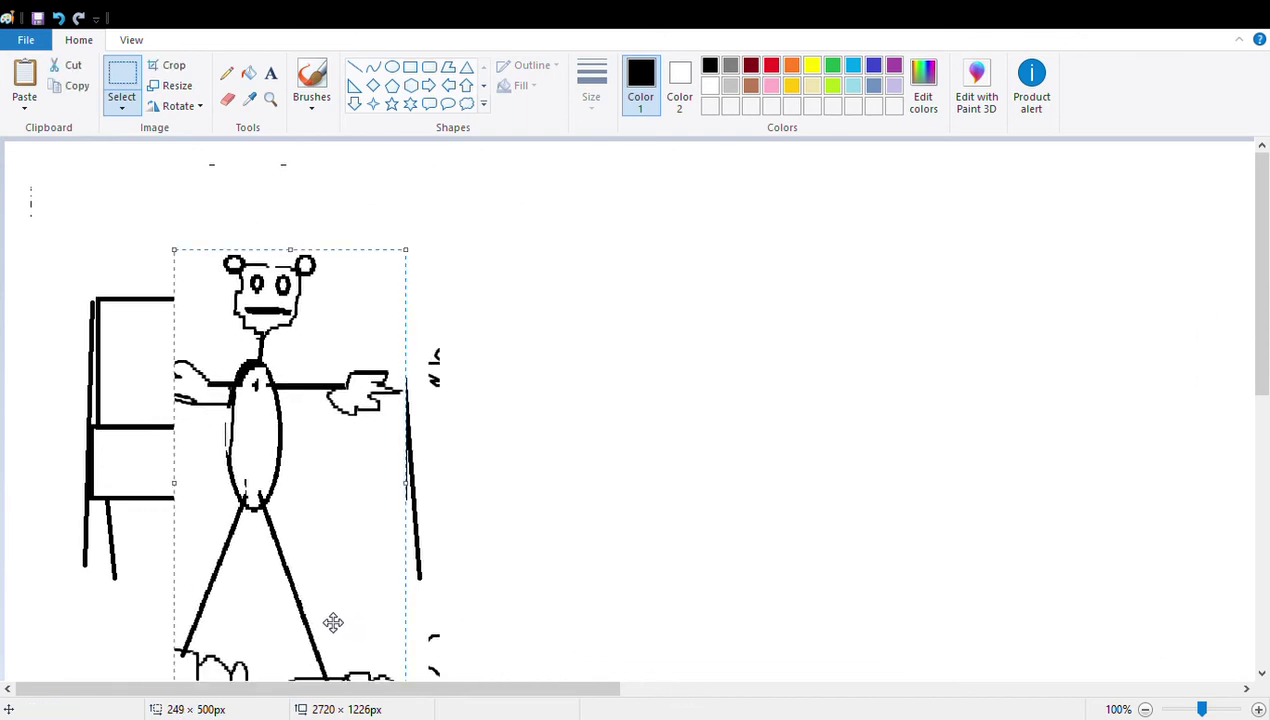
{"action": "left_click_drag", "start_coordinate": [309, 580], "coordinate": [291, 504]}
{"action": "left_click", "coordinate": [703, 445]}
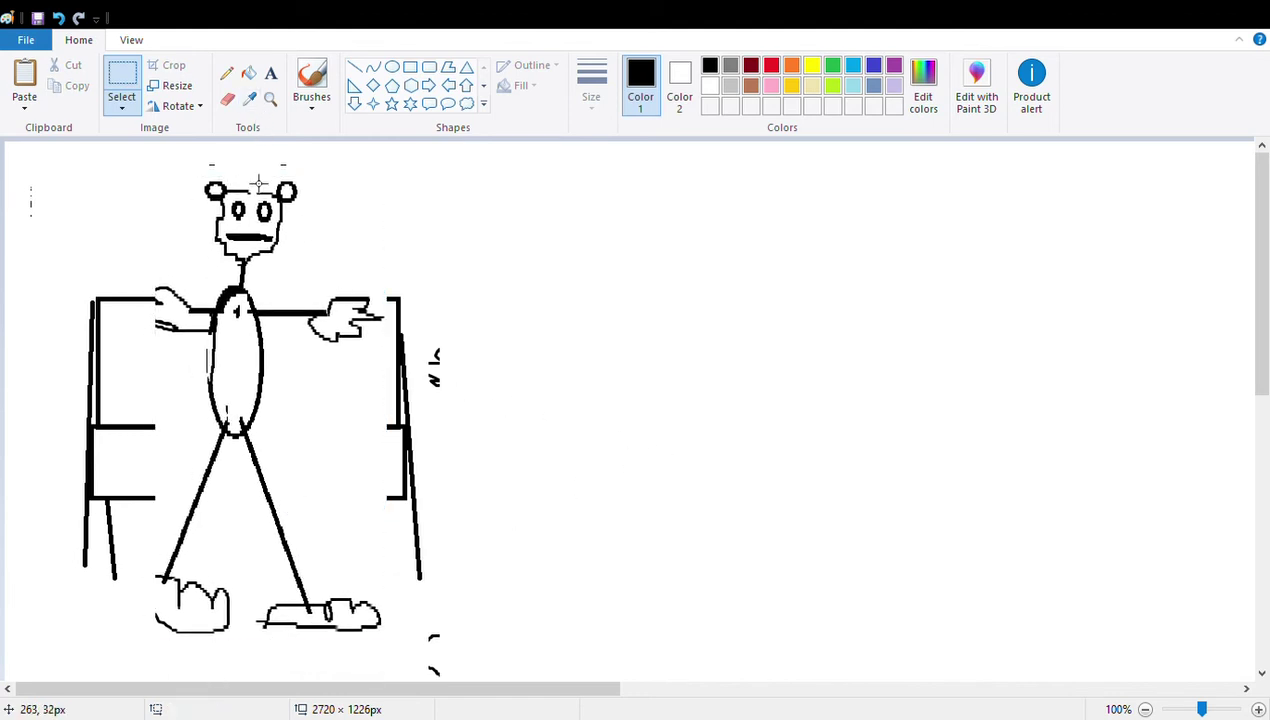
- Select the eared head, draw a new round head on the neck, and start the first eye
{"action": "mouse_move", "coordinate": [169, 171]}
{"action": "left_mouse_down"}
{"action": "mouse_move", "coordinate": [332, 268]}
{"action": "mouse_move", "coordinate": [619, 234]}
{"action": "left_mouse_up"}
{"action": "left_click", "coordinate": [391, 67]}
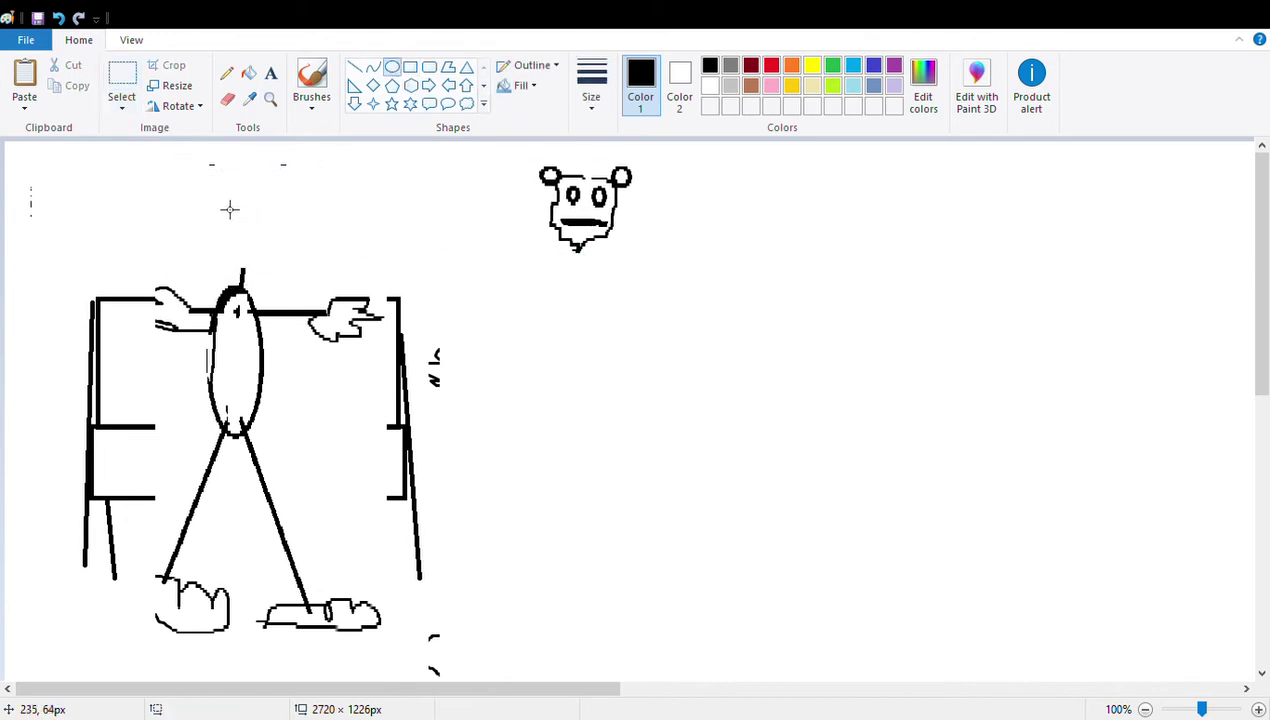
{"action": "left_click_drag", "start_coordinate": [213, 195], "coordinate": [295, 282]}
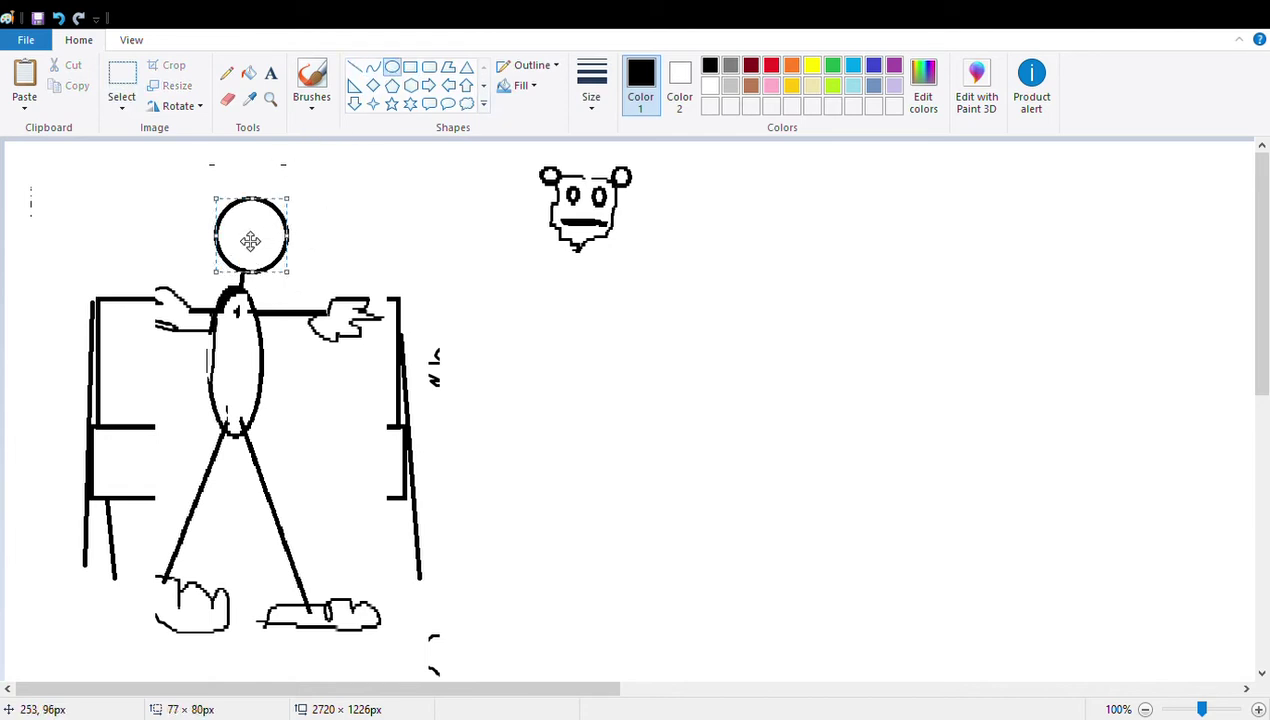
{"action": "key", "text": "Escape"}
{"action": "mouse_move", "coordinate": [231, 220]}
{"action": "left_mouse_down"}
{"action": "mouse_move", "coordinate": [248, 235]}
{"action": "mouse_move", "coordinate": [263, 218]}
{"action": "mouse_move", "coordinate": [256, 229]}
{"action": "mouse_move", "coordinate": [250, 214]}
{"action": "mouse_move", "coordinate": [286, 243]}
{"action": "left_mouse_up"}
- Finish the first eye and draw a flat, narrow oval mouth across the face
{"action": "left_click", "coordinate": [201, 218]}
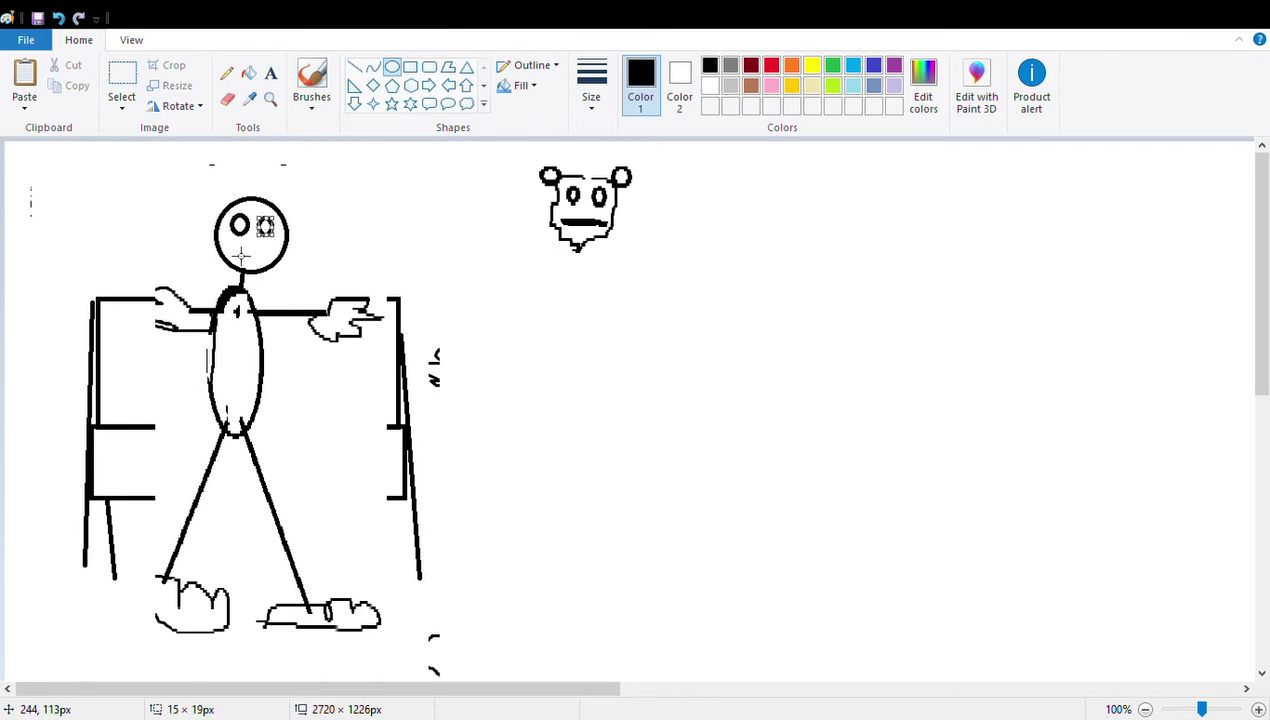
{"action": "mouse_move", "coordinate": [229, 245]}
{"action": "left_mouse_down"}
{"action": "mouse_move", "coordinate": [272, 249]}
{"action": "mouse_move", "coordinate": [280, 283]}
{"action": "mouse_move", "coordinate": [281, 258]}
{"action": "left_mouse_up"}
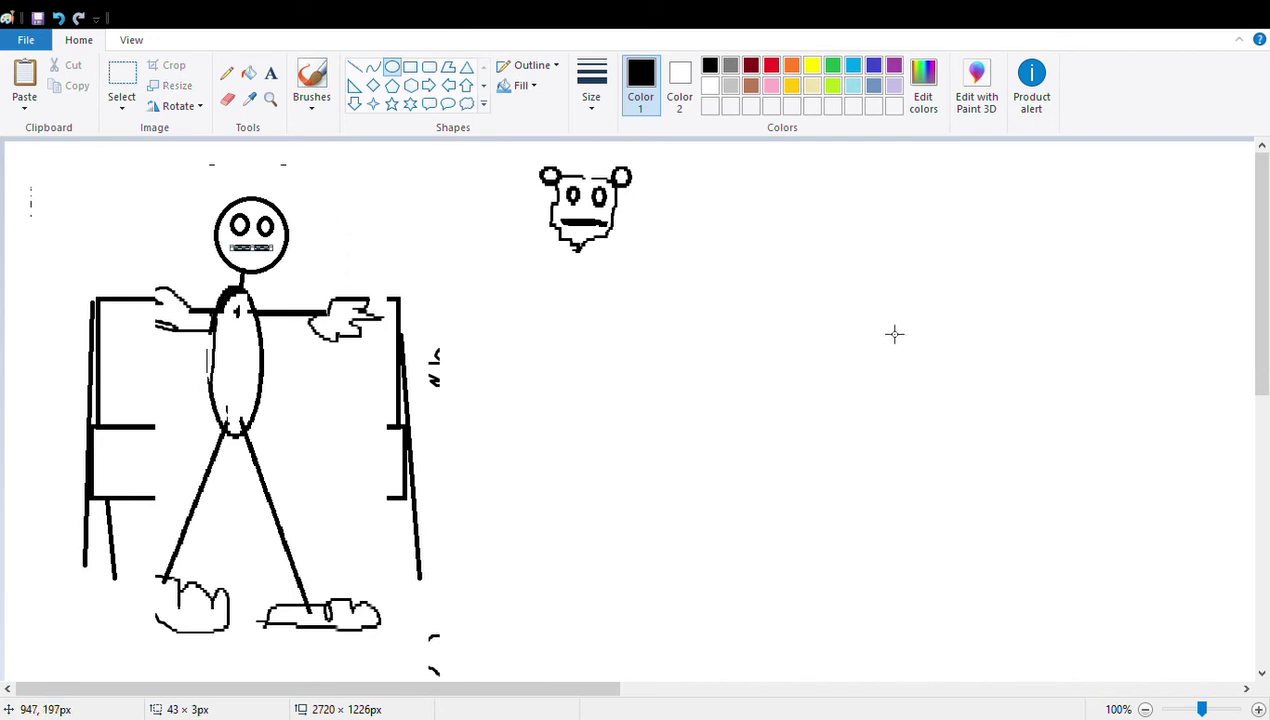
- Draw an oval head on the right with a line body, arms and two legs
{"action": "left_click_drag", "start_coordinate": [851, 294], "coordinate": [777, 375]}
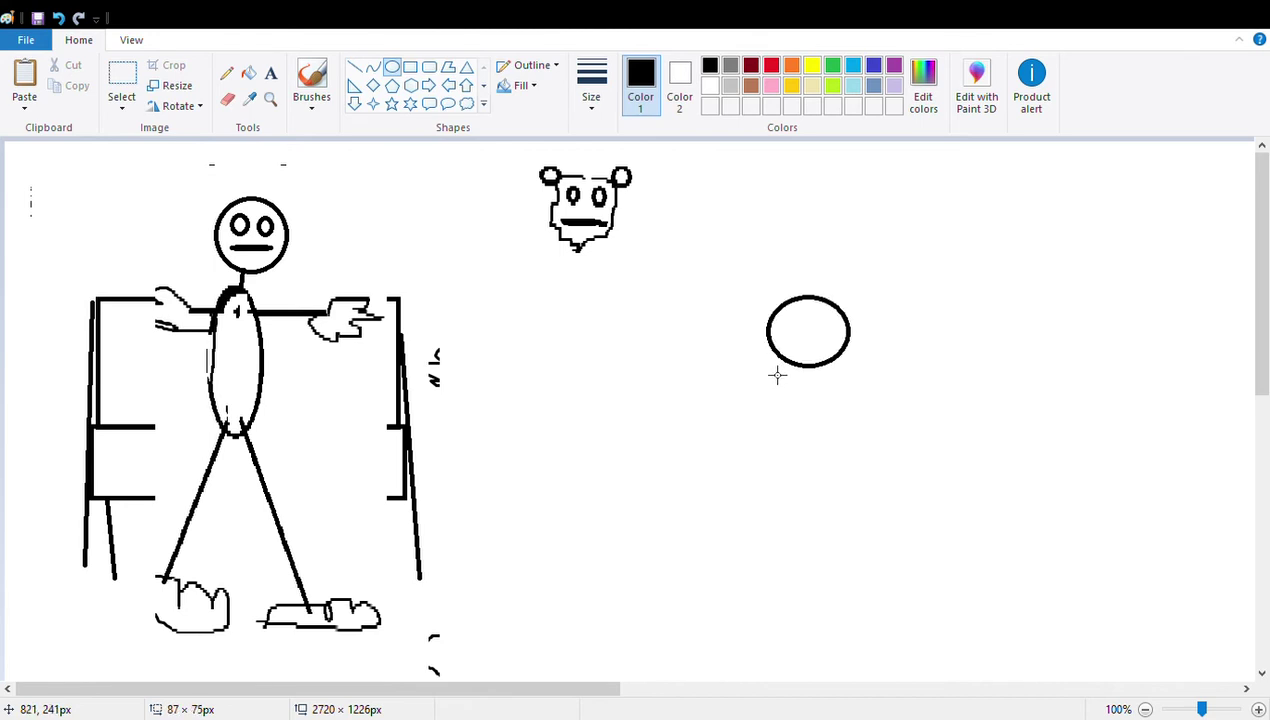
{"action": "left_click", "coordinate": [355, 67]}
{"action": "left_click_drag", "start_coordinate": [807, 367], "coordinate": [806, 478]}
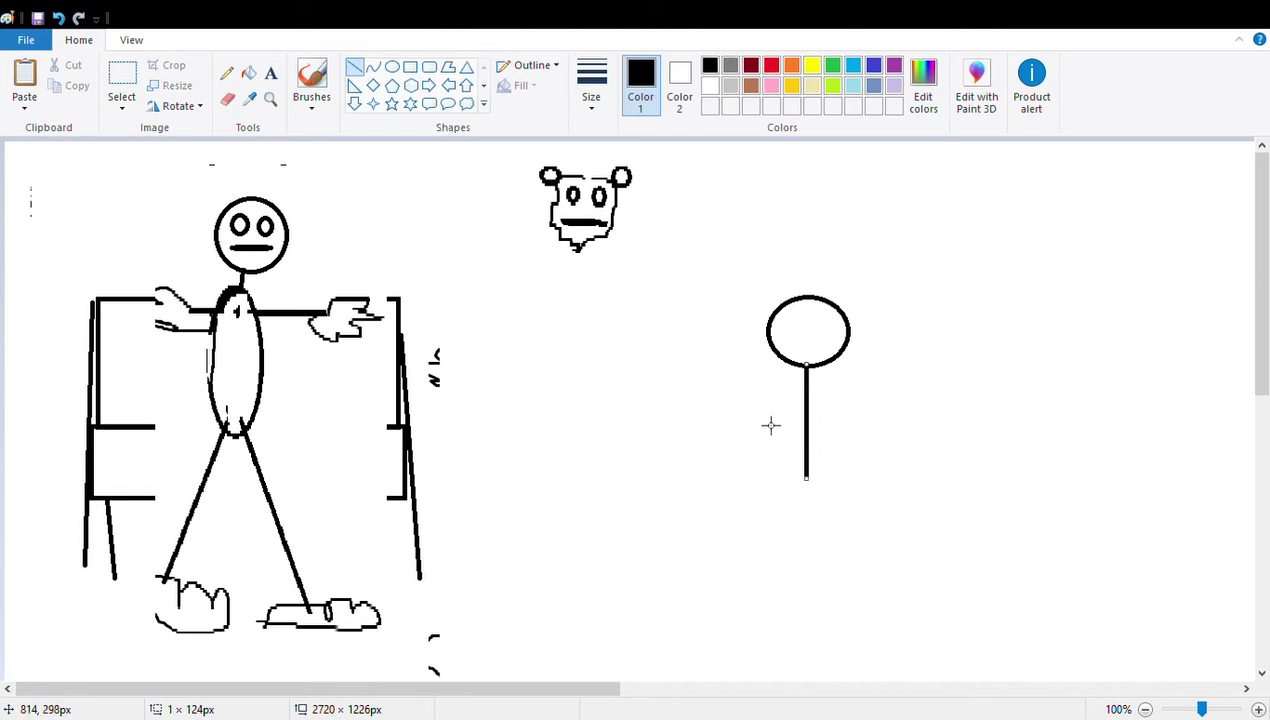
{"action": "left_click_drag", "start_coordinate": [760, 400], "coordinate": [863, 405]}
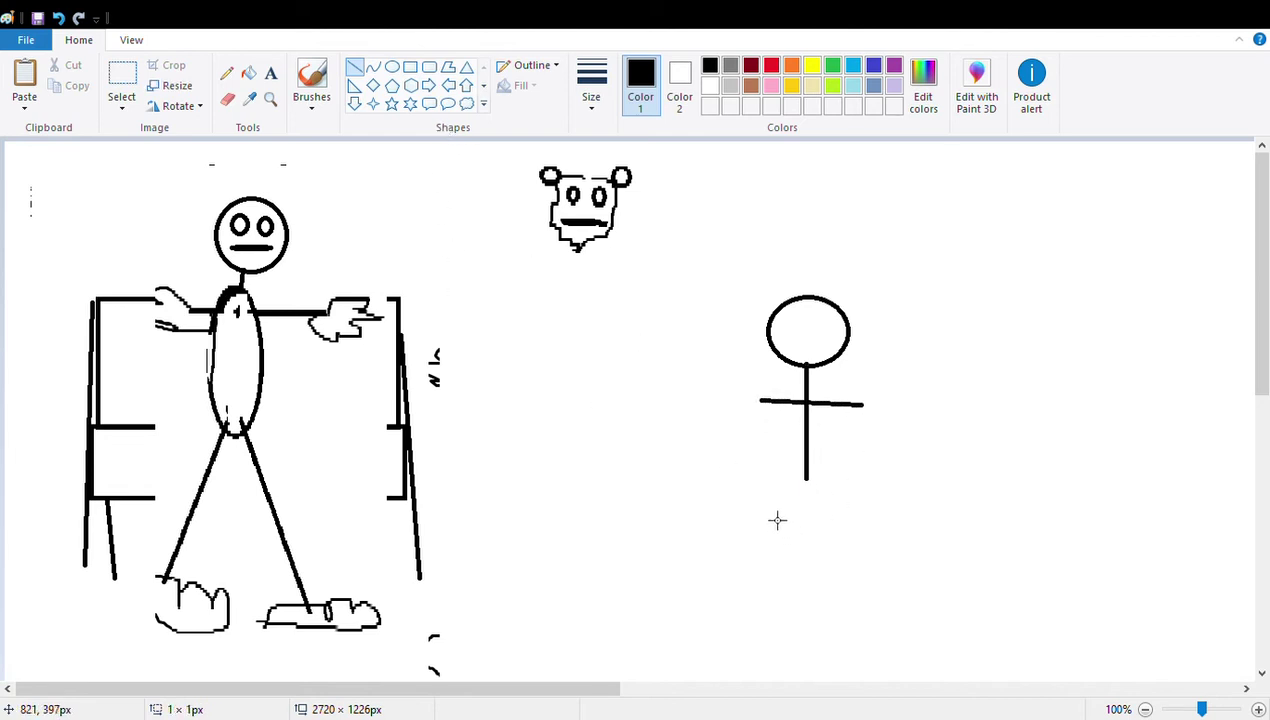
{"action": "left_click_drag", "start_coordinate": [768, 511], "coordinate": [806, 477]}
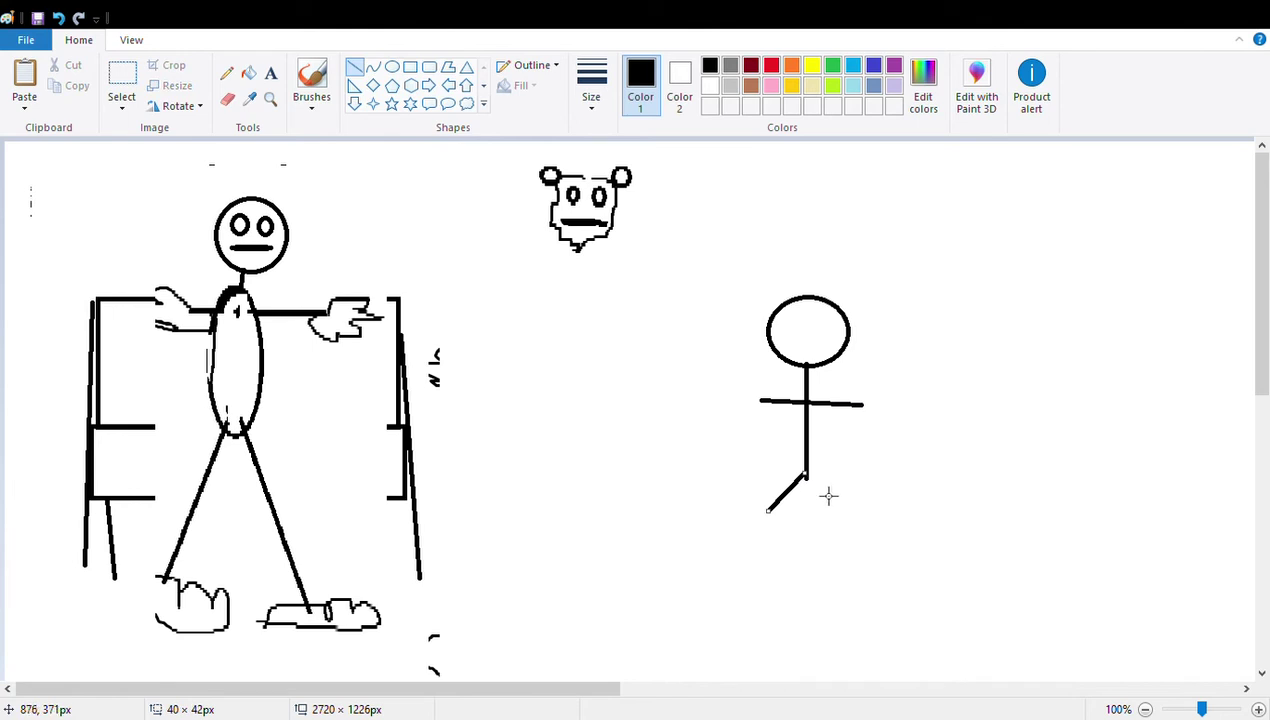
{"action": "left_click_drag", "start_coordinate": [840, 530], "coordinate": [806, 478]}
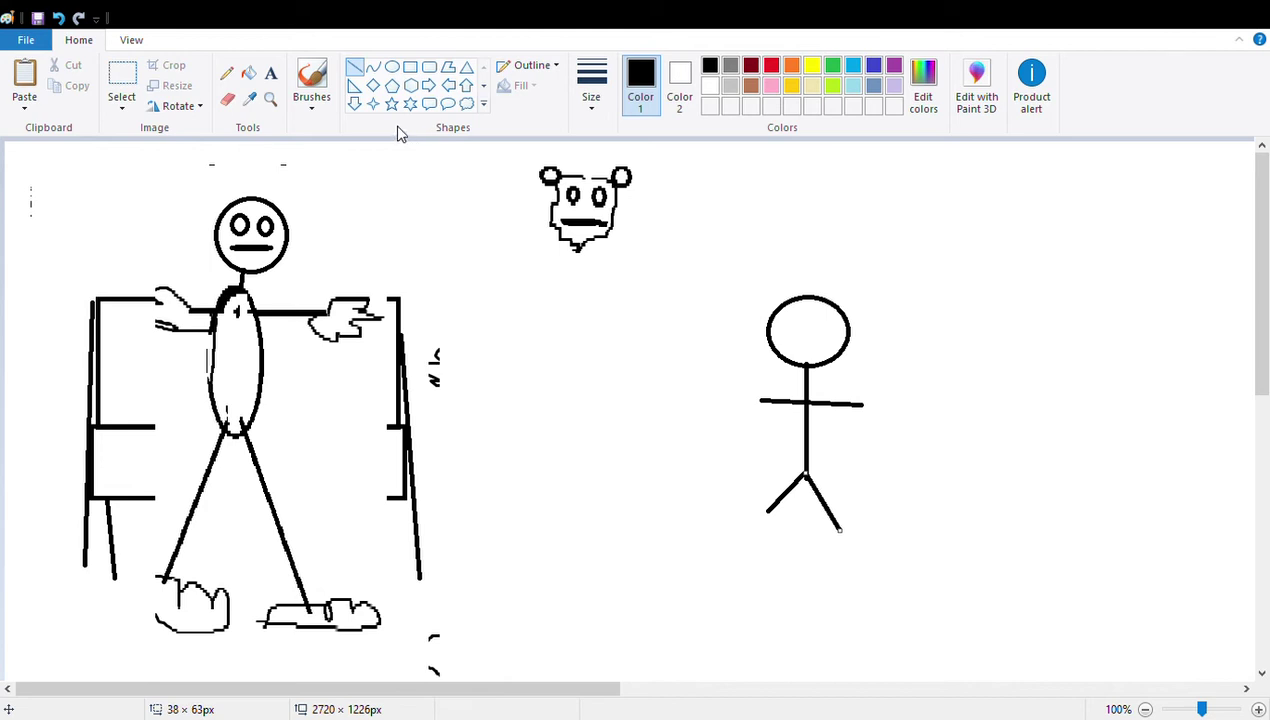
- Brush long hair over the head's top and sides and add oval eyes
{"action": "left_click", "coordinate": [320, 80]}
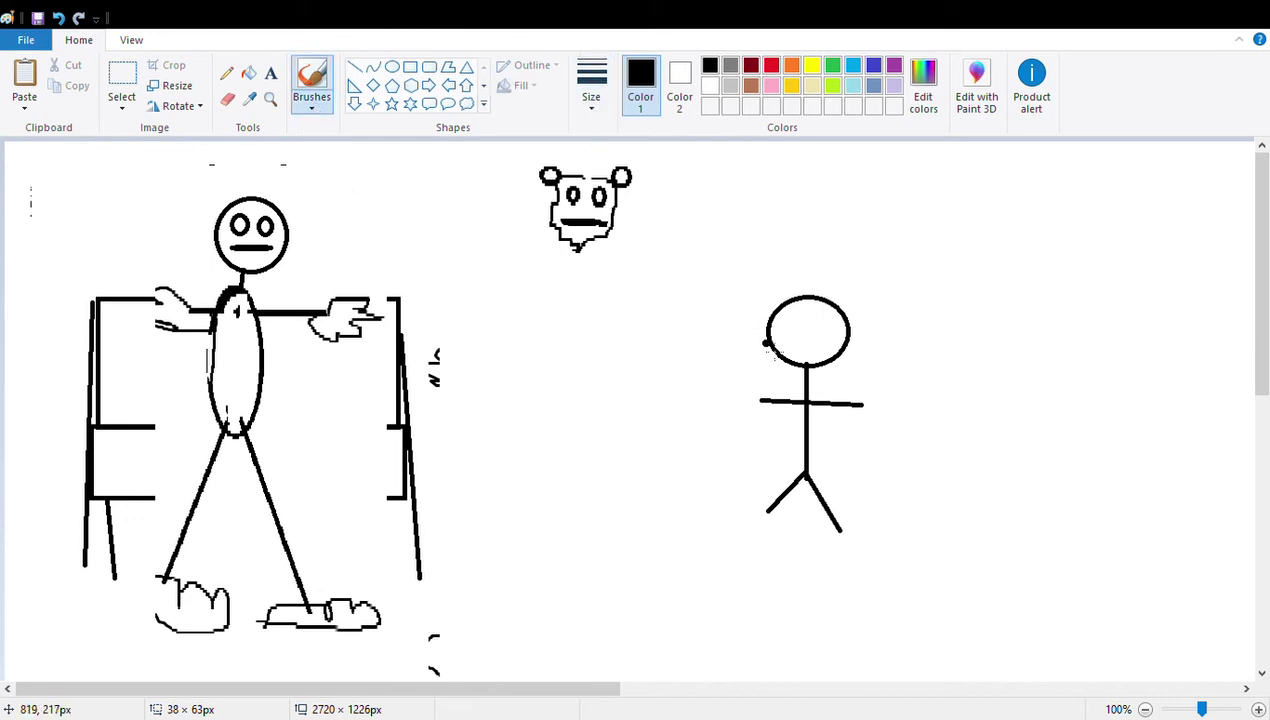
{"action": "left_click_drag", "start_coordinate": [766, 344], "coordinate": [766, 324]}
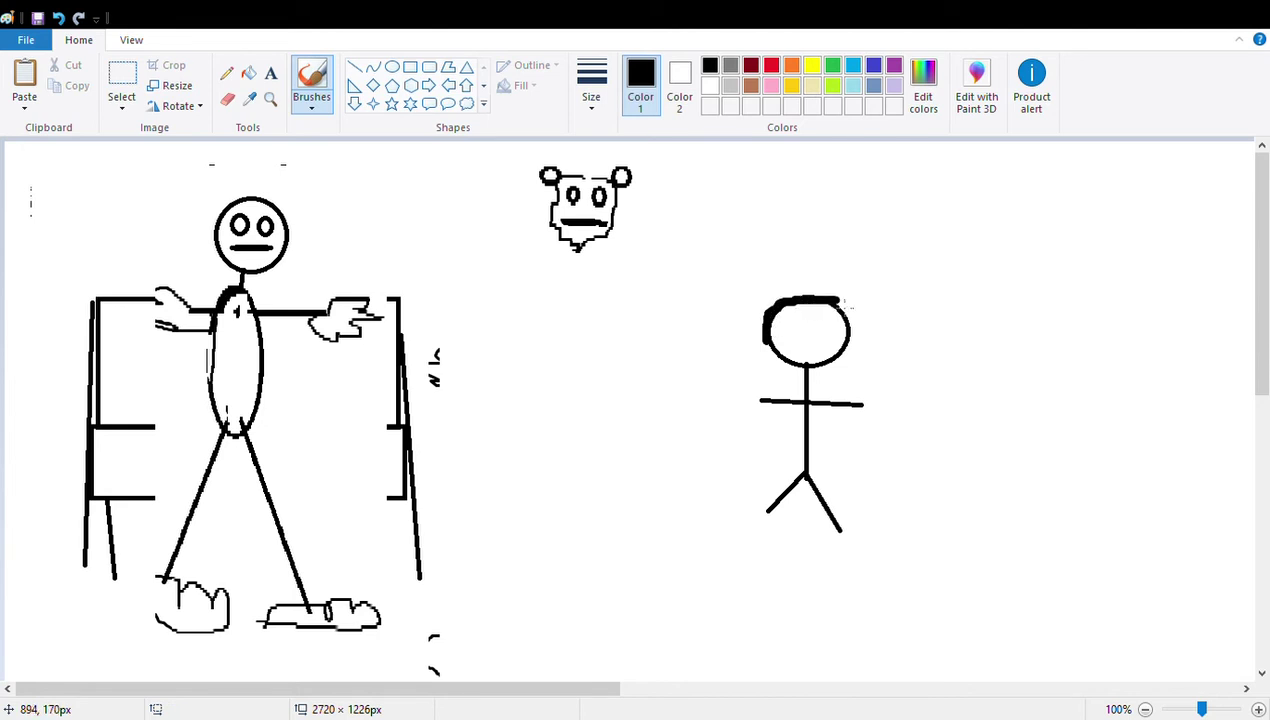
{"action": "left_click_drag", "start_coordinate": [840, 296], "coordinate": [868, 366]}
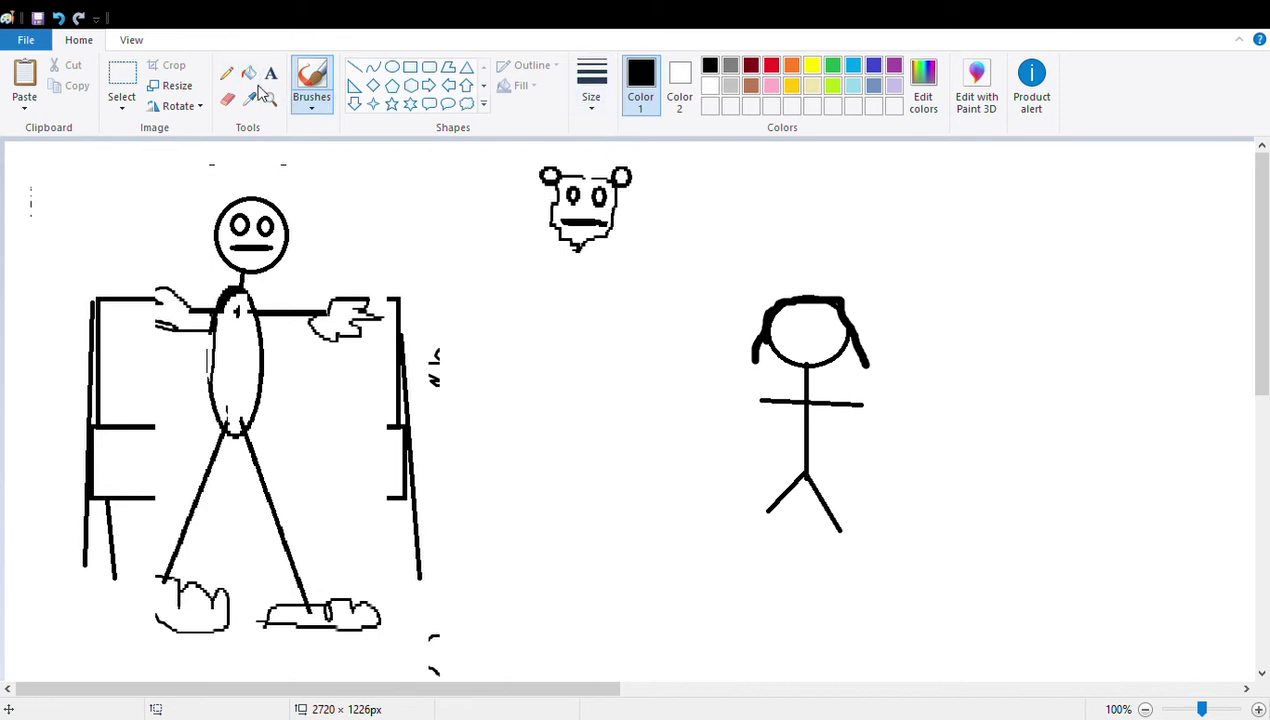
{"action": "left_click", "coordinate": [391, 68]}
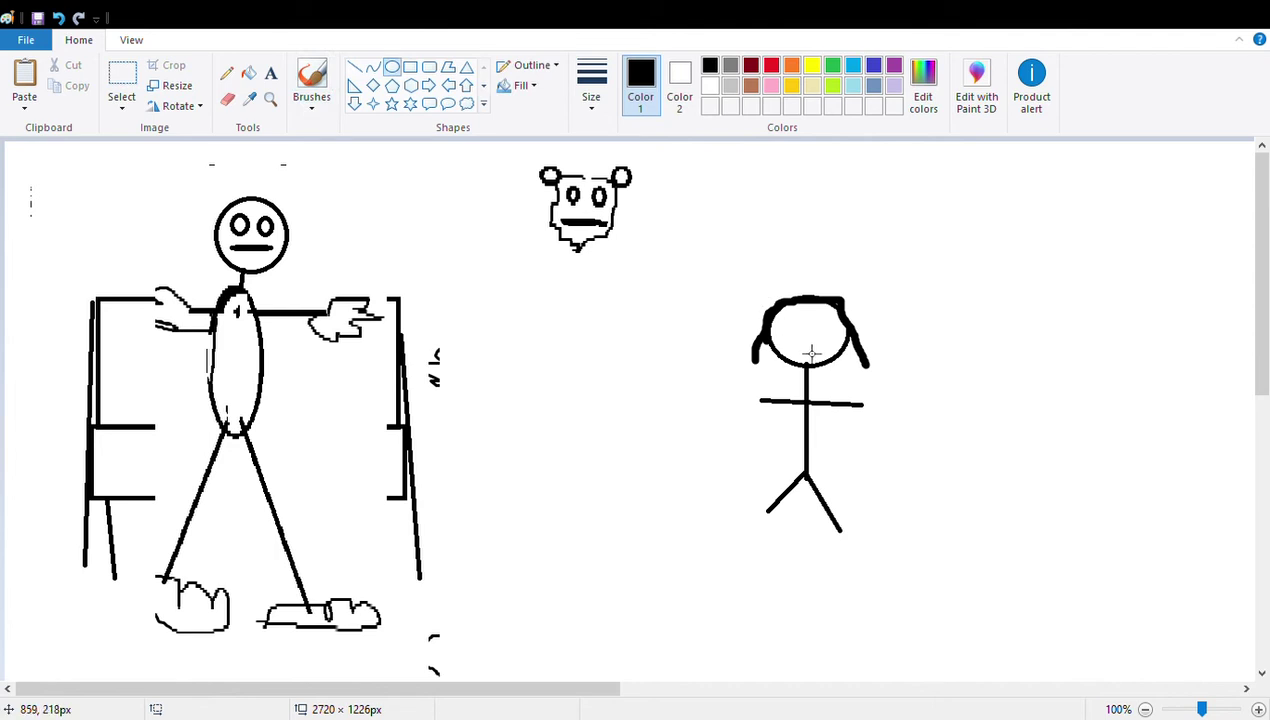
{"action": "mouse_move", "coordinate": [779, 318]}
{"action": "left_mouse_down"}
{"action": "mouse_move", "coordinate": [796, 339]}
{"action": "mouse_move", "coordinate": [832, 340]}
{"action": "left_mouse_up"}
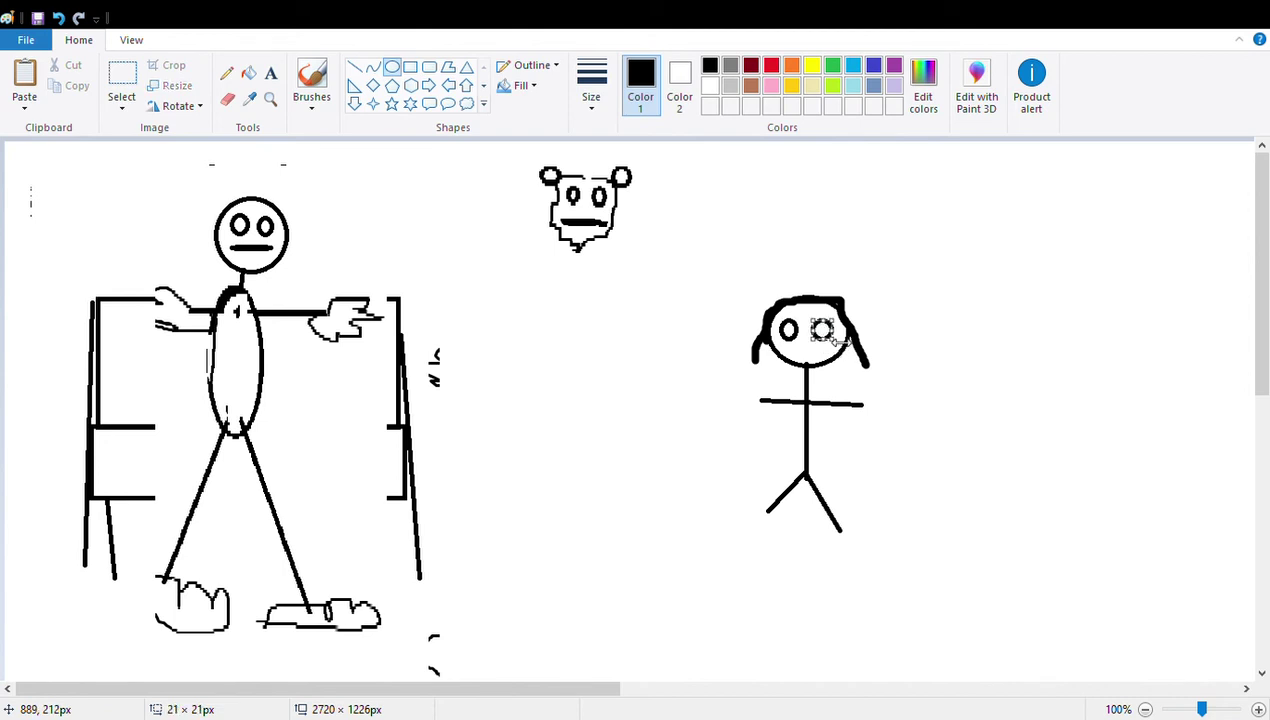
{"action": "left_click", "coordinate": [564, 357]}
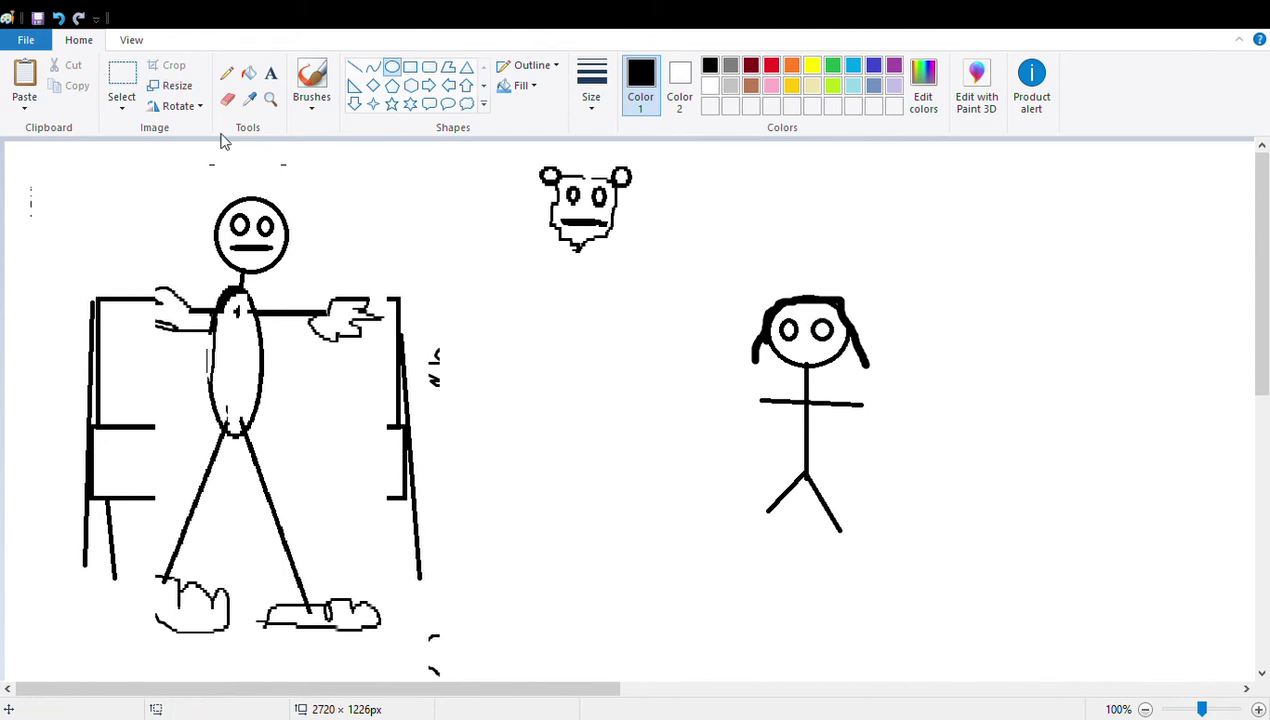
- Nudge the long-haired figure and draw an open oval mouth on its face
{"action": "left_click", "coordinate": [121, 76]}
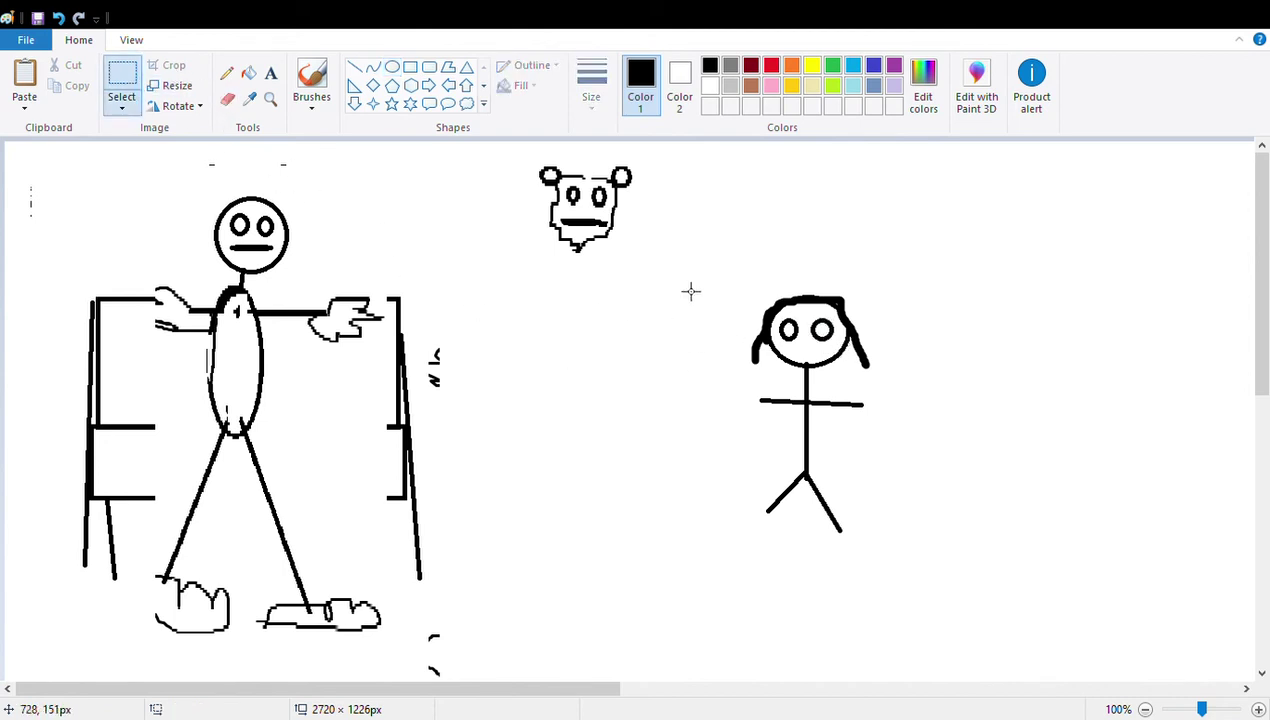
{"action": "left_click_drag", "start_coordinate": [699, 256], "coordinate": [934, 578]}
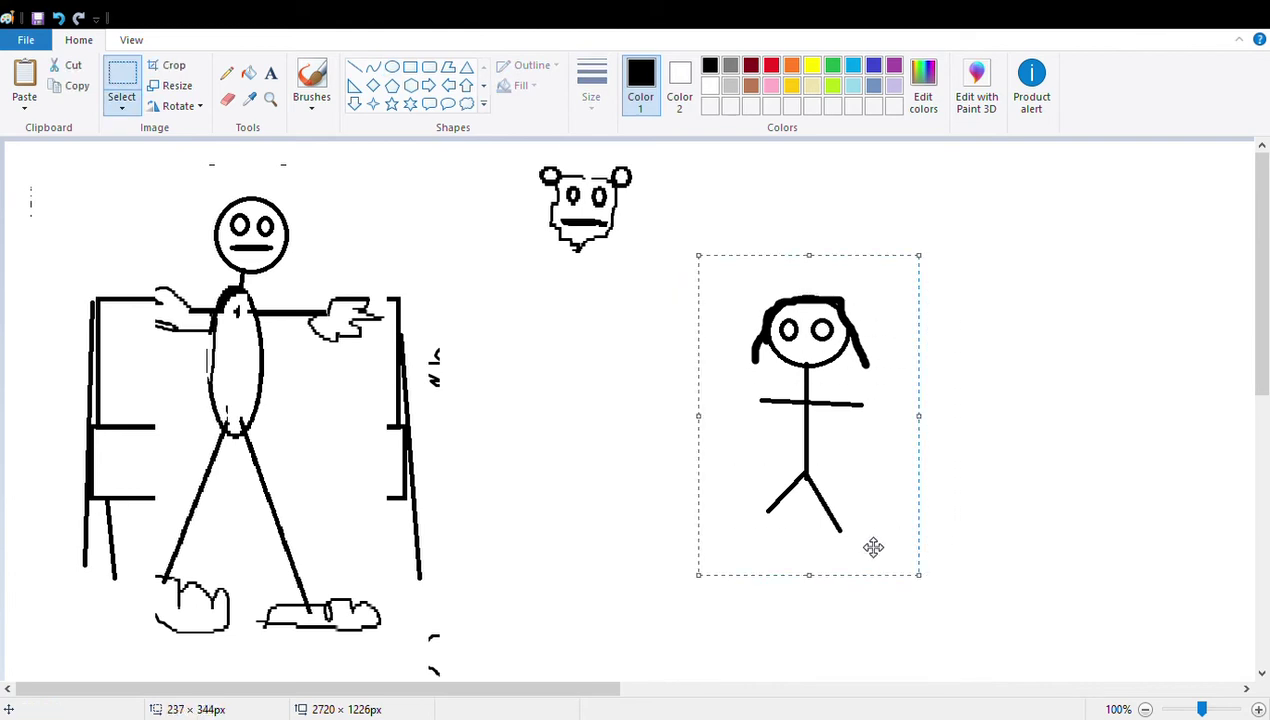
{"action": "mouse_move", "coordinate": [831, 471]}
{"action": "left_mouse_down"}
{"action": "mouse_move", "coordinate": [1054, 483]}
{"action": "mouse_move", "coordinate": [794, 540]}
{"action": "left_mouse_up"}
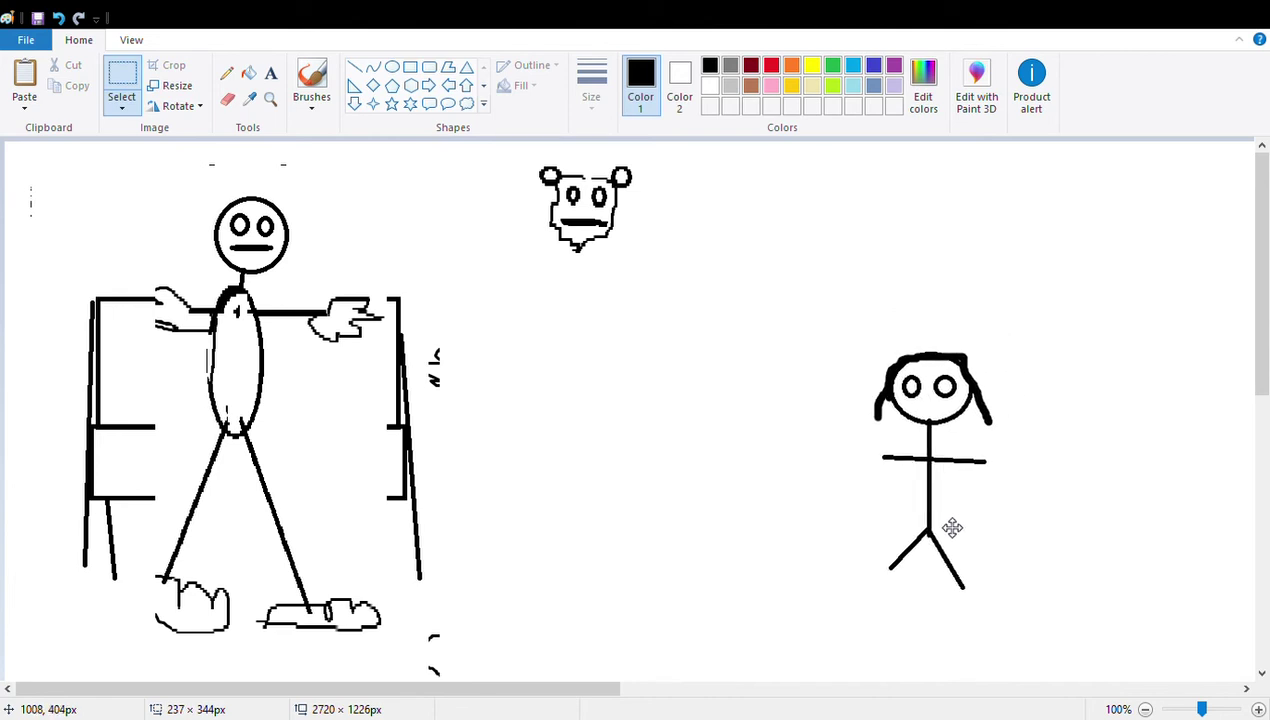
{"action": "left_click", "coordinate": [392, 68]}
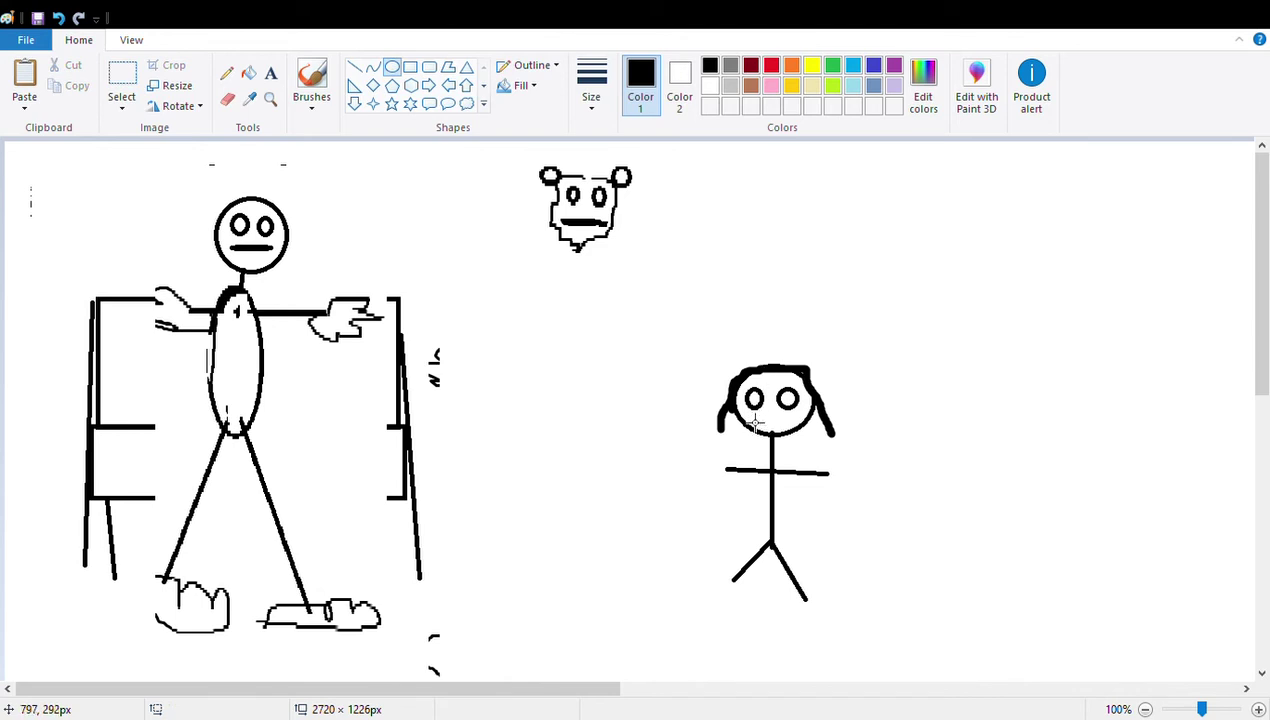
{"action": "mouse_move", "coordinate": [755, 425]}
{"action": "left_mouse_down"}
{"action": "mouse_move", "coordinate": [812, 456]}
{"action": "mouse_move", "coordinate": [798, 426]}
{"action": "left_mouse_up"}
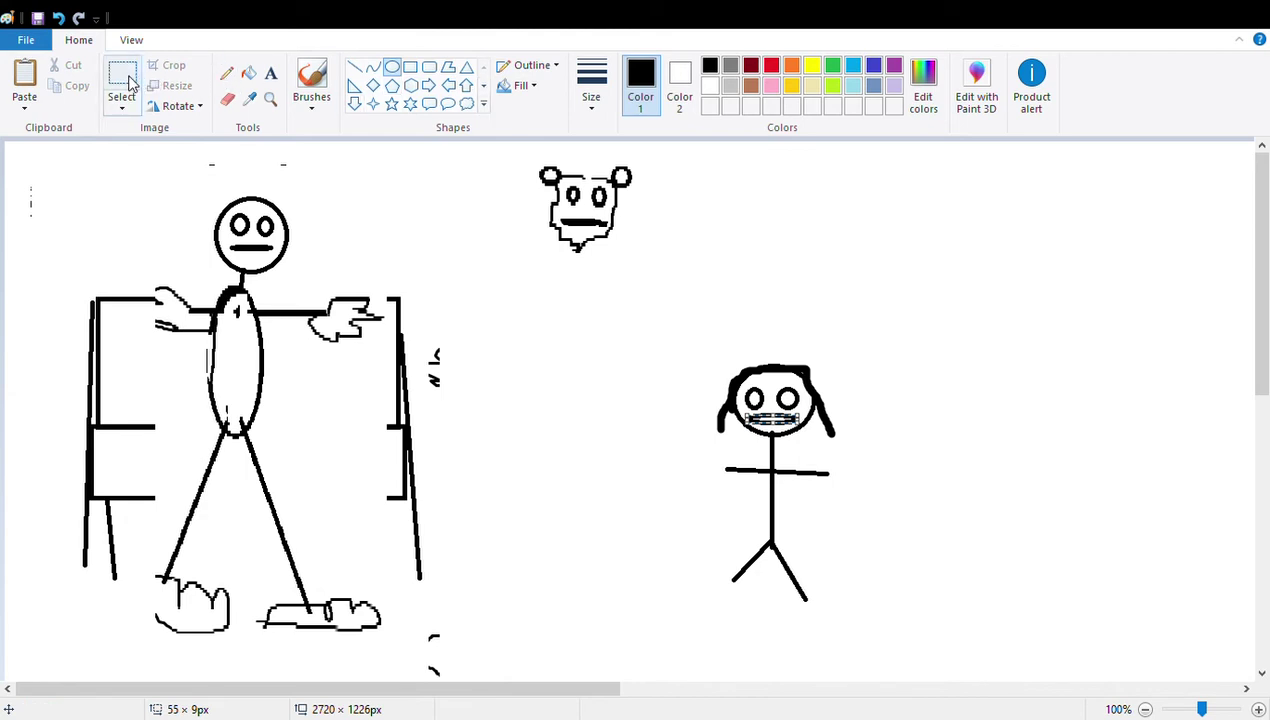
- Move the long-haired figure left toward the figure at the board
{"action": "left_click", "coordinate": [130, 84]}
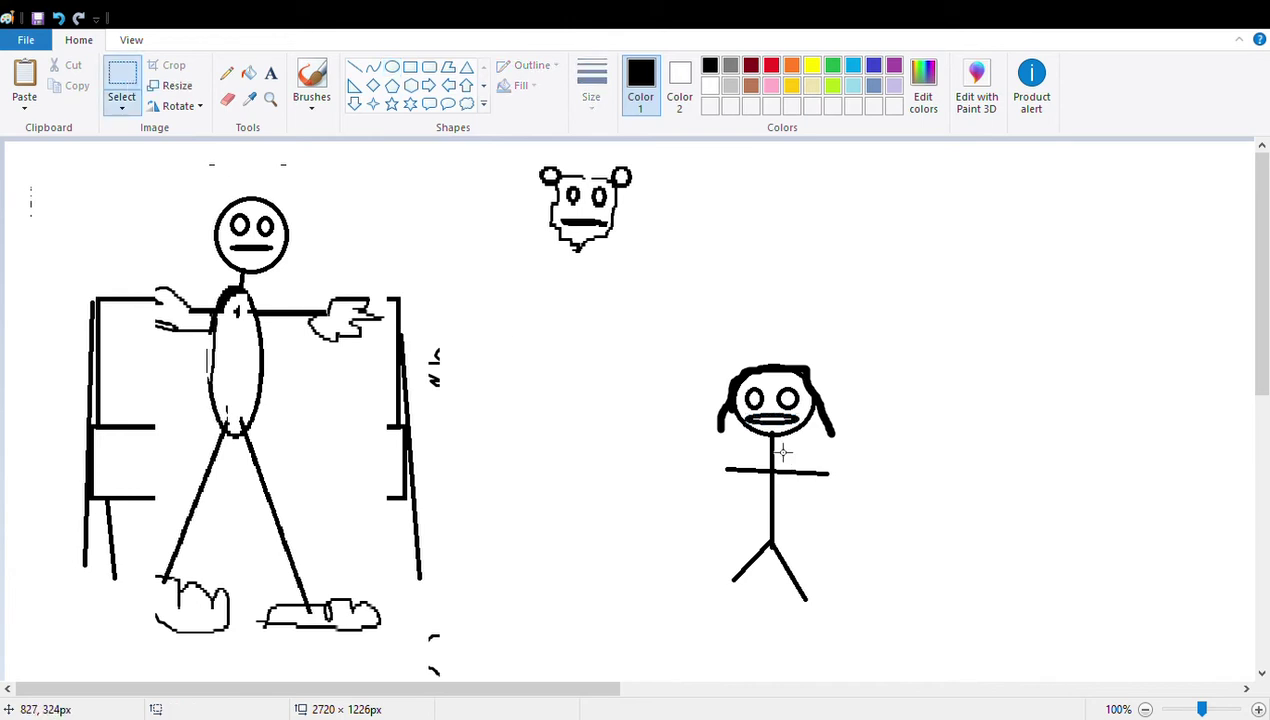
{"action": "mouse_move", "coordinate": [652, 344]}
{"action": "left_mouse_down"}
{"action": "mouse_move", "coordinate": [867, 371]}
{"action": "mouse_move", "coordinate": [905, 630]}
{"action": "left_mouse_up"}
{"action": "mouse_move", "coordinate": [823, 572]}
{"action": "left_mouse_down"}
{"action": "mouse_move", "coordinate": [721, 544]}
{"action": "mouse_move", "coordinate": [629, 655]}
{"action": "mouse_move", "coordinate": [490, 601]}
{"action": "mouse_move", "coordinate": [632, 587]}
{"action": "mouse_move", "coordinate": [641, 567]}
{"action": "left_mouse_up"}
{"action": "left_click", "coordinate": [355, 66]}
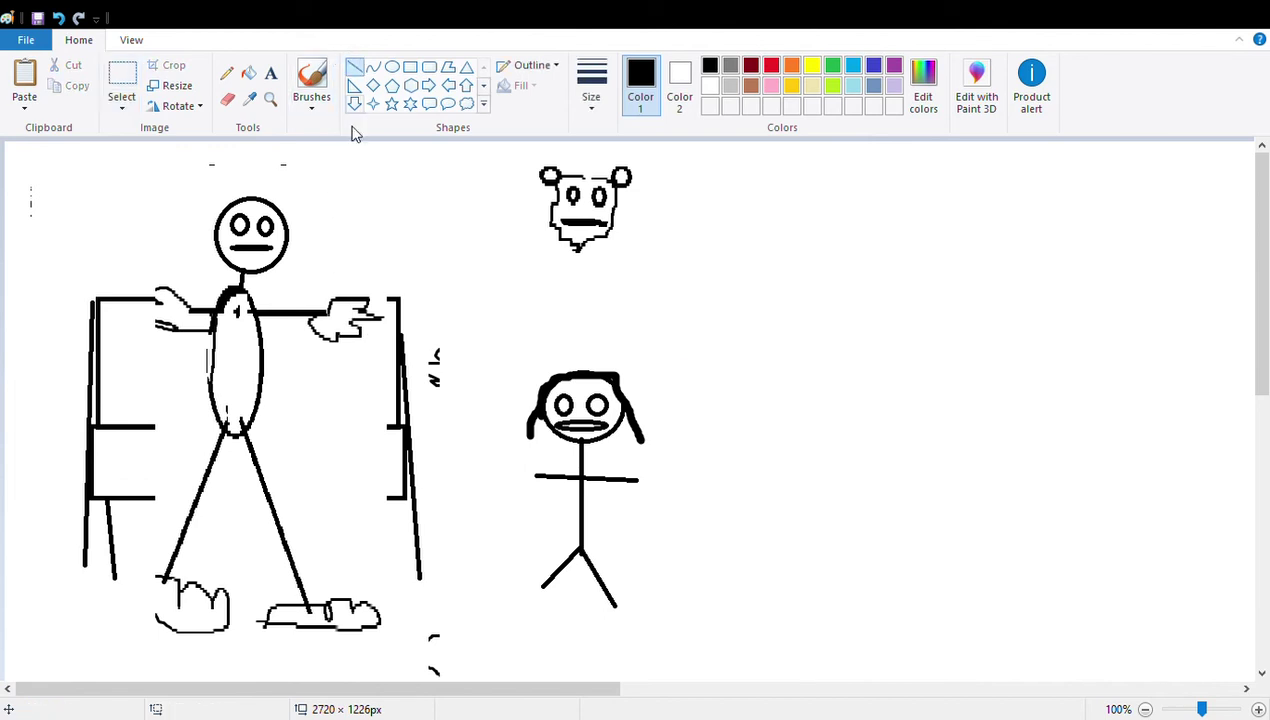
- Lengthen the long-haired figure's left arm and draw an oval mouth on the board figure
{"action": "mouse_move", "coordinate": [563, 480]}
{"action": "left_mouse_down"}
{"action": "mouse_move", "coordinate": [440, 482]}
{"action": "mouse_move", "coordinate": [531, 488]}
{"action": "left_mouse_up"}
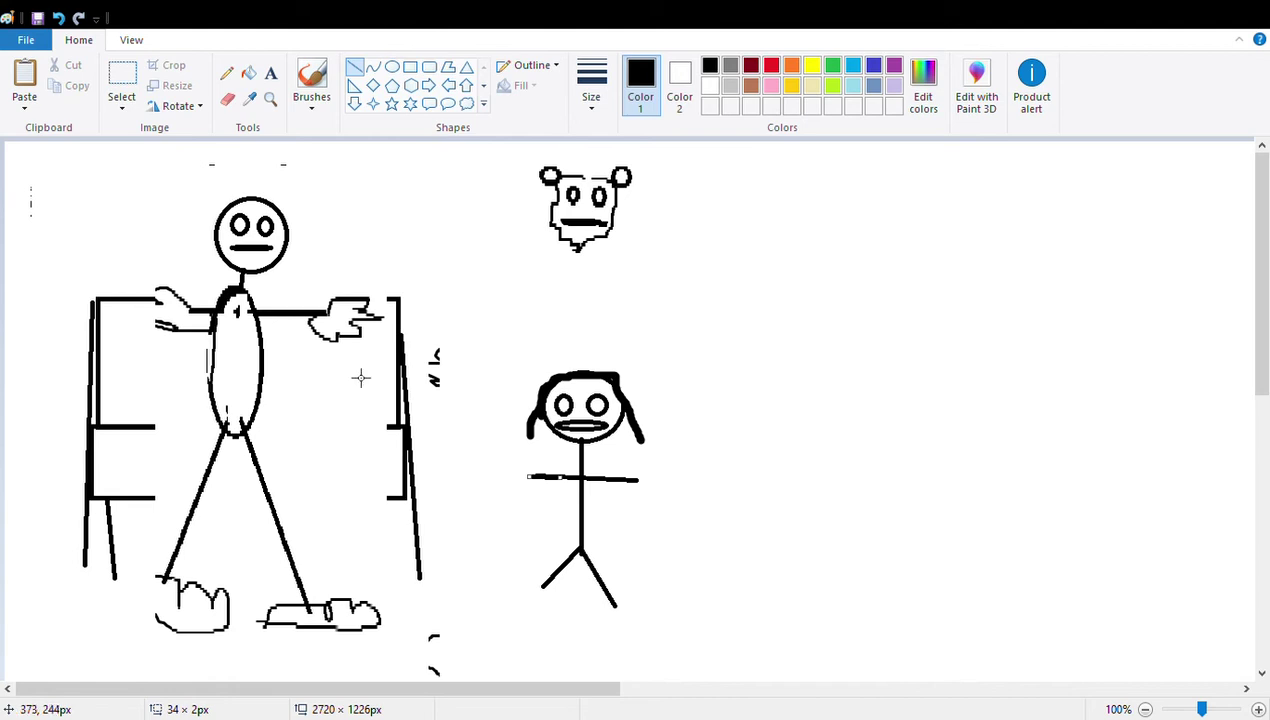
{"action": "left_click", "coordinate": [122, 75]}
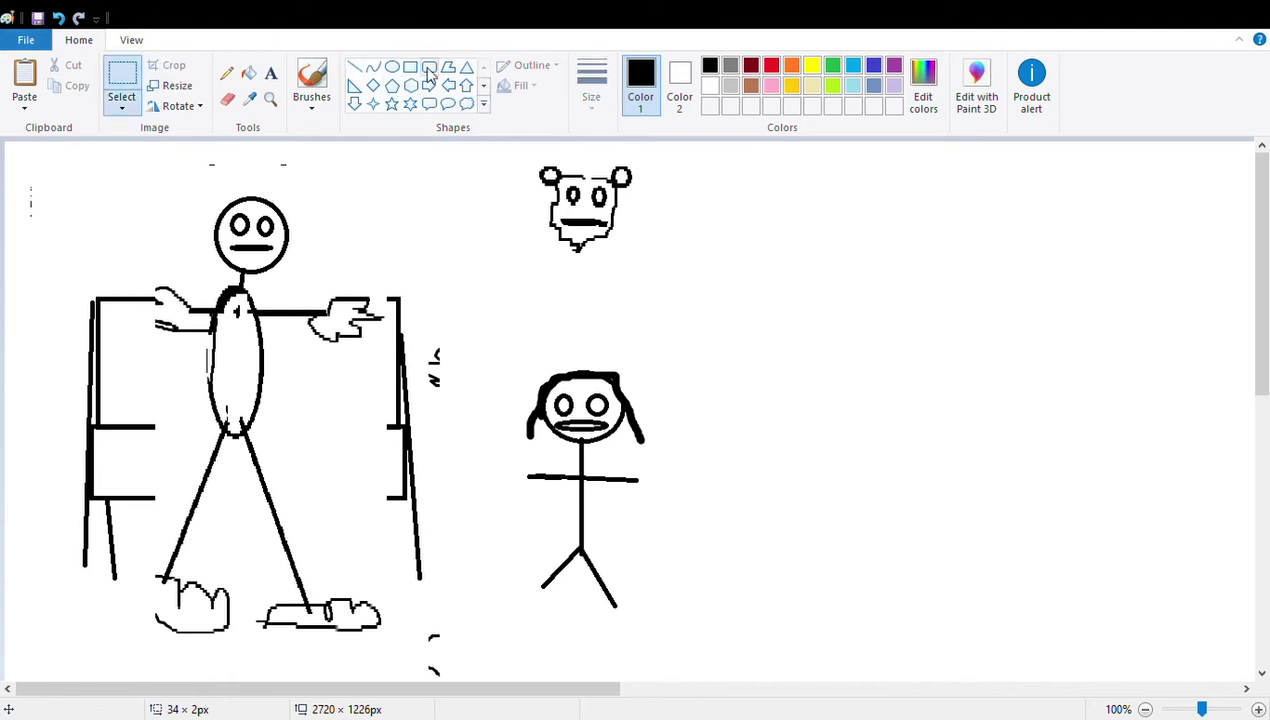
{"action": "left_click", "coordinate": [392, 67]}
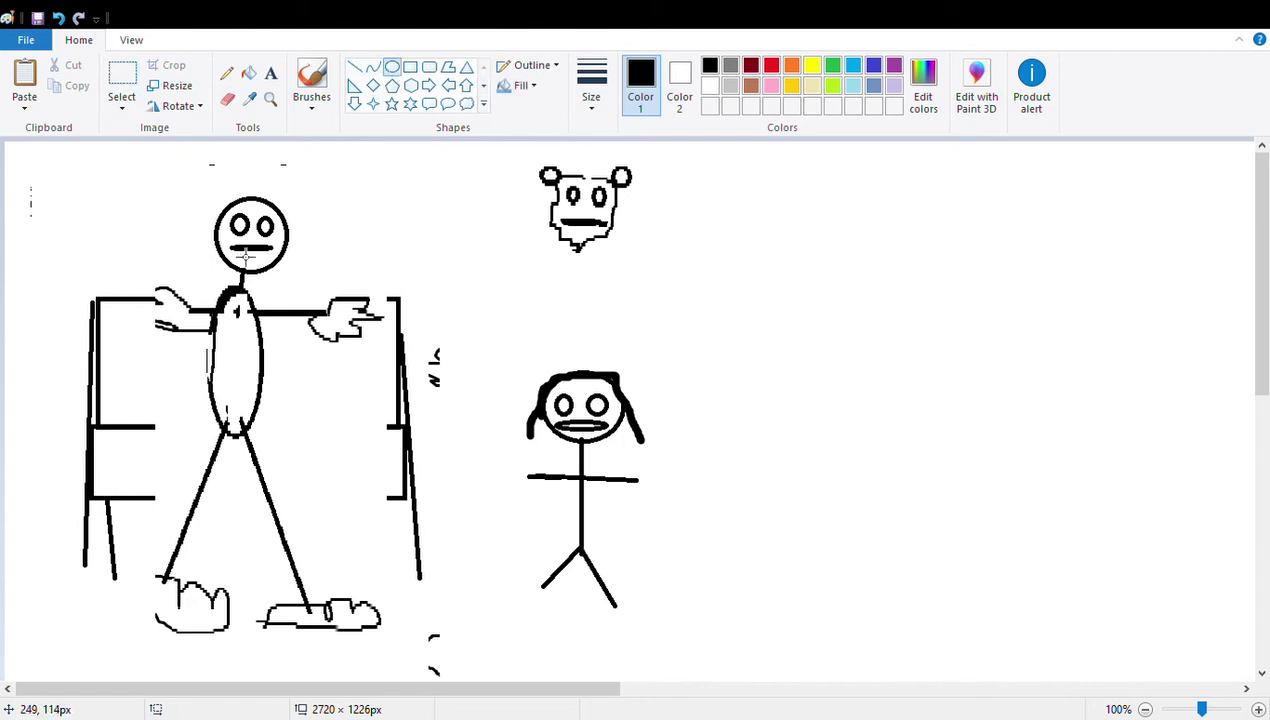
{"action": "mouse_move", "coordinate": [240, 257]}
{"action": "left_mouse_down"}
{"action": "mouse_move", "coordinate": [286, 295]}
{"action": "mouse_move", "coordinate": [282, 256]}
{"action": "left_mouse_up"}
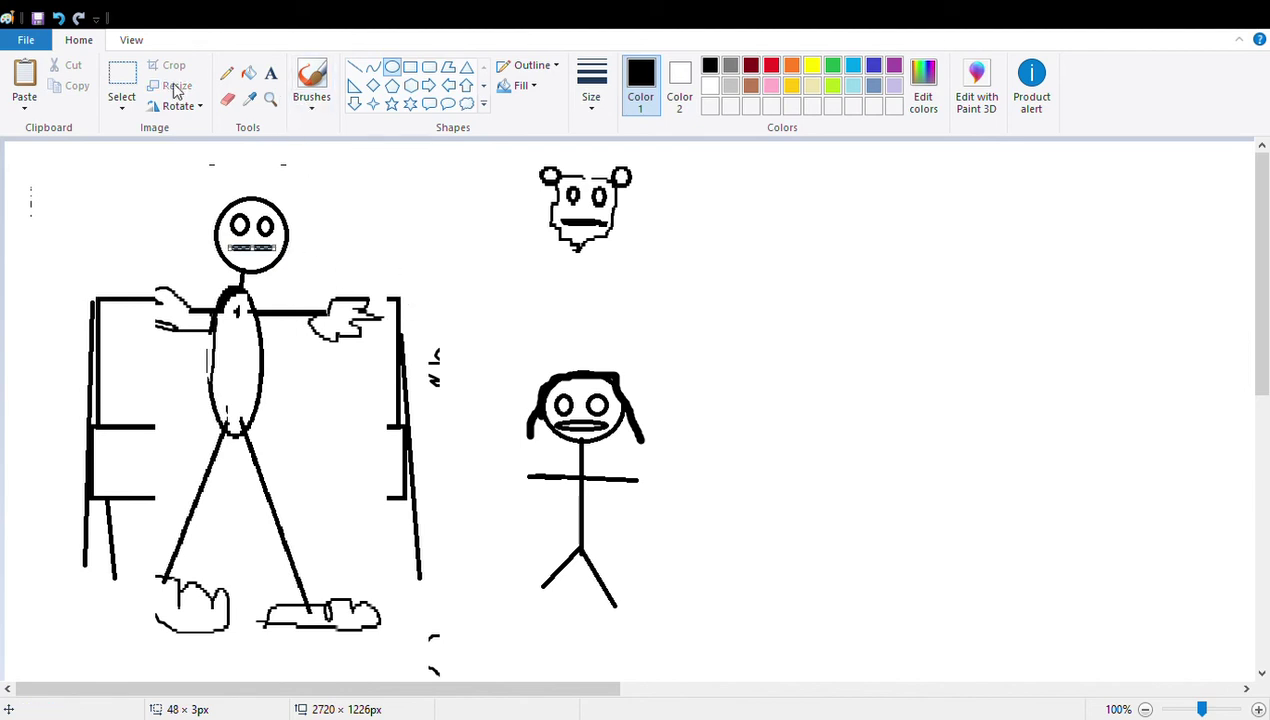
- Move the long-haired figure off to the far right edge of the canvas
{"action": "left_click", "coordinate": [122, 77]}
{"action": "left_click_drag", "start_coordinate": [498, 317], "coordinate": [690, 629]}
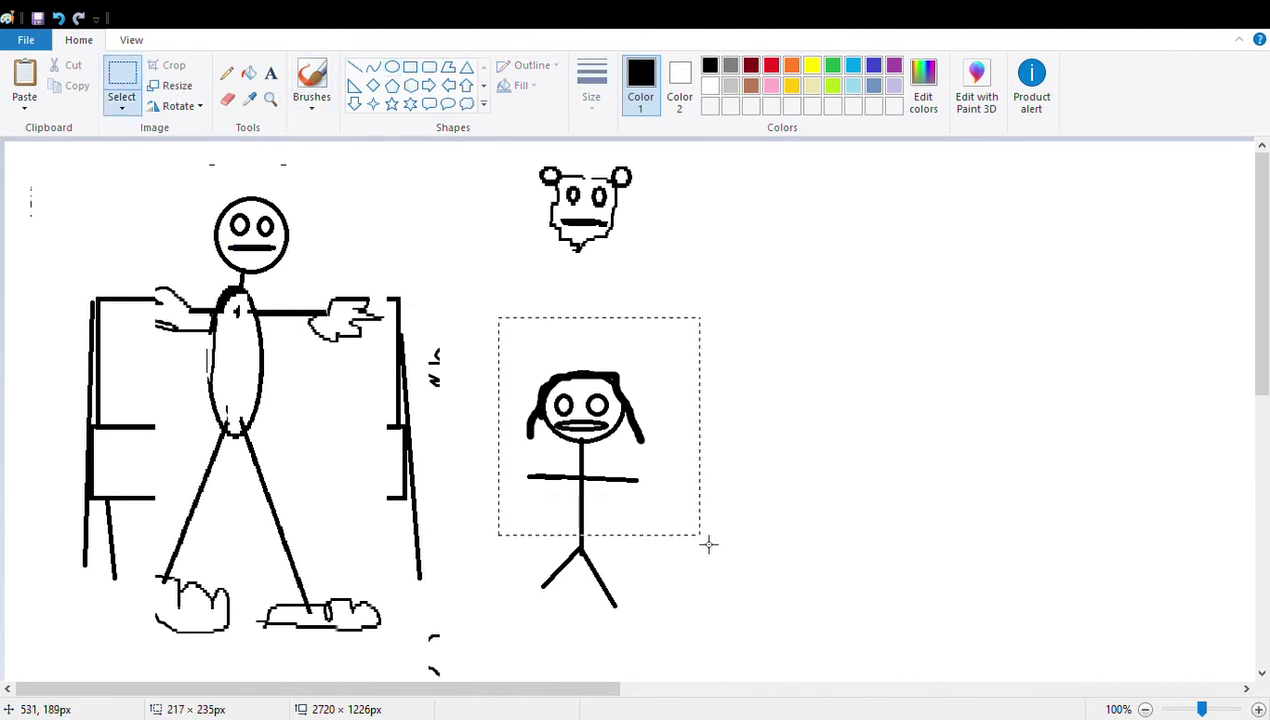
{"action": "left_click_drag", "start_coordinate": [570, 508], "coordinate": [1269, 448]}
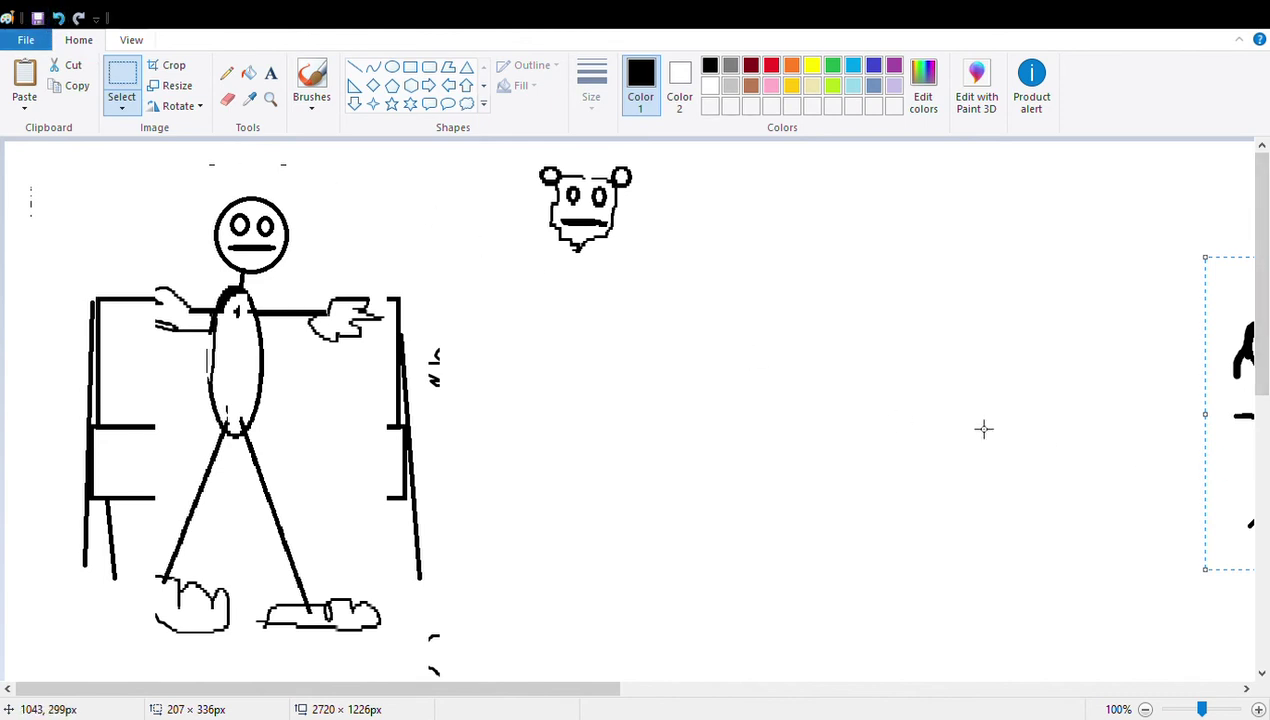
{"action": "left_click_drag", "start_coordinate": [1212, 419], "coordinate": [1269, 419]}
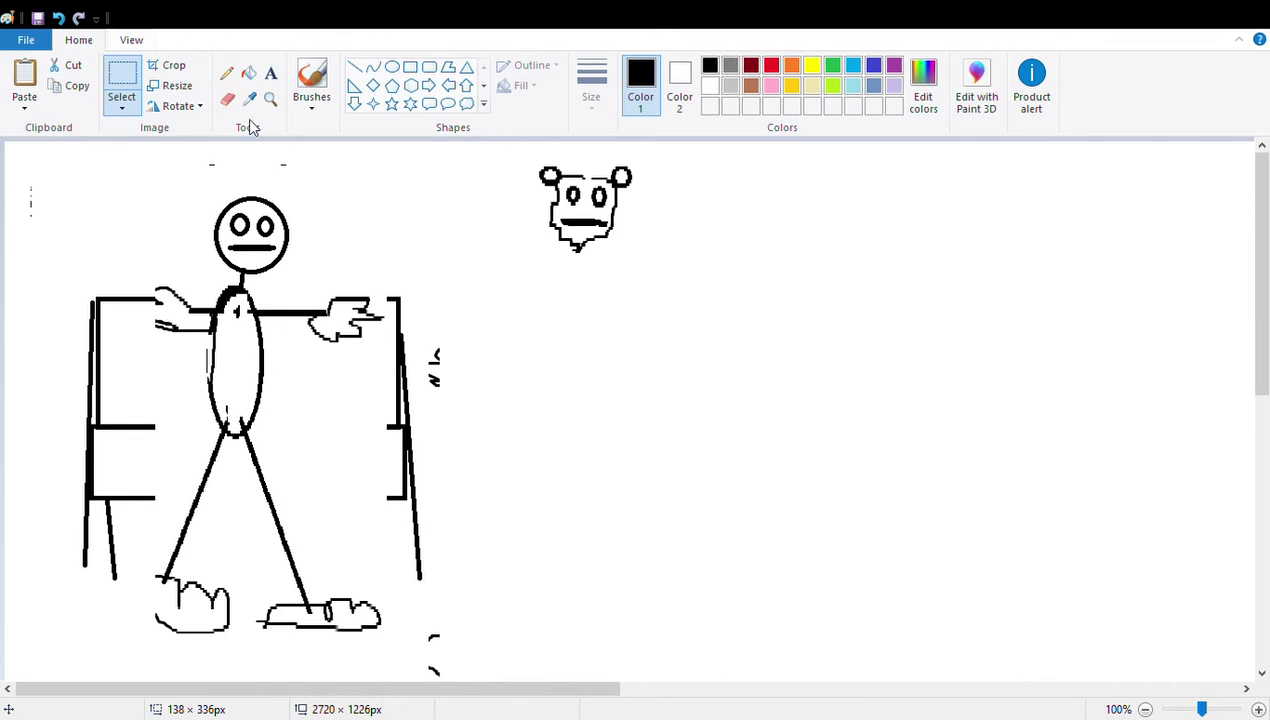
- Undo repeatedly to remove the right figure's strokes and the easel lines
{"action": "left_click", "coordinate": [227, 99]}
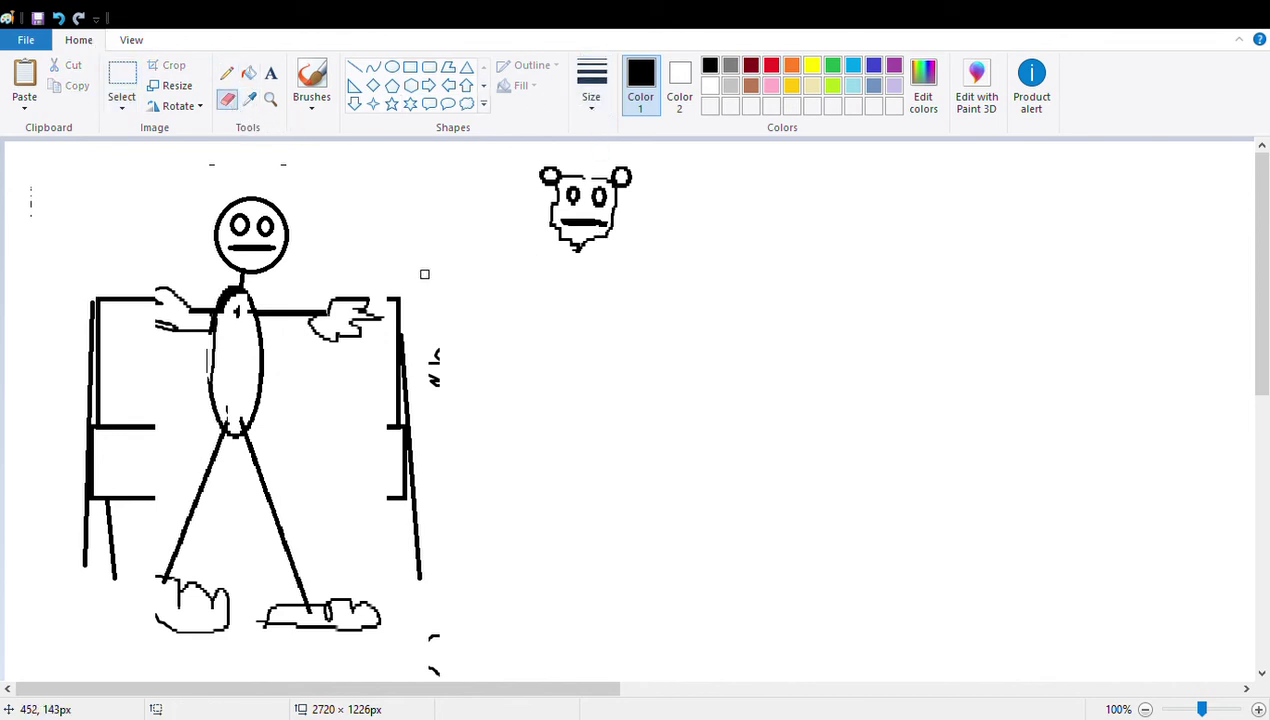
{"action": "left_click", "coordinate": [58, 18]}
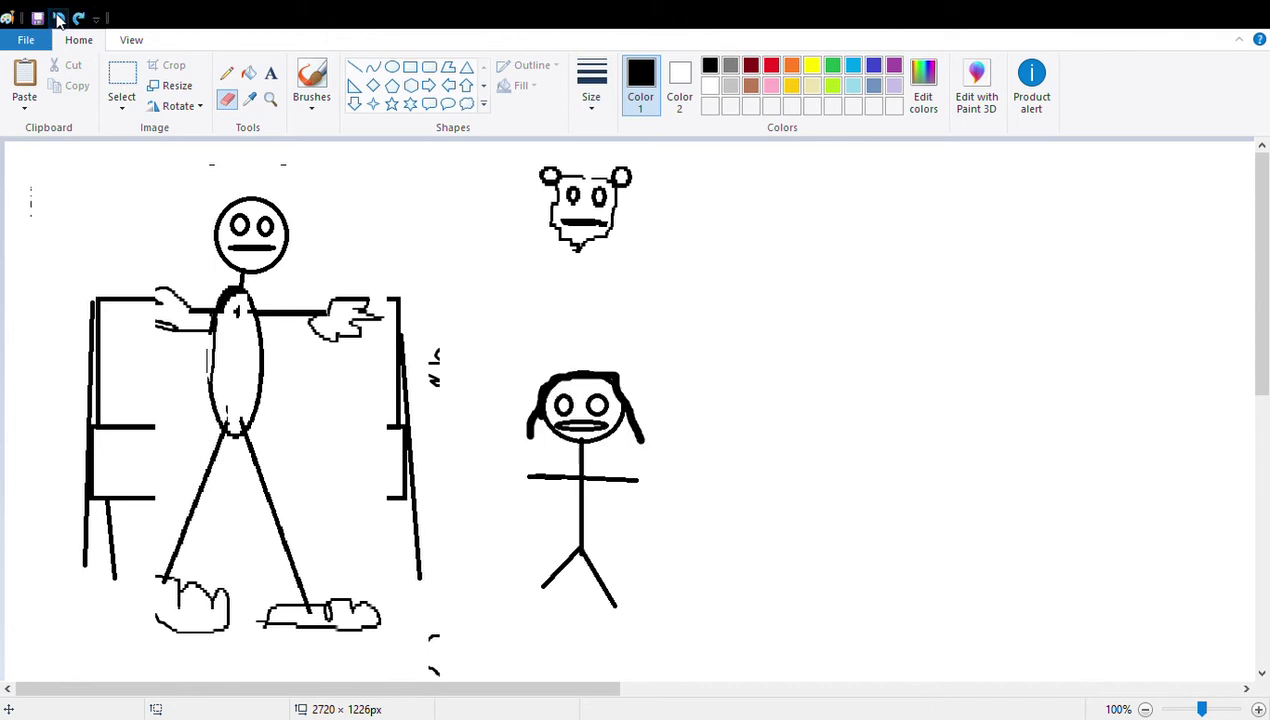
{"action": "left_click", "coordinate": [58, 18]}
{"action": "left_click", "coordinate": [58, 18]}
{"action": "left_click", "coordinate": [58, 18]}
{"action": "left_click", "coordinate": [58, 18]}
{"action": "left_click", "coordinate": [58, 18]}
{"action": "left_click", "coordinate": [58, 18]}
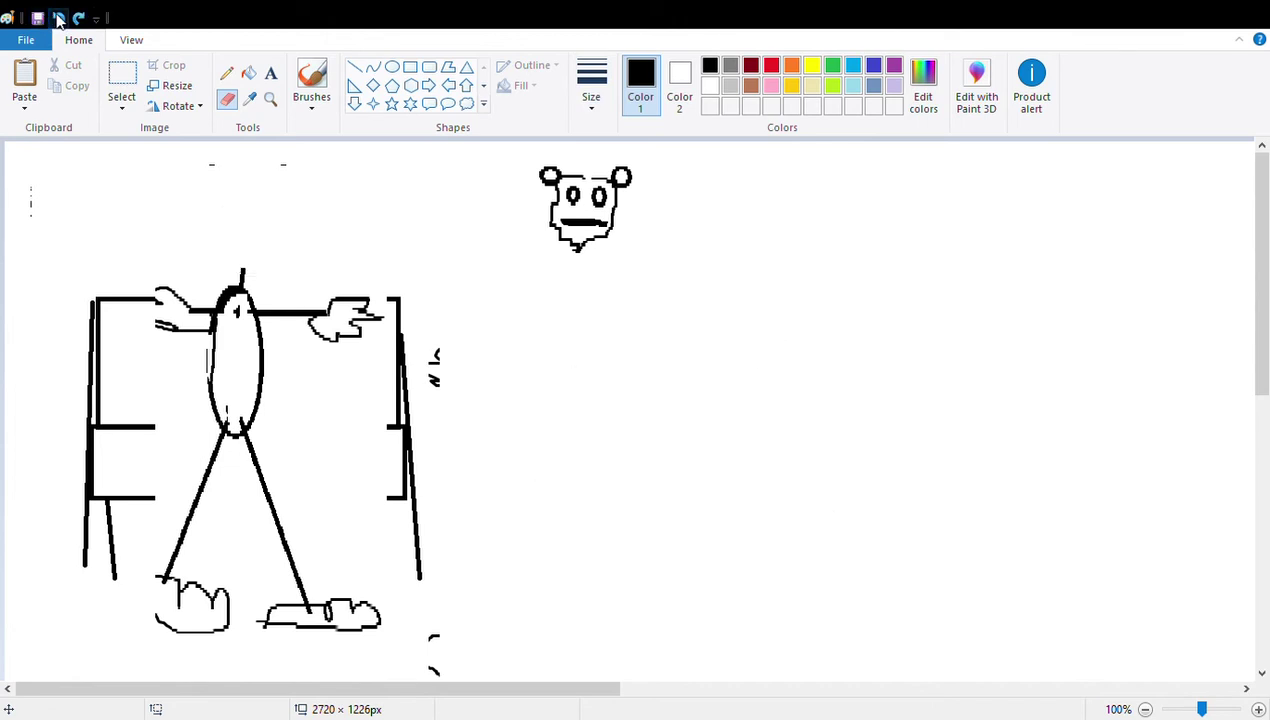
{"action": "left_click", "coordinate": [58, 18]}
{"action": "left_click", "coordinate": [58, 18]}
{"action": "left_click", "coordinate": [58, 18]}
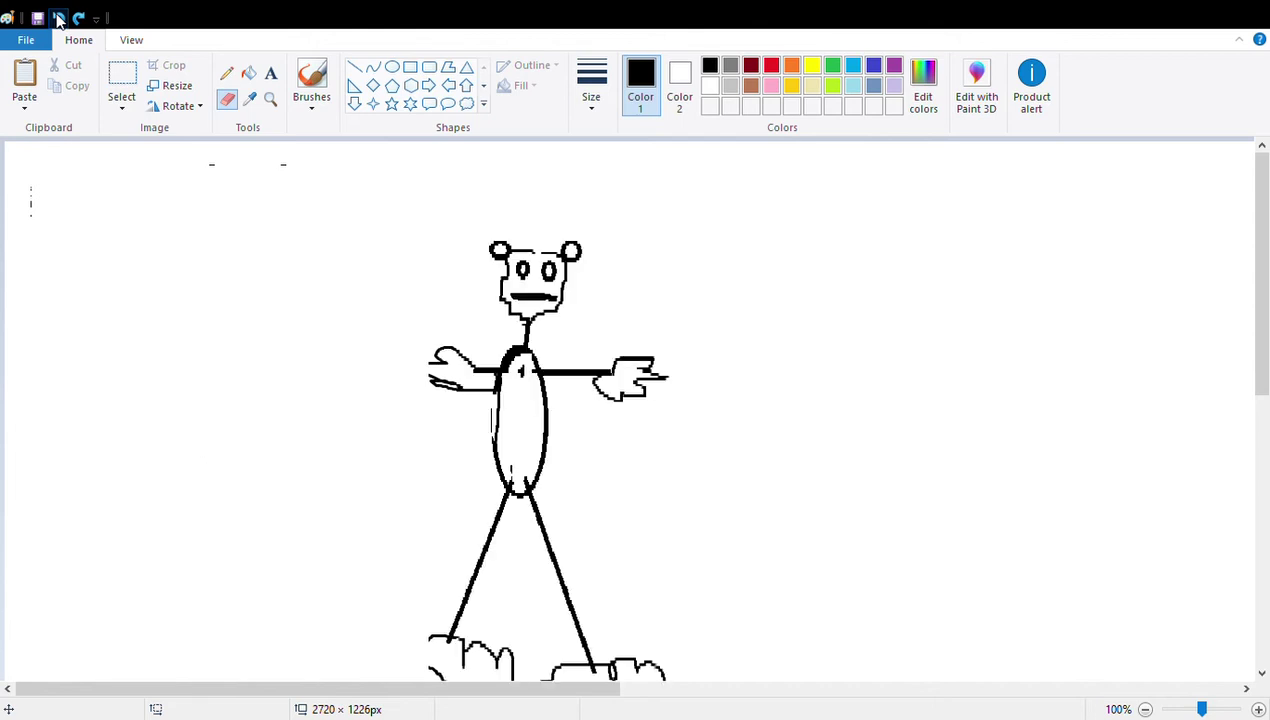
{"action": "left_click", "coordinate": [58, 18]}
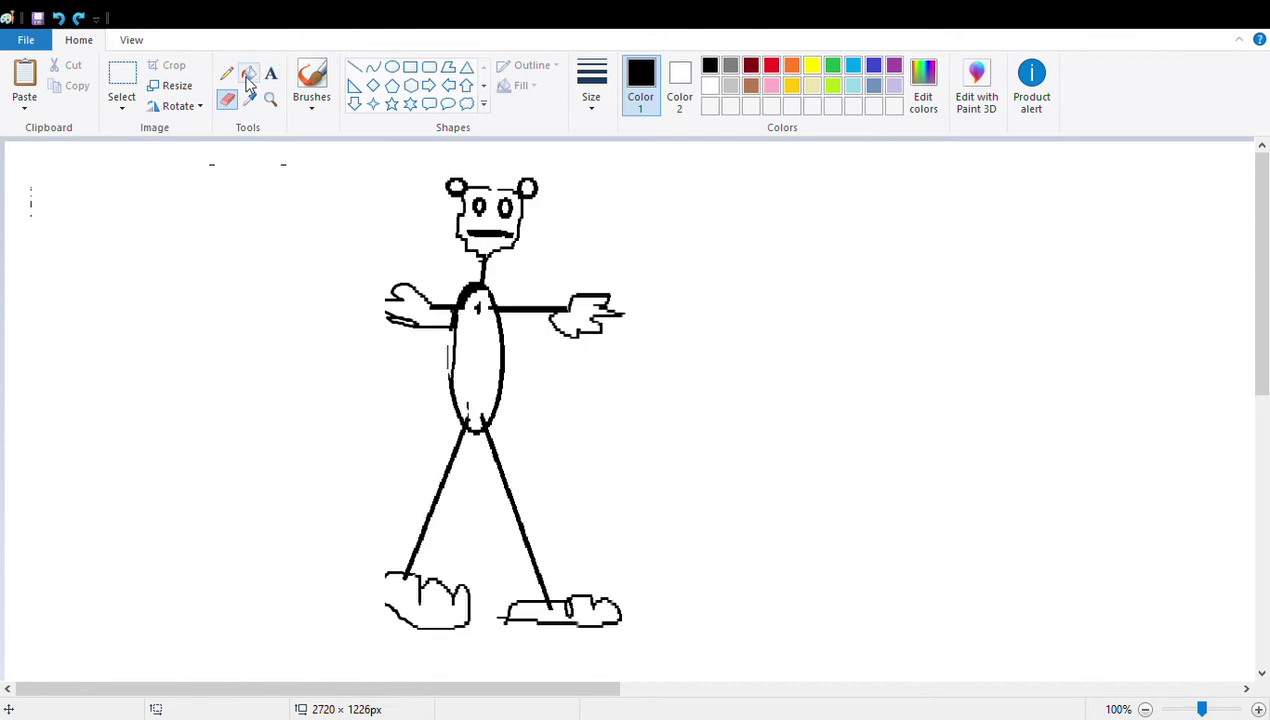
- Drag a blank white selection over the remaining figure and drop it in place
{"action": "left_click", "coordinate": [122, 78]}
{"action": "mouse_move", "coordinate": [148, 173]}
{"action": "left_mouse_down"}
{"action": "mouse_move", "coordinate": [193, 187]}
{"action": "mouse_move", "coordinate": [671, 197]}
{"action": "mouse_move", "coordinate": [884, 655]}
{"action": "left_mouse_up"}
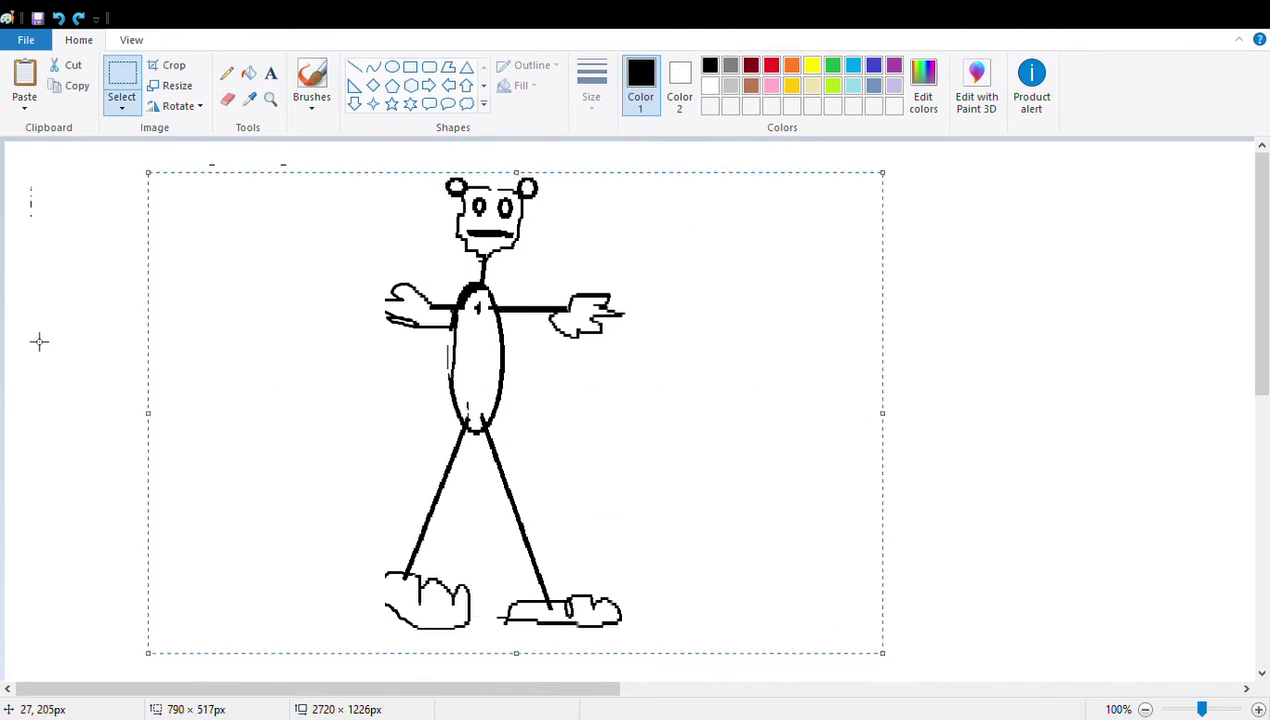
{"action": "mouse_move", "coordinate": [928, 176]}
{"action": "left_mouse_down"}
{"action": "mouse_move", "coordinate": [909, 597]}
{"action": "mouse_move", "coordinate": [680, 686]}
{"action": "left_mouse_up"}
{"action": "mouse_move", "coordinate": [774, 618]}
{"action": "left_mouse_down"}
{"action": "mouse_move", "coordinate": [539, 507]}
{"action": "mouse_move", "coordinate": [561, 505]}
{"action": "left_mouse_up"}
{"action": "left_click", "coordinate": [921, 381]}
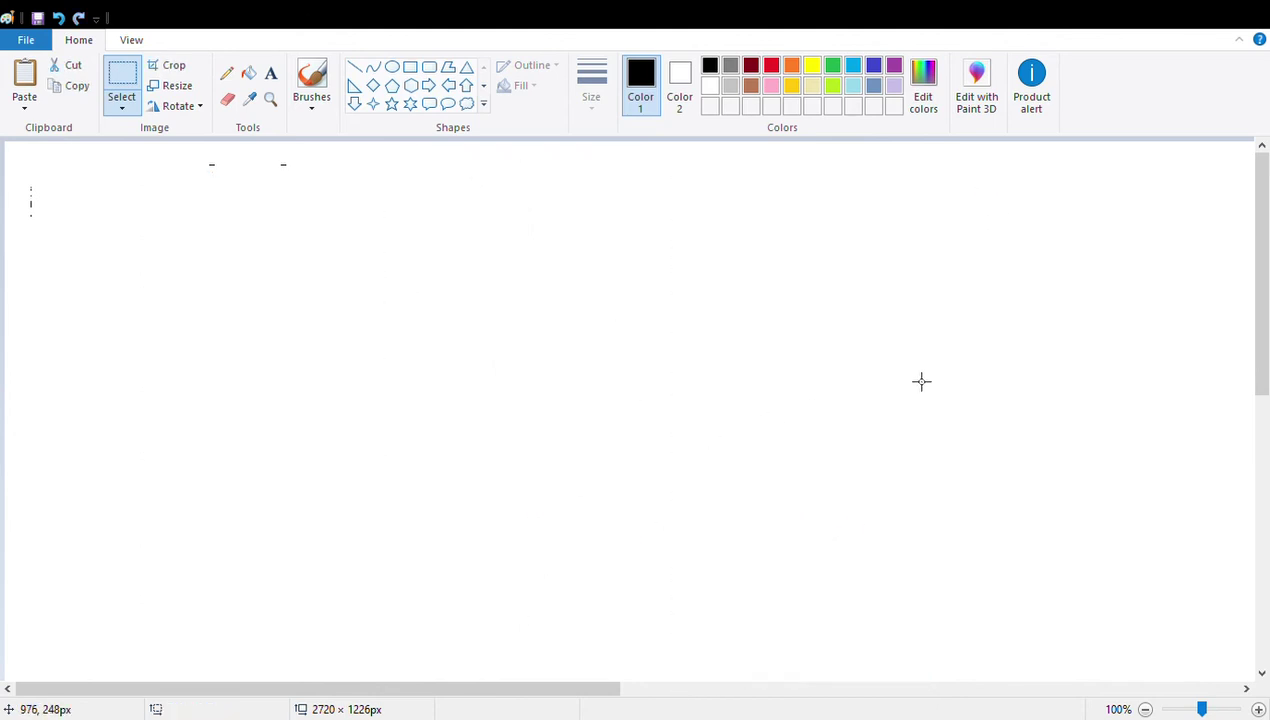
- Draw a tall oval body with two straight legs beneath it
{"action": "left_click", "coordinate": [352, 72]}
{"action": "left_click", "coordinate": [392, 67]}
{"action": "mouse_move", "coordinate": [265, 296]}
{"action": "left_mouse_down"}
{"action": "mouse_move", "coordinate": [253, 437]}
{"action": "mouse_move", "coordinate": [186, 438]}
{"action": "left_mouse_up"}
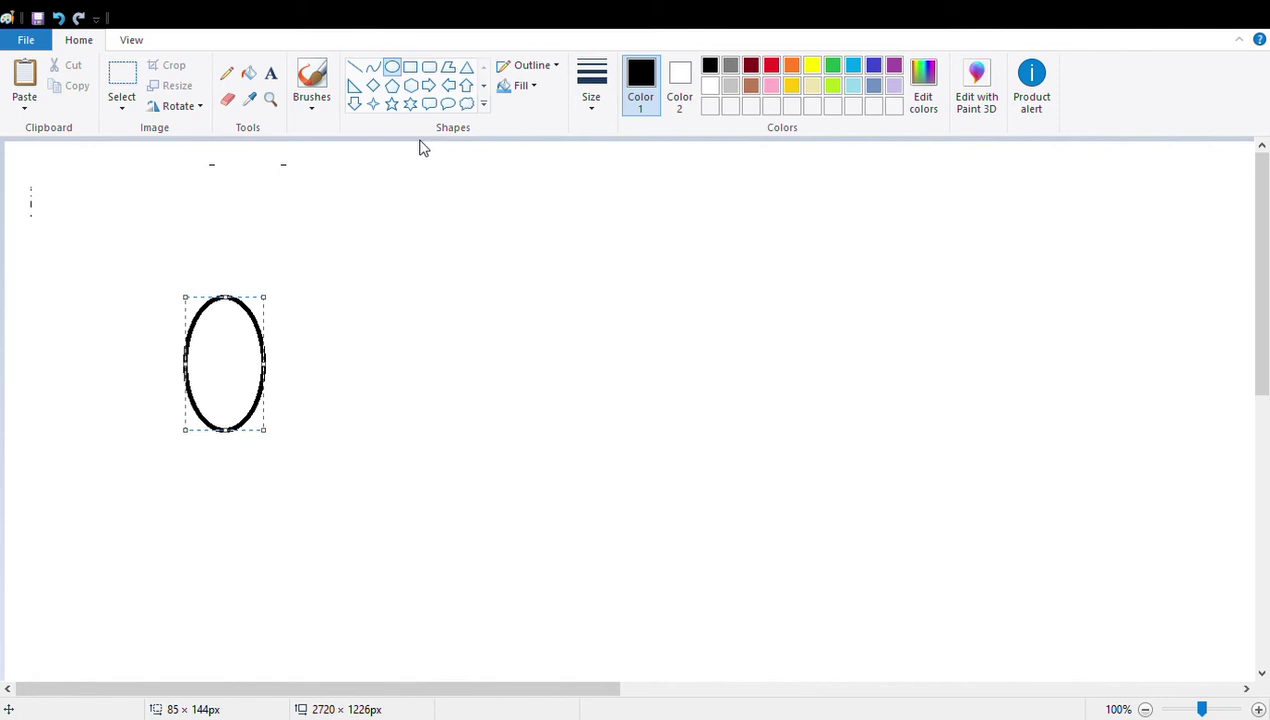
{"action": "left_click", "coordinate": [354, 68]}
{"action": "left_click_drag", "start_coordinate": [164, 525], "coordinate": [206, 426]}
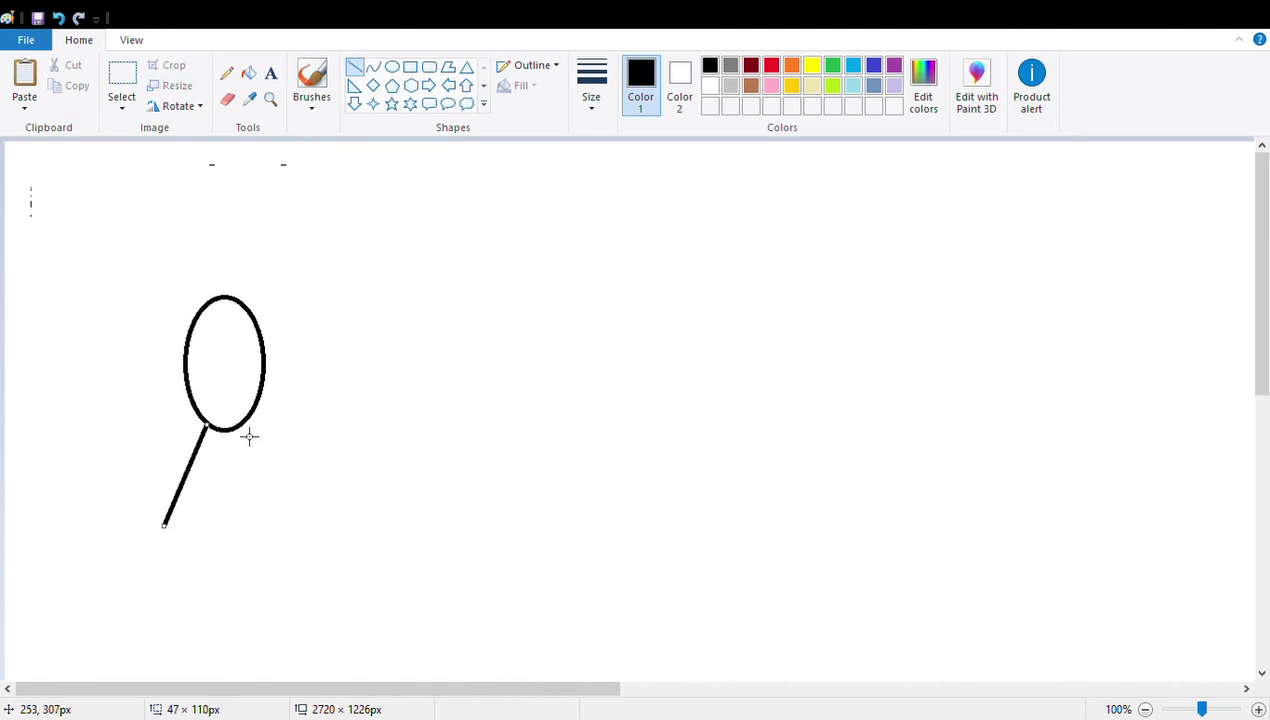
{"action": "left_click_drag", "start_coordinate": [240, 426], "coordinate": [274, 548]}
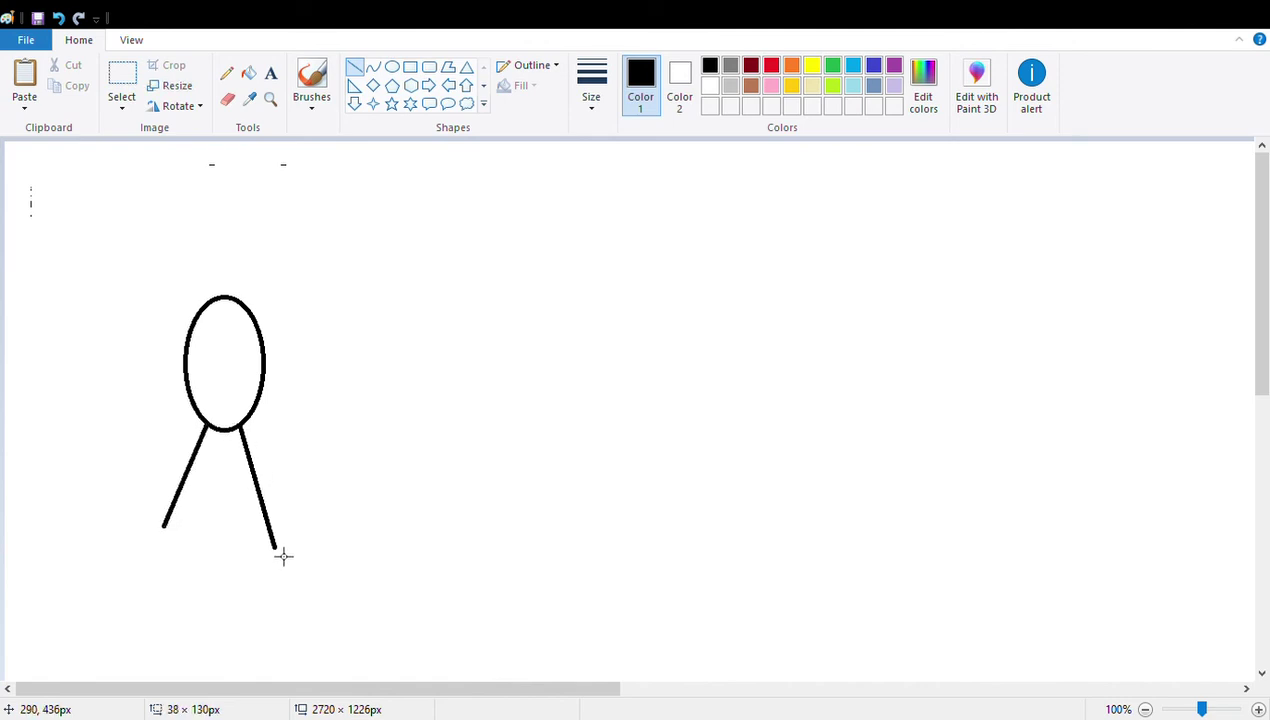
- Add straight arms on both sides and sketch a freehand eared head
{"action": "left_click_drag", "start_coordinate": [110, 370], "coordinate": [186, 358]}
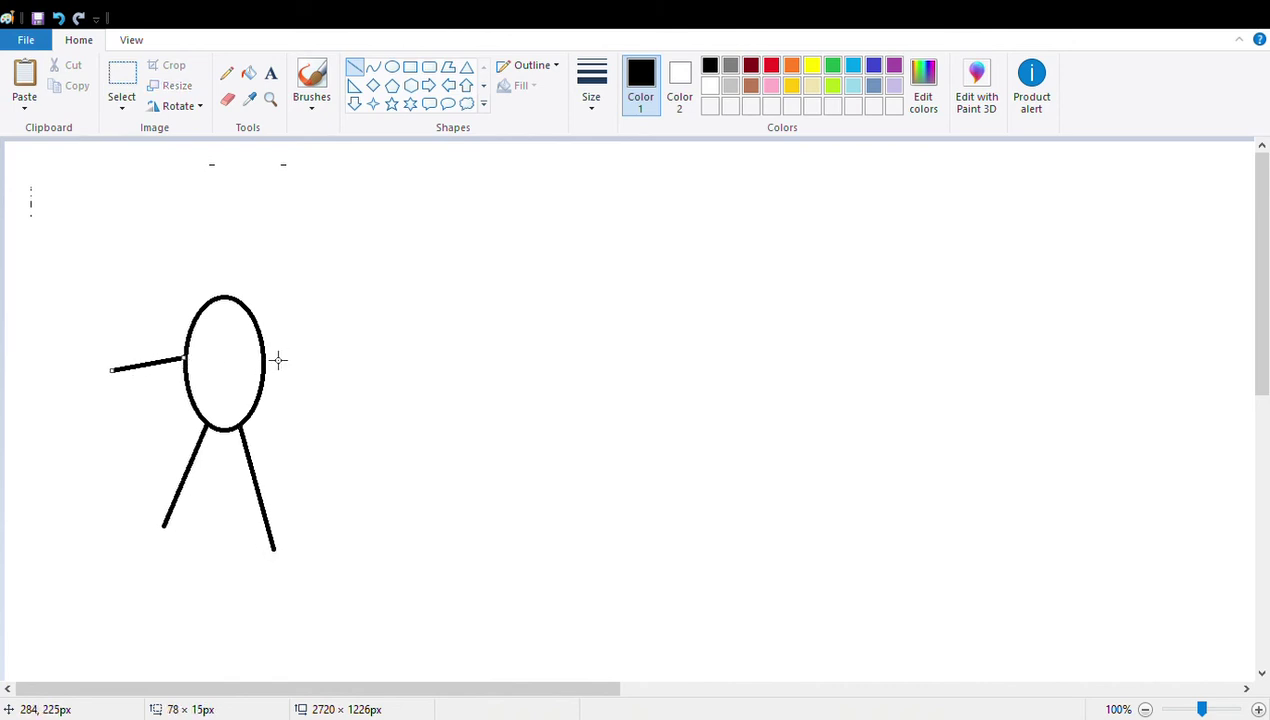
{"action": "left_click_drag", "start_coordinate": [264, 351], "coordinate": [325, 363]}
{"action": "left_click", "coordinate": [311, 82]}
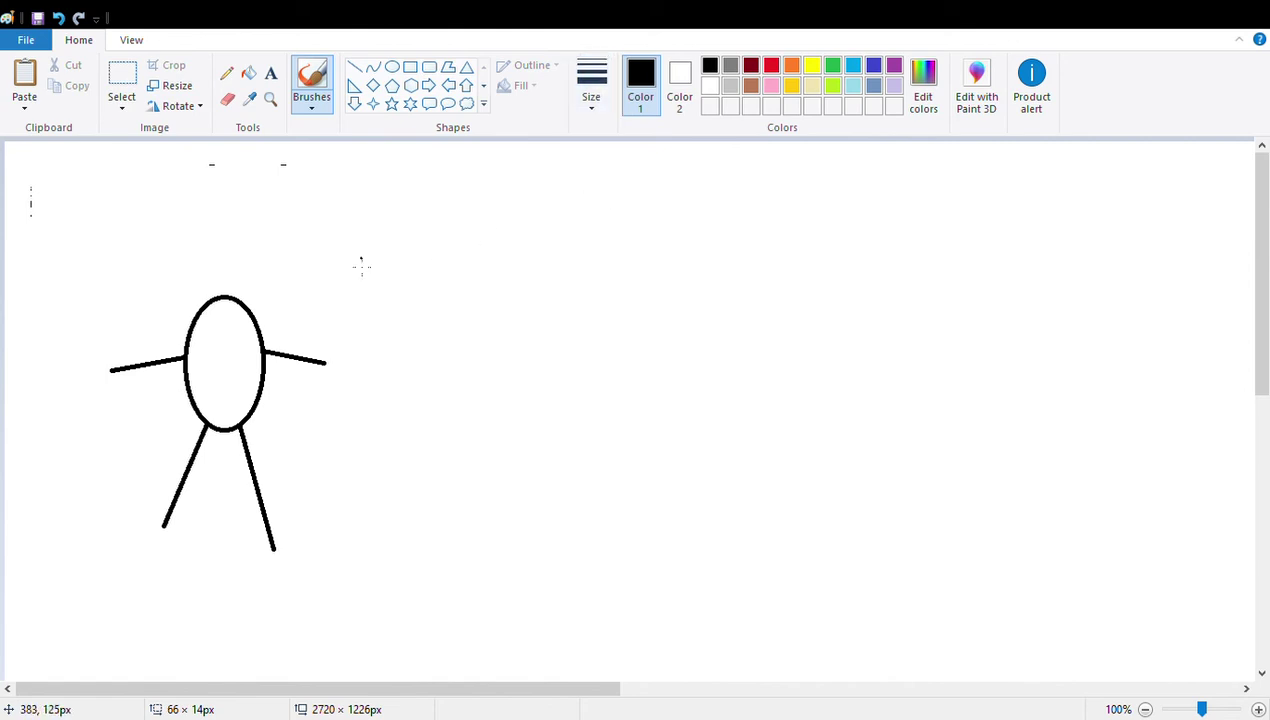
{"action": "left_click_drag", "start_coordinate": [213, 309], "coordinate": [212, 272]}
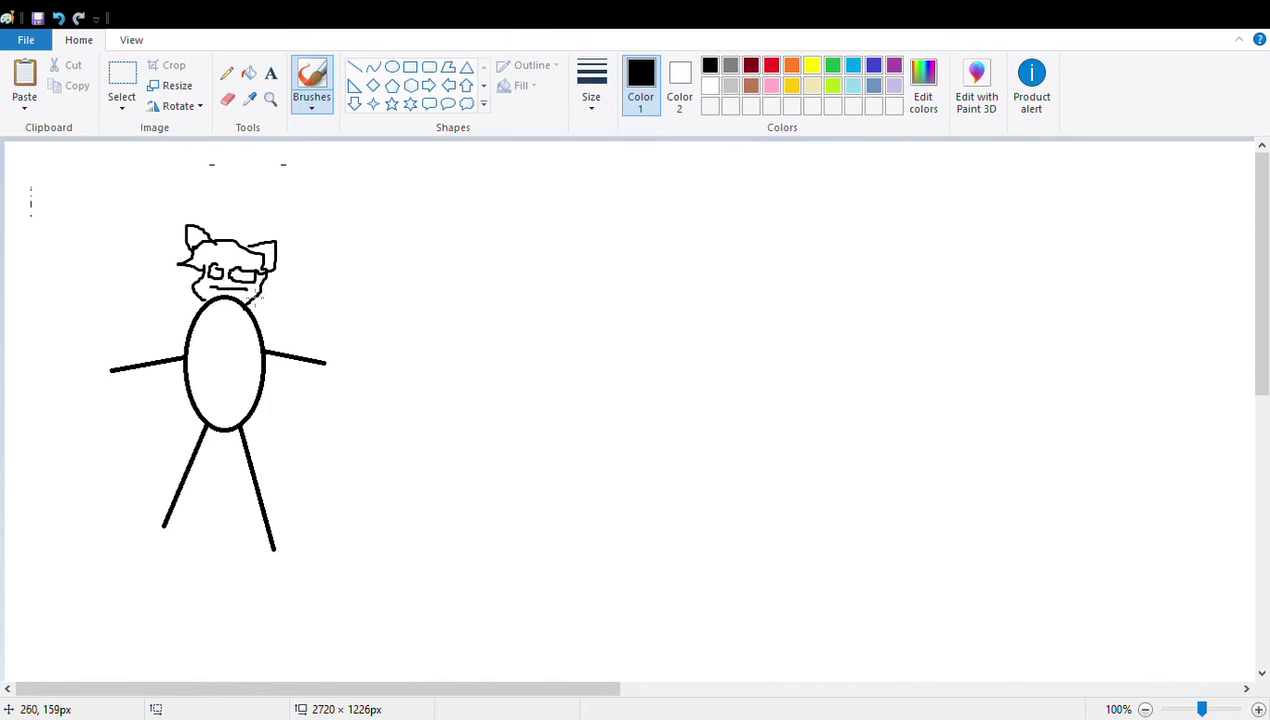
- Move the head and squash the body via selection, then undo both changes
{"action": "left_click", "coordinate": [122, 80]}
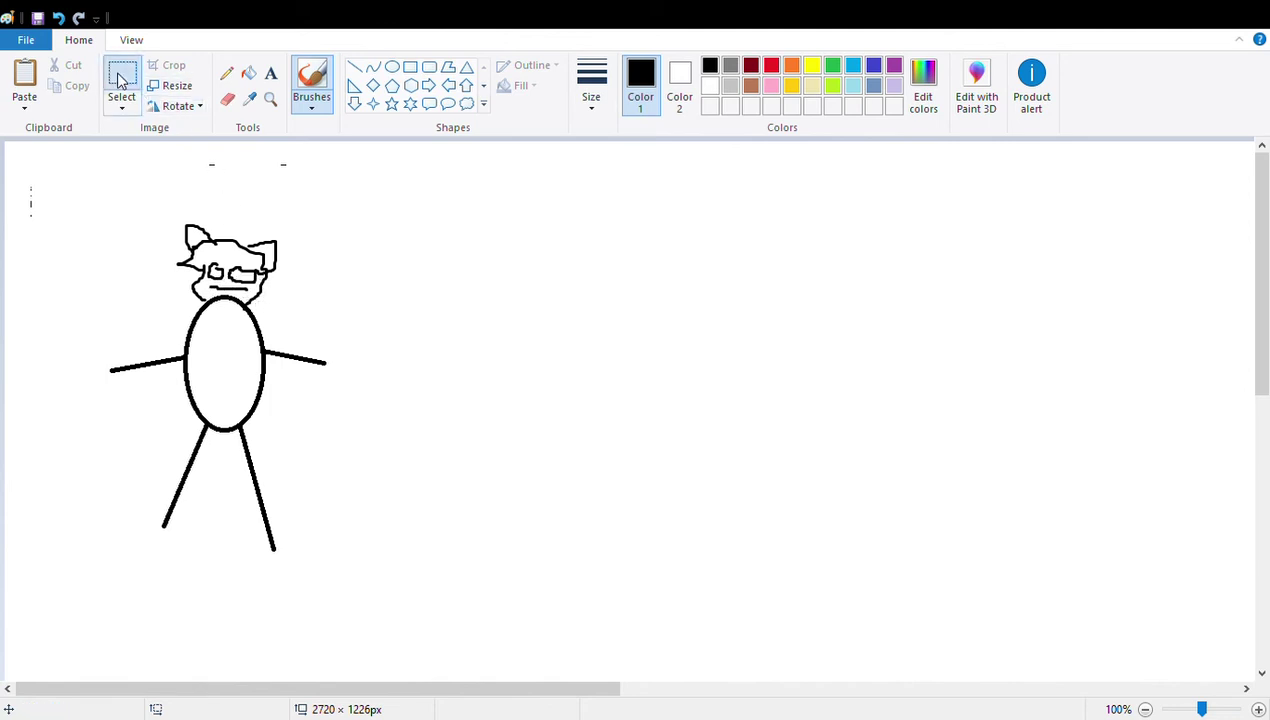
{"action": "left_click_drag", "start_coordinate": [127, 186], "coordinate": [306, 310]}
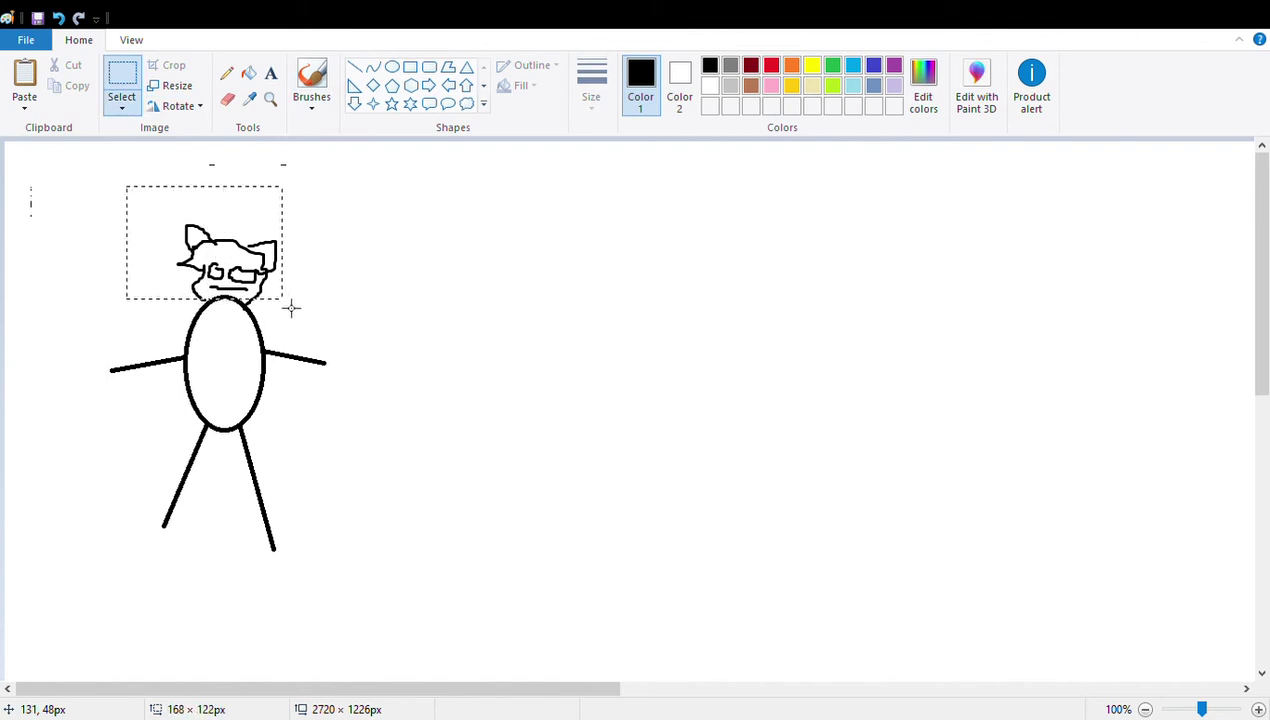
{"action": "left_click_drag", "start_coordinate": [225, 262], "coordinate": [317, 217]}
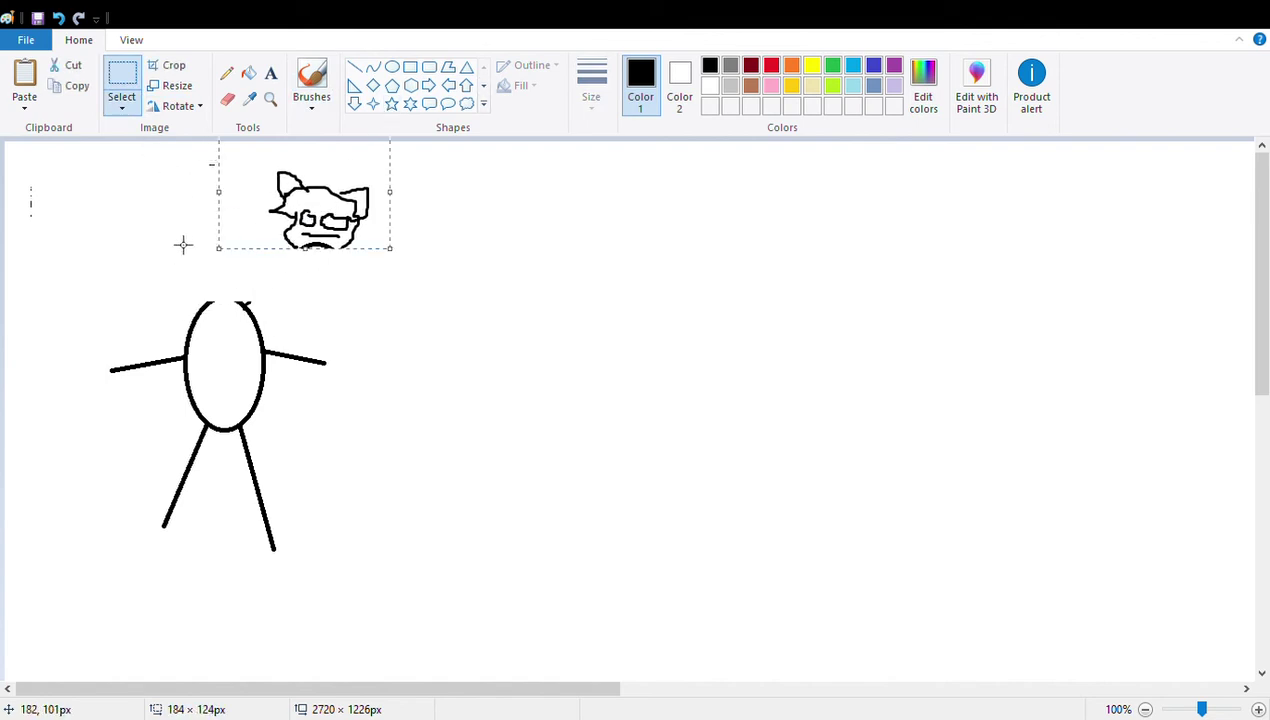
{"action": "mouse_move", "coordinate": [97, 270]}
{"action": "left_mouse_down"}
{"action": "mouse_move", "coordinate": [380, 549]}
{"action": "mouse_move", "coordinate": [370, 588]}
{"action": "left_mouse_up"}
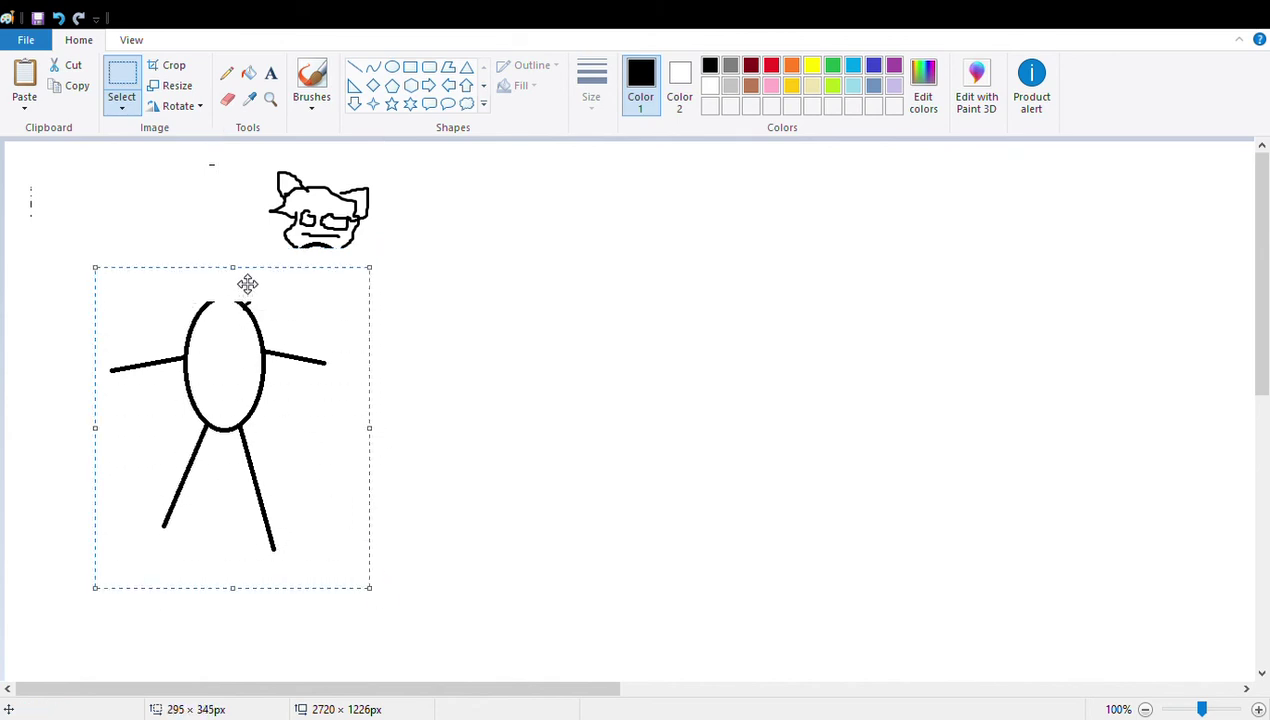
{"action": "left_click_drag", "start_coordinate": [236, 270], "coordinate": [233, 545]}
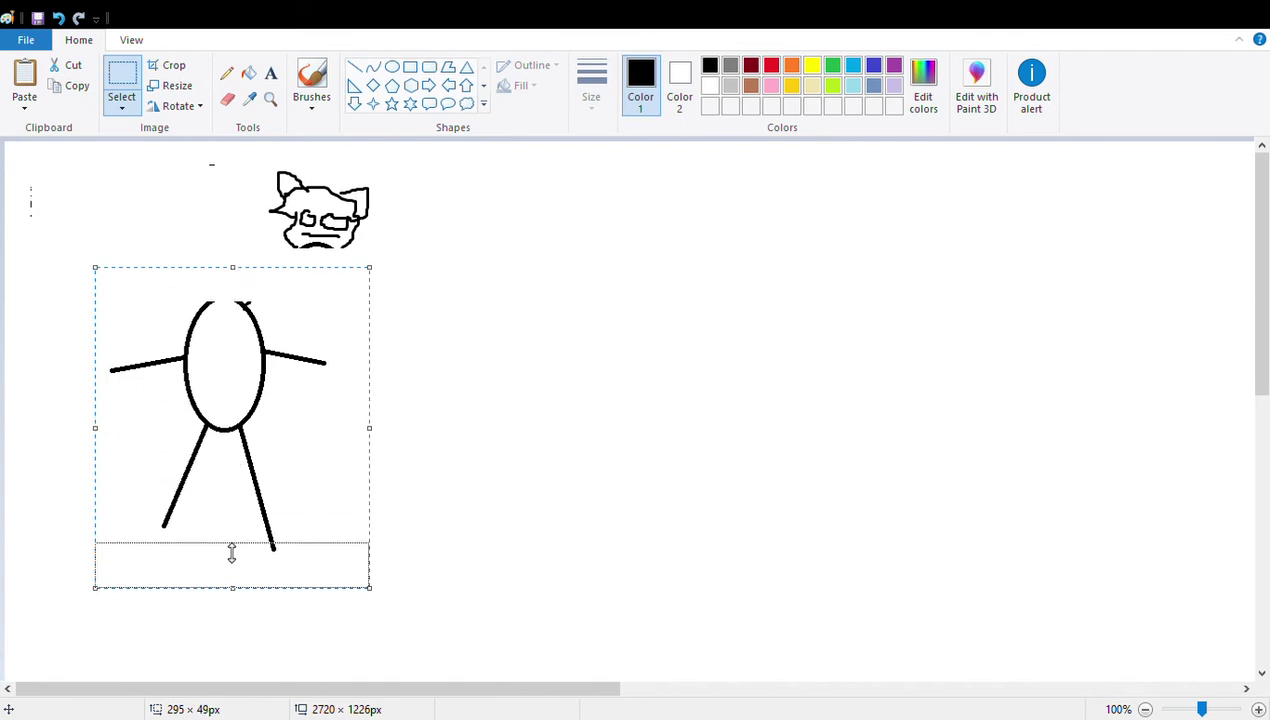
{"action": "left_click", "coordinate": [59, 18]}
{"action": "left_click", "coordinate": [59, 18]}
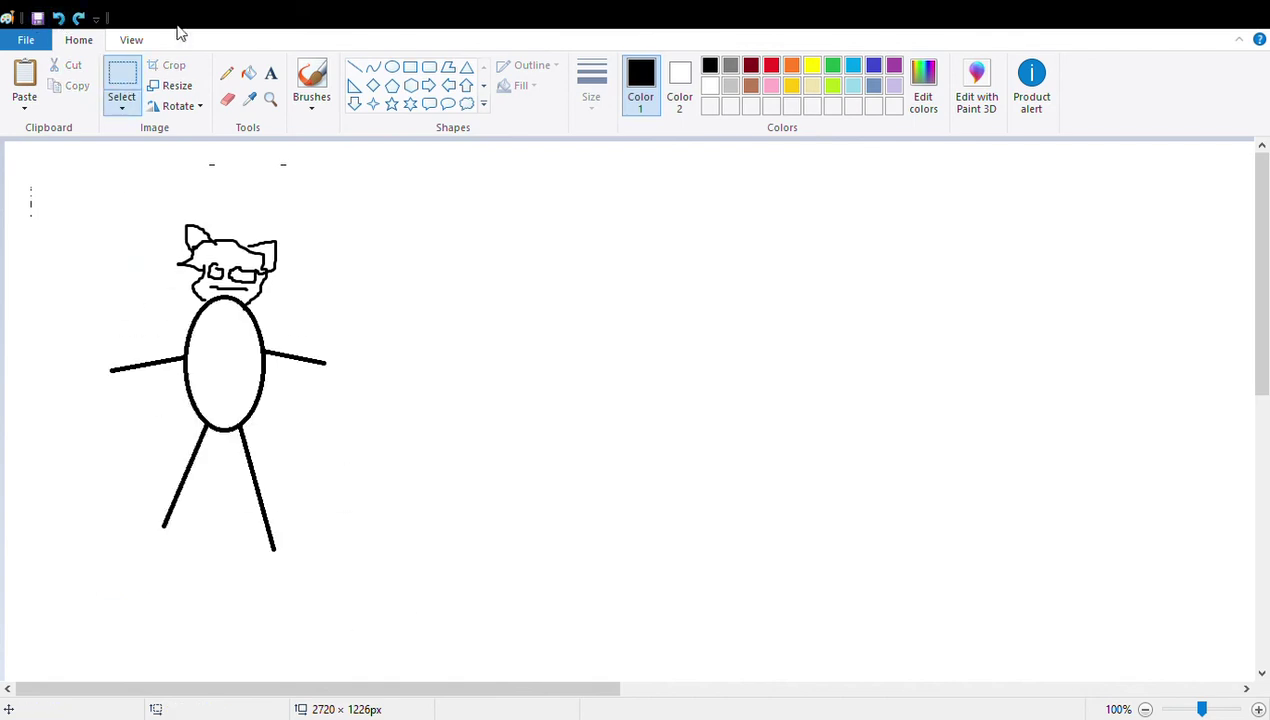
- Cover the stick figure with a blank white area taken from its right
{"action": "mouse_move", "coordinate": [88, 181]}
{"action": "left_mouse_down"}
{"action": "mouse_move", "coordinate": [346, 544]}
{"action": "mouse_move", "coordinate": [354, 592]}
{"action": "left_mouse_up"}
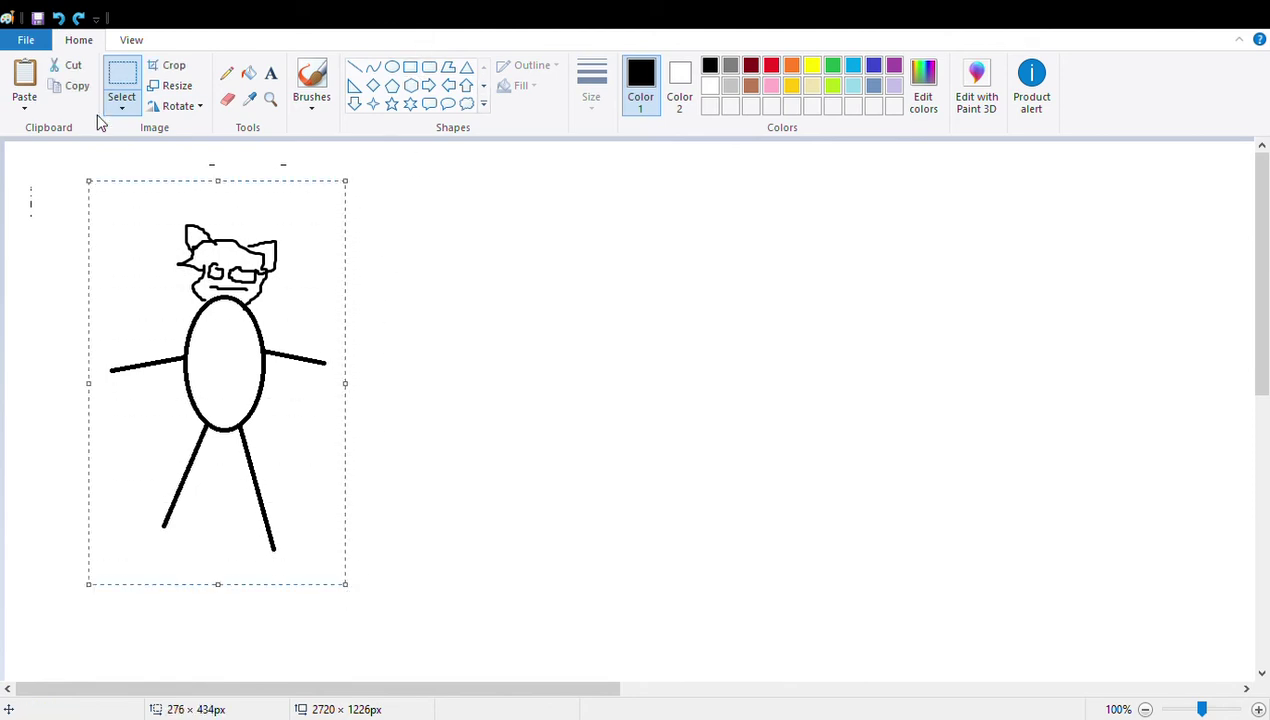
{"action": "mouse_move", "coordinate": [438, 235]}
{"action": "left_mouse_down"}
{"action": "mouse_move", "coordinate": [679, 340]}
{"action": "mouse_move", "coordinate": [763, 629]}
{"action": "left_mouse_up"}
{"action": "left_click_drag", "start_coordinate": [709, 490], "coordinate": [360, 428]}
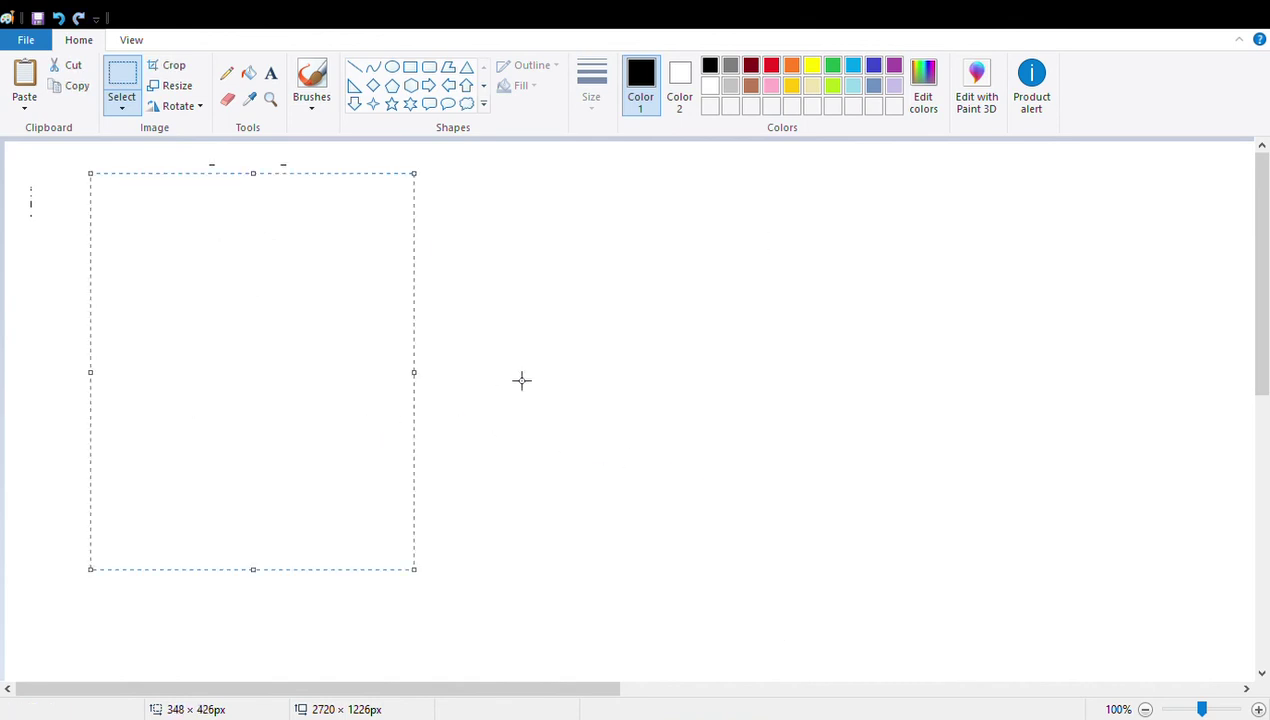
{"action": "left_click", "coordinate": [568, 386]}
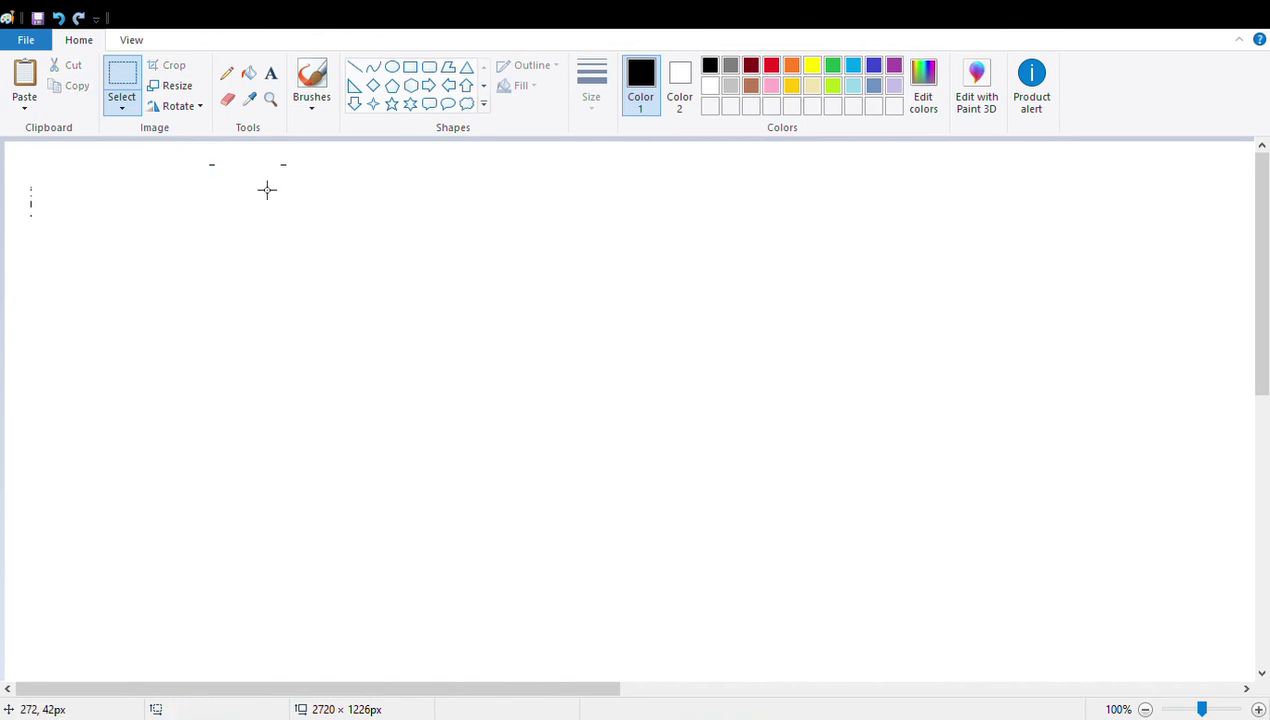
- Draw a mid-canvas stick figure: two legs meeting at the top, a body and arms
{"action": "left_click", "coordinate": [355, 68]}
{"action": "left_click_drag", "start_coordinate": [590, 530], "coordinate": [641, 378]}
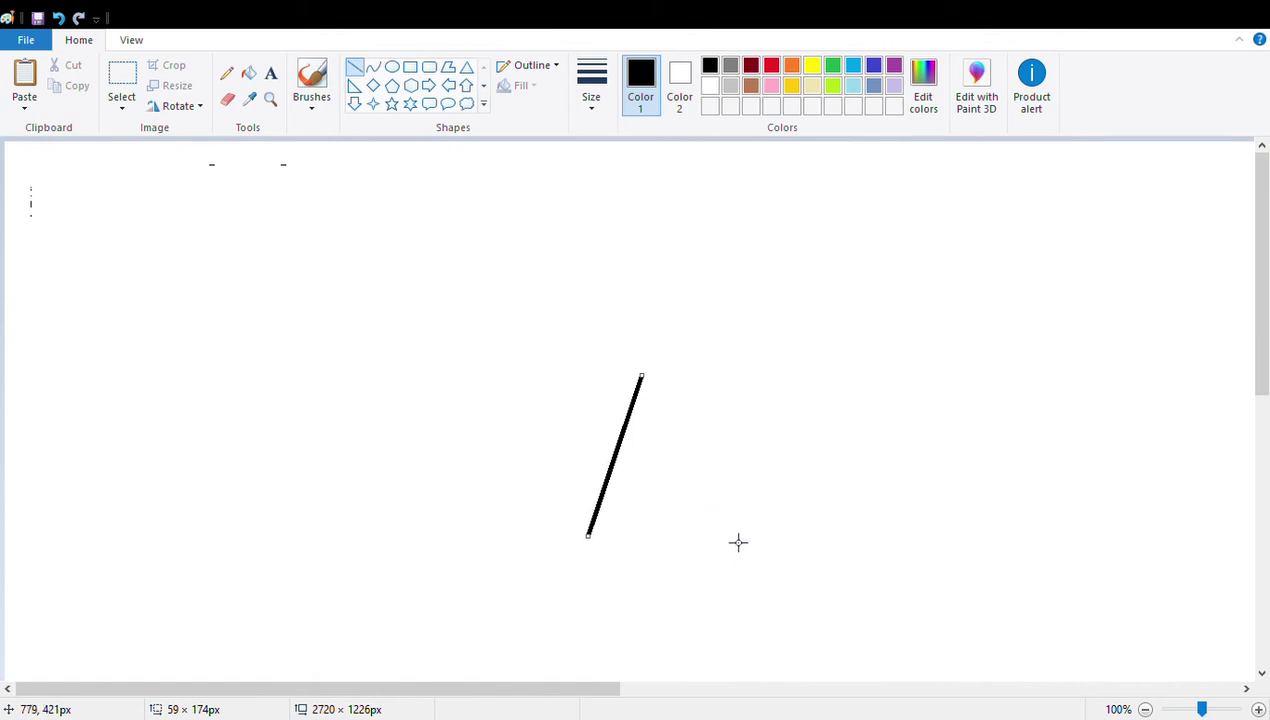
{"action": "left_click_drag", "start_coordinate": [731, 533], "coordinate": [644, 377]}
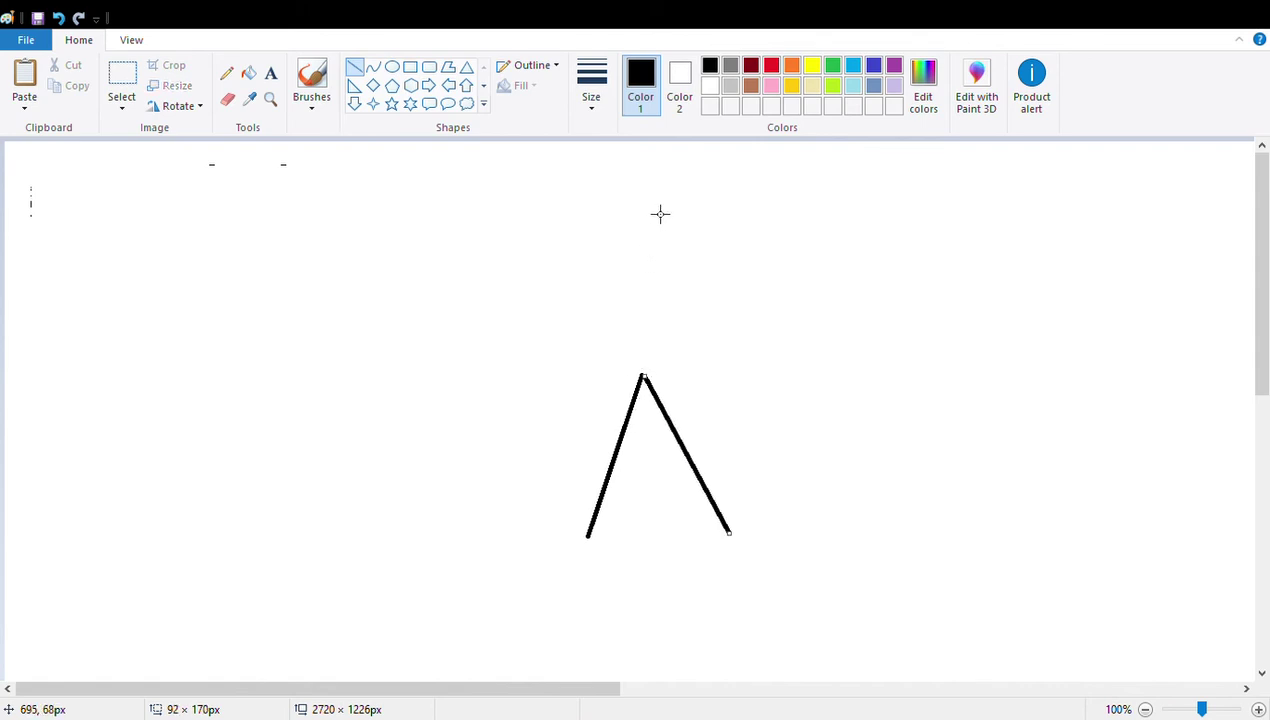
{"action": "left_click_drag", "start_coordinate": [652, 200], "coordinate": [642, 392]}
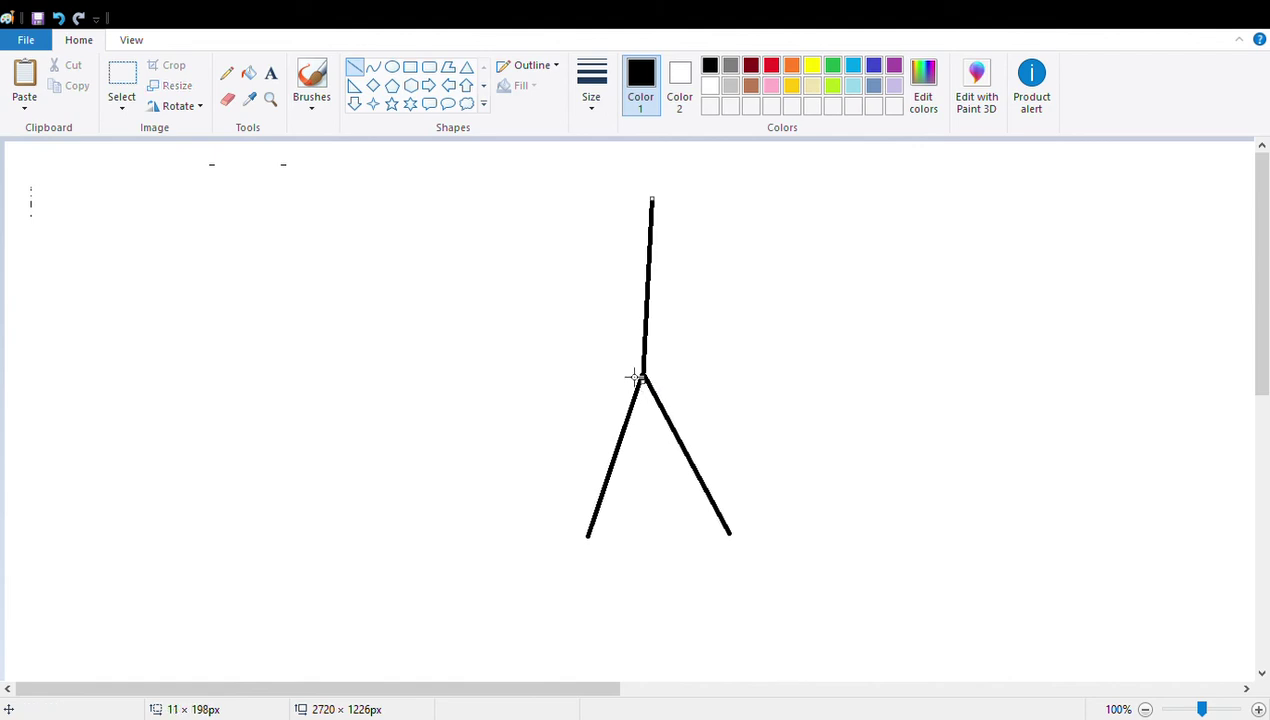
{"action": "left_click_drag", "start_coordinate": [559, 245], "coordinate": [733, 242]}
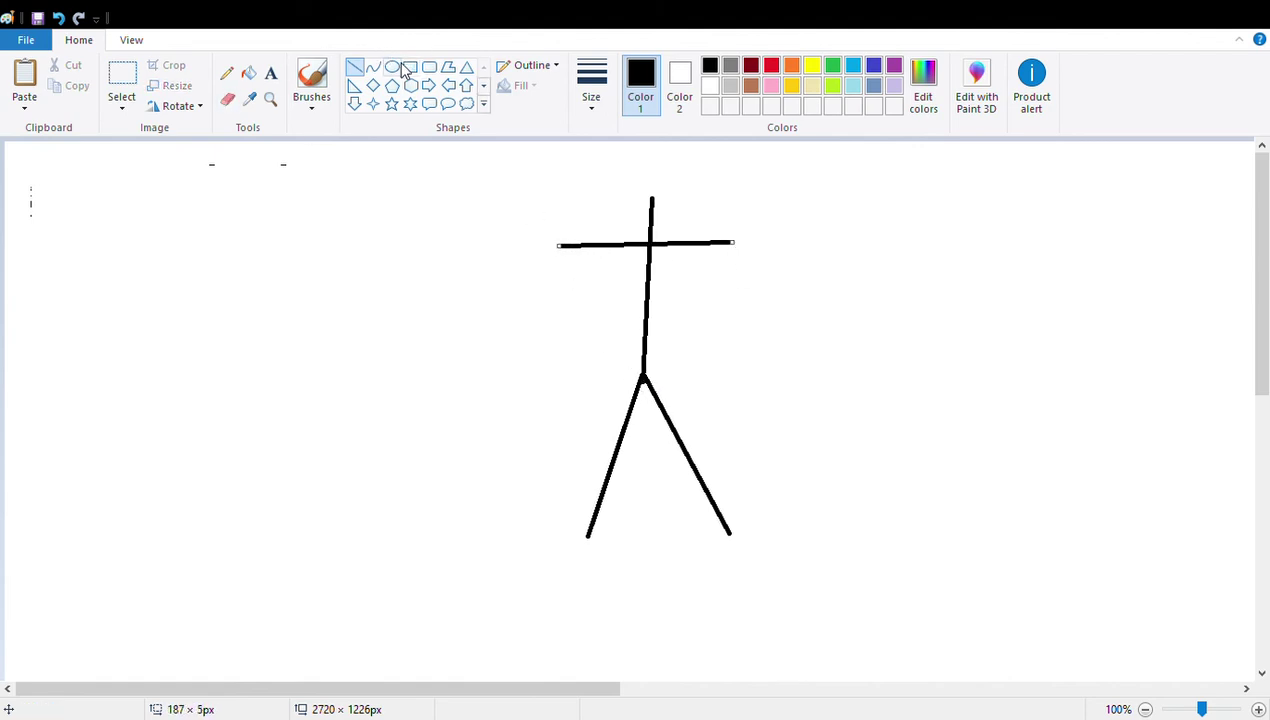
- Move the figure lower on the canvas and add an oval head atop the body
{"action": "left_click", "coordinate": [120, 80]}
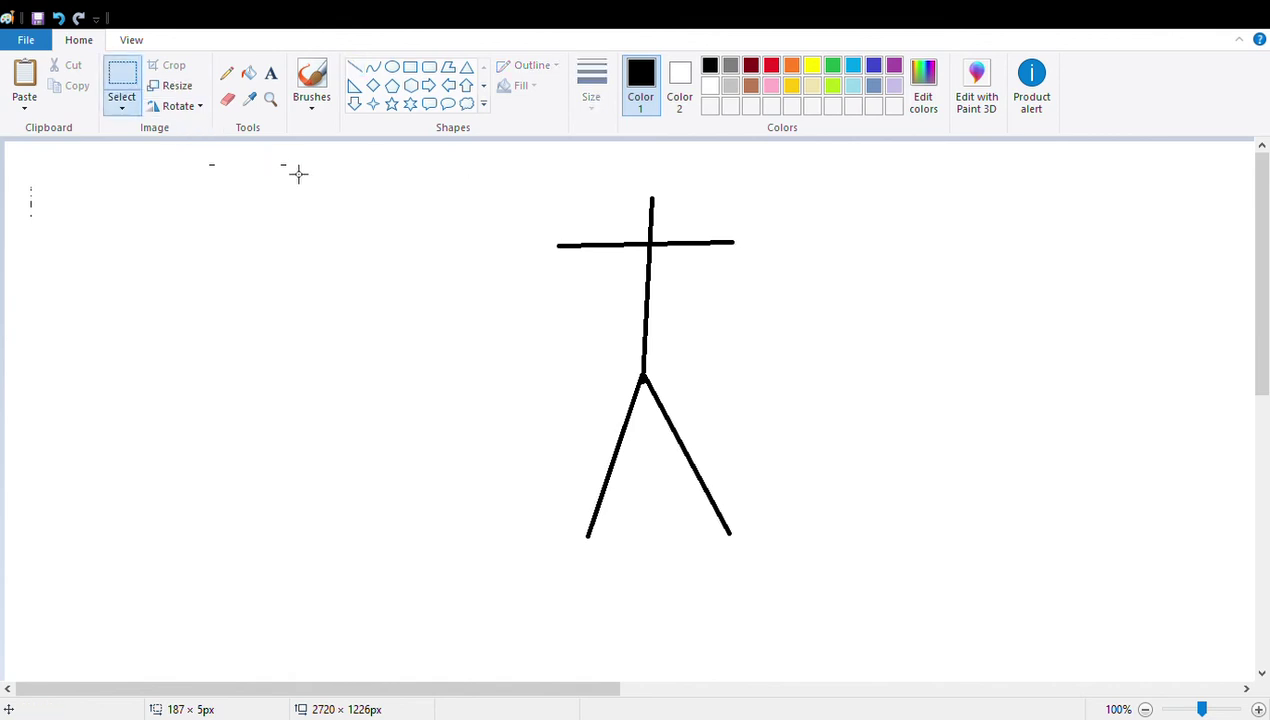
{"action": "left_click_drag", "start_coordinate": [488, 195], "coordinate": [805, 555]}
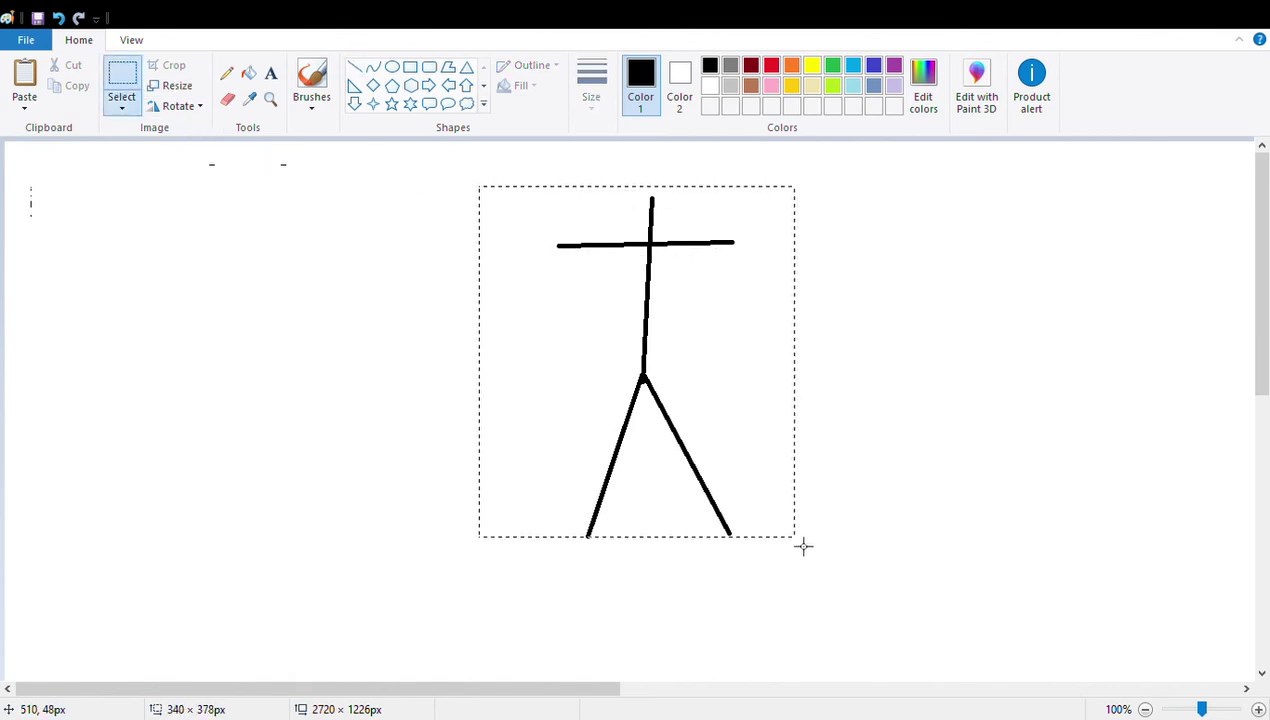
{"action": "left_click_drag", "start_coordinate": [726, 374], "coordinate": [717, 464]}
{"action": "left_click", "coordinate": [1030, 385]}
{"action": "left_click", "coordinate": [392, 67]}
{"action": "mouse_move", "coordinate": [628, 224]}
{"action": "left_mouse_down"}
{"action": "mouse_move", "coordinate": [681, 309]}
{"action": "mouse_move", "coordinate": [723, 311]}
{"action": "mouse_move", "coordinate": [661, 265]}
{"action": "left_mouse_up"}
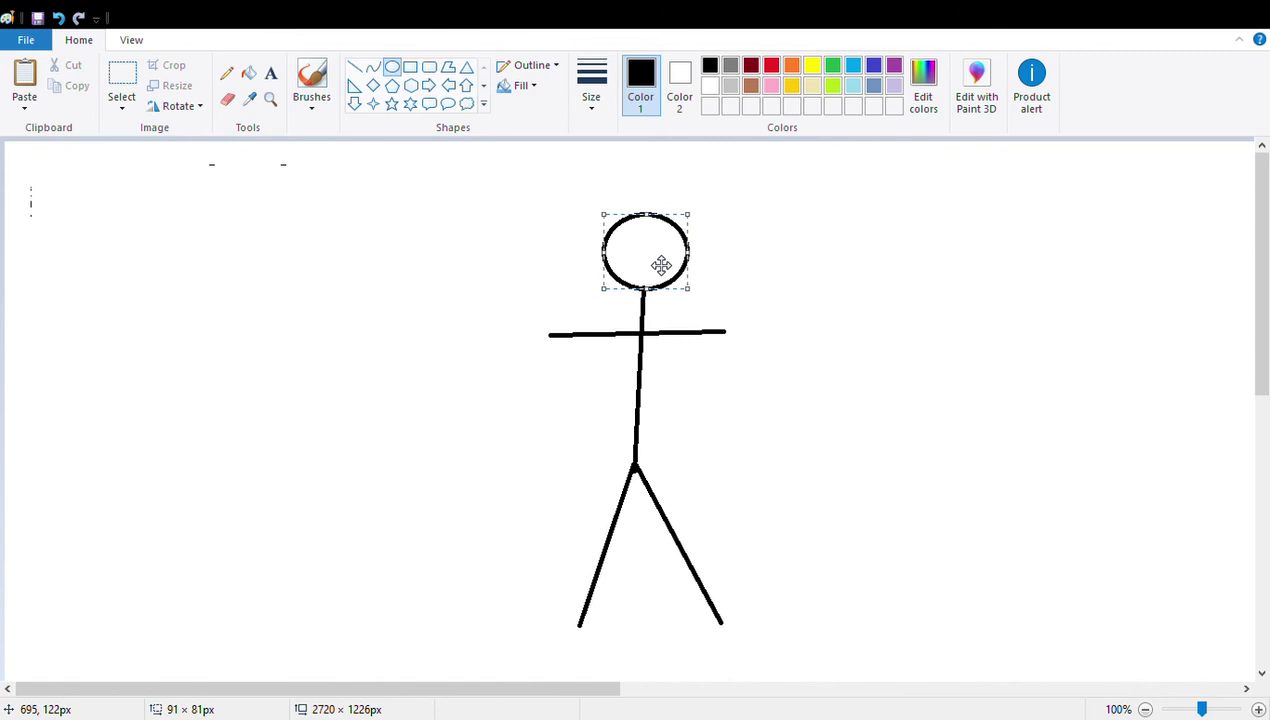
- Add a second eye and flat oval mouth, then draw a slanted leg for a new figure
{"action": "left_click", "coordinate": [393, 247]}
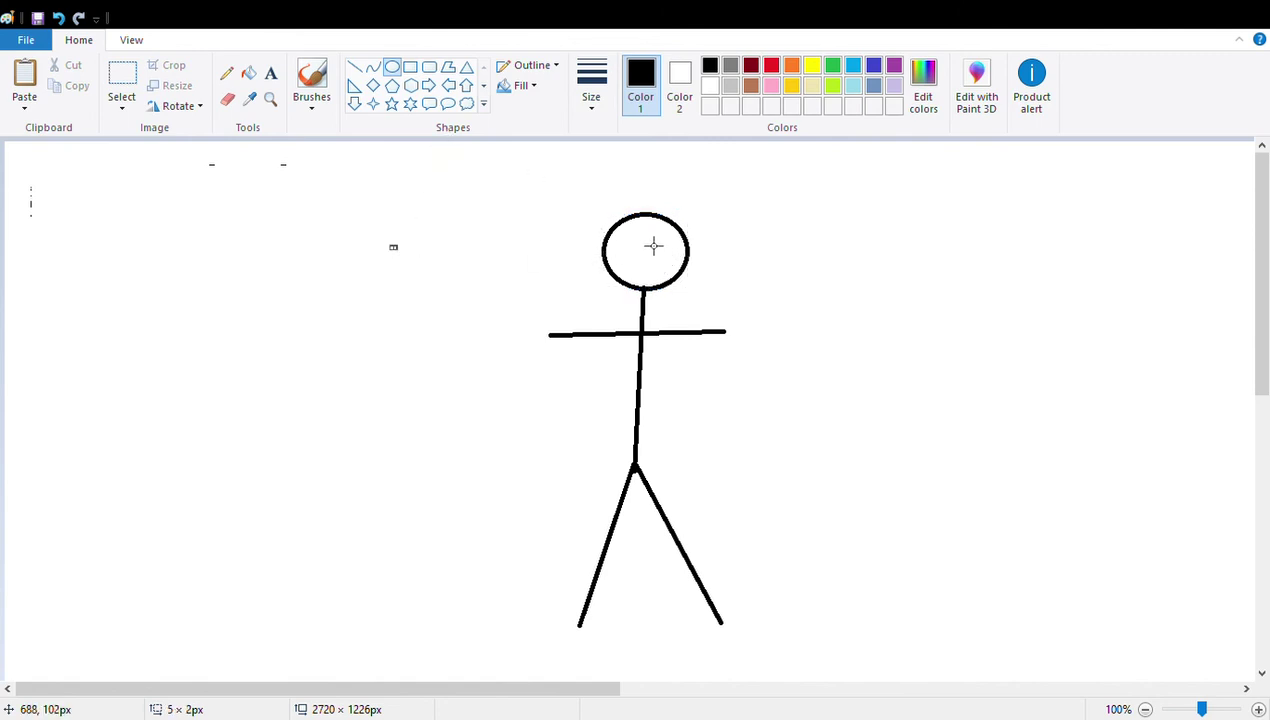
{"action": "mouse_move", "coordinate": [614, 234]}
{"action": "left_mouse_down"}
{"action": "mouse_move", "coordinate": [646, 269]}
{"action": "mouse_move", "coordinate": [677, 266]}
{"action": "mouse_move", "coordinate": [657, 245]}
{"action": "left_mouse_up"}
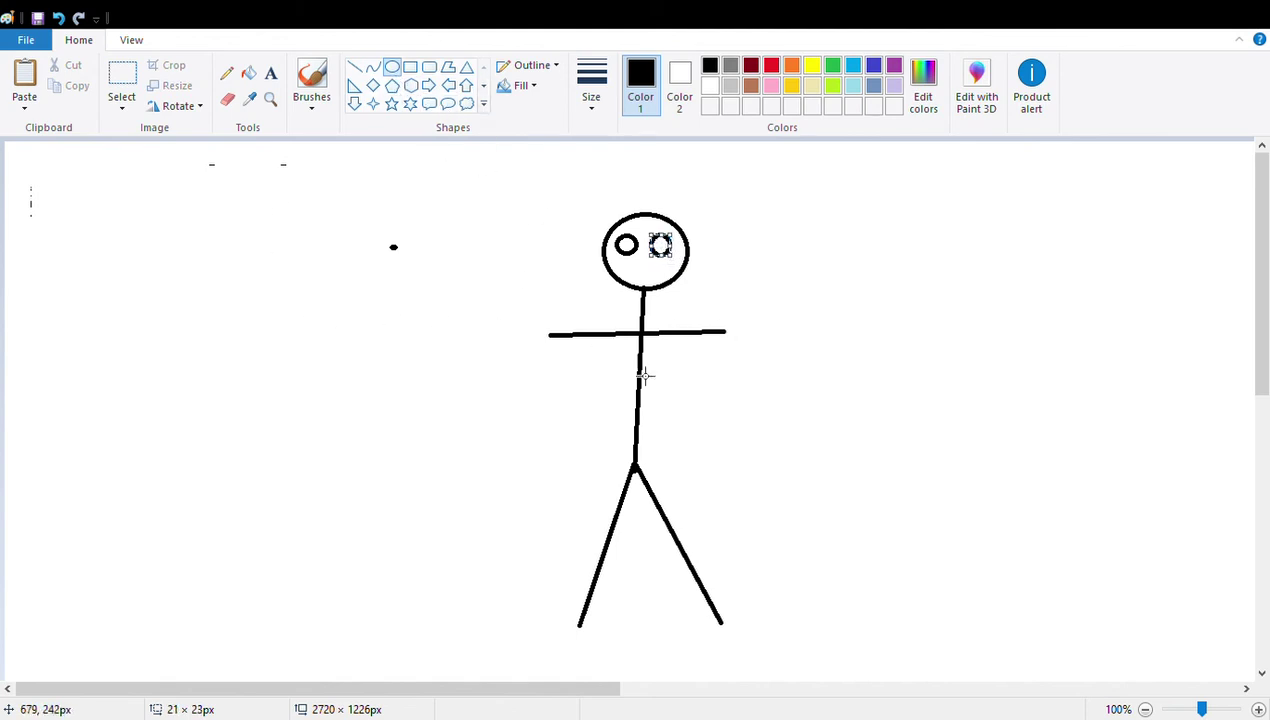
{"action": "left_click", "coordinate": [390, 295]}
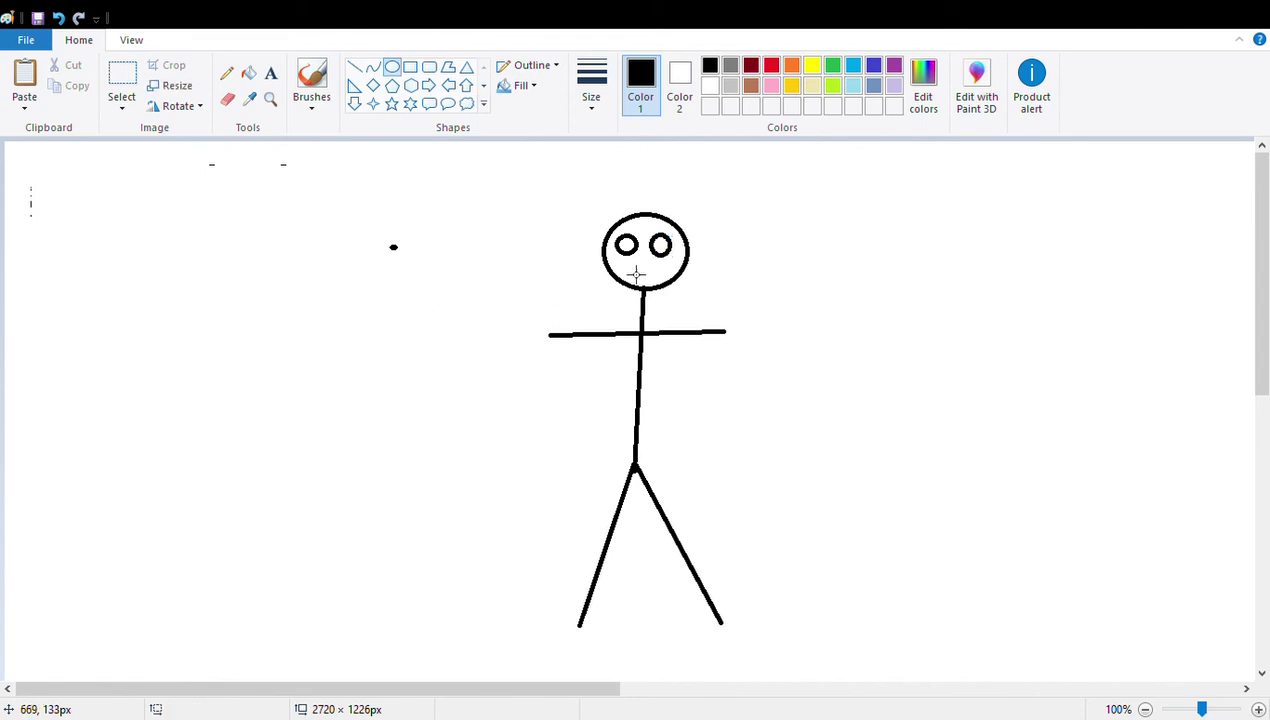
{"action": "mouse_move", "coordinate": [626, 264]}
{"action": "left_mouse_down"}
{"action": "mouse_move", "coordinate": [675, 277]}
{"action": "mouse_move", "coordinate": [670, 305]}
{"action": "mouse_move", "coordinate": [670, 279]}
{"action": "left_mouse_up"}
{"action": "left_click", "coordinate": [355, 67]}
{"action": "left_click_drag", "start_coordinate": [890, 610], "coordinate": [944, 432]}
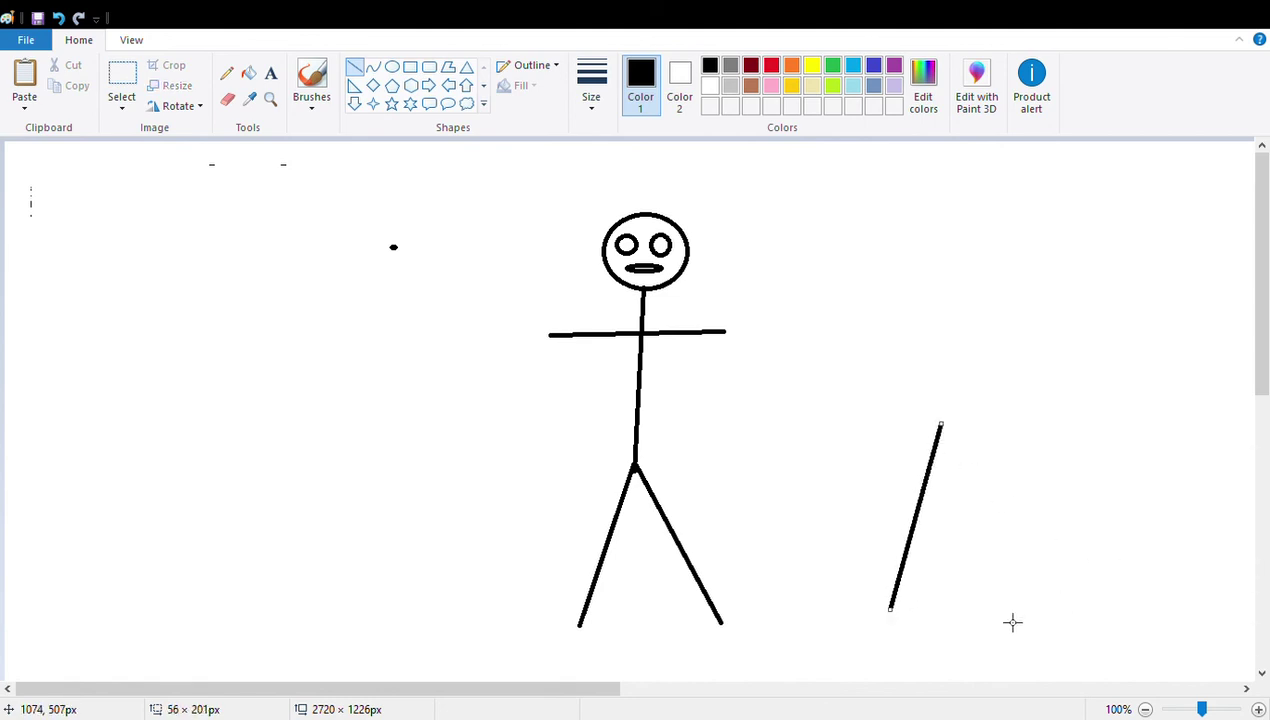
- Complete the second figure's inverted-V legs, body and horizontal arms
{"action": "left_click_drag", "start_coordinate": [1004, 612], "coordinate": [940, 423]}
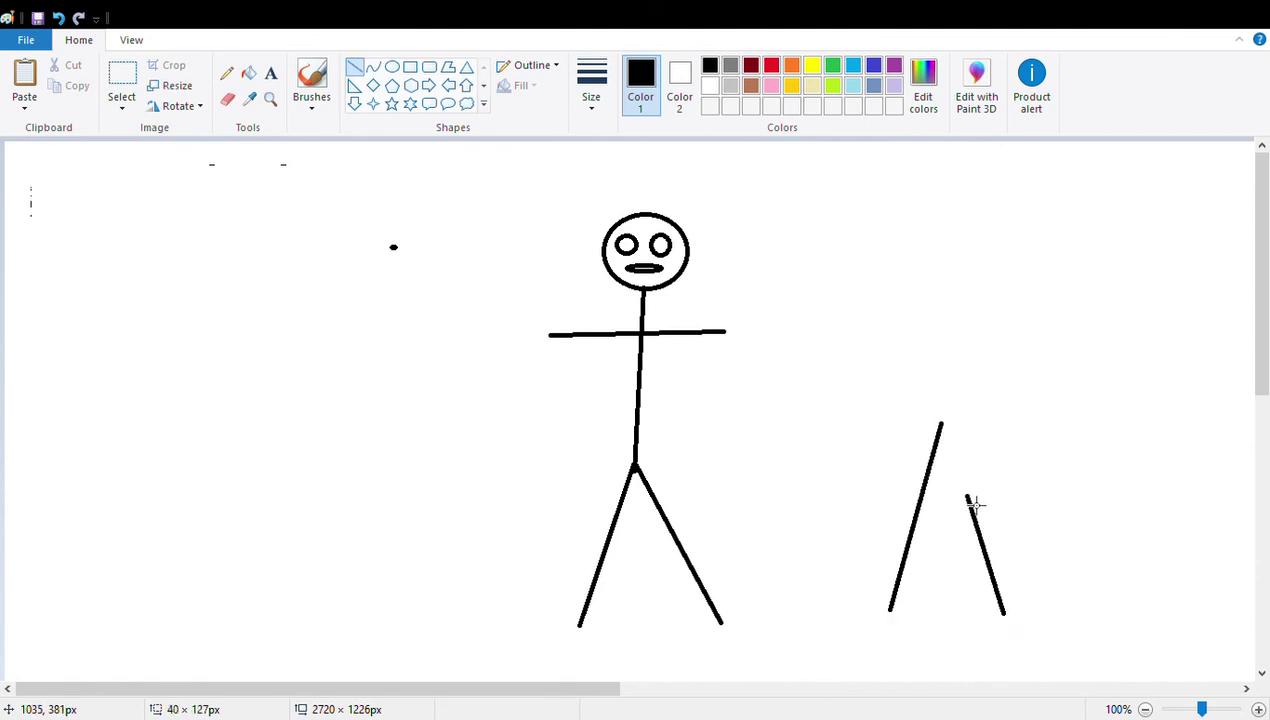
{"action": "left_click", "coordinate": [949, 411]}
{"action": "left_click_drag", "start_coordinate": [941, 424], "coordinate": [932, 283]}
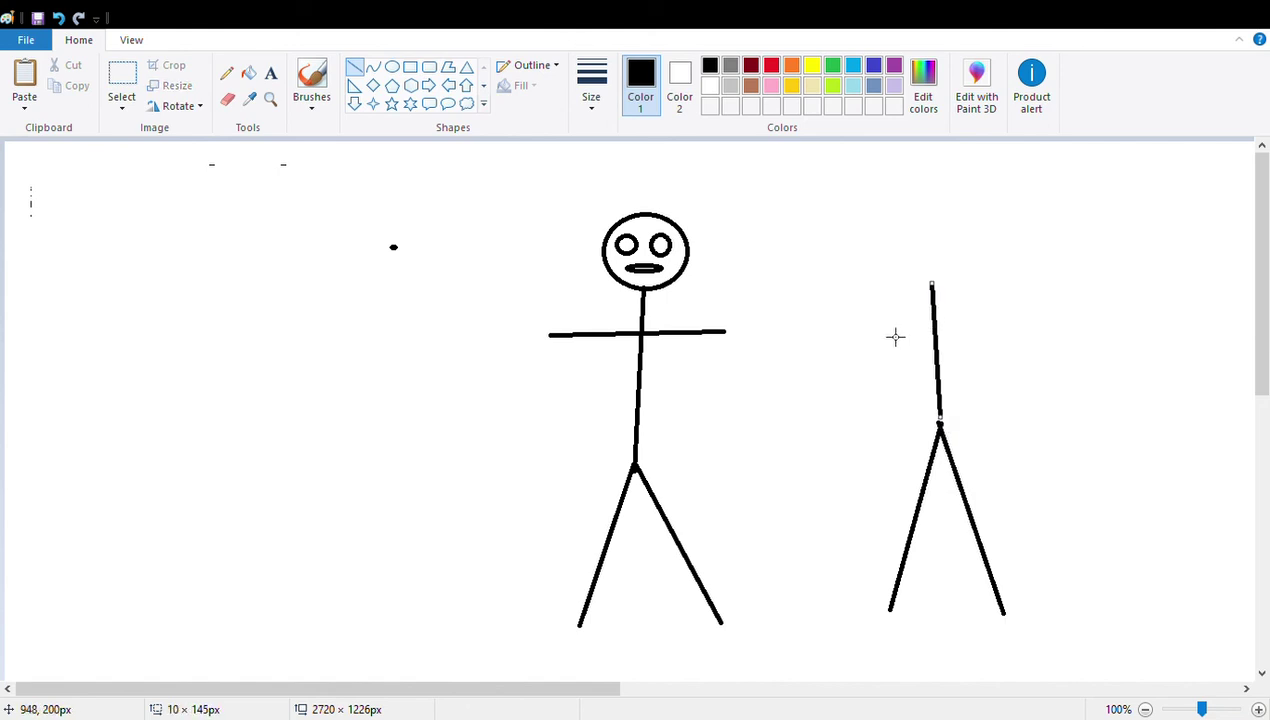
{"action": "left_click_drag", "start_coordinate": [885, 327], "coordinate": [985, 325]}
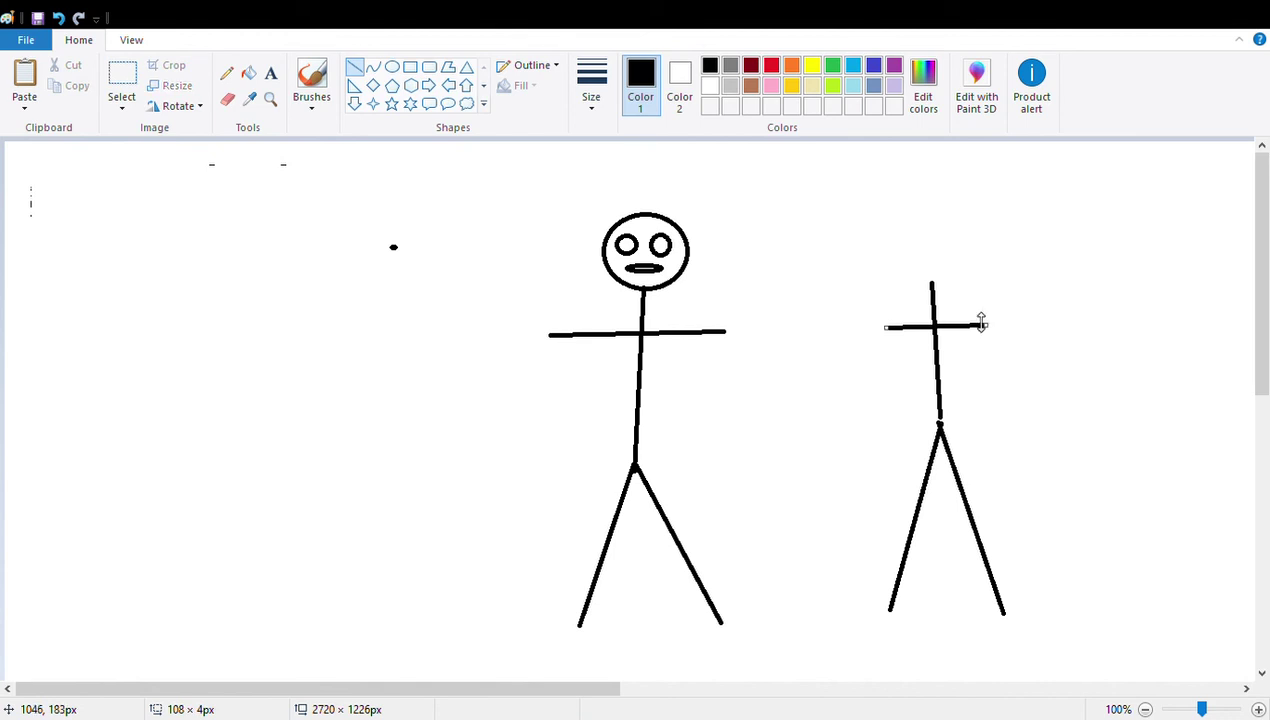
- Draw the second figure's oval head and two oval eyes
{"action": "left_click", "coordinate": [393, 67]}
{"action": "left_click_drag", "start_coordinate": [907, 241], "coordinate": [986, 293]}
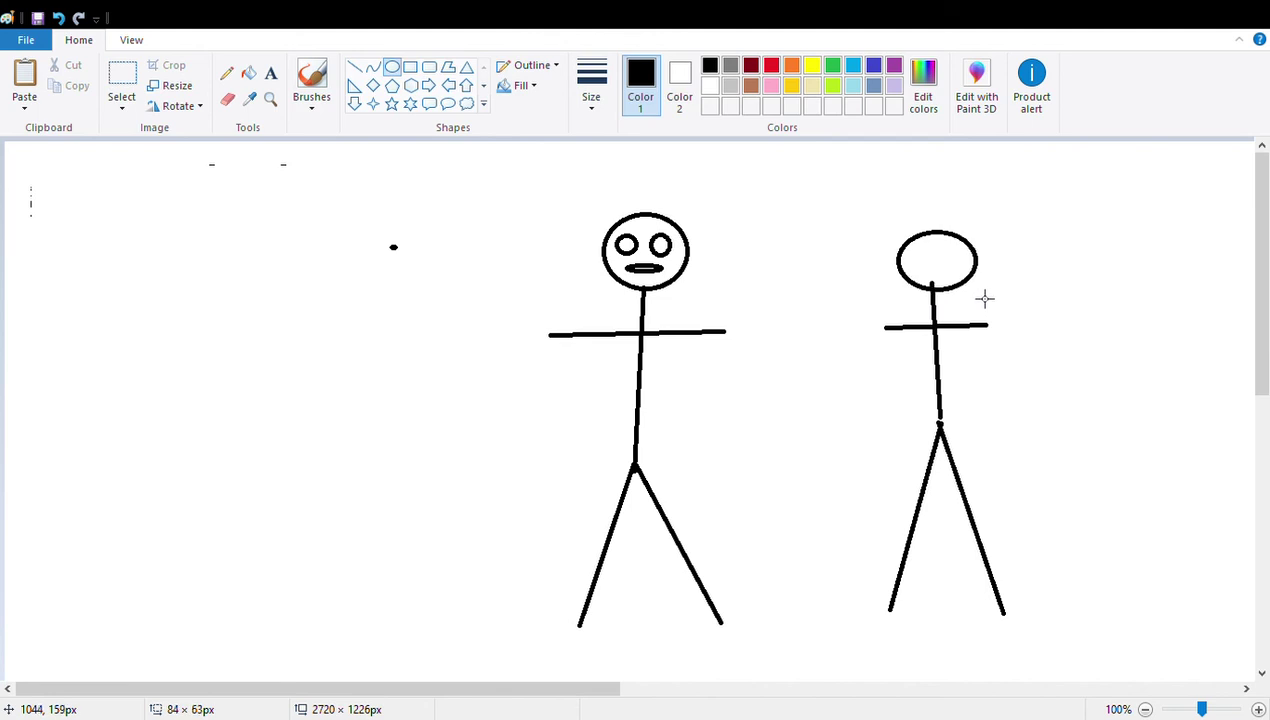
{"action": "left_click_drag", "start_coordinate": [986, 293], "coordinate": [949, 266]}
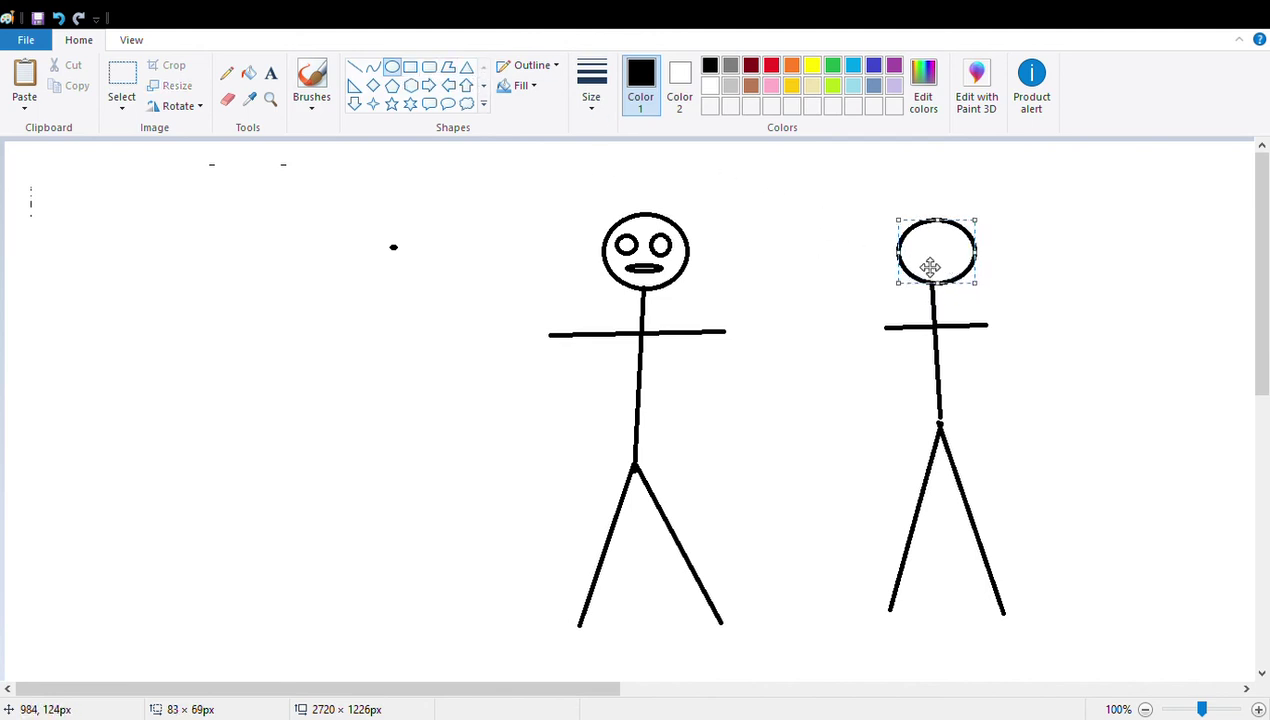
{"action": "left_click", "coordinate": [857, 264]}
{"action": "left_click_drag", "start_coordinate": [924, 250], "coordinate": [938, 260]}
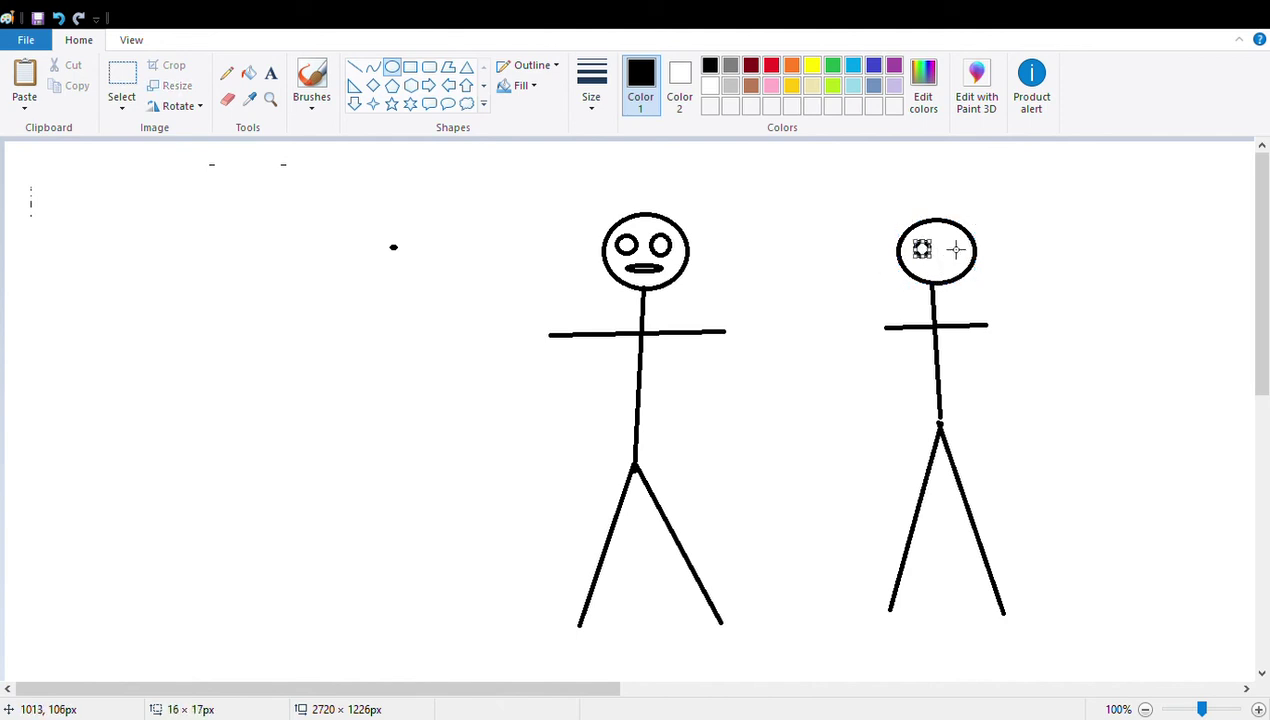
{"action": "left_click_drag", "start_coordinate": [949, 248], "coordinate": [934, 257]}
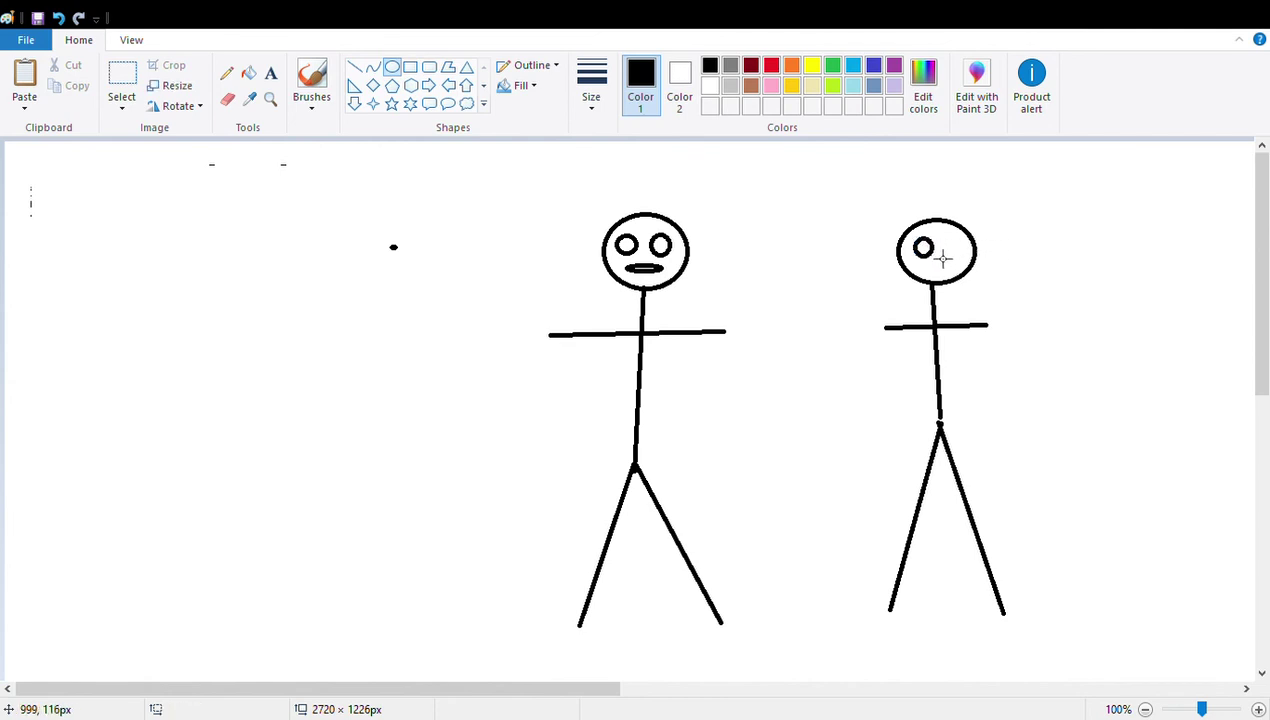
{"action": "mouse_move", "coordinate": [941, 238]}
{"action": "left_mouse_down"}
{"action": "mouse_move", "coordinate": [971, 266]}
{"action": "mouse_move", "coordinate": [957, 257]}
{"action": "left_mouse_up"}
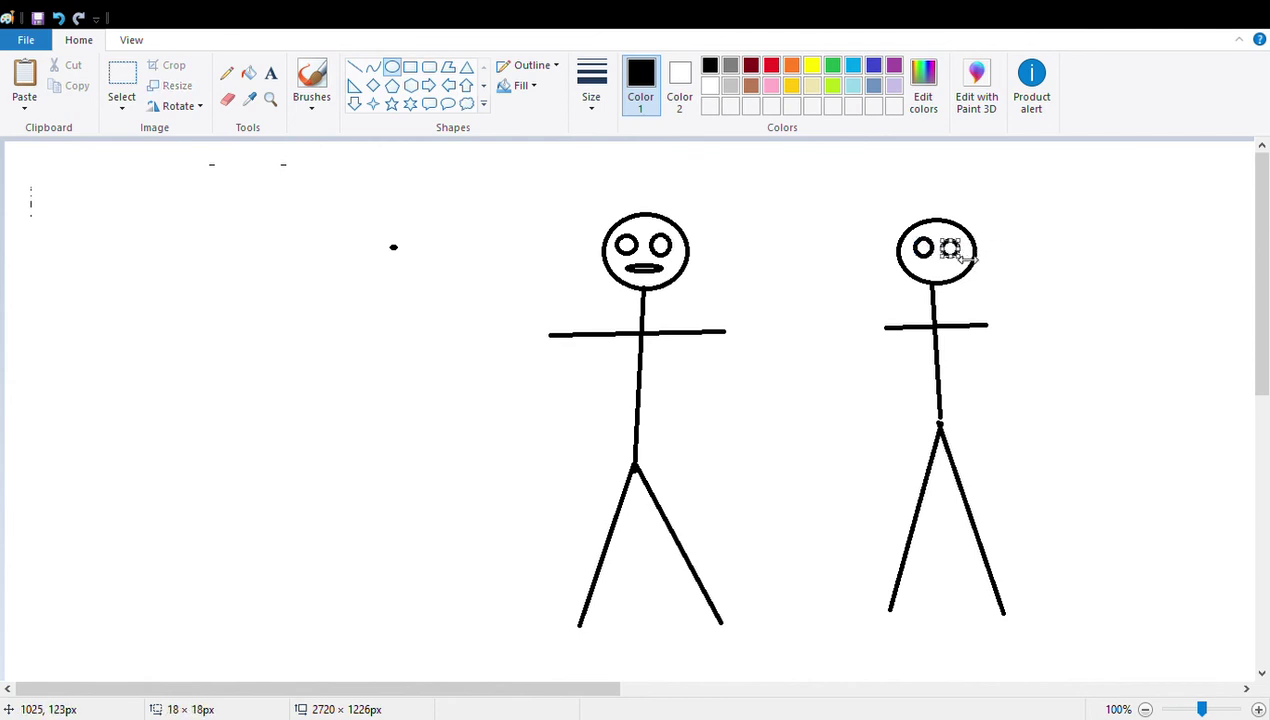
- Clear the stray dot, then draw a flat line mouth on the second figure
{"action": "left_click", "coordinate": [136, 76]}
{"action": "mouse_move", "coordinate": [269, 195]}
{"action": "left_mouse_down"}
{"action": "mouse_move", "coordinate": [463, 248]}
{"action": "mouse_move", "coordinate": [326, 297]}
{"action": "mouse_move", "coordinate": [398, 277]}
{"action": "left_mouse_up"}
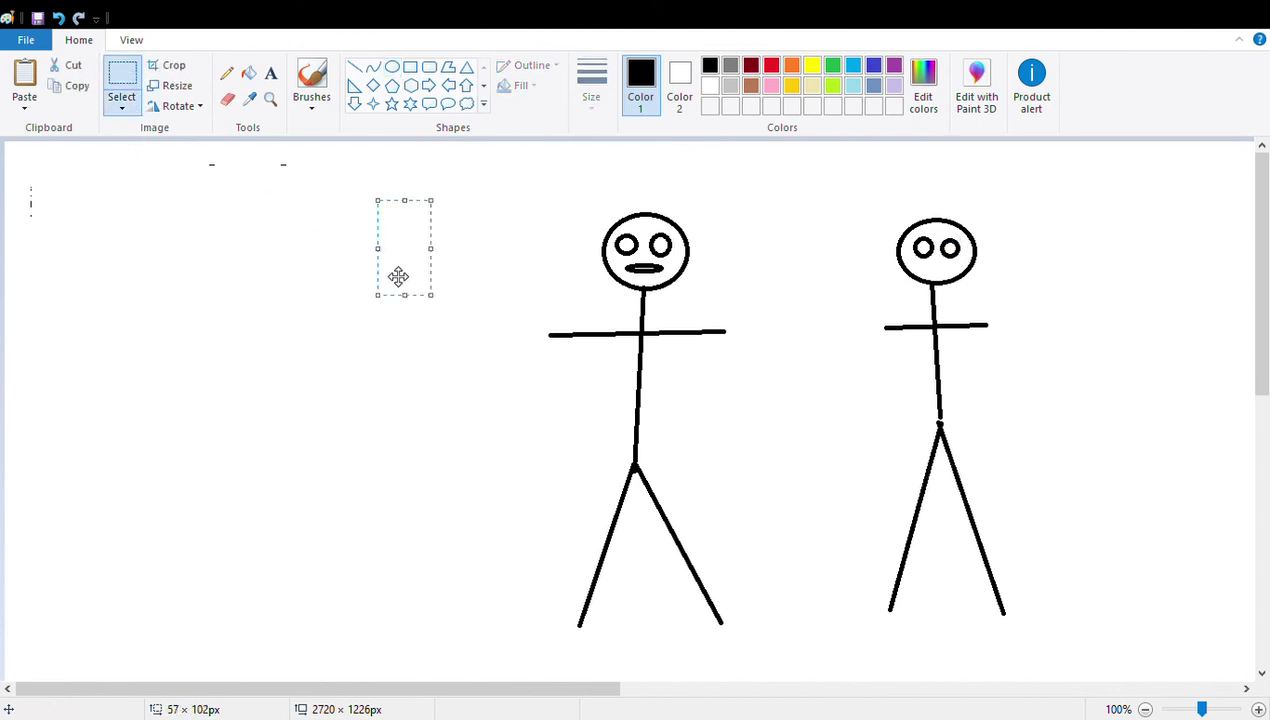
{"action": "left_click", "coordinate": [357, 281]}
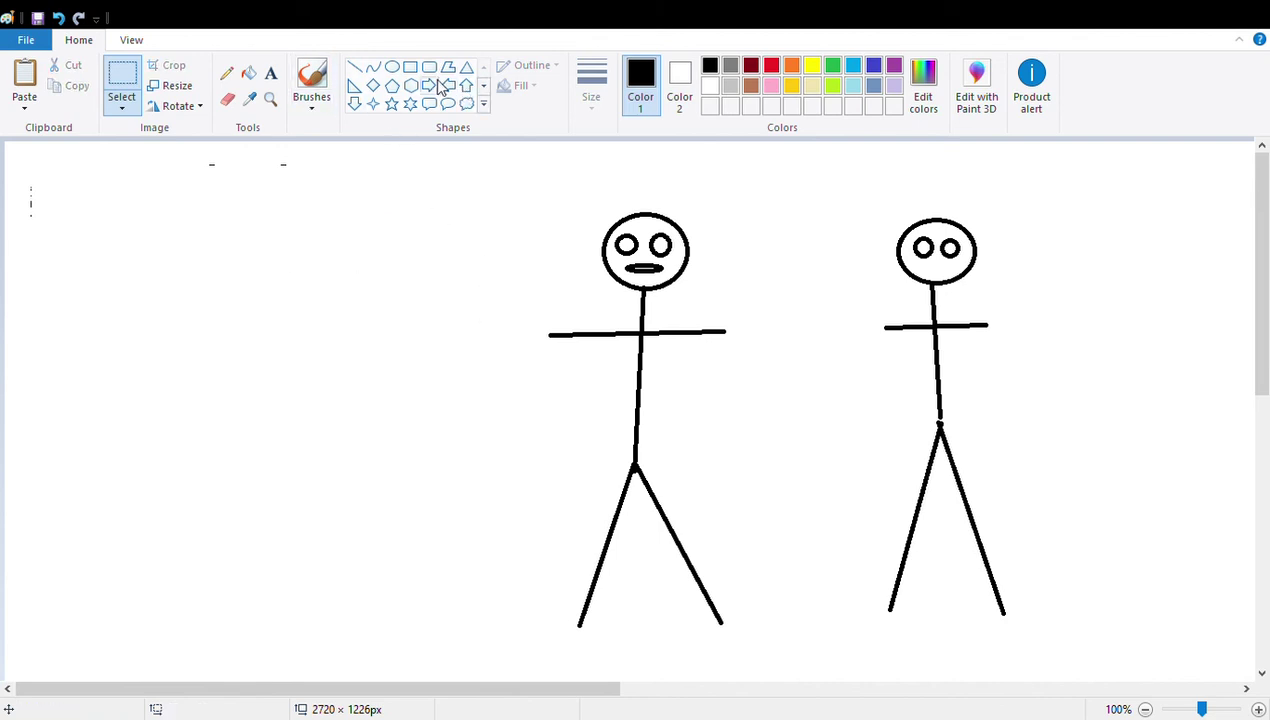
{"action": "left_click", "coordinate": [354, 67]}
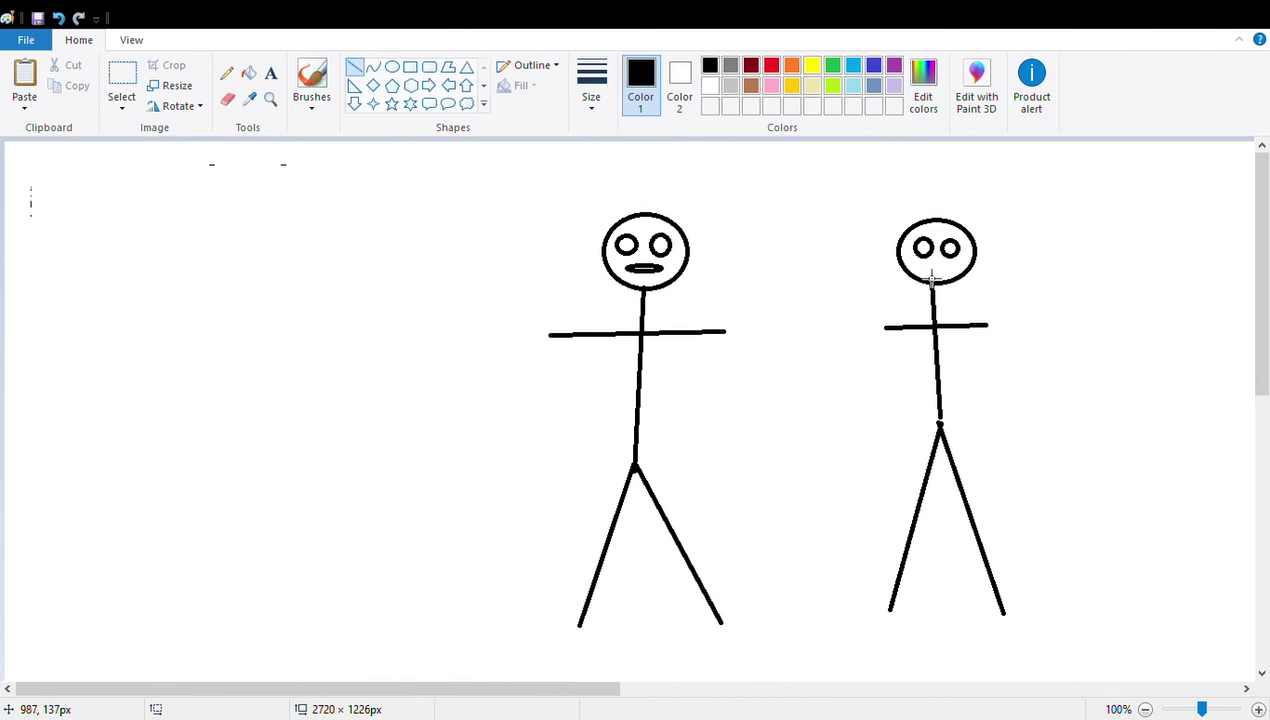
{"action": "left_click_drag", "start_coordinate": [919, 268], "coordinate": [955, 268]}
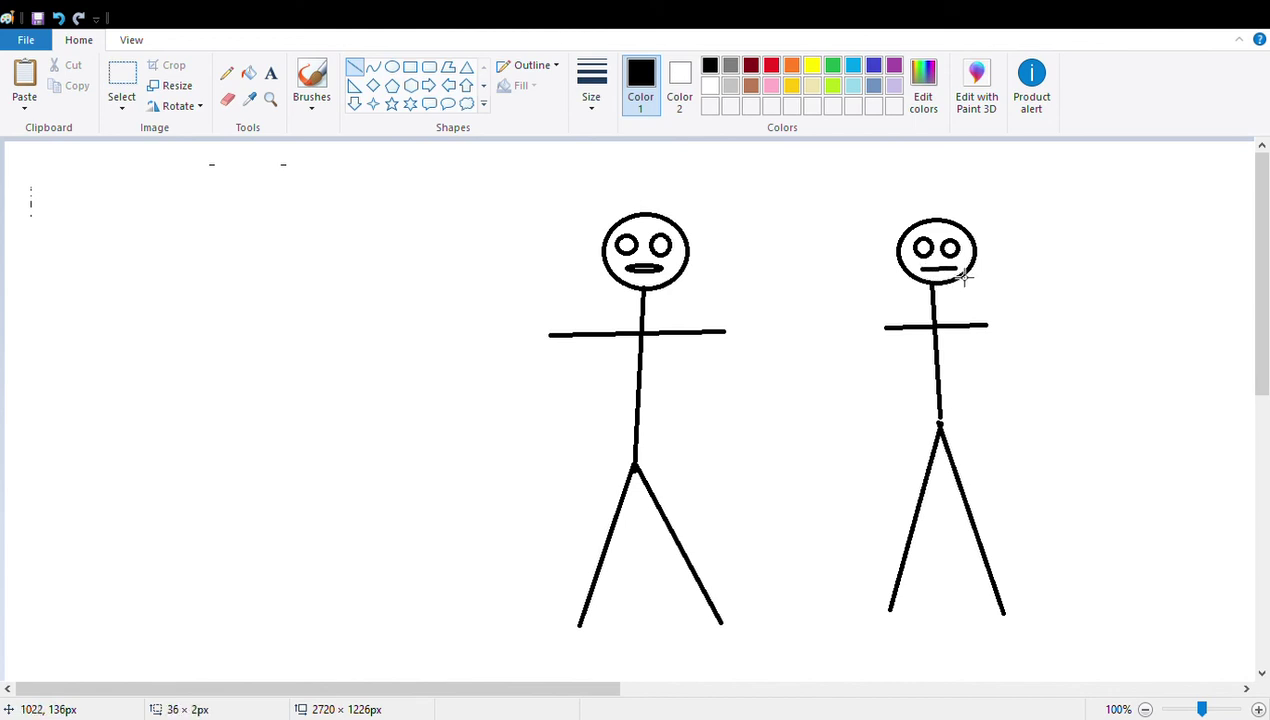
- Move the second figure leftward and redraw the first figure's oval mouth
{"action": "left_click", "coordinate": [127, 85]}
{"action": "mouse_move", "coordinate": [842, 207]}
{"action": "left_mouse_down"}
{"action": "mouse_move", "coordinate": [1043, 247]}
{"action": "mouse_move", "coordinate": [1049, 628]}
{"action": "left_mouse_up"}
{"action": "mouse_move", "coordinate": [935, 440]}
{"action": "left_mouse_down"}
{"action": "mouse_move", "coordinate": [867, 430]}
{"action": "mouse_move", "coordinate": [812, 452]}
{"action": "left_mouse_up"}
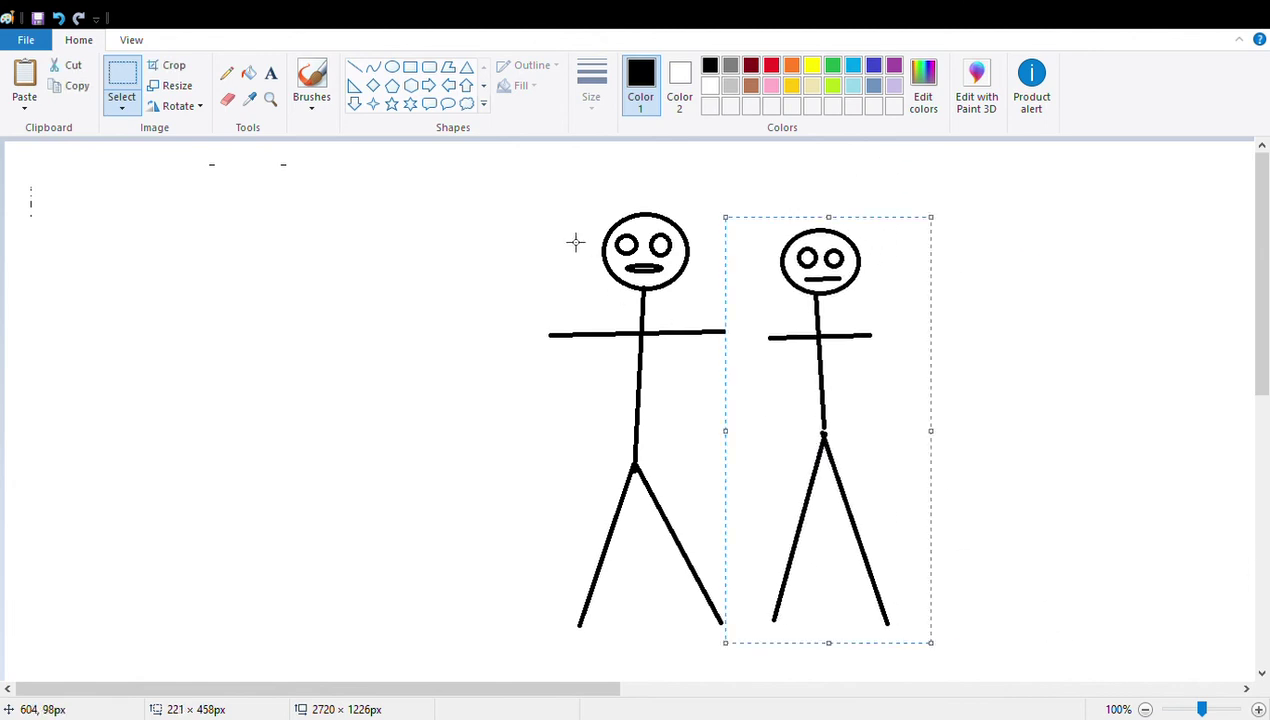
{"action": "left_click", "coordinate": [390, 68]}
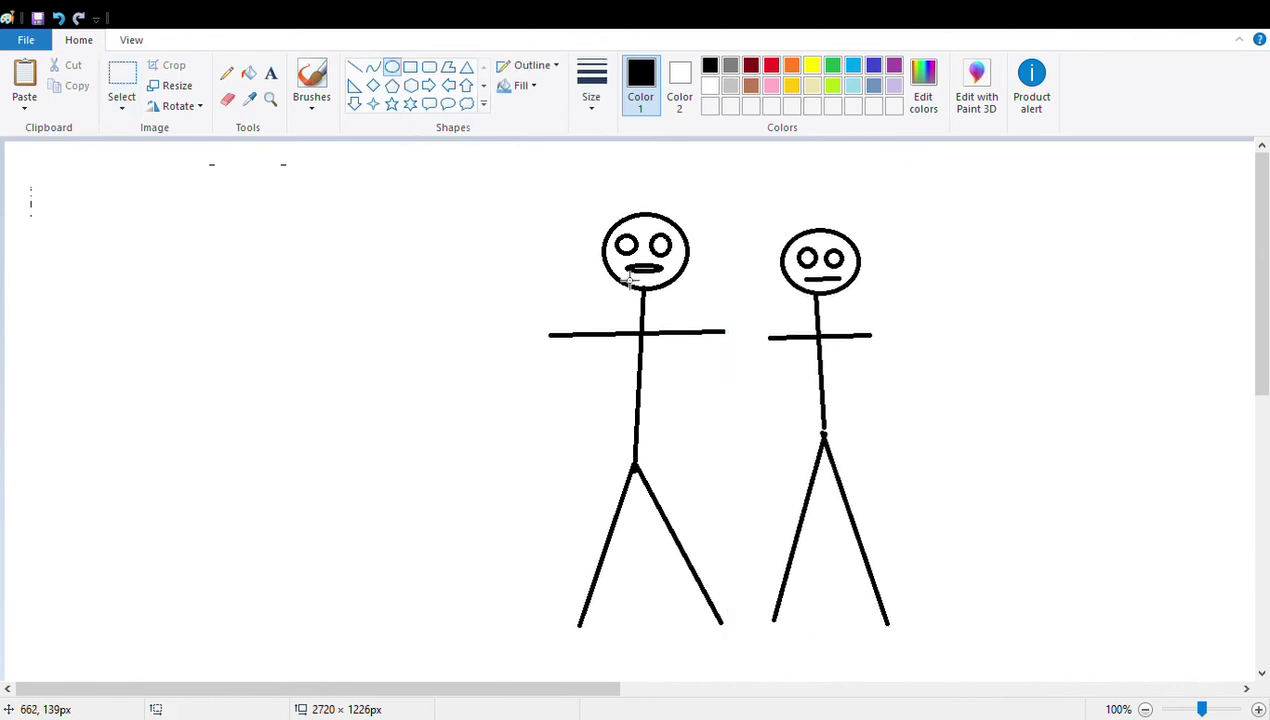
{"action": "mouse_move", "coordinate": [626, 272]}
{"action": "left_mouse_down"}
{"action": "mouse_move", "coordinate": [679, 297]}
{"action": "mouse_move", "coordinate": [630, 273]}
{"action": "left_mouse_up"}
{"action": "left_click", "coordinate": [458, 253]}
- Reposition the second figure right beside the first
{"action": "left_click", "coordinate": [122, 78]}
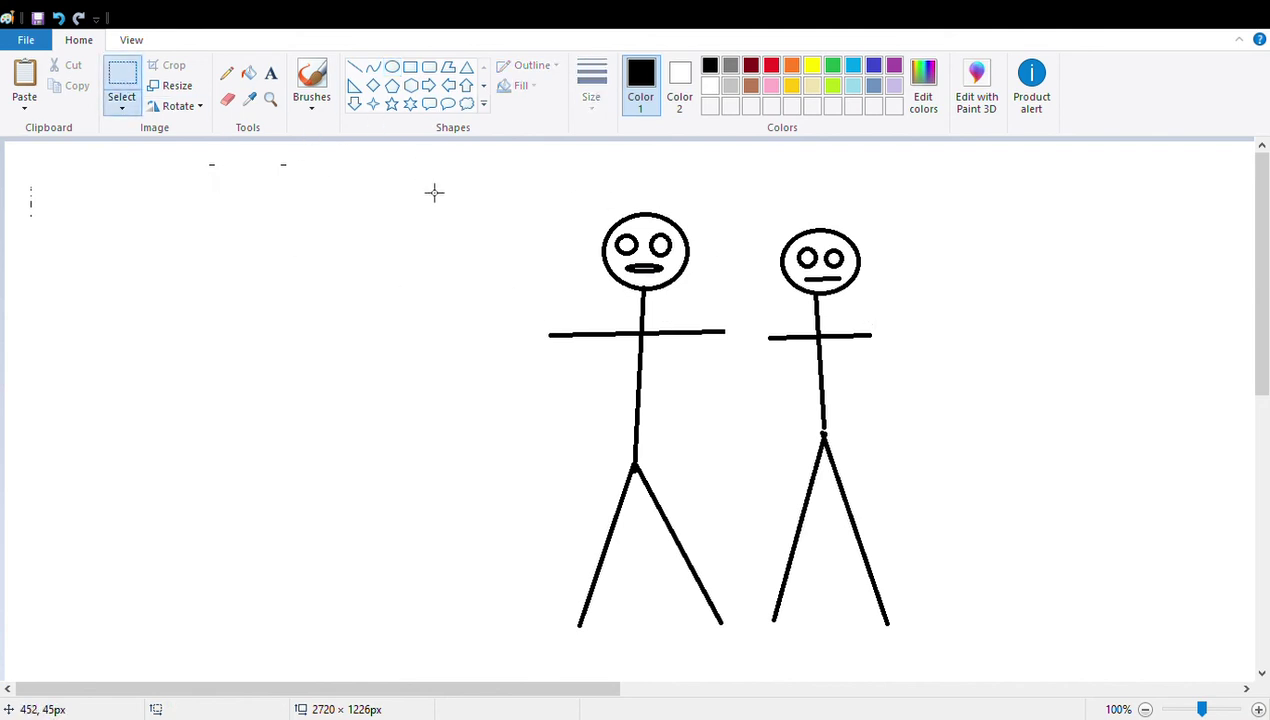
{"action": "mouse_move", "coordinate": [757, 229]}
{"action": "left_mouse_down"}
{"action": "mouse_move", "coordinate": [826, 660]}
{"action": "mouse_move", "coordinate": [948, 642]}
{"action": "left_mouse_up"}
{"action": "mouse_move", "coordinate": [889, 541]}
{"action": "left_mouse_down"}
{"action": "mouse_move", "coordinate": [720, 568]}
{"action": "mouse_move", "coordinate": [917, 522]}
{"action": "left_mouse_up"}
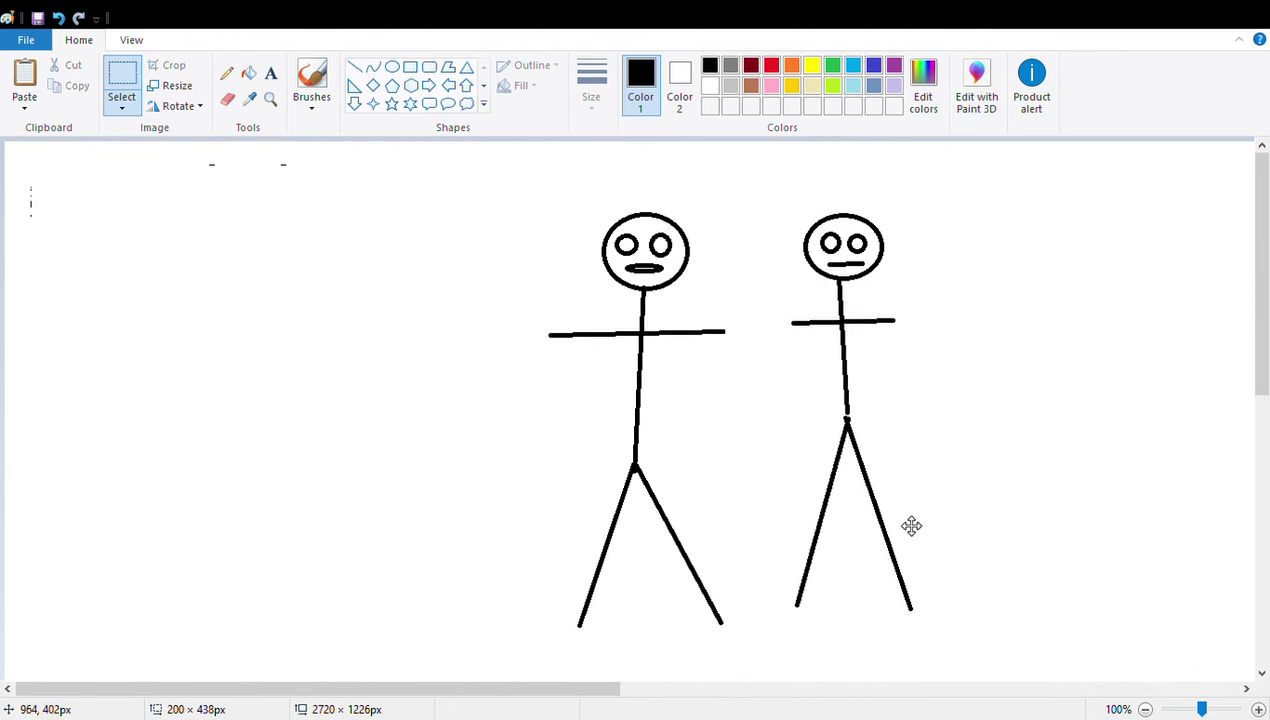
- Draw a flat oval mouth on the second figure and redraw the first's mouth
{"action": "left_click", "coordinate": [392, 67]}
{"action": "left_click_drag", "start_coordinate": [848, 265], "coordinate": [884, 337]}
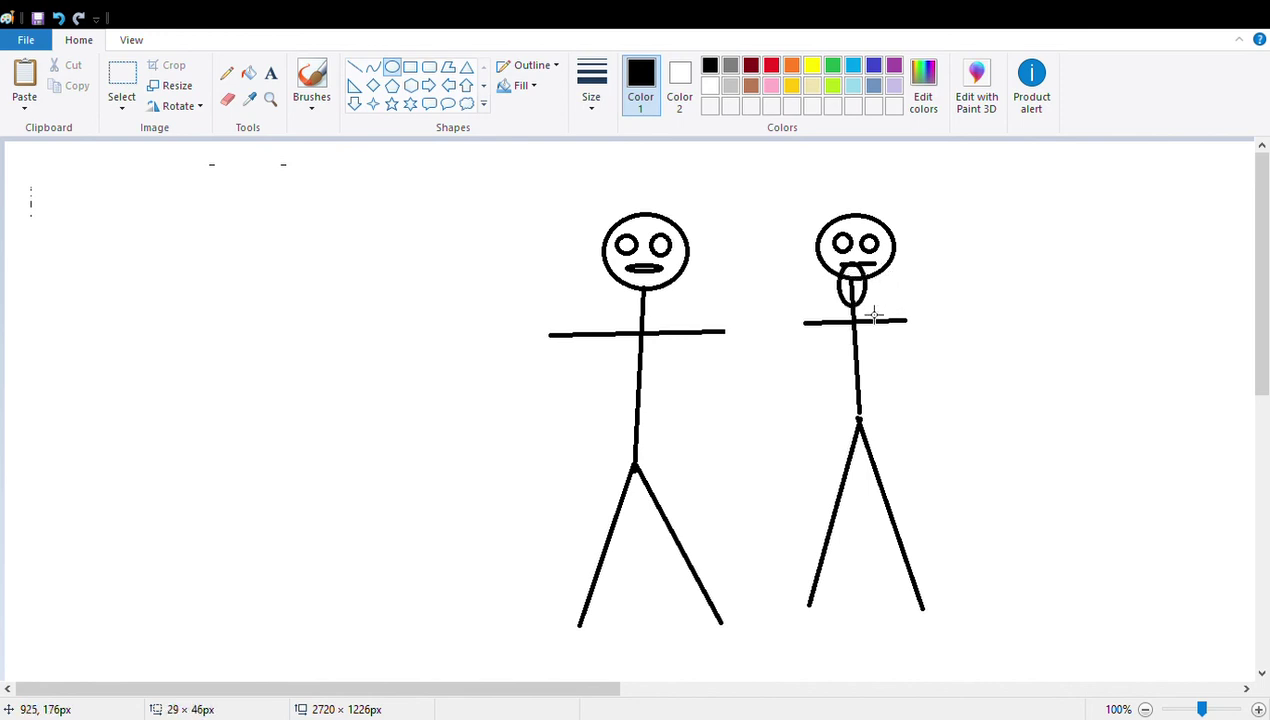
{"action": "left_click_drag", "start_coordinate": [884, 337], "coordinate": [883, 270]}
{"action": "mouse_move", "coordinate": [627, 264]}
{"action": "left_mouse_down"}
{"action": "mouse_move", "coordinate": [669, 296]}
{"action": "mouse_move", "coordinate": [673, 270]}
{"action": "mouse_move", "coordinate": [648, 276]}
{"action": "mouse_move", "coordinate": [648, 296]}
{"action": "mouse_move", "coordinate": [648, 282]}
{"action": "left_mouse_up"}
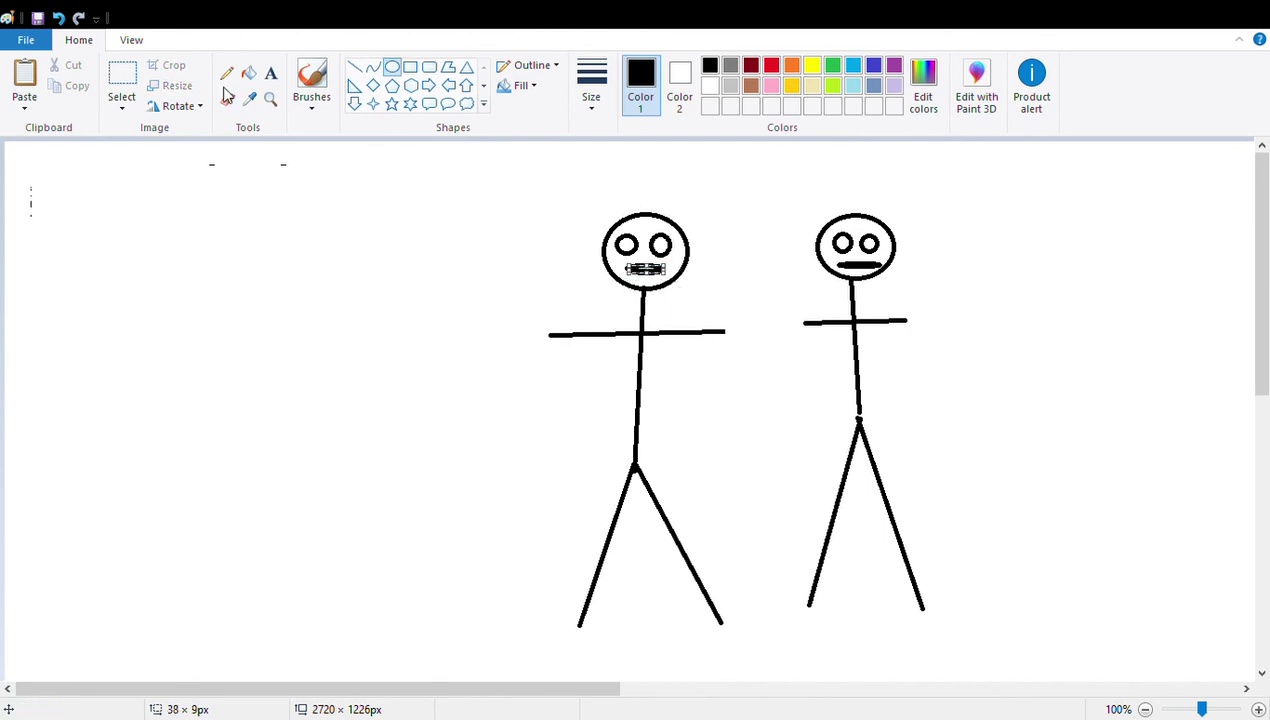
{"action": "left_click", "coordinate": [122, 75]}
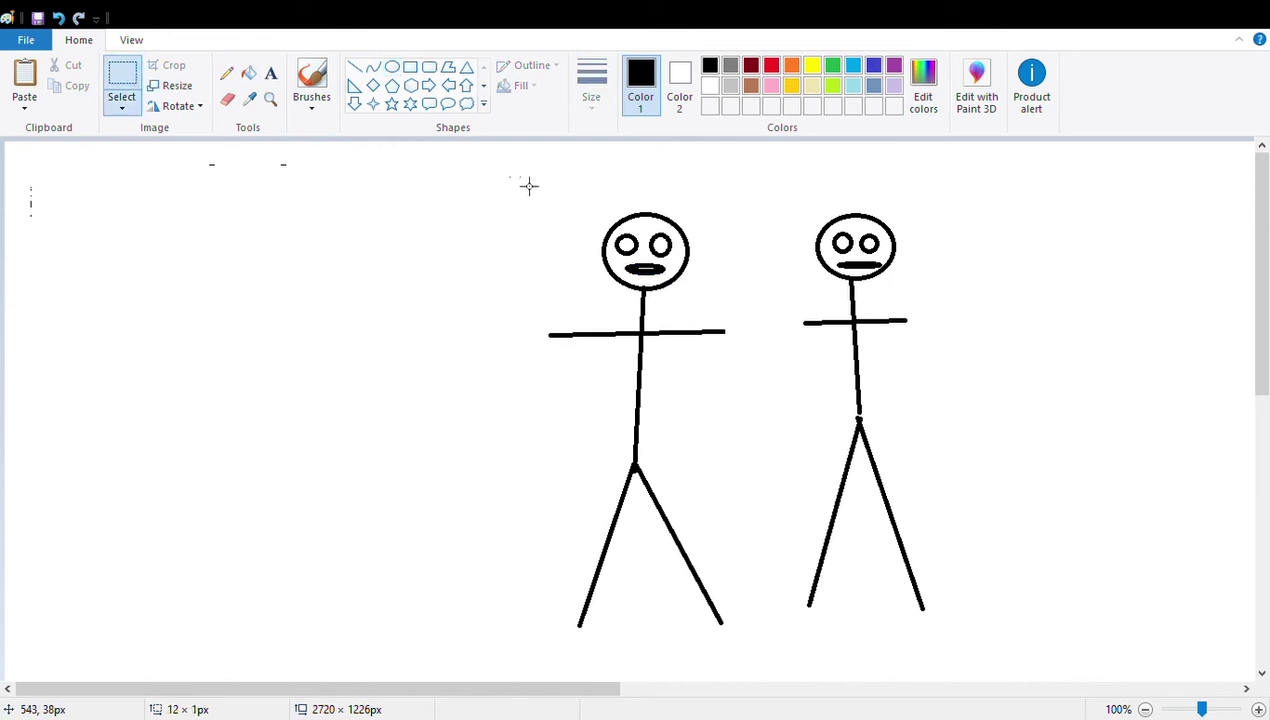
- Drag both stick figures off the canvas's left edge
{"action": "mouse_move", "coordinate": [510, 177]}
{"action": "left_mouse_down"}
{"action": "mouse_move", "coordinate": [778, 572]}
{"action": "mouse_move", "coordinate": [761, 649]}
{"action": "left_mouse_up"}
{"action": "mouse_move", "coordinate": [666, 506]}
{"action": "left_mouse_down"}
{"action": "mouse_move", "coordinate": [702, 500]}
{"action": "mouse_move", "coordinate": [11, 408]}
{"action": "left_mouse_up"}
{"action": "mouse_move", "coordinate": [700, 177]}
{"action": "left_mouse_down"}
{"action": "mouse_move", "coordinate": [865, 185]}
{"action": "mouse_move", "coordinate": [995, 652]}
{"action": "left_mouse_up"}
{"action": "left_click_drag", "start_coordinate": [955, 550], "coordinate": [11, 414]}
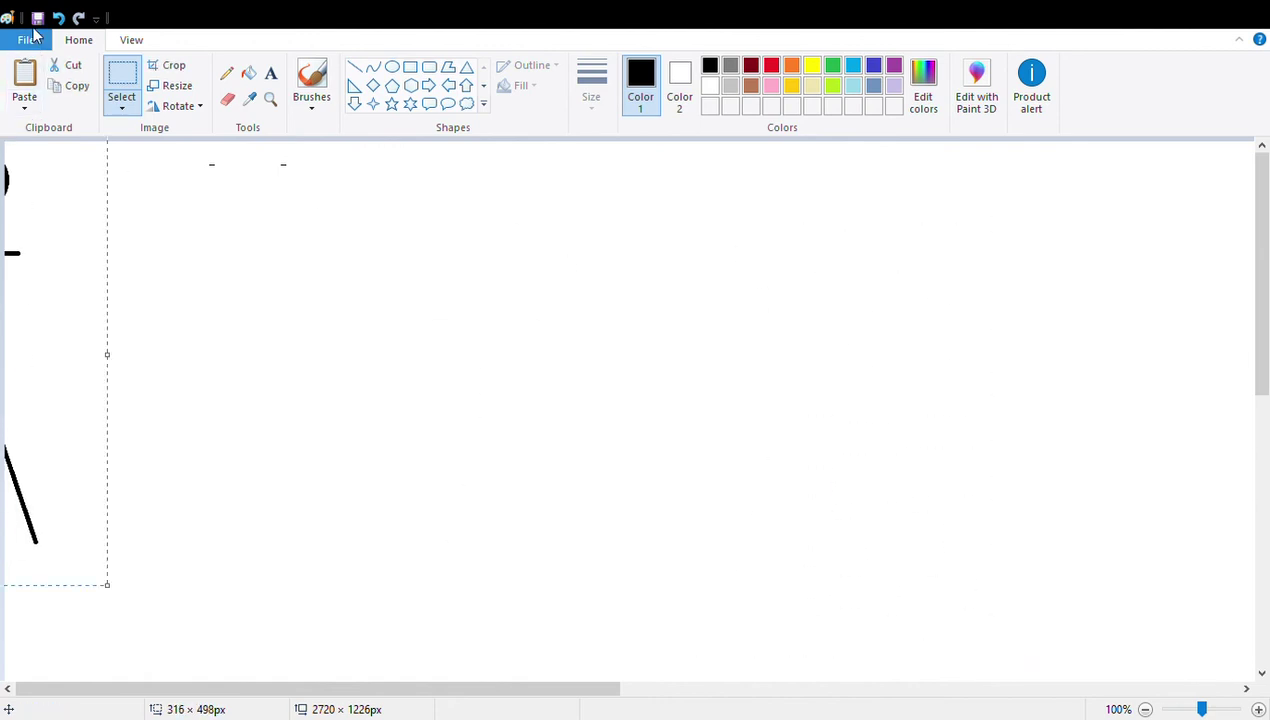
{"action": "left_click", "coordinate": [332, 513]}
- Cover the leftover figure pieces with a blank patch of canvas
{"action": "left_click_drag", "start_coordinate": [298, 184], "coordinate": [558, 612]}
{"action": "left_click_drag", "start_coordinate": [507, 547], "coordinate": [11, 465]}
{"action": "left_click", "coordinate": [535, 378]}
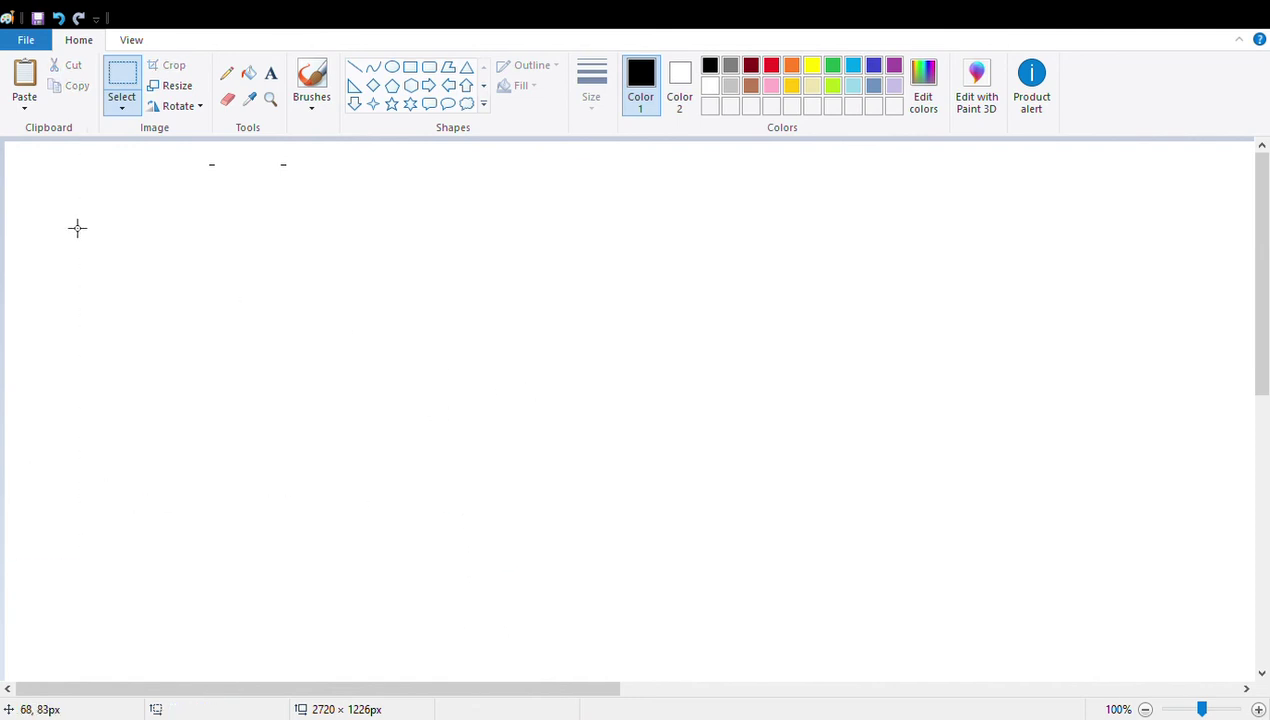
{"action": "left_click", "coordinate": [355, 68]}
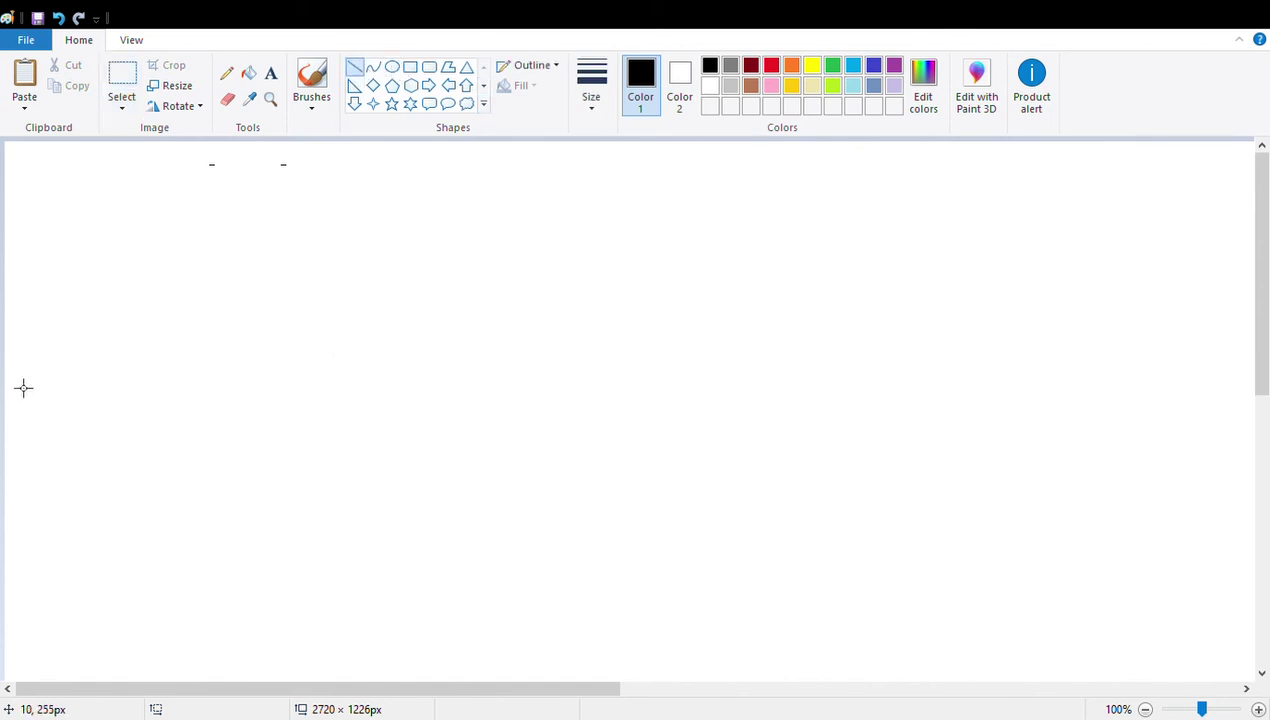